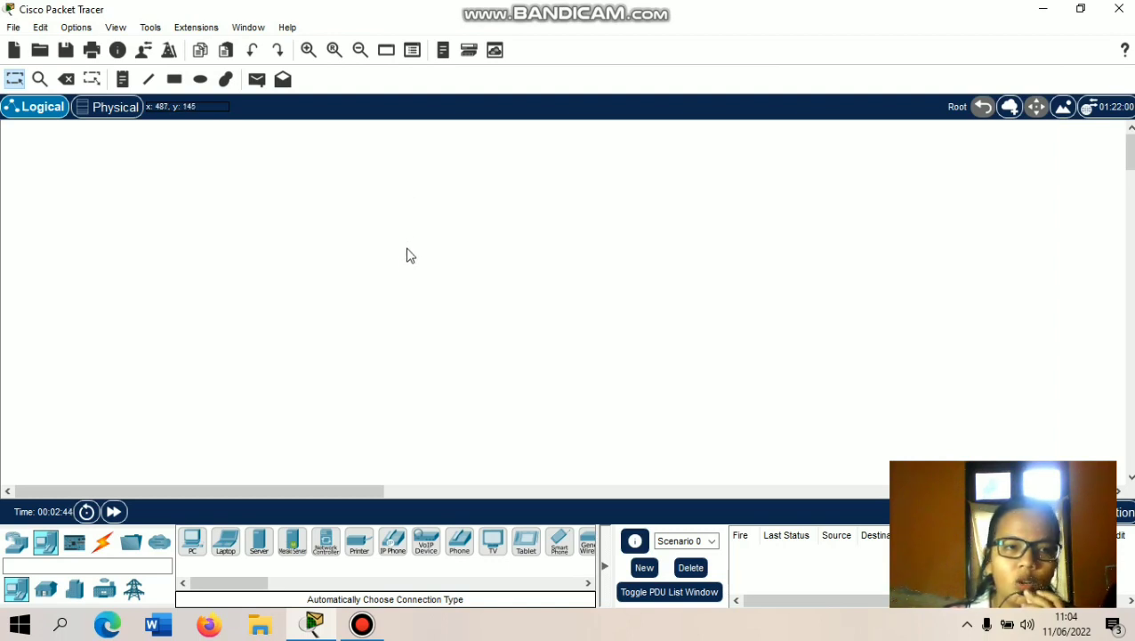
# - Place an 1841 router in the middle of the empty logical workspace
pyautogui.click(46, 592)
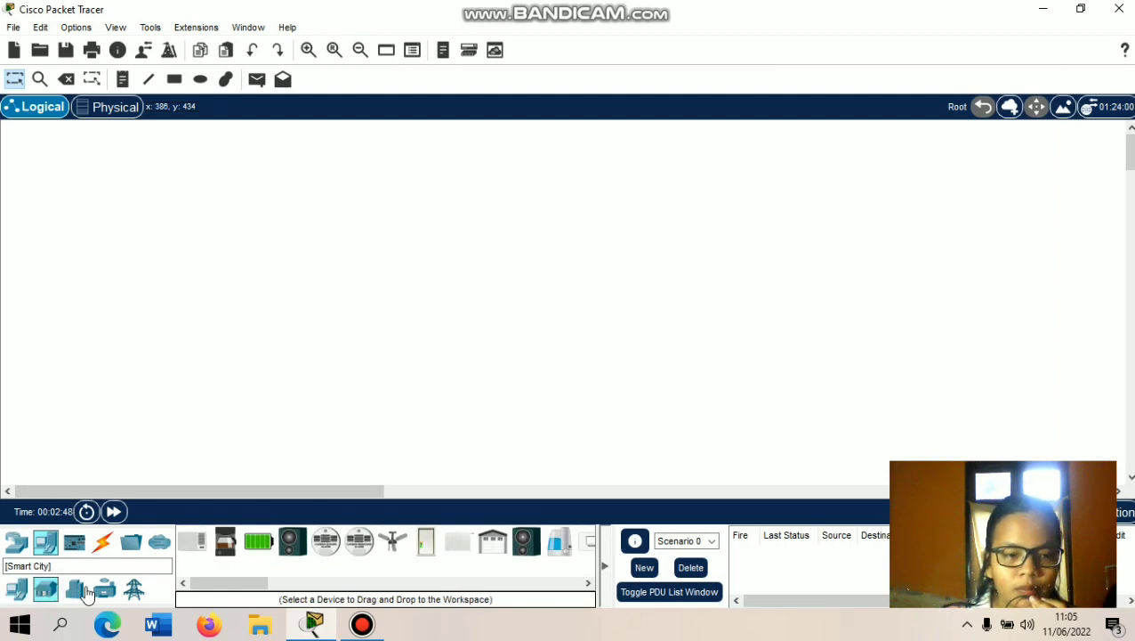
pyautogui.click(16, 589)
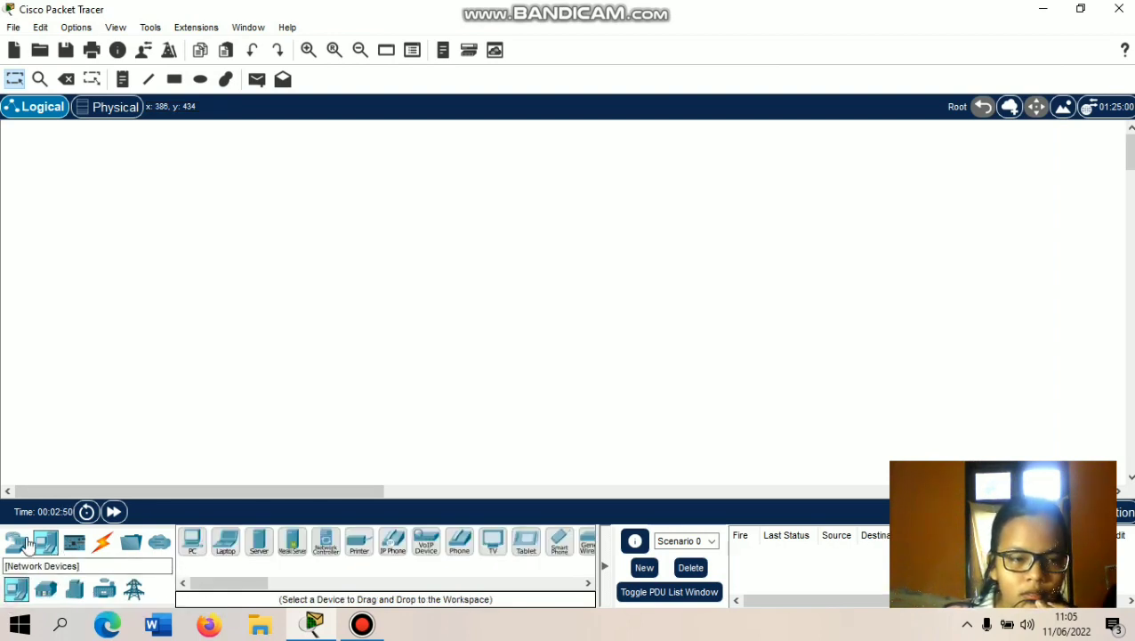
pyautogui.click(23, 540)
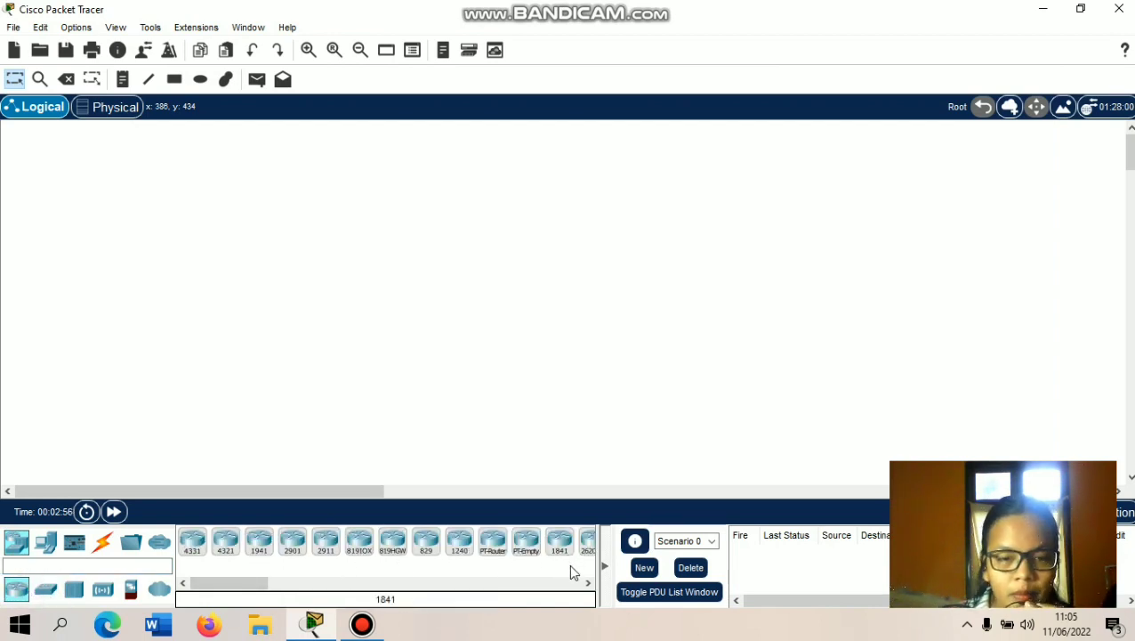
pyautogui.moveTo(574, 563); pyautogui.dragTo(486, 283)
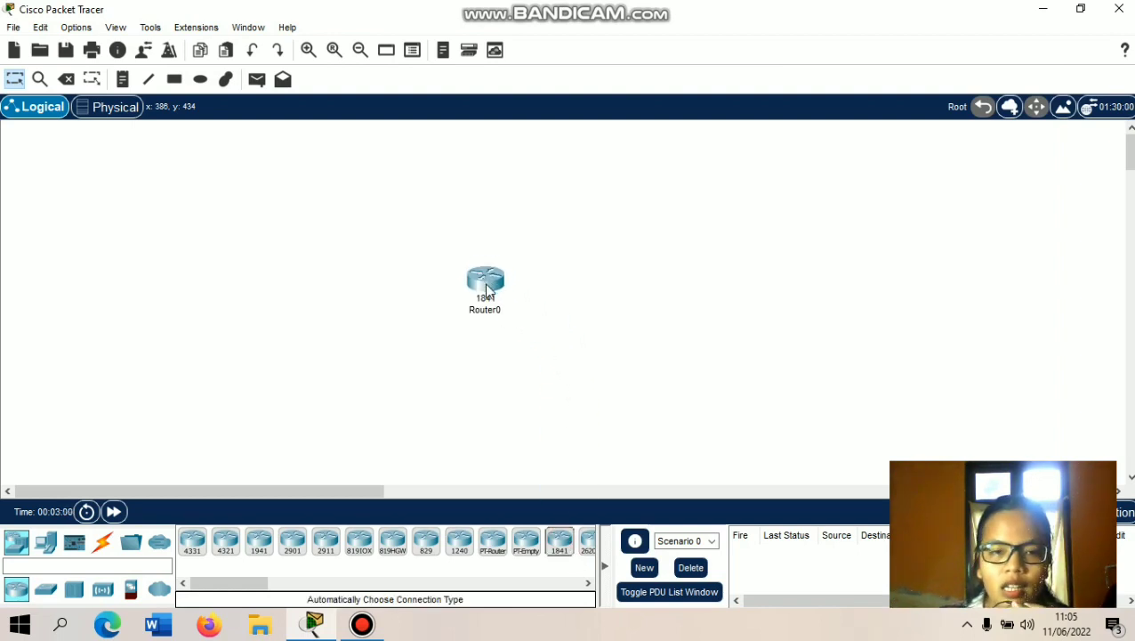
# - Add a 2950-24 switch and arrange it in the centre with the 1841 router moved up above it
pyautogui.click(46, 590)
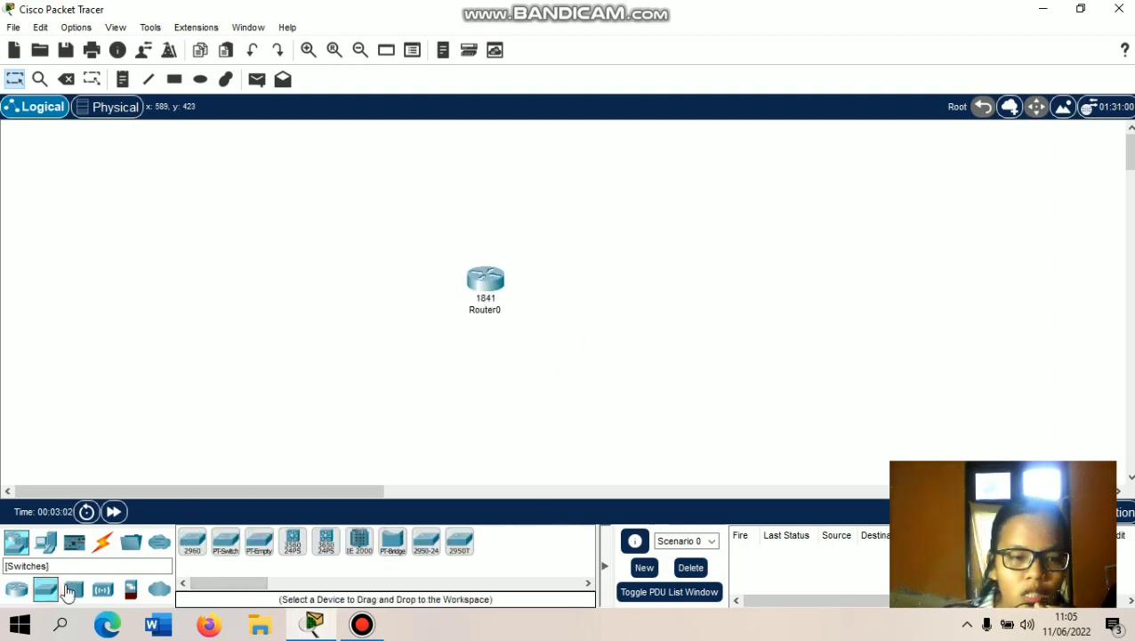
pyautogui.moveTo(429, 556); pyautogui.dragTo(293, 337)
pyautogui.moveTo(487, 286); pyautogui.dragTo(468, 169)
pyautogui.moveTo(294, 348); pyautogui.dragTo(457, 325)
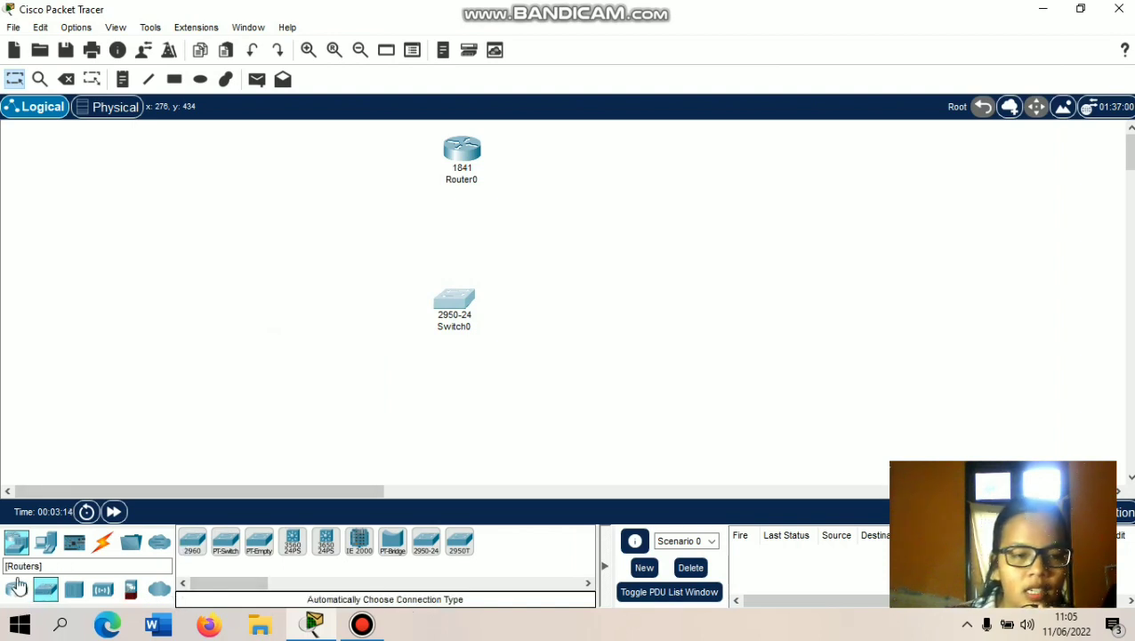
# - Place four PCs around the switch: two on its left, one below left and one below right
pyautogui.click(14, 543)
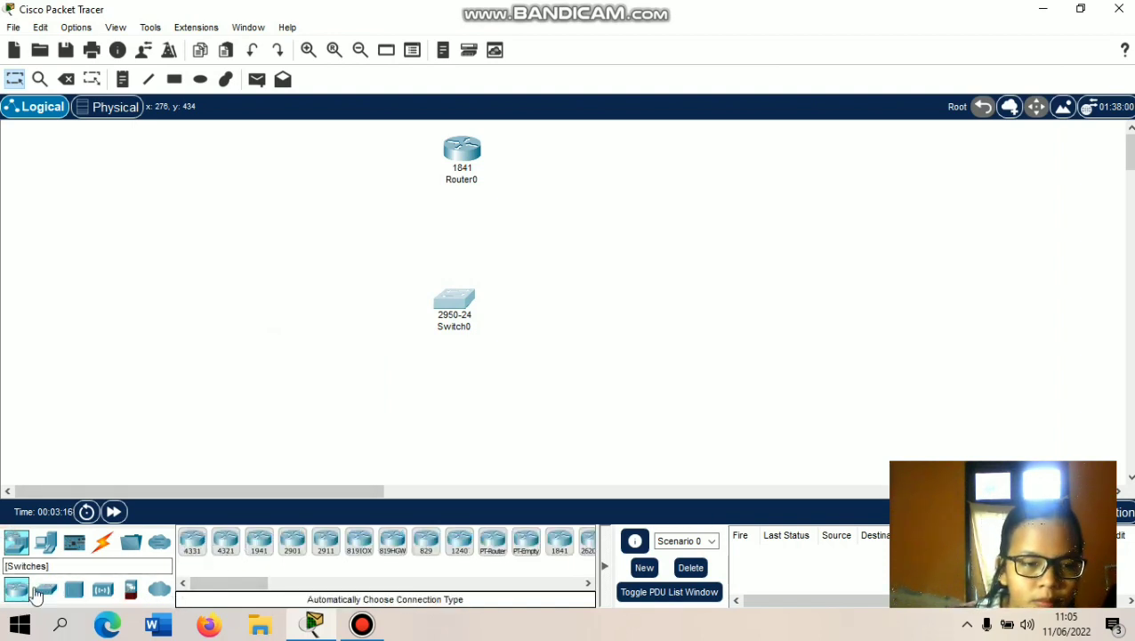
pyautogui.click(46, 589)
pyautogui.click(78, 594)
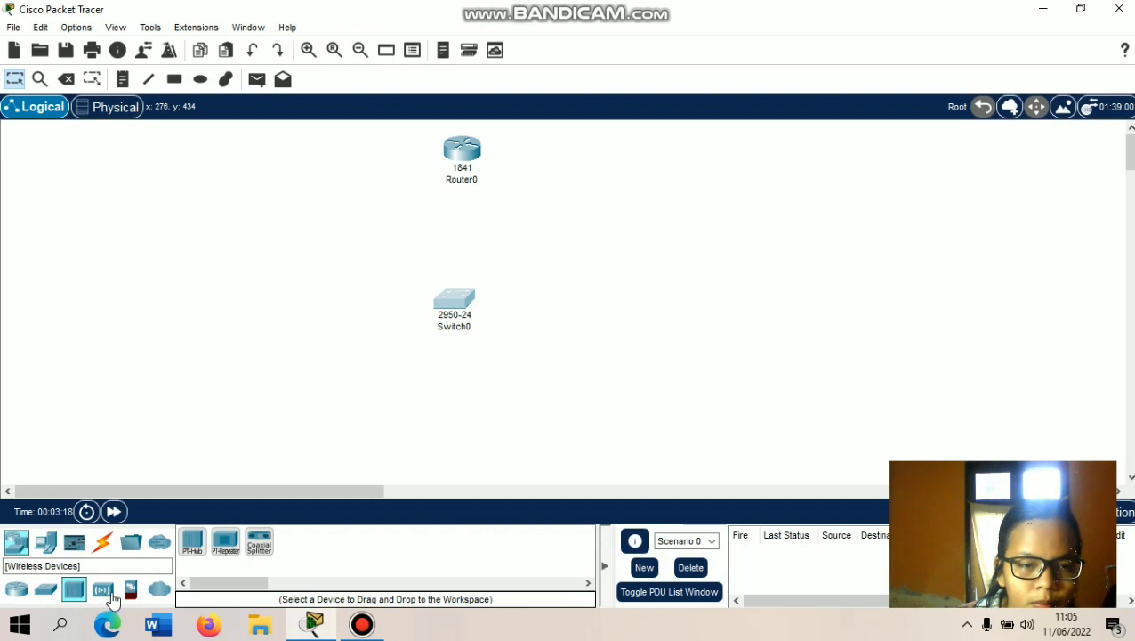
pyautogui.click(130, 591)
pyautogui.click(47, 553)
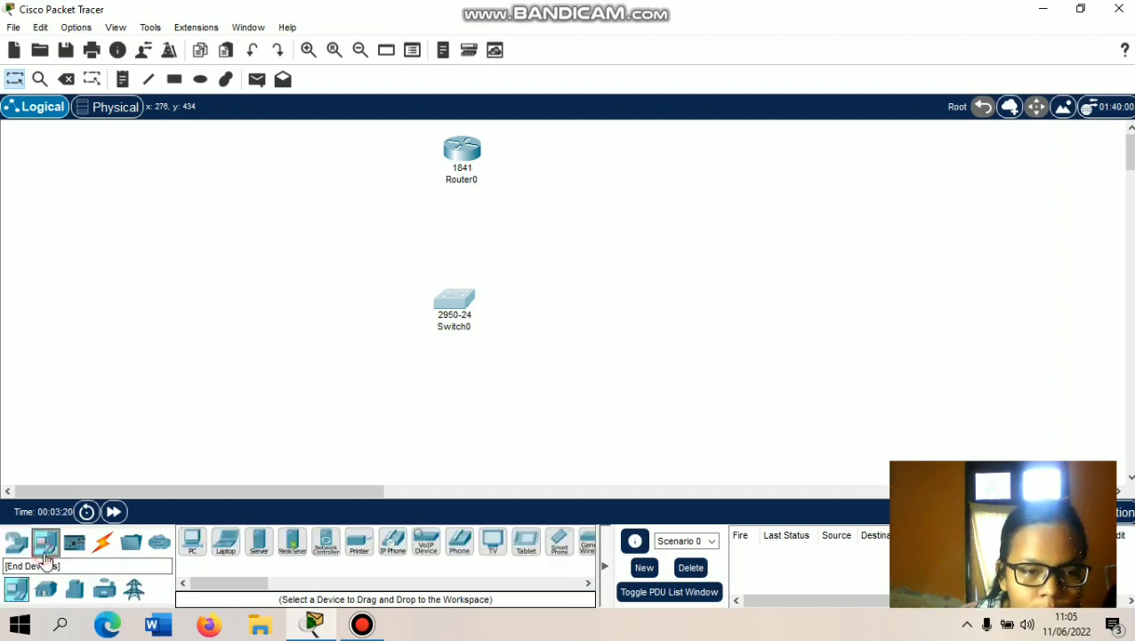
pyautogui.moveTo(187, 547); pyautogui.dragTo(169, 217)
pyautogui.moveTo(184, 543); pyautogui.dragTo(188, 359)
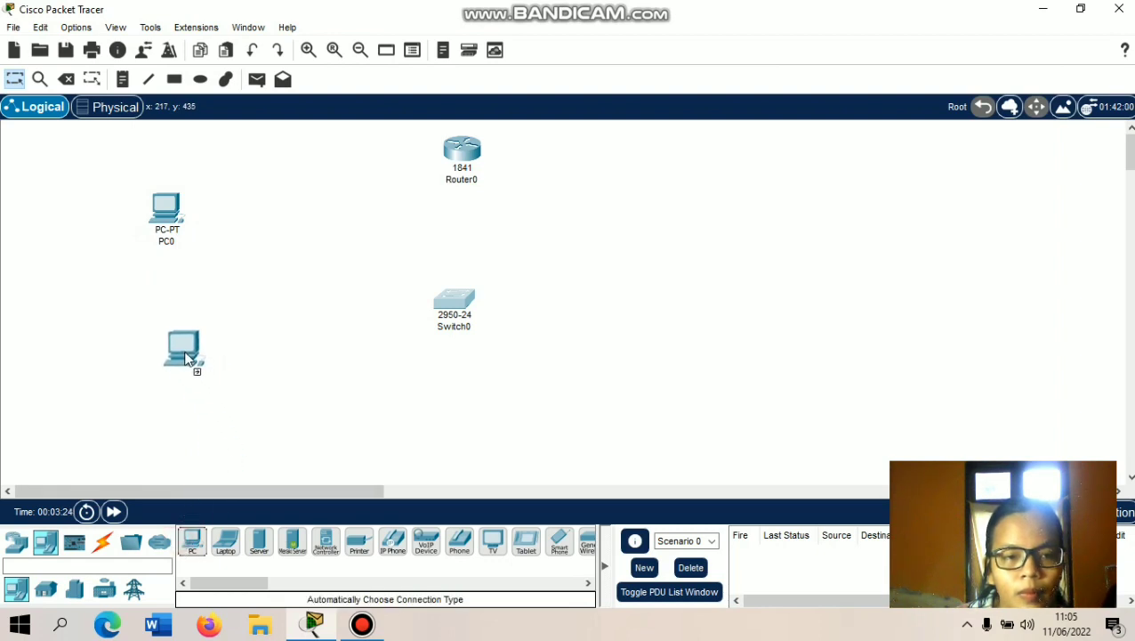
pyautogui.moveTo(191, 542); pyautogui.dragTo(329, 410)
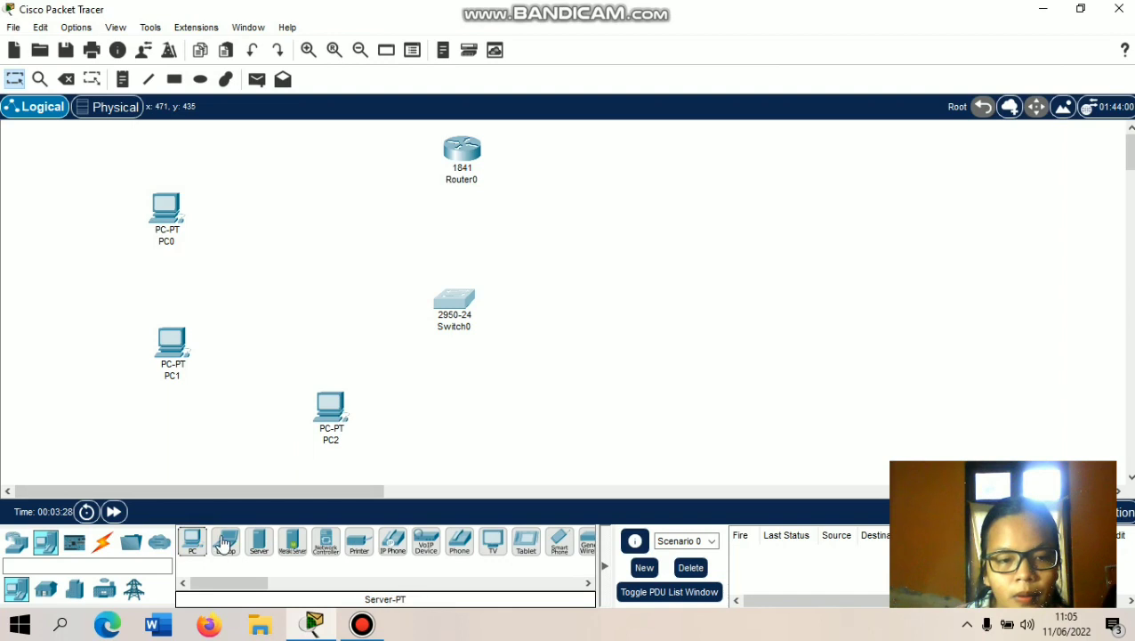
pyautogui.moveTo(187, 549); pyautogui.dragTo(564, 426)
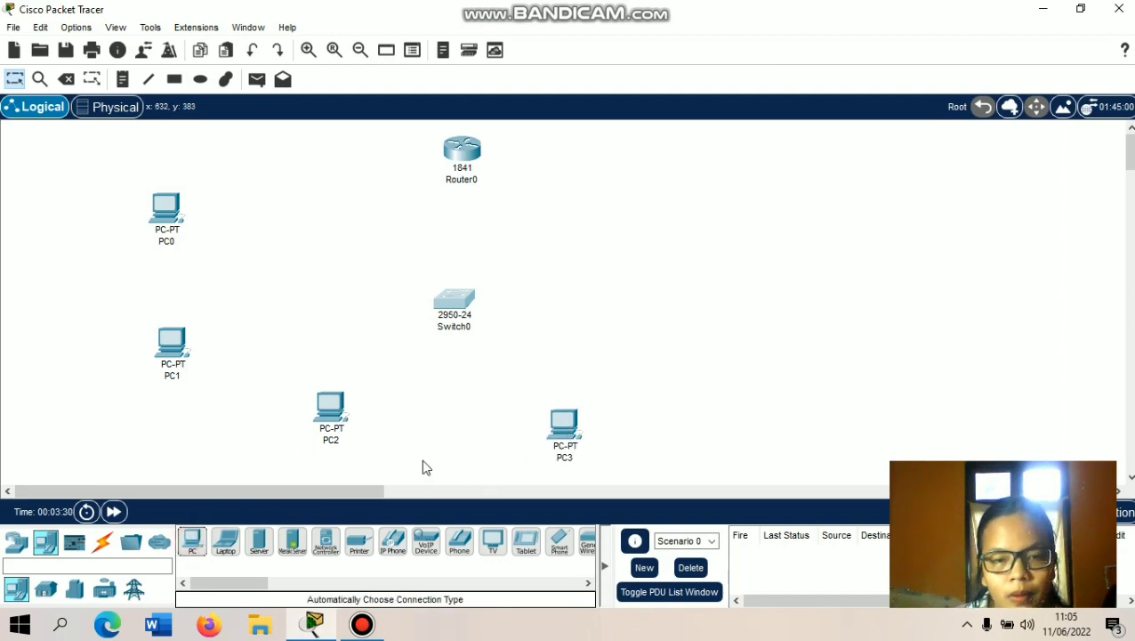
# - Add a fifth PC at the upper right of the switch, then move PC3 beneath it and PC2 directly below the switch
pyautogui.click(207, 551)
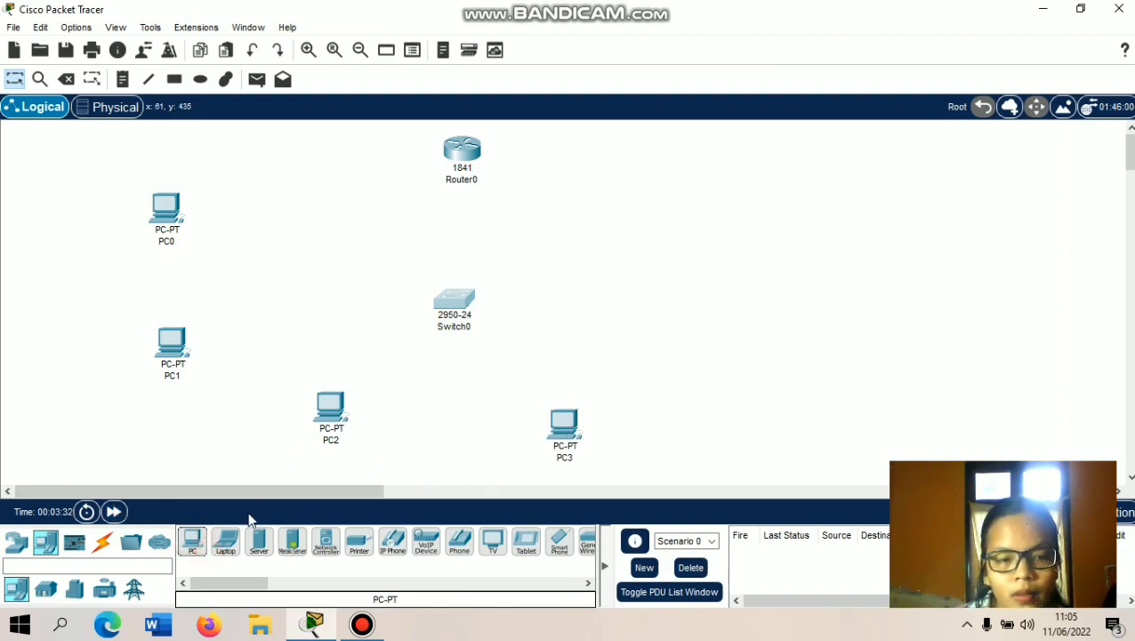
pyautogui.moveTo(190, 545); pyautogui.dragTo(731, 246)
pyautogui.moveTo(562, 423); pyautogui.dragTo(729, 356)
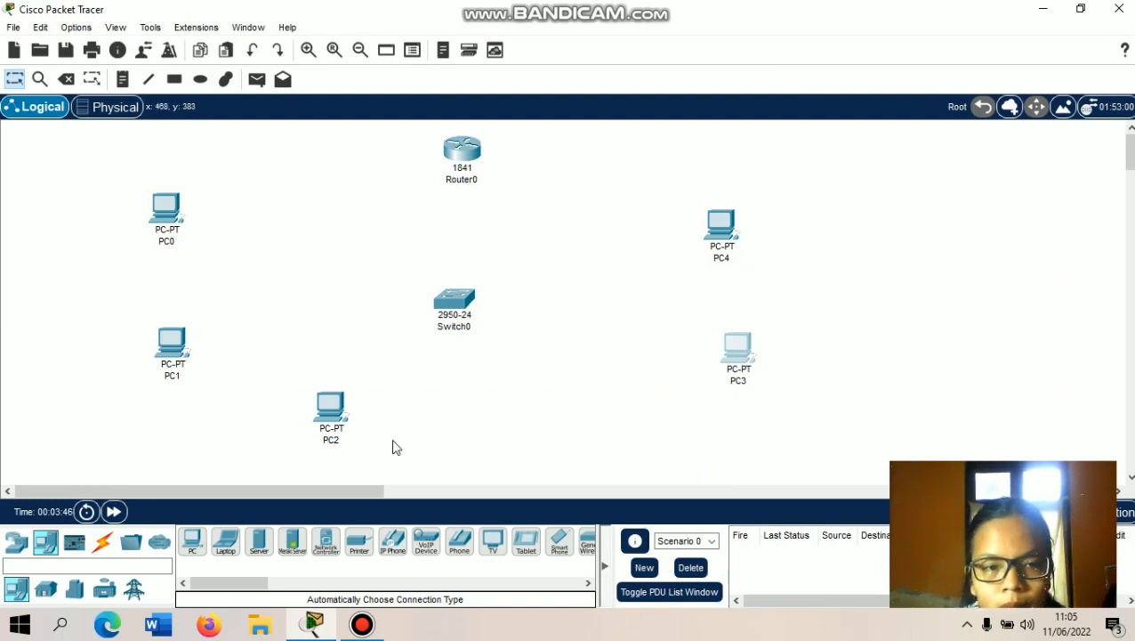
pyautogui.moveTo(347, 426); pyautogui.dragTo(461, 445)
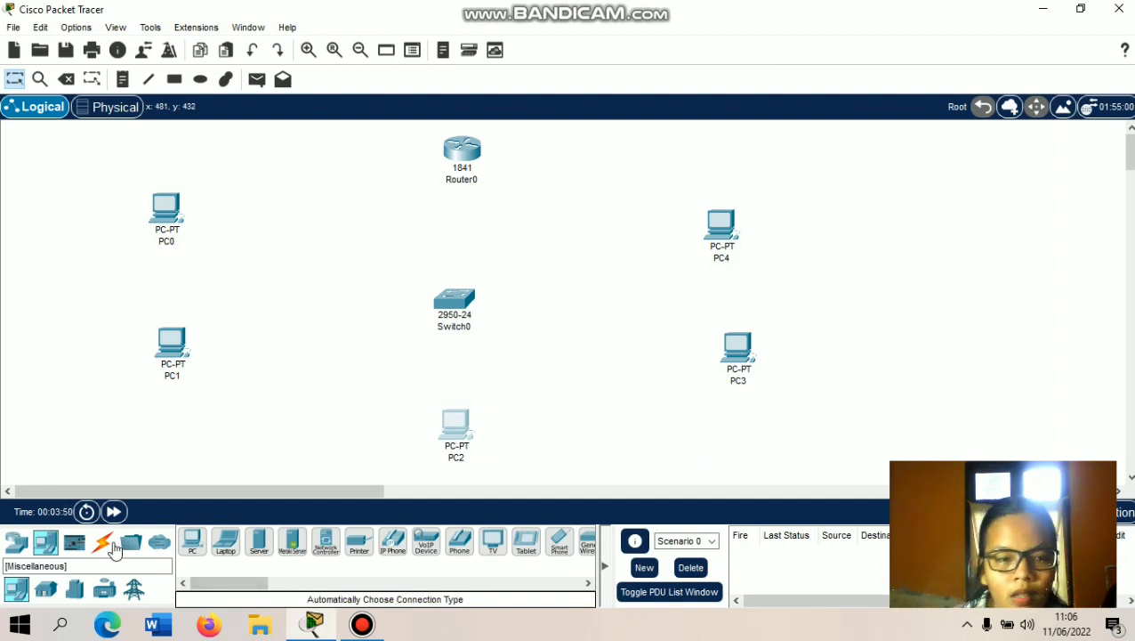
# - Connect Router0 to Switch0 using the automatically chosen connection type
pyautogui.click(102, 543)
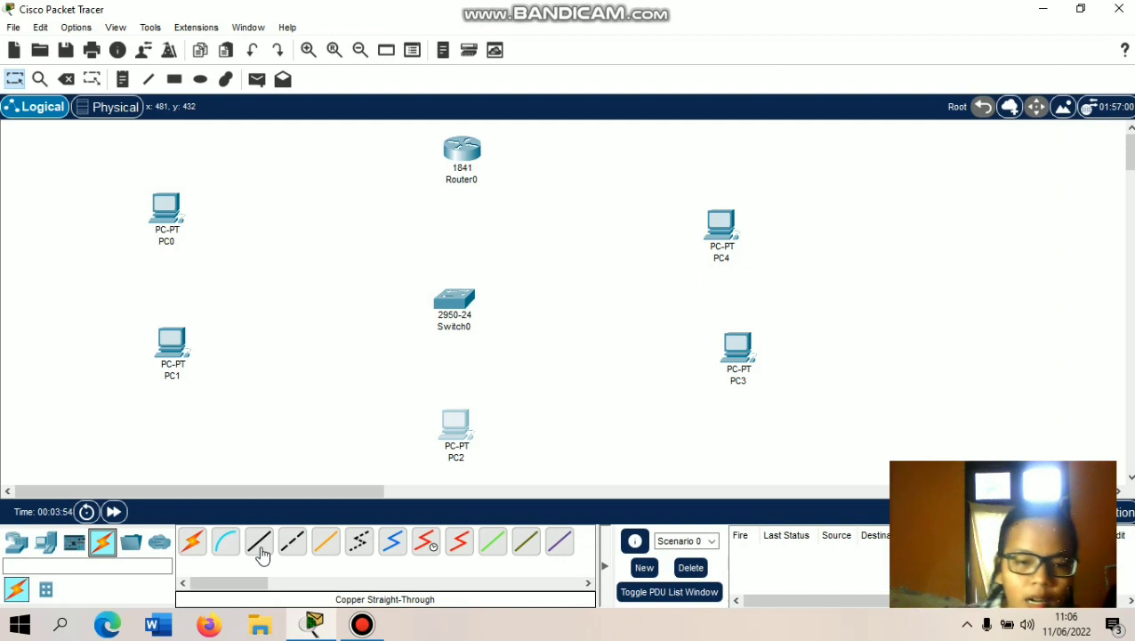
pyautogui.click(194, 543)
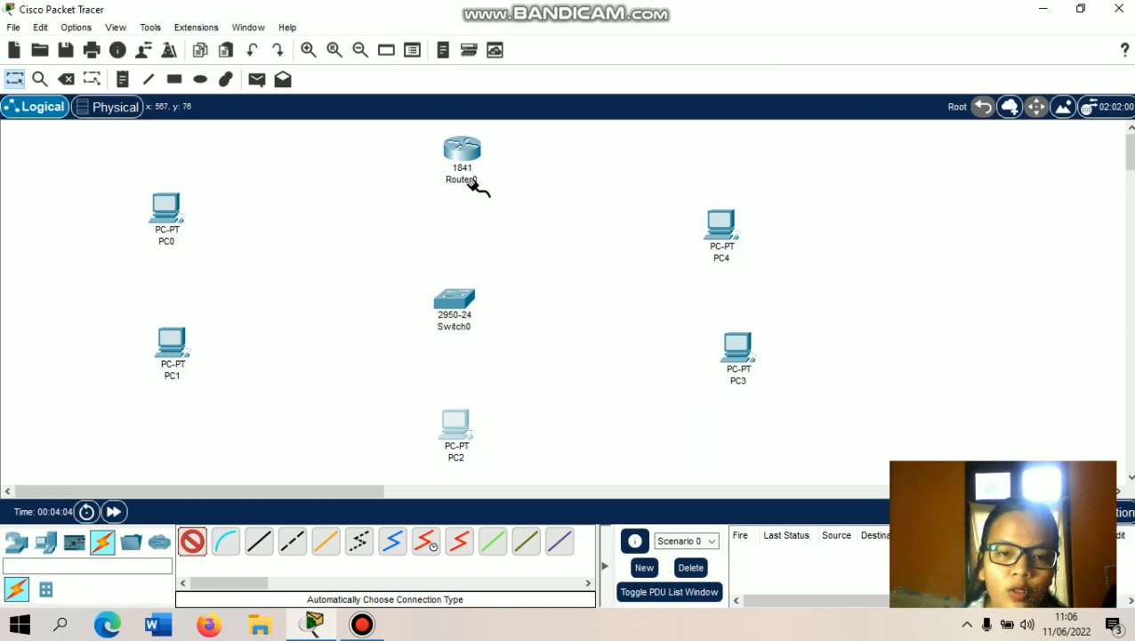
pyautogui.click(275, 269)
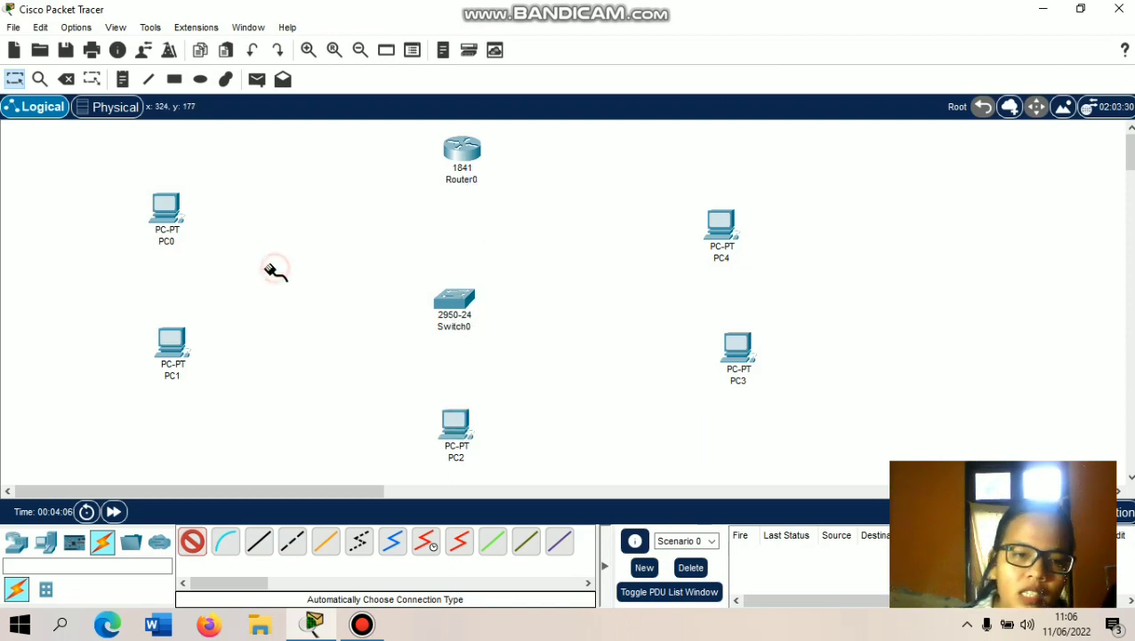
pyautogui.click(468, 160)
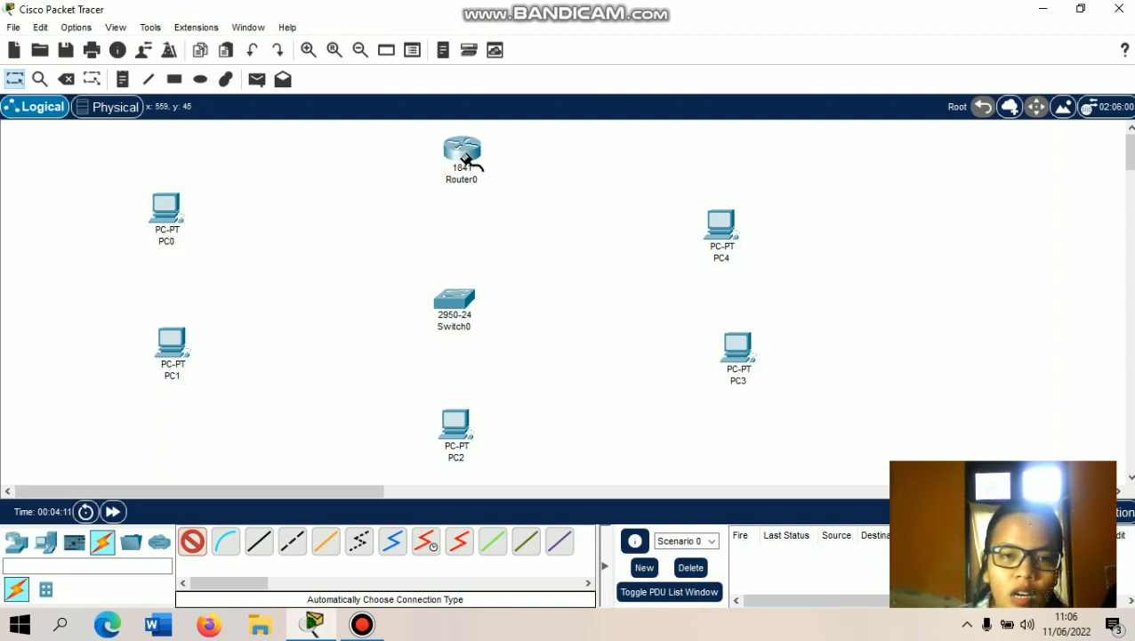
pyautogui.click(464, 160)
pyautogui.click(443, 326)
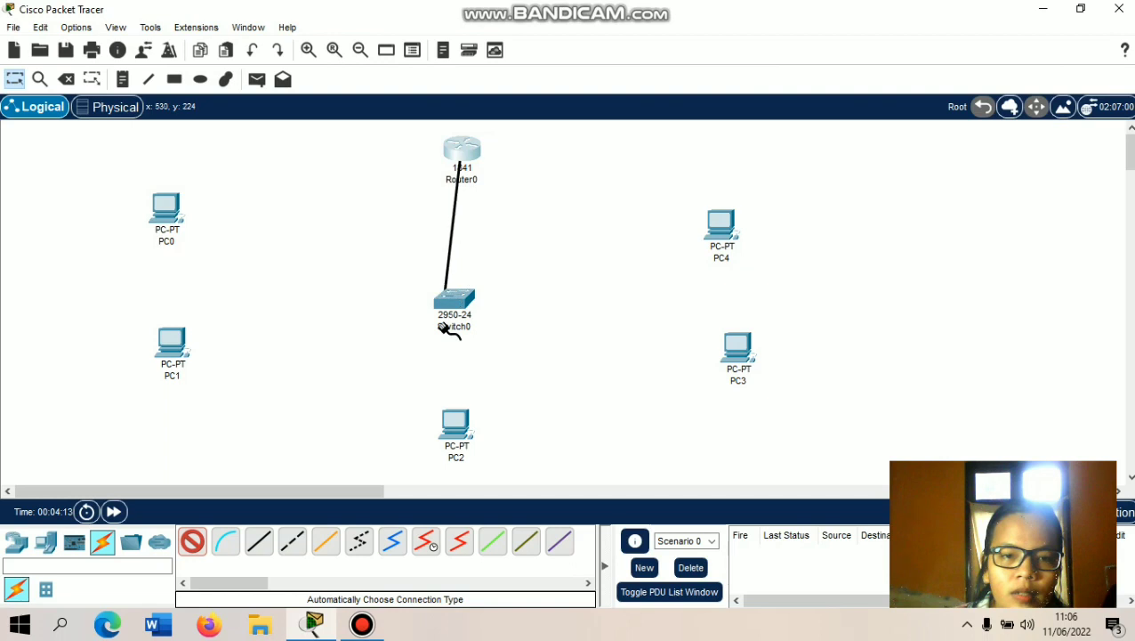
pyautogui.click(459, 297)
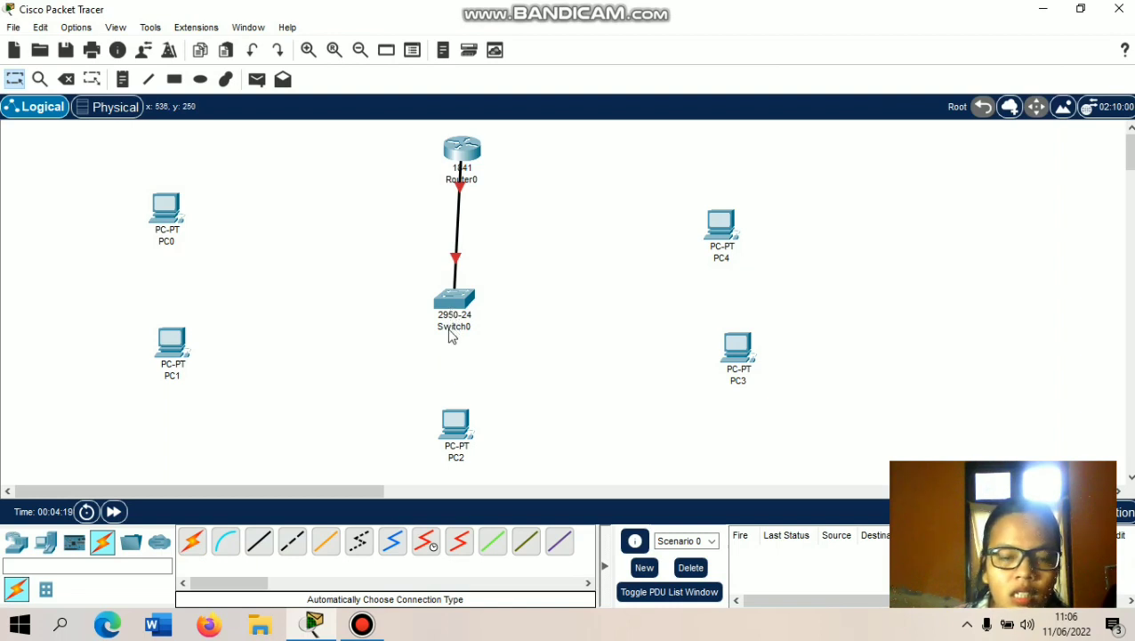
# - Connect Switch0 to PC0 with an automatically chosen cable, dismissing the connection error along the way
pyautogui.click(192, 541)
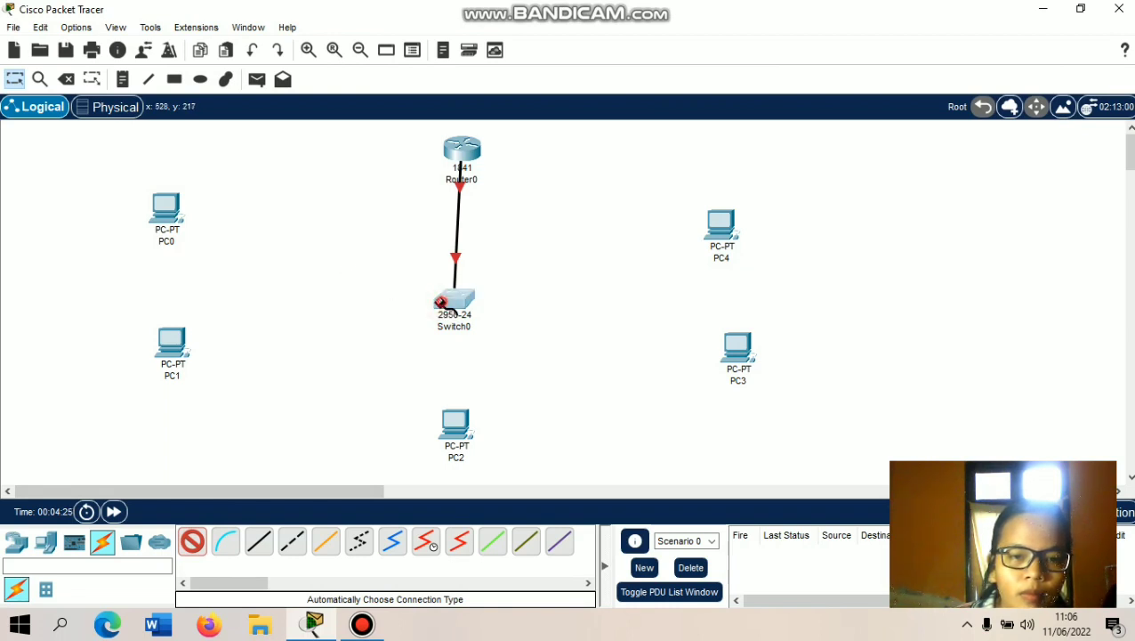
pyautogui.click(441, 302)
pyautogui.click(648, 333)
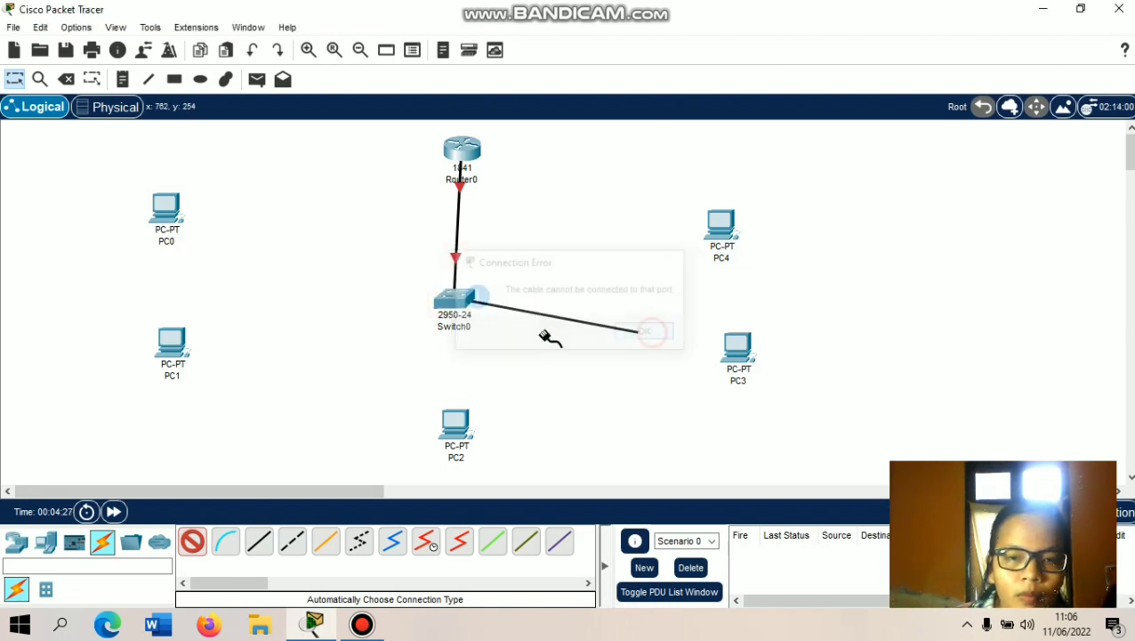
pyautogui.click(176, 224)
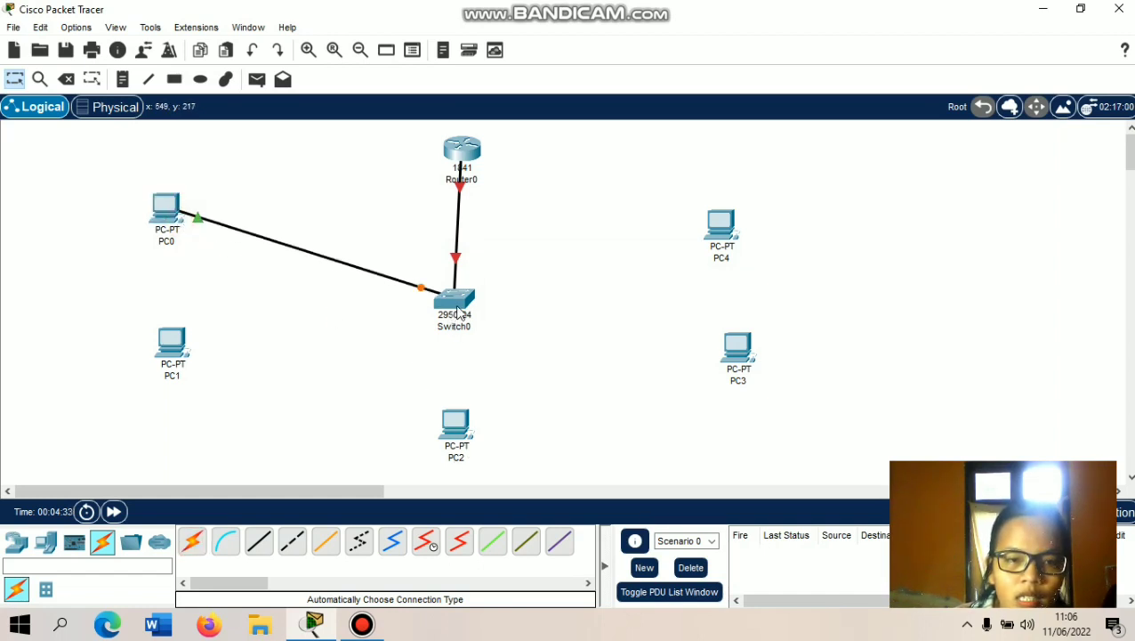
# - Connect Switch0 to PC1 and to PC2 with automatically chosen cables
pyautogui.click(192, 541)
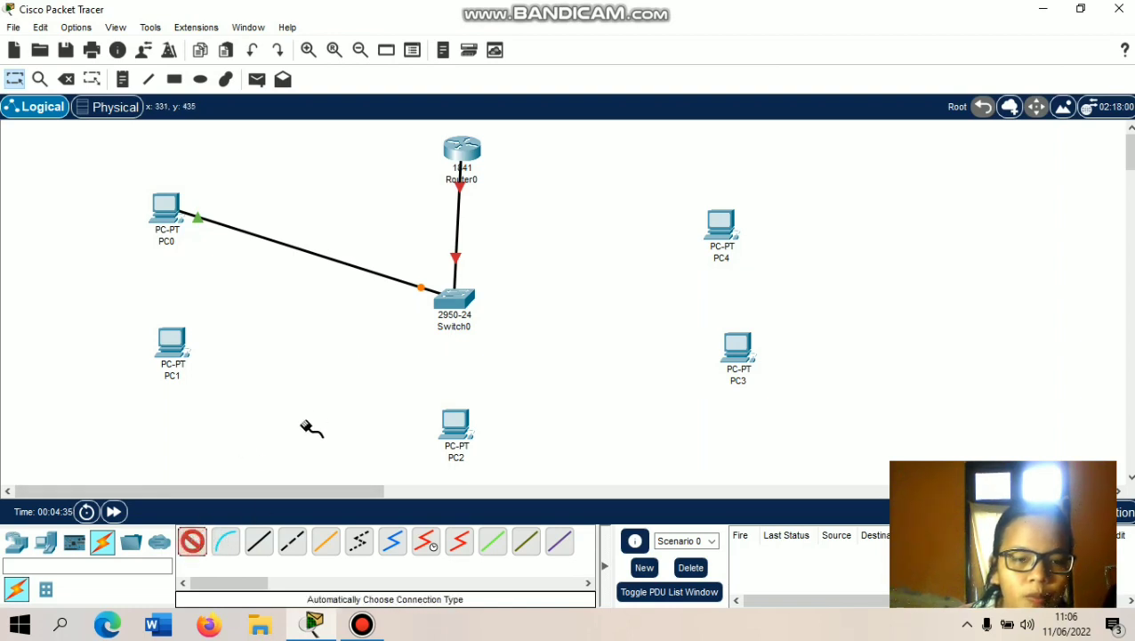
pyautogui.click(448, 307)
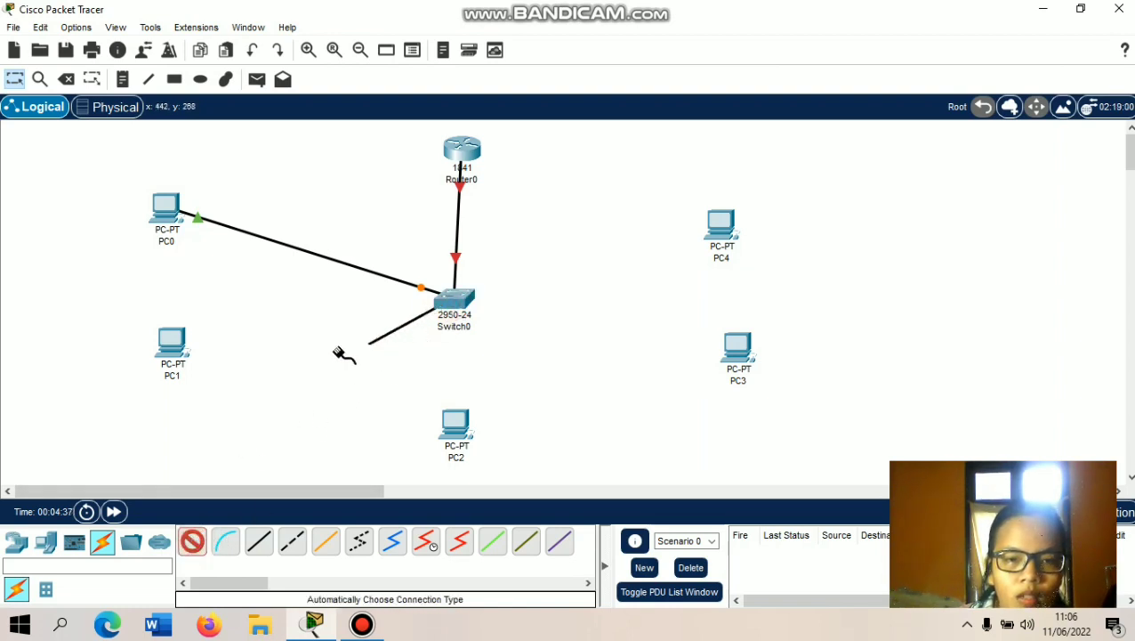
pyautogui.click(164, 353)
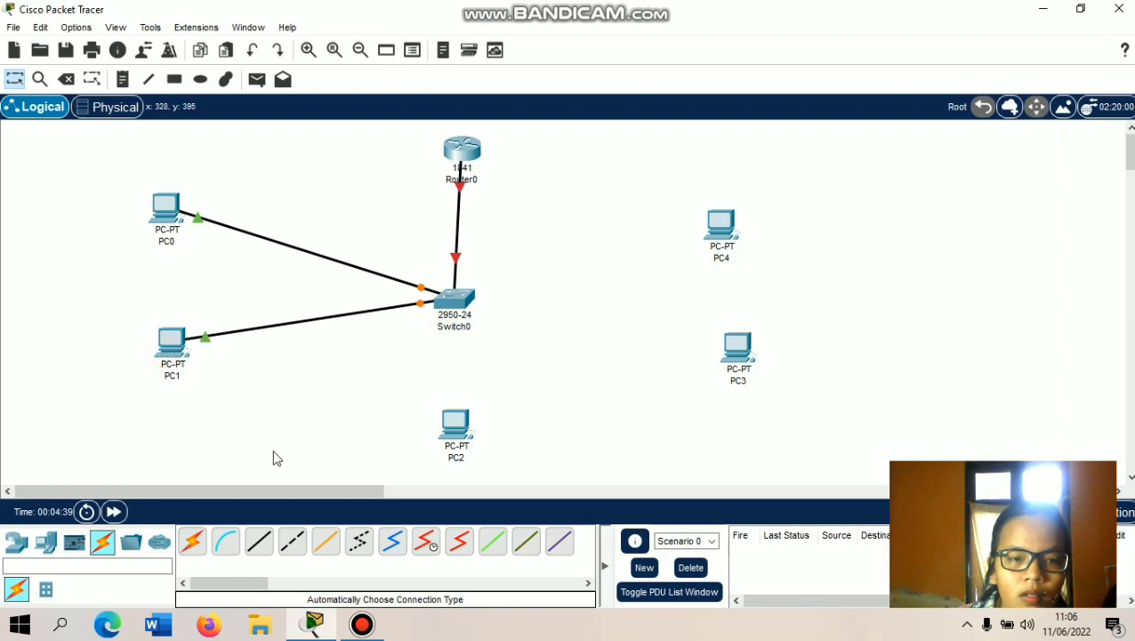
pyautogui.click(192, 541)
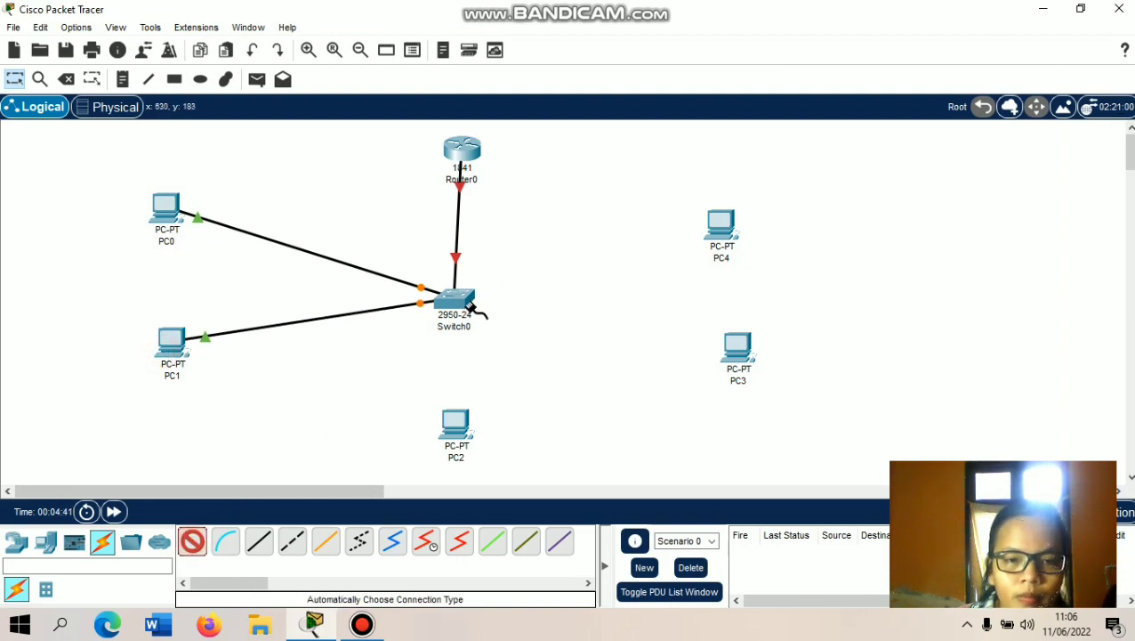
pyautogui.click(458, 307)
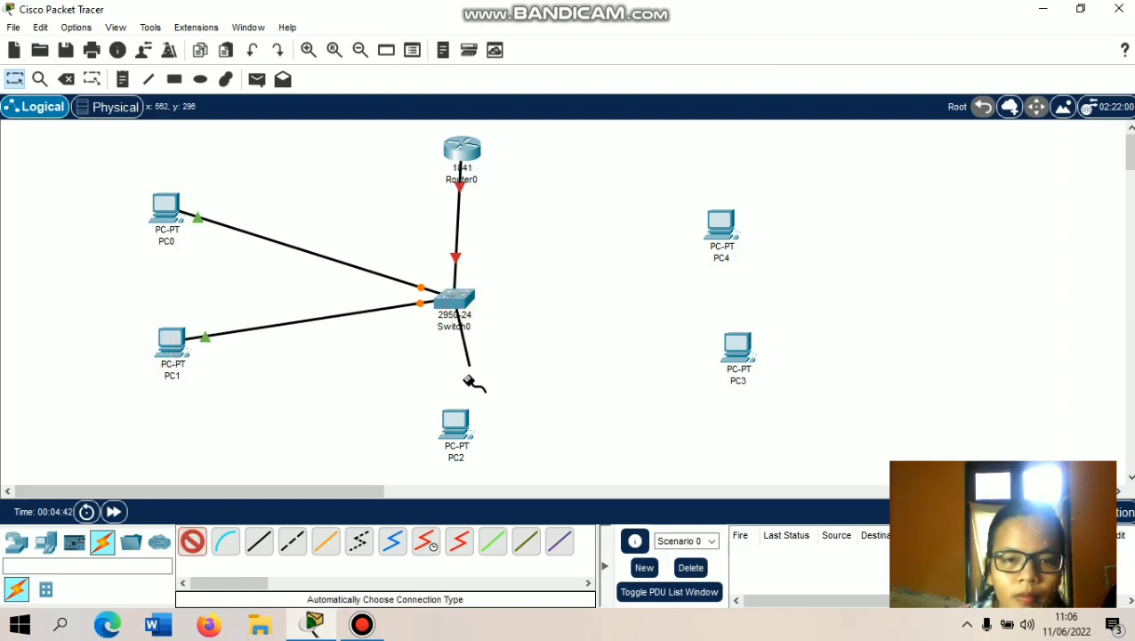
pyautogui.click(454, 427)
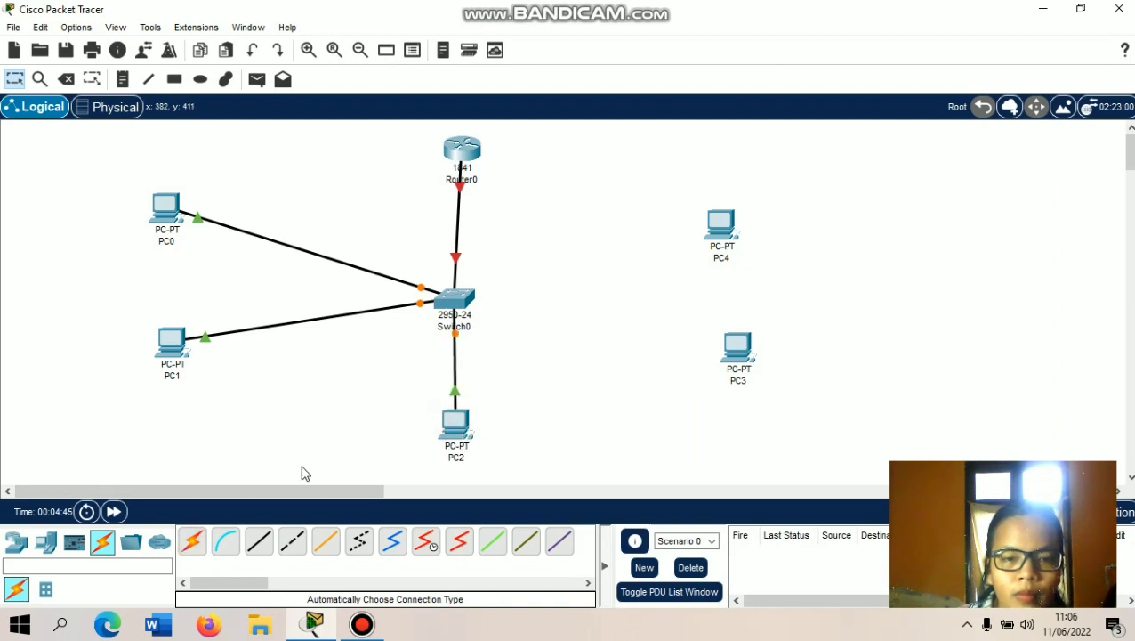
# - Connect Switch0 to PC4 with an automatically chosen cable
pyautogui.click(201, 544)
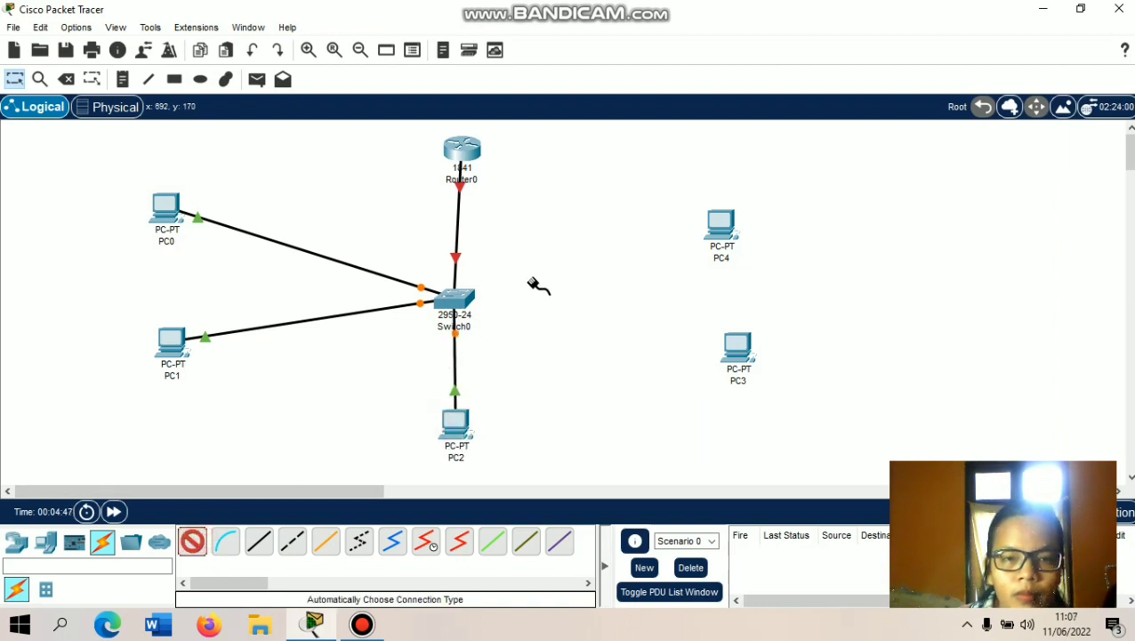
pyautogui.click(470, 303)
pyautogui.click(720, 233)
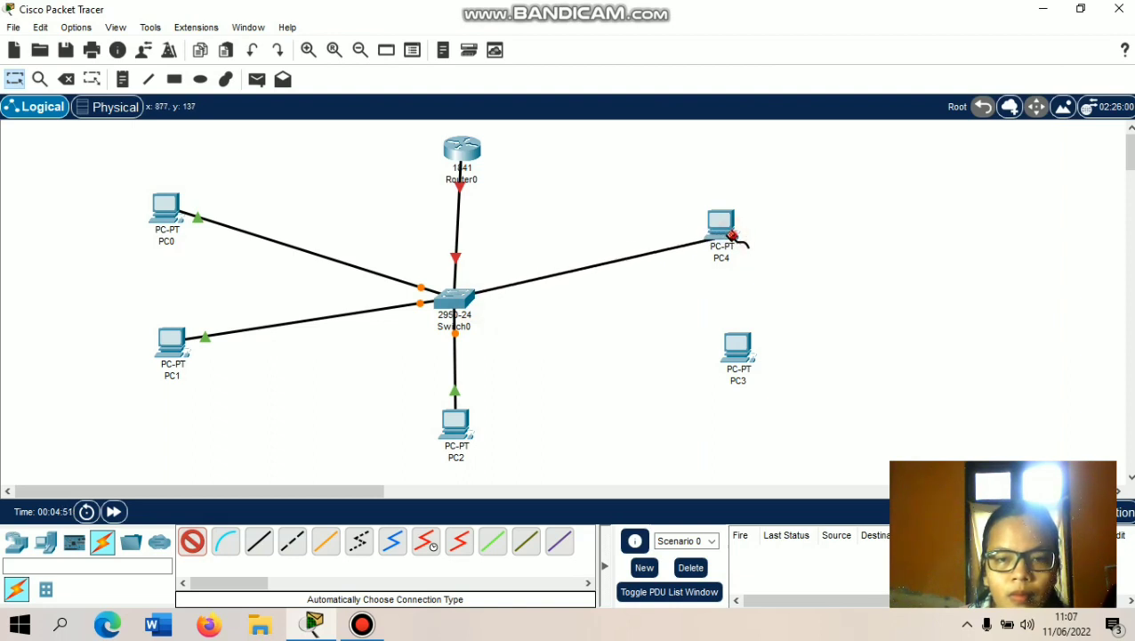
pyautogui.click(730, 221)
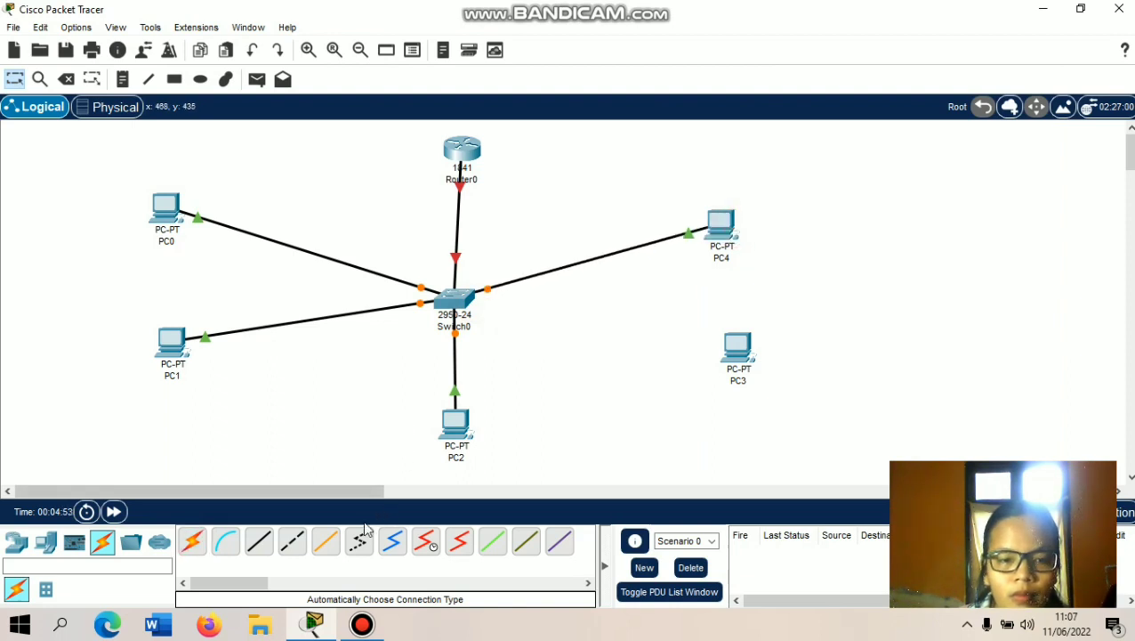
# - Connect Switch0 to PC3 with an automatically chosen cable
pyautogui.click(192, 542)
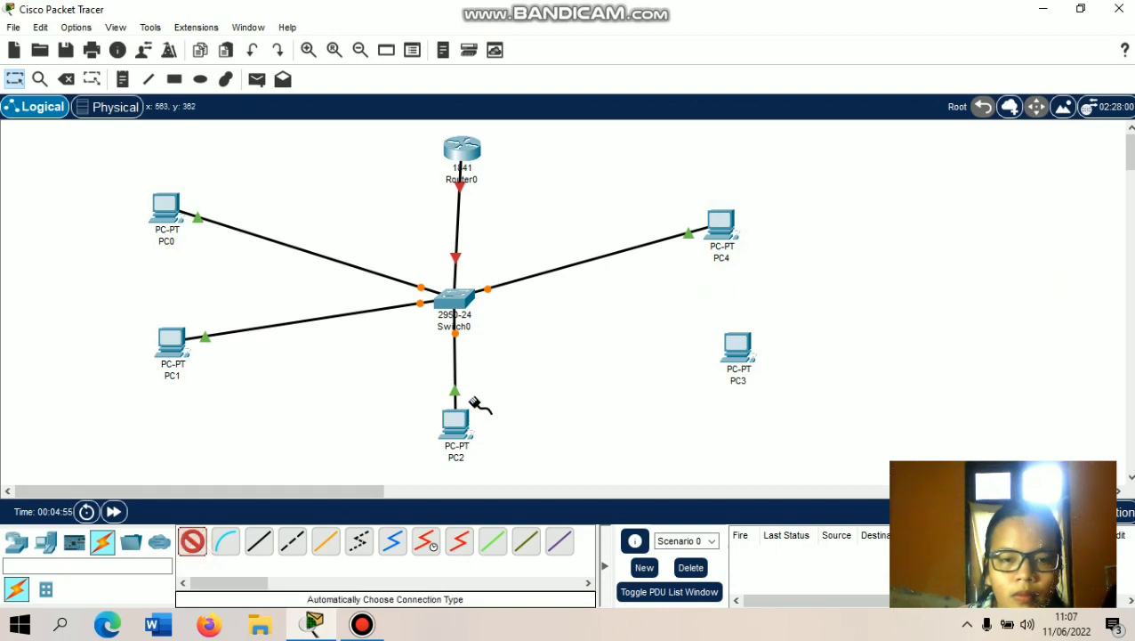
pyautogui.click(465, 304)
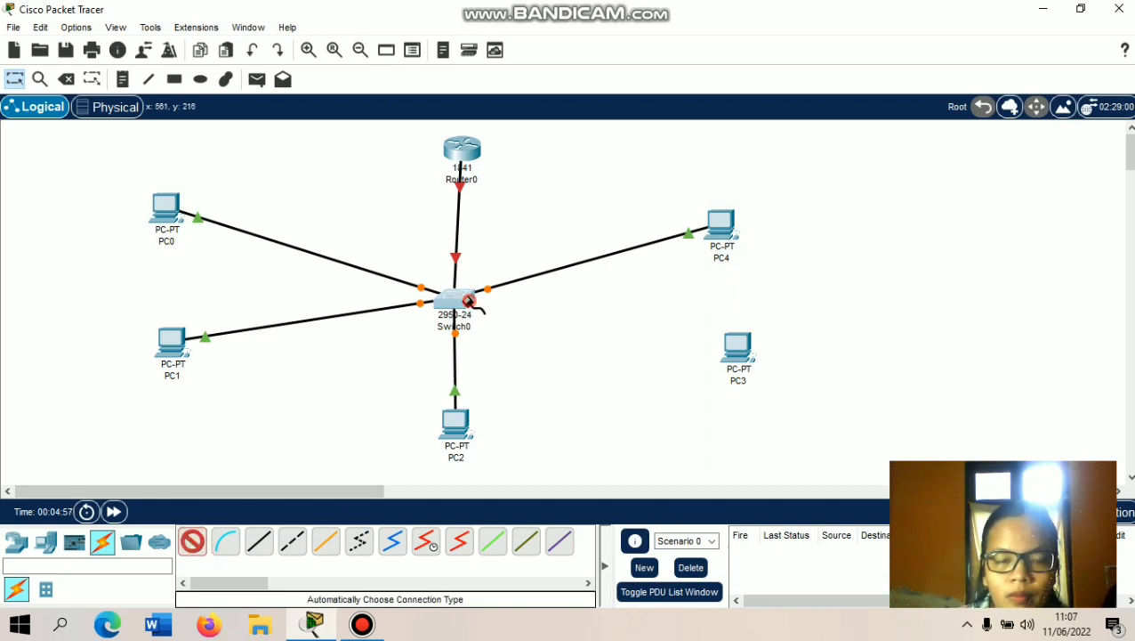
pyautogui.click(735, 360)
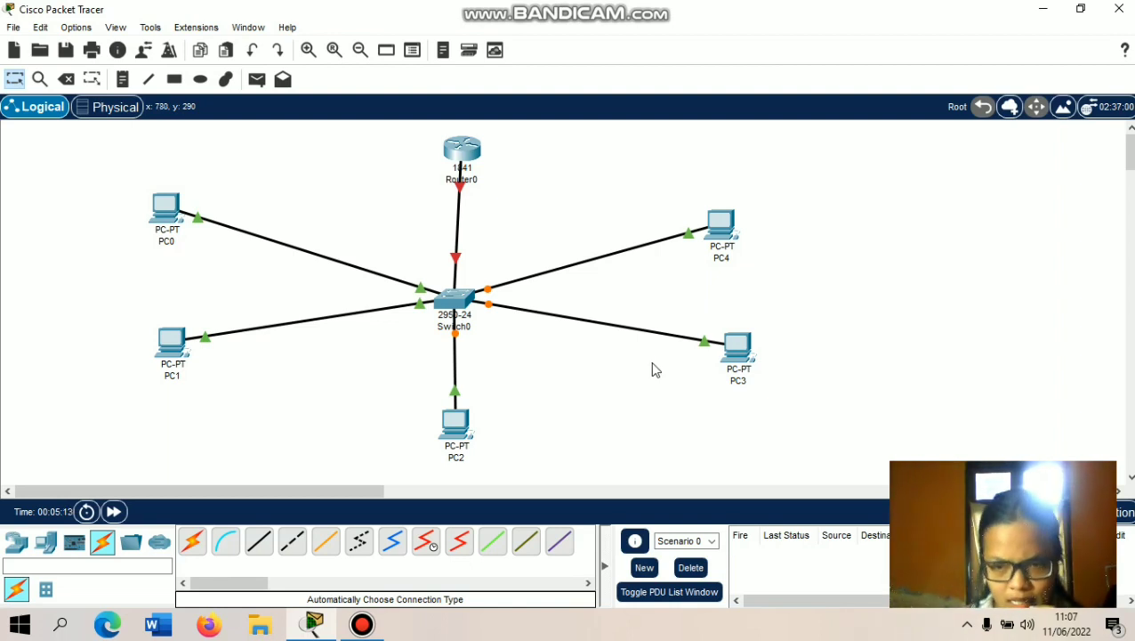
# - Give PC0 the static IPv4 address 192.168.2.2 with the default subnet mask 255.255.255.0 in its IP configuration
pyautogui.click(159, 231)
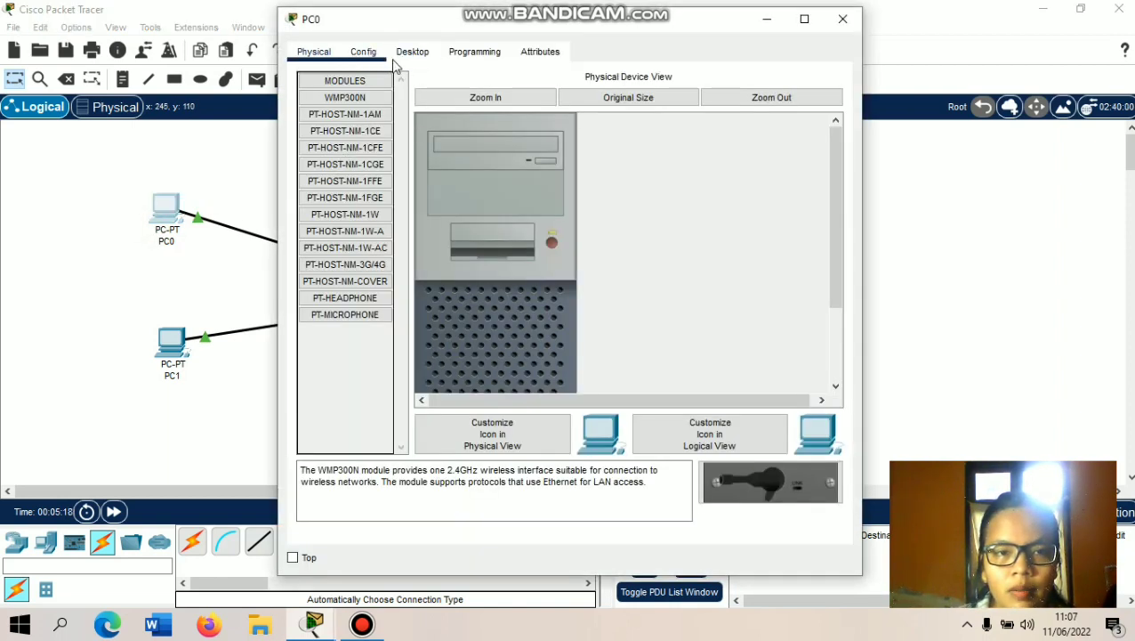
pyautogui.click(416, 53)
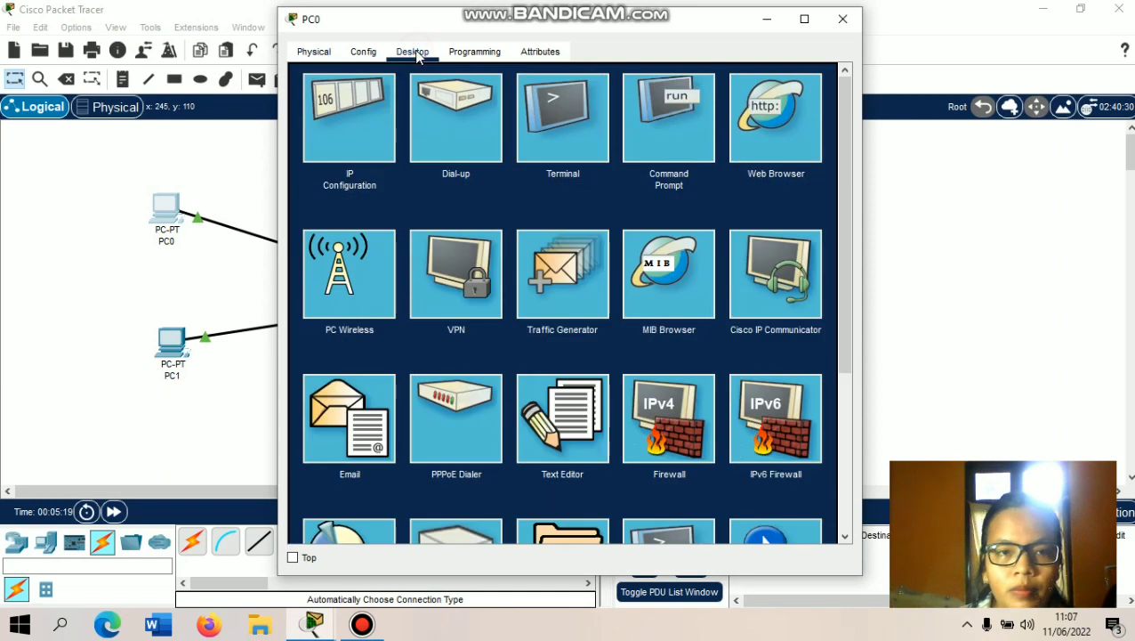
pyautogui.click(342, 144)
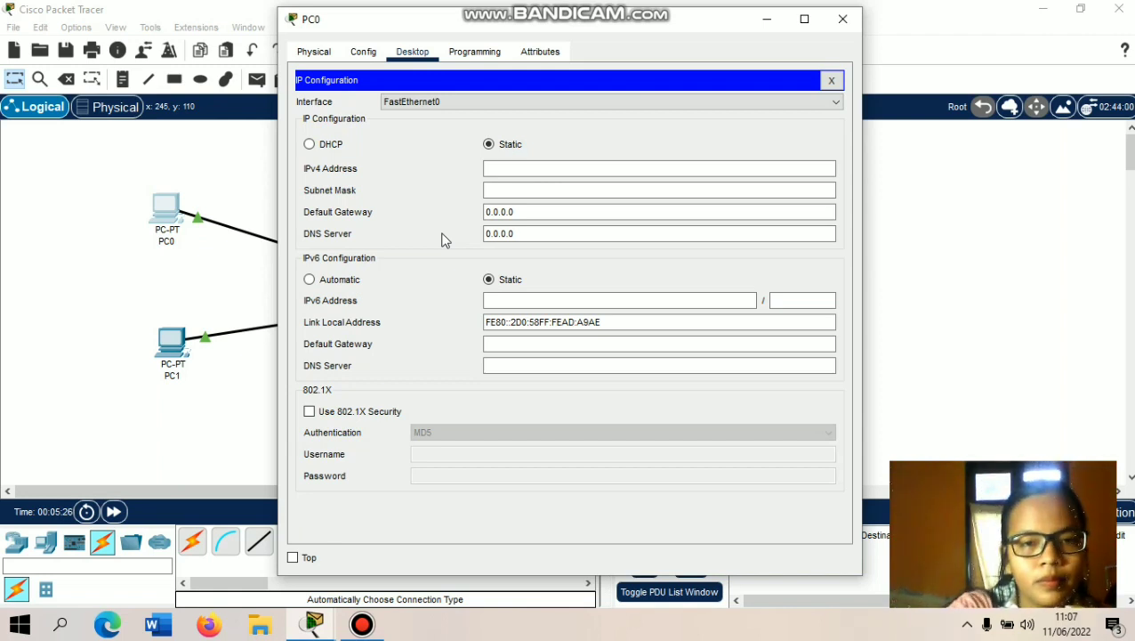
pyautogui.click(505, 171)
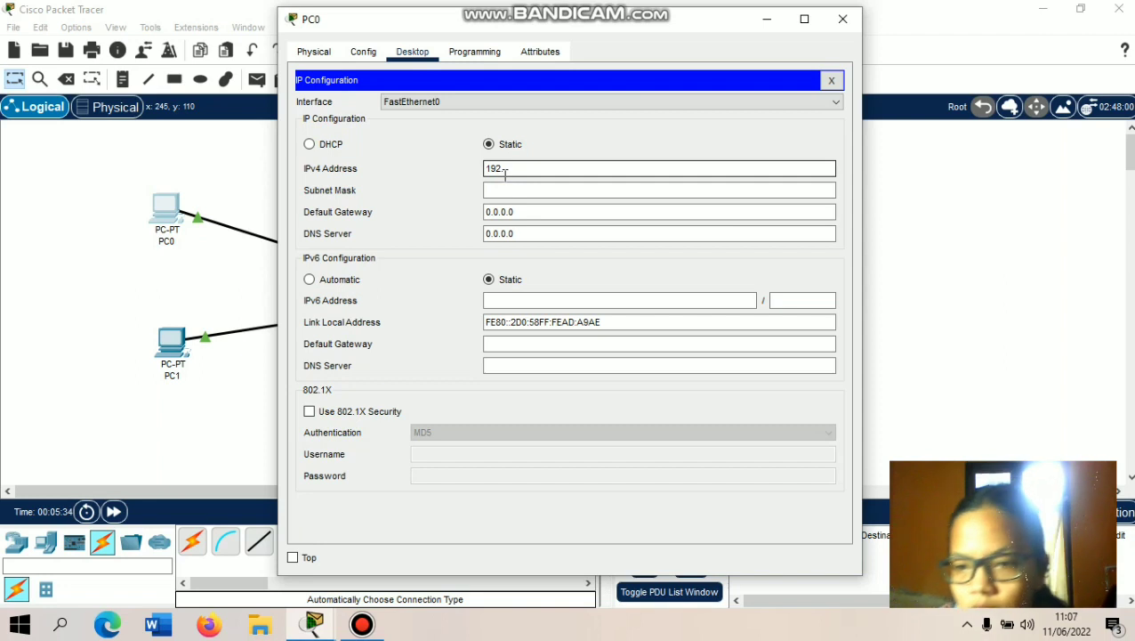
pyautogui.write('192.168.')
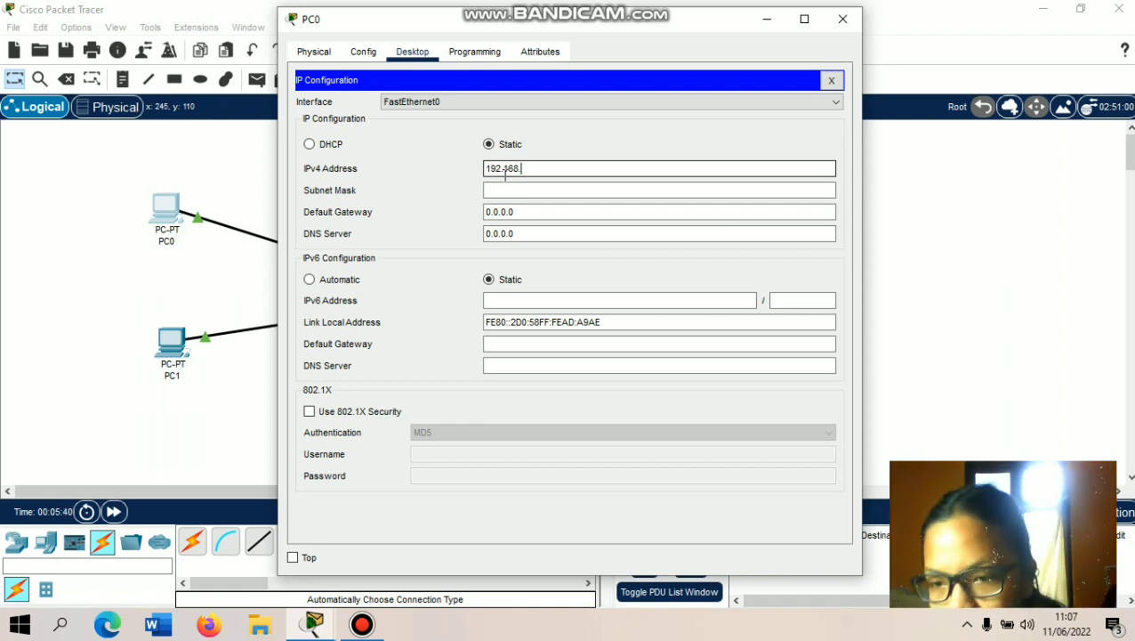
pyautogui.write('2.2')
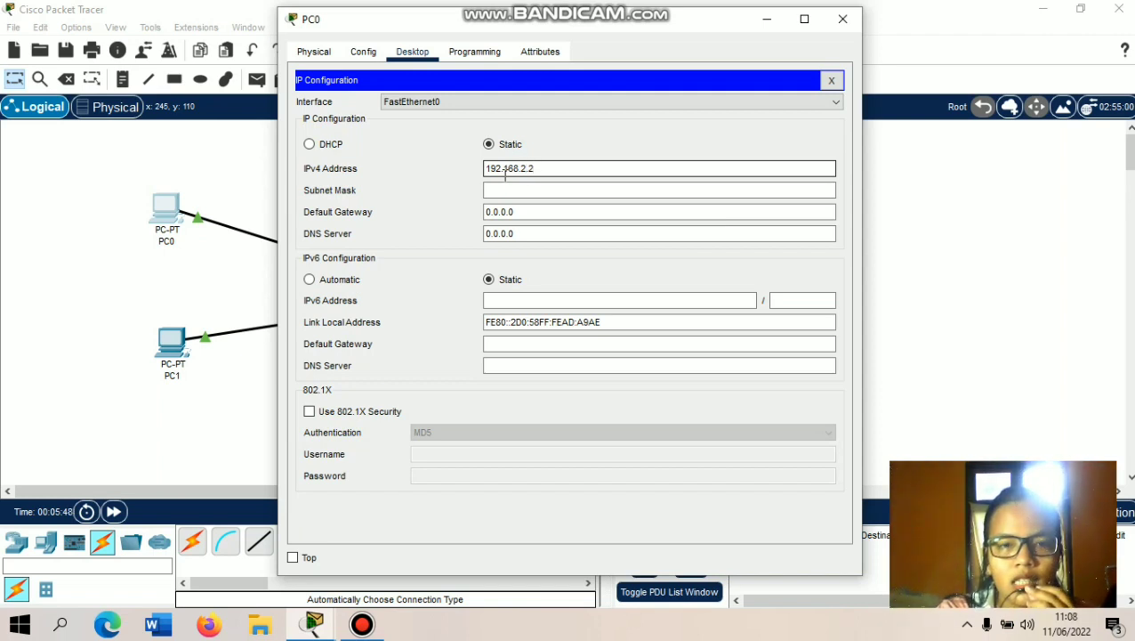
pyautogui.press('Return')
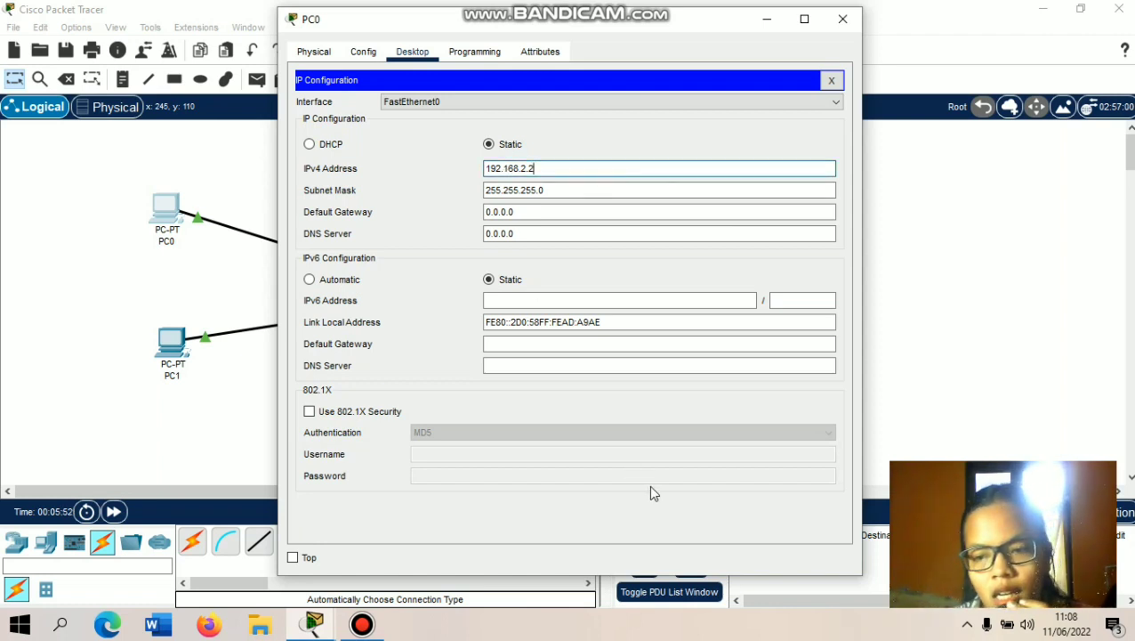
# - Set PC0's IPv4 default gateway to 192.168.2.1 and close its configuration window
pyautogui.click(532, 215)
pyautogui.press('BackSpace')
pyautogui.press('BackSpace')
pyautogui.press('BackSpace')
pyautogui.press('BackSpace')
pyautogui.press('BackSpace')
pyautogui.press('BackSpace')
pyautogui.press('BackSpace')
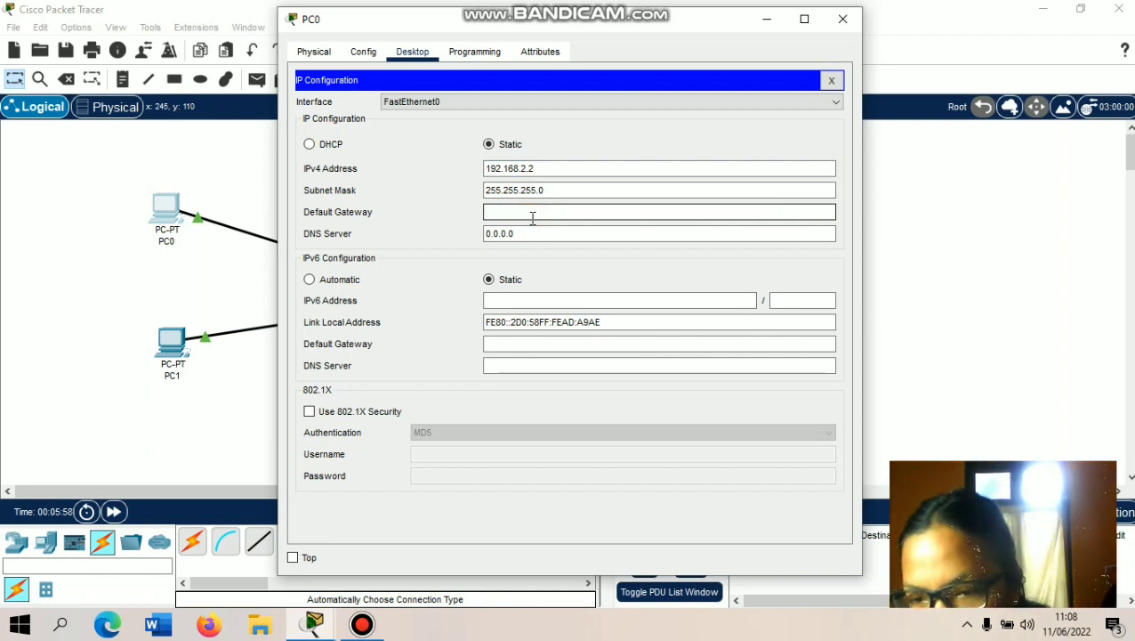
pyautogui.write('192.168.')
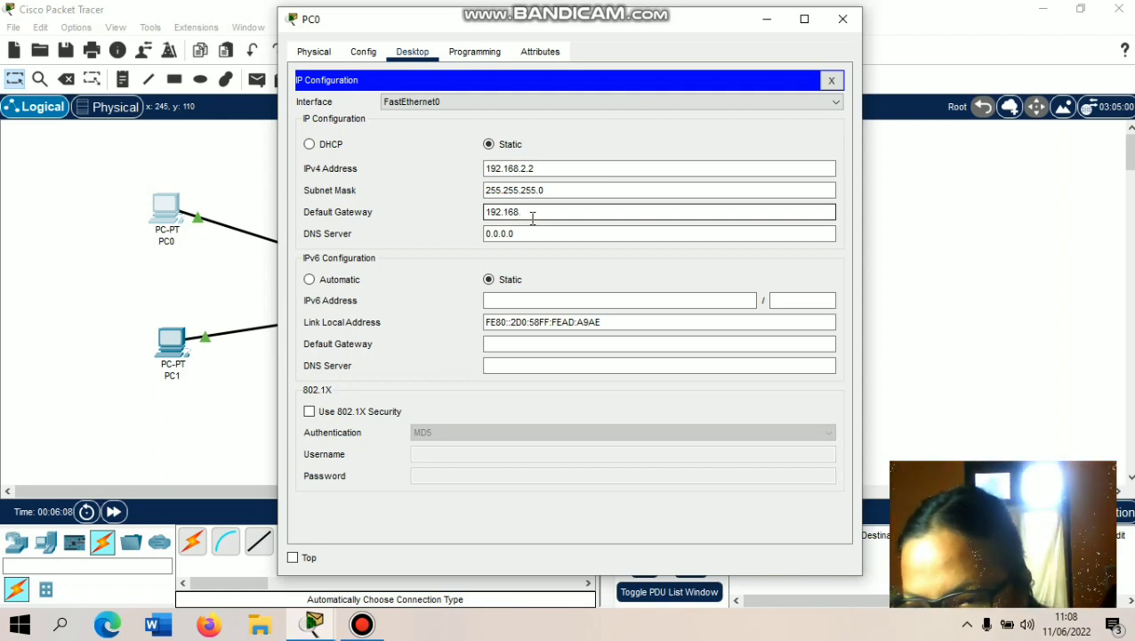
pyautogui.write('2.1')
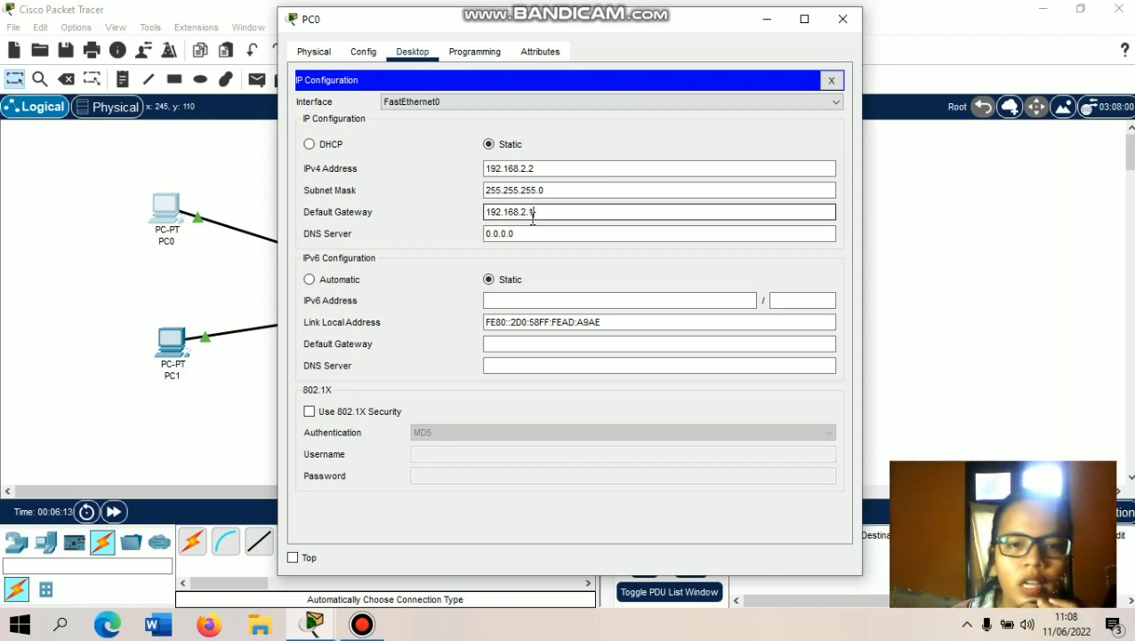
pyautogui.click(843, 19)
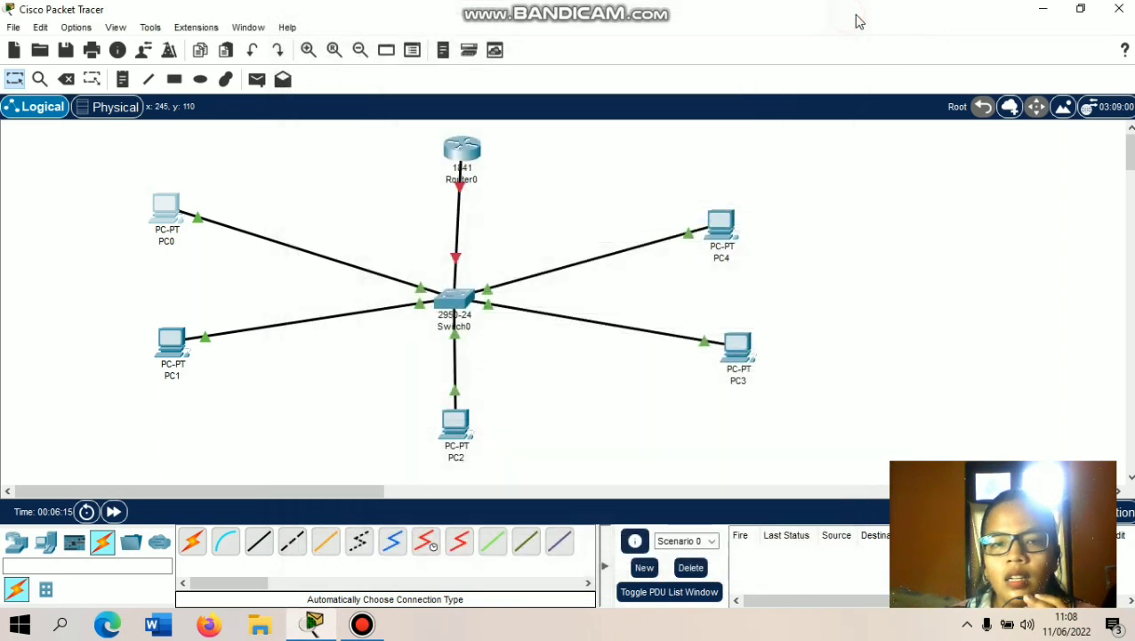
# - Give PC1 the static IPv4 address 192.168.2.3 with the default subnet mask 255.255.255.0 in its IP configuration
pyautogui.click(175, 343)
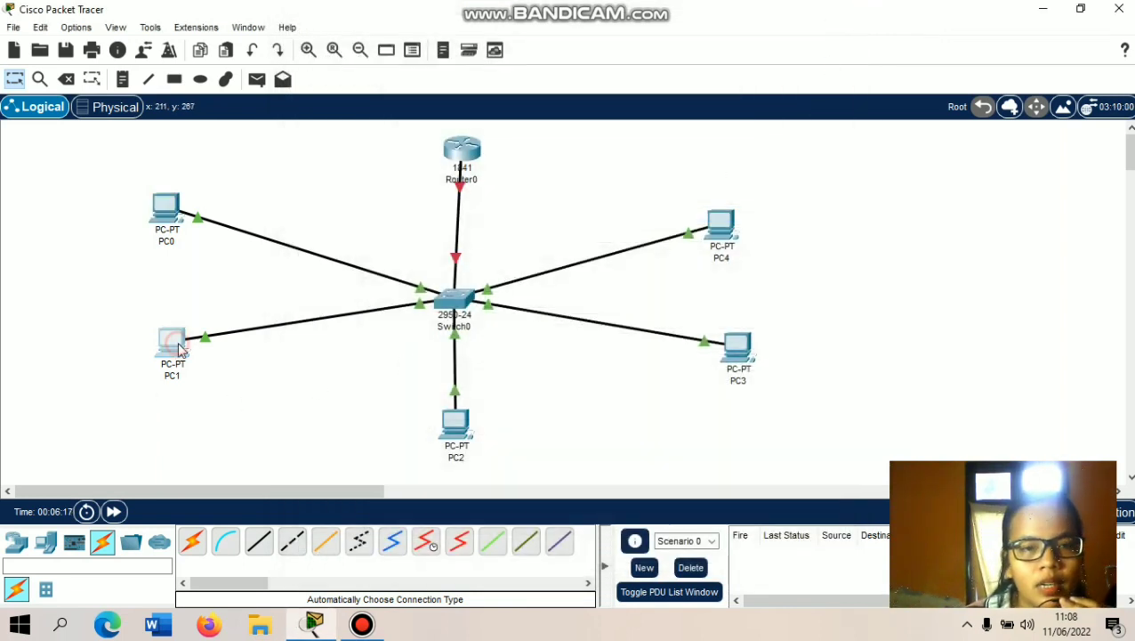
pyautogui.click(426, 55)
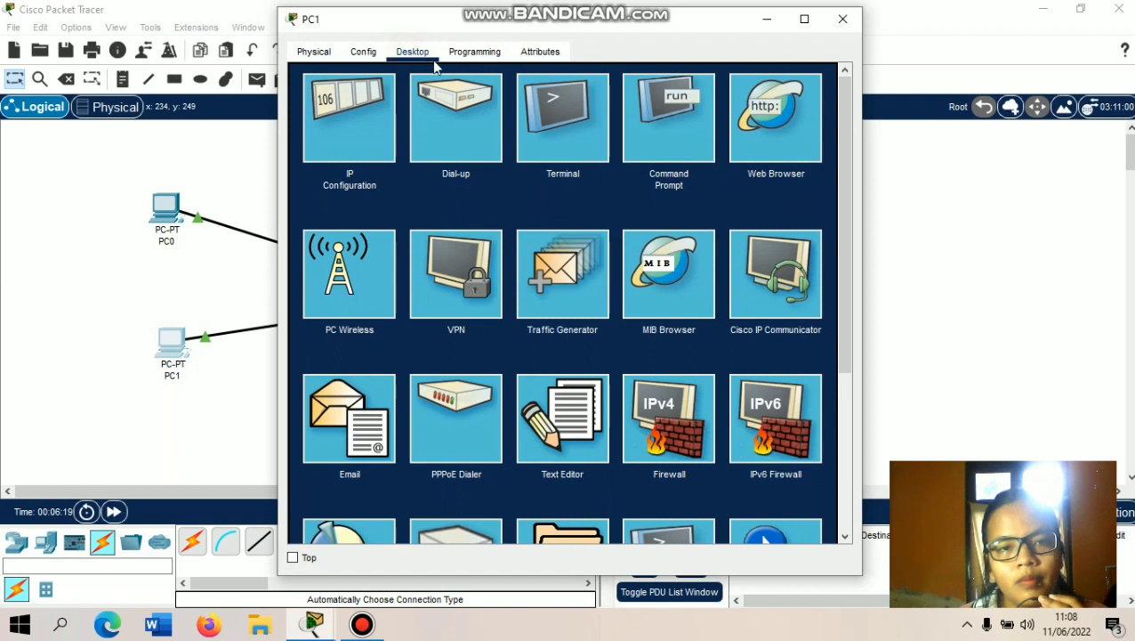
pyautogui.click(336, 130)
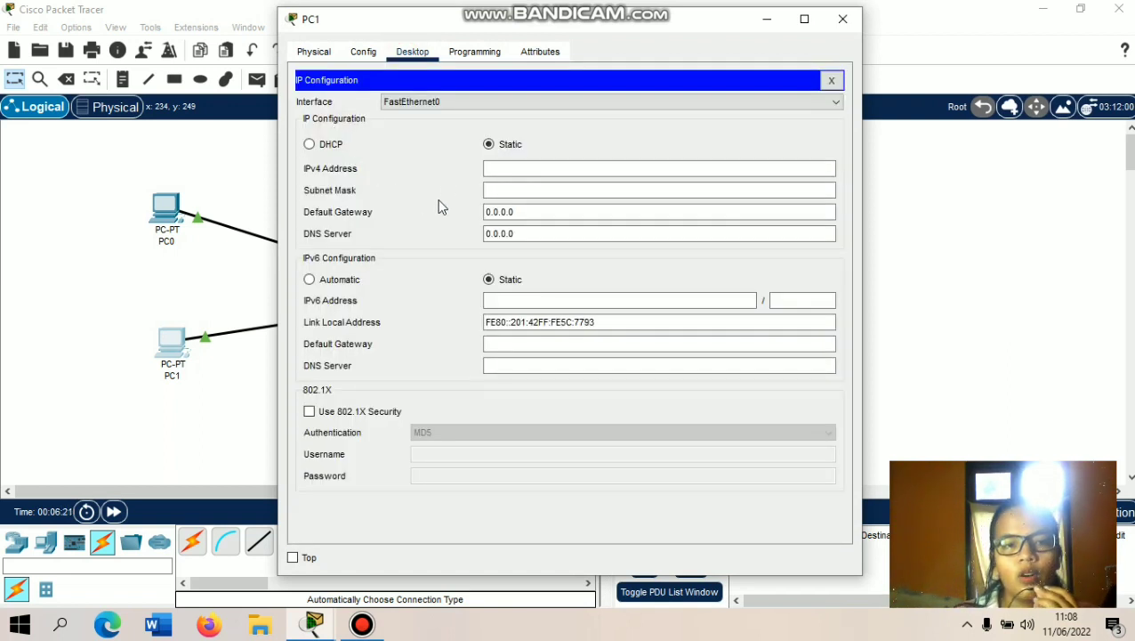
pyautogui.click(495, 167)
pyautogui.click(500, 189)
pyautogui.click(530, 165)
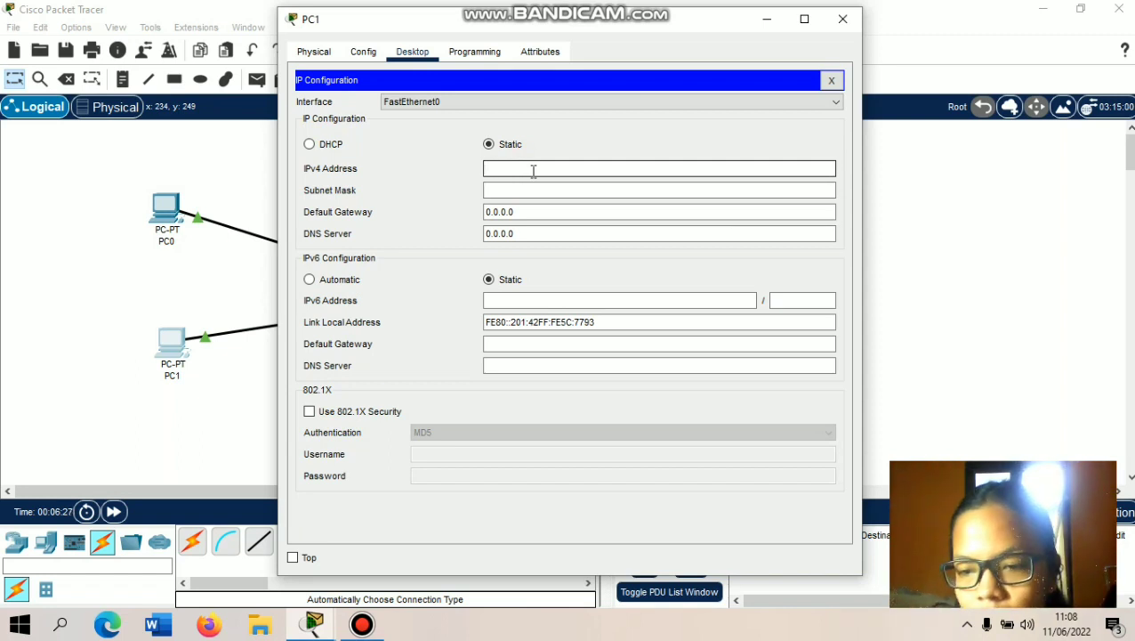
pyautogui.write('19')
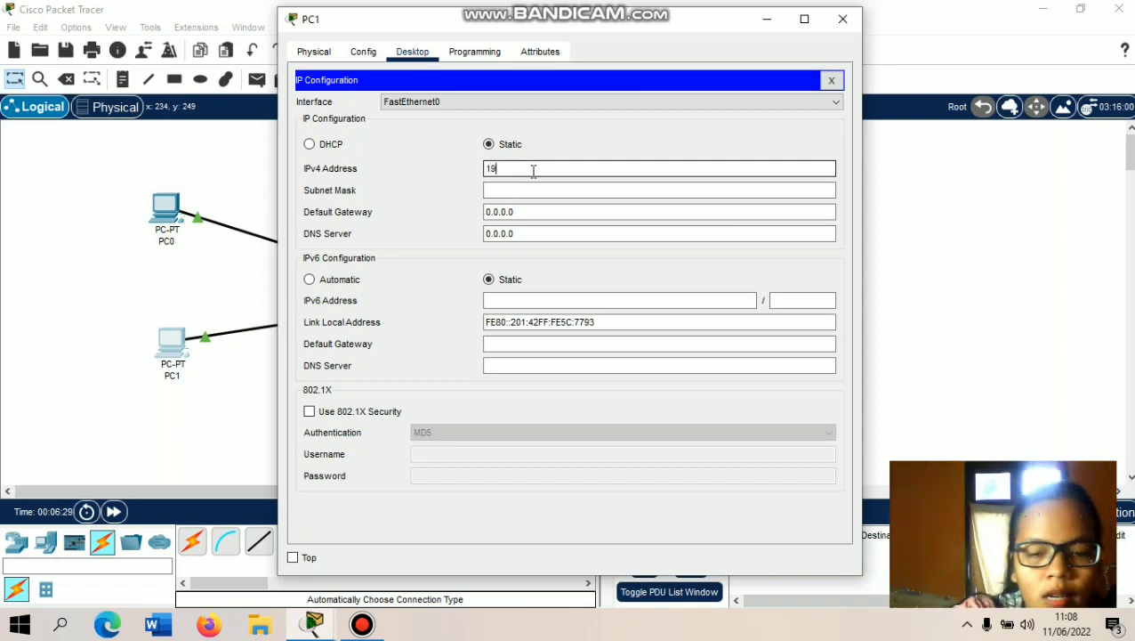
pyautogui.write('2.')
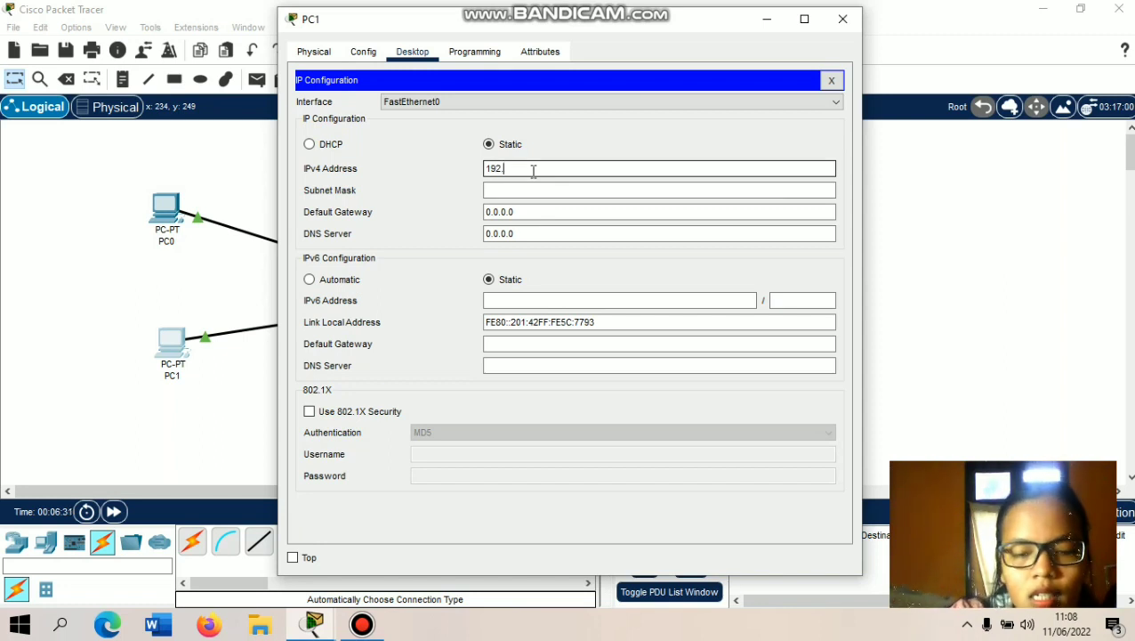
pyautogui.write('16')
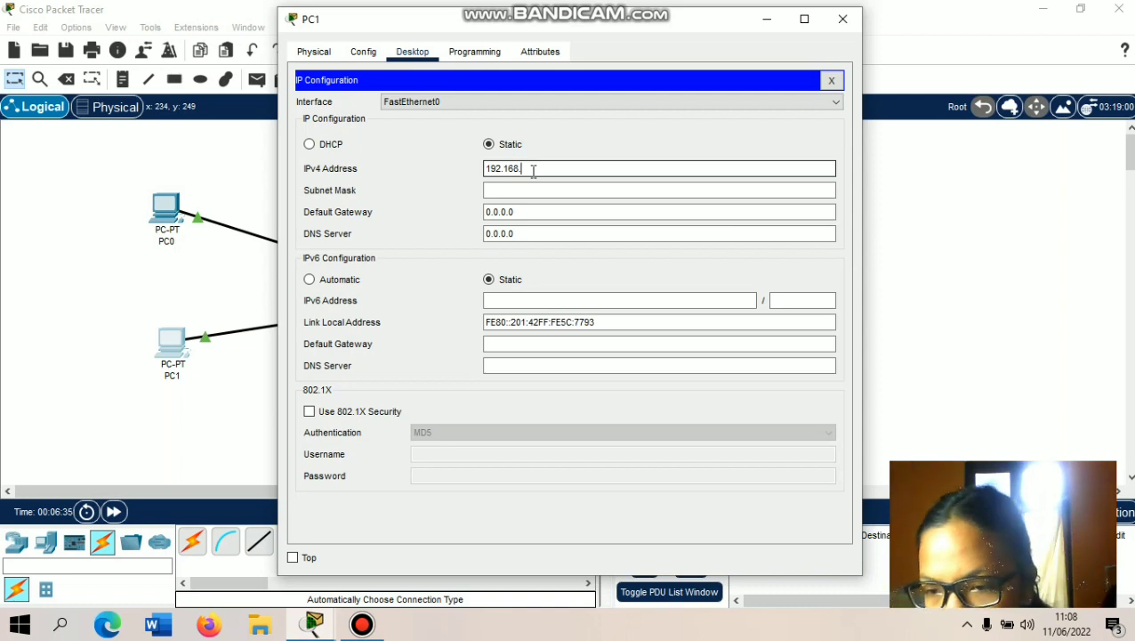
pyautogui.write('8.')
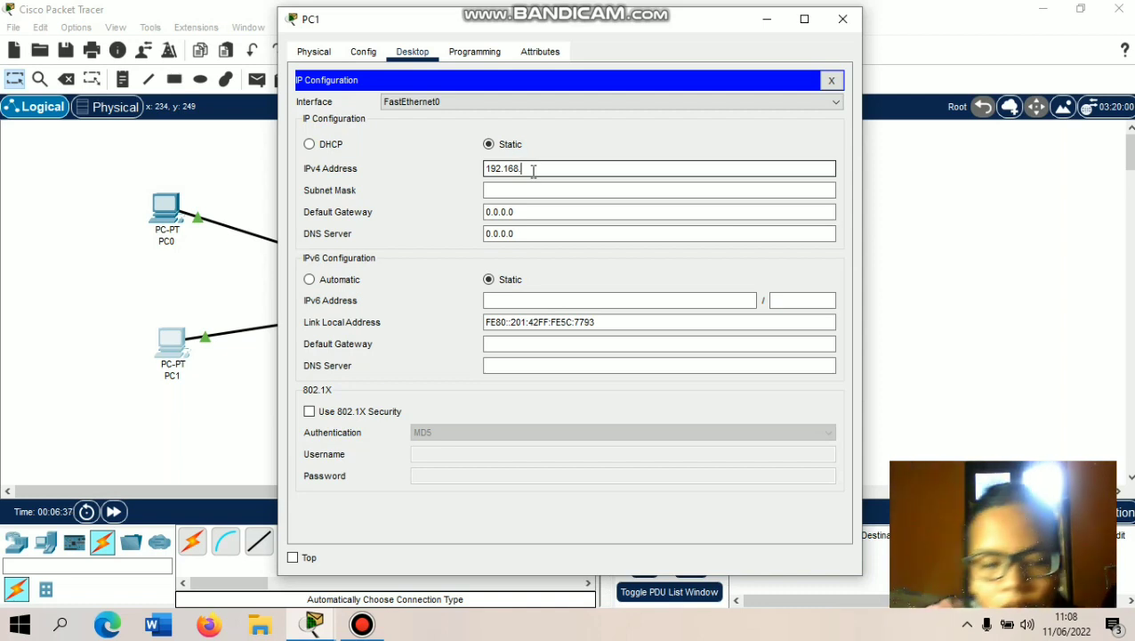
pyautogui.write('2.3')
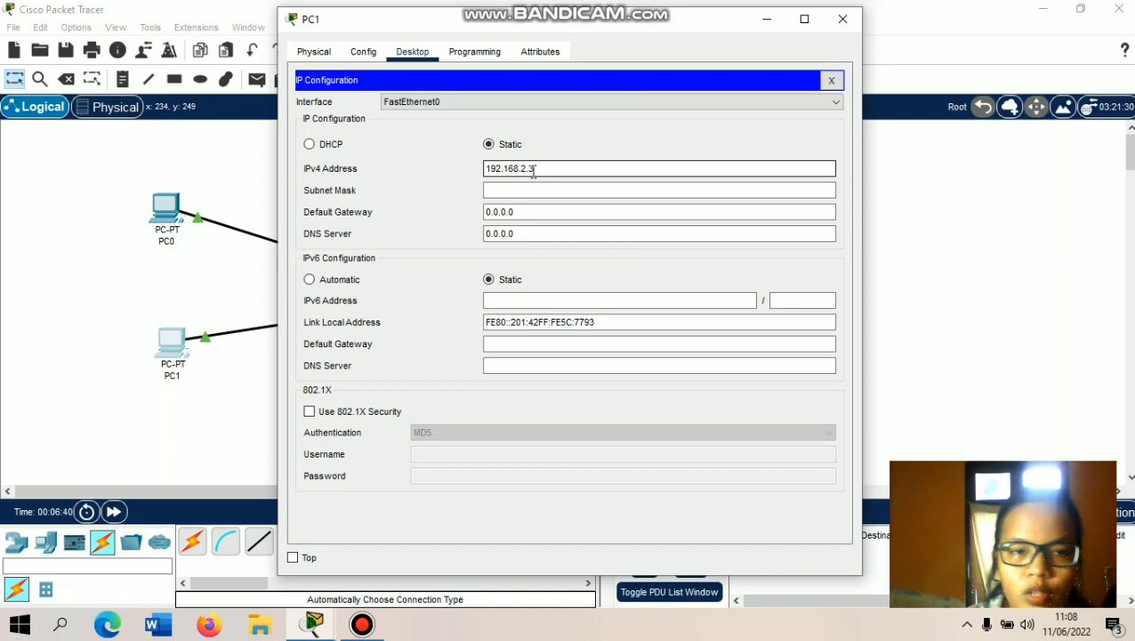
pyautogui.click(596, 215)
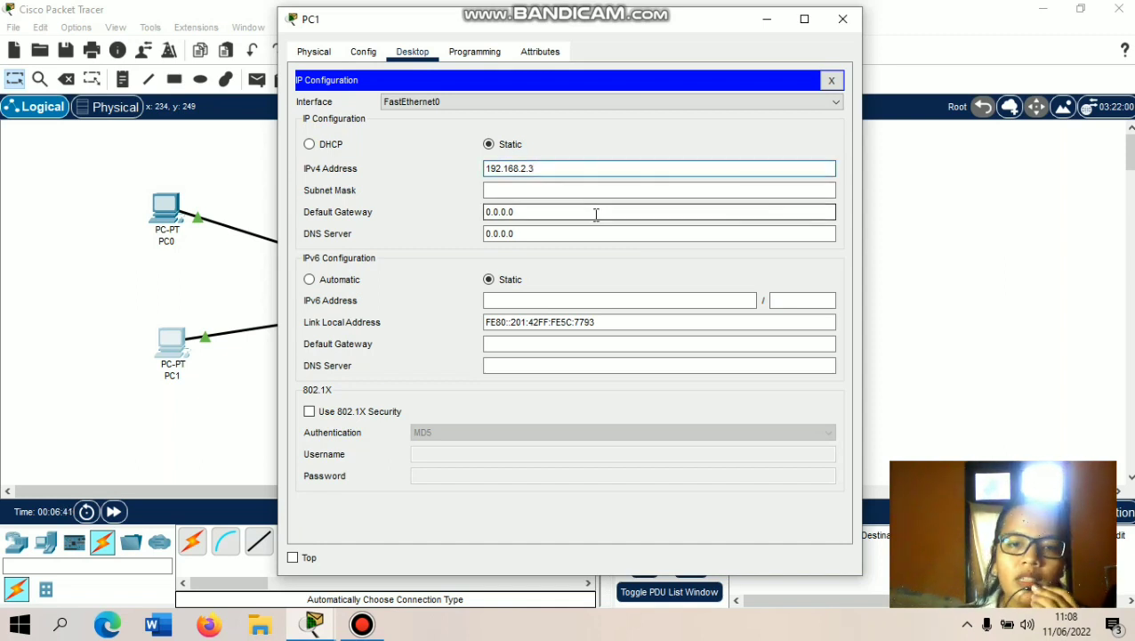
pyautogui.press('Return')
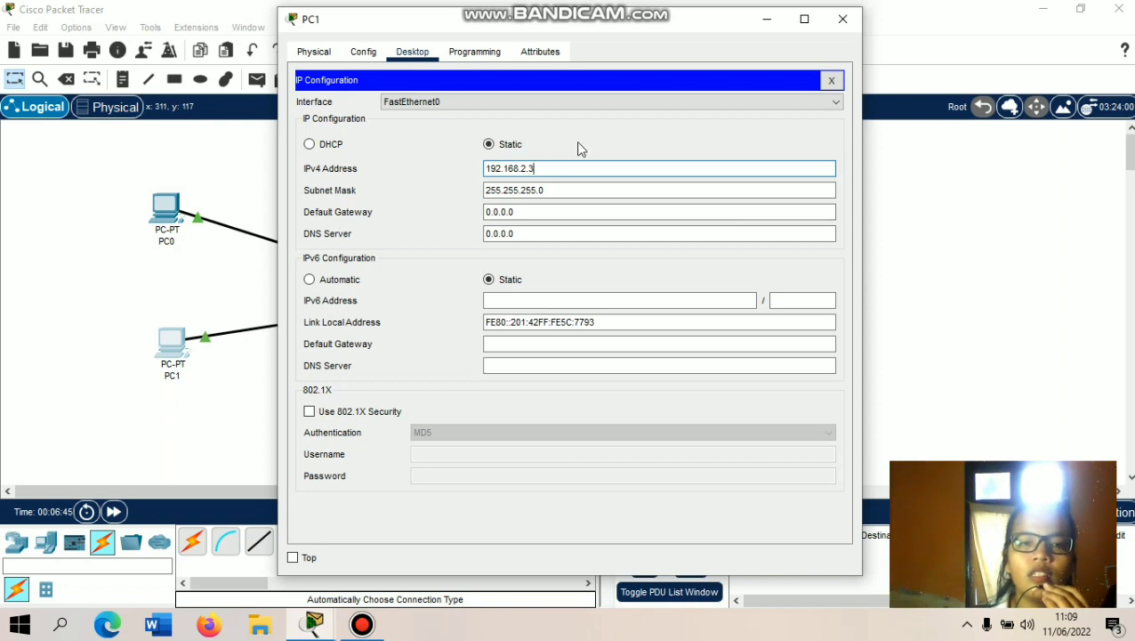
# - Set PC1's IPv4 default gateway to 192.168.2.1 and close its configuration window
pyautogui.click(541, 227)
pyautogui.click(534, 214)
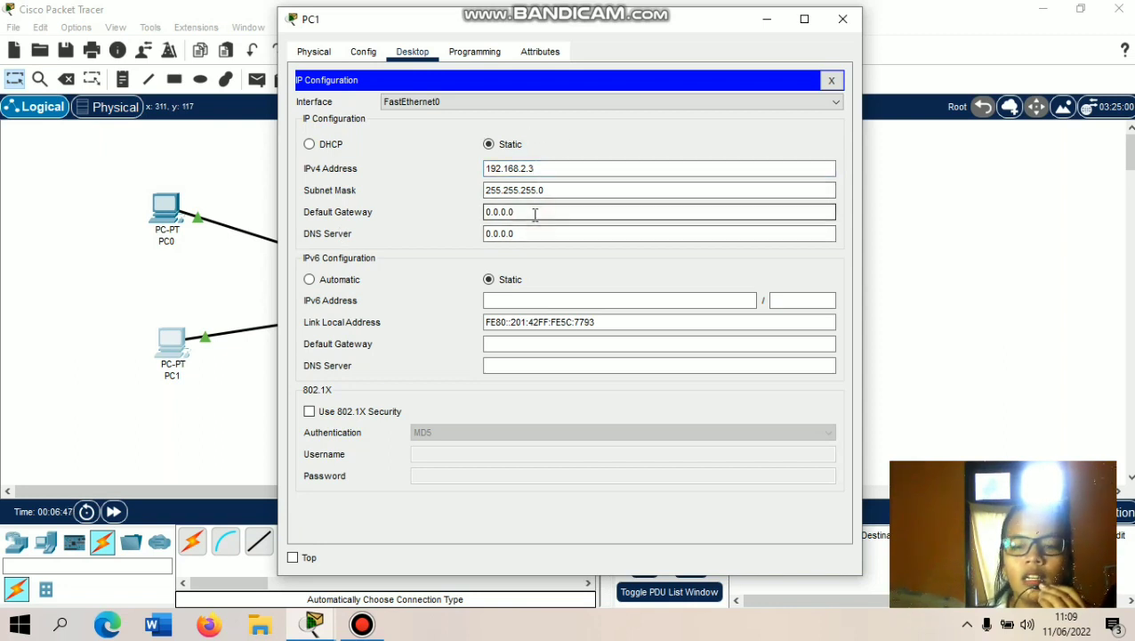
pyautogui.press('BackSpace')
pyautogui.press('BackSpace')
pyautogui.press('BackSpace')
pyautogui.press('BackSpace')
pyautogui.press('BackSpace')
pyautogui.press('BackSpace')
pyautogui.press('BackSpace')
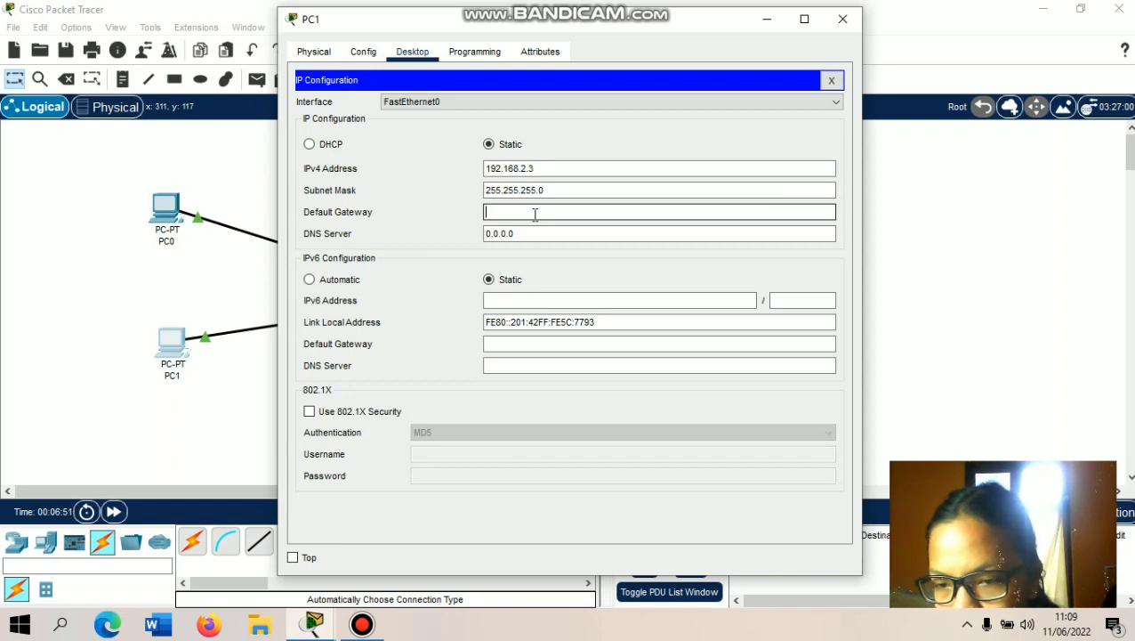
pyautogui.write('192')
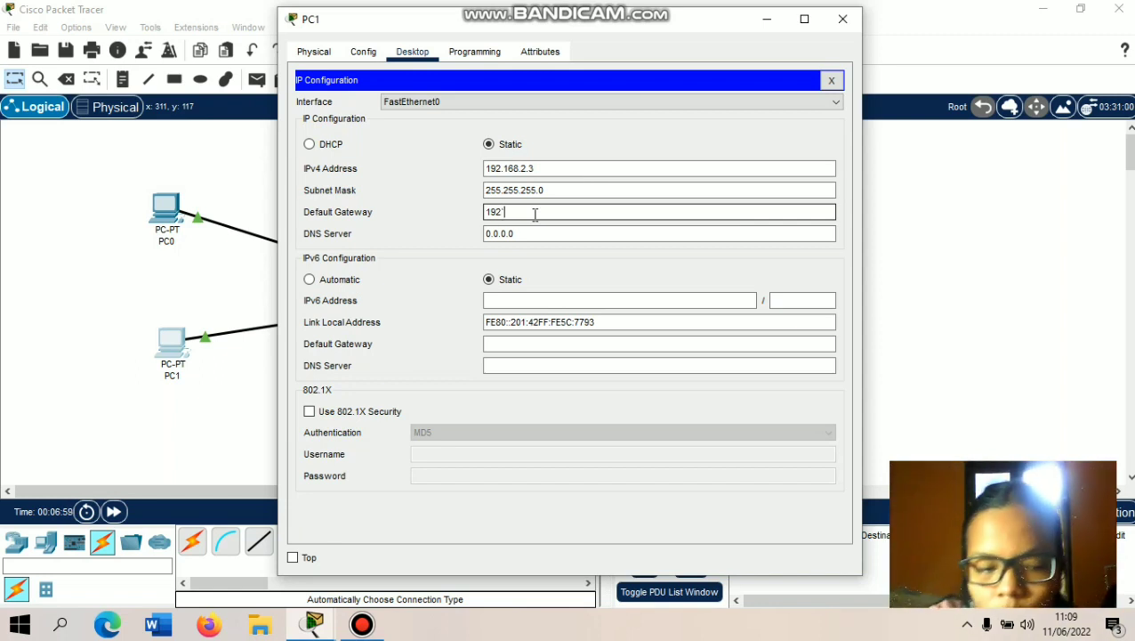
pyautogui.press('BackSpace')
pyautogui.press('BackSpace')
pyautogui.press('BackSpace')
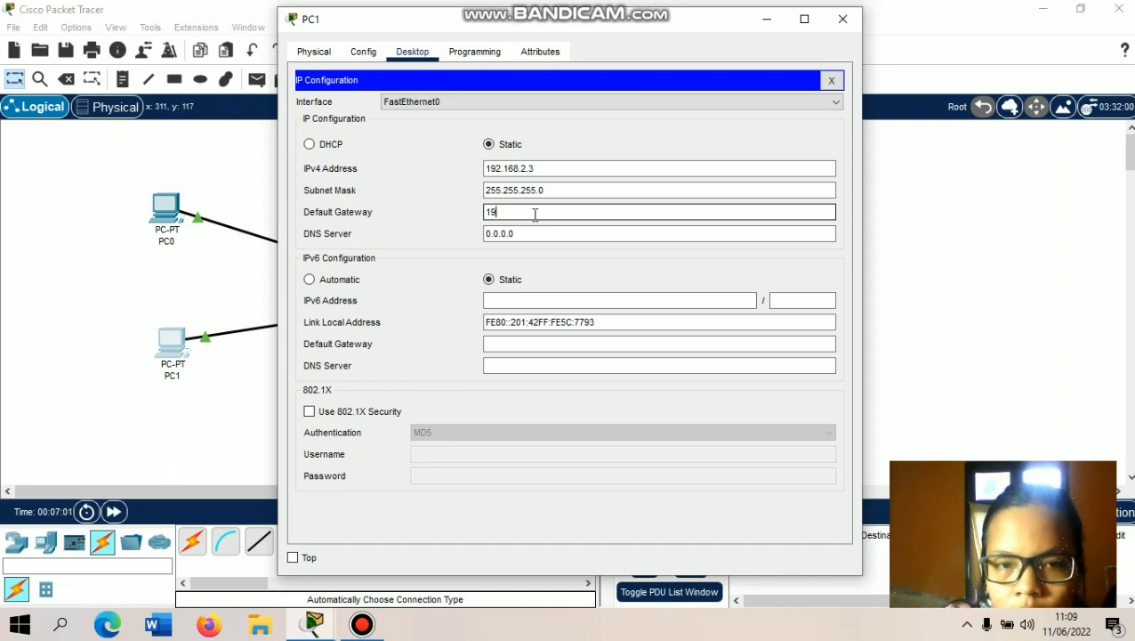
pyautogui.write('2.168.')
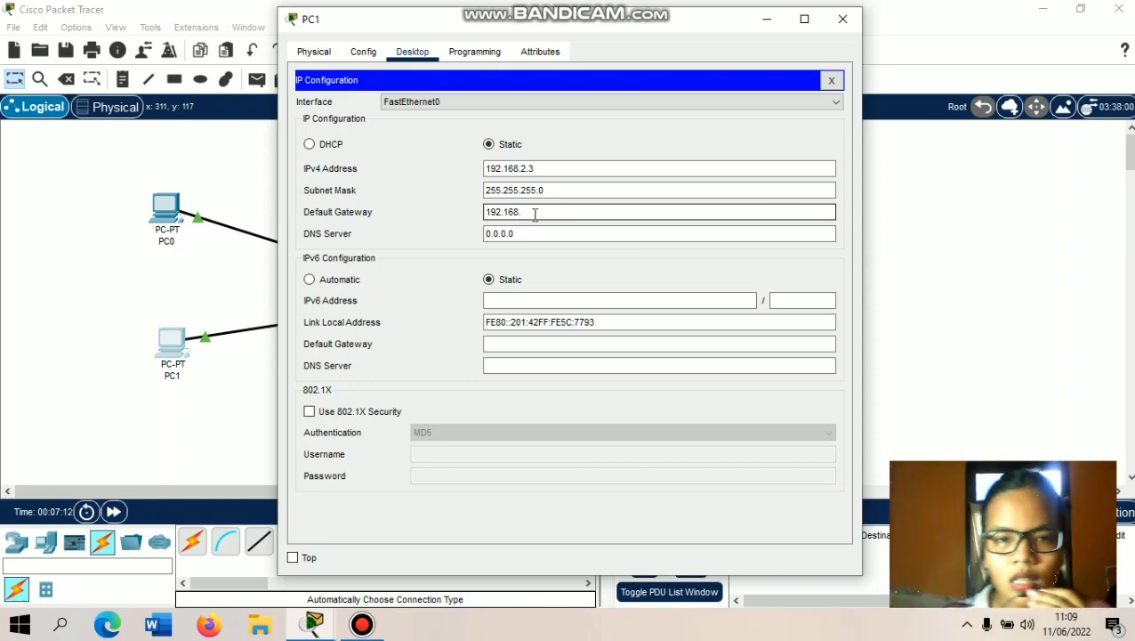
pyautogui.write('2')
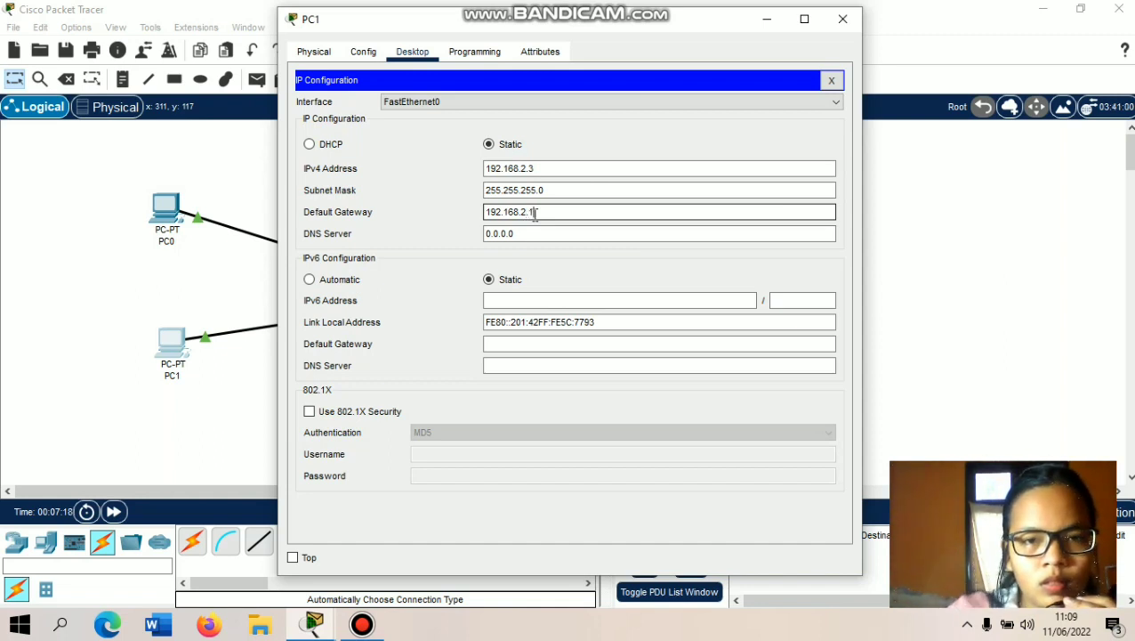
pyautogui.click(843, 19)
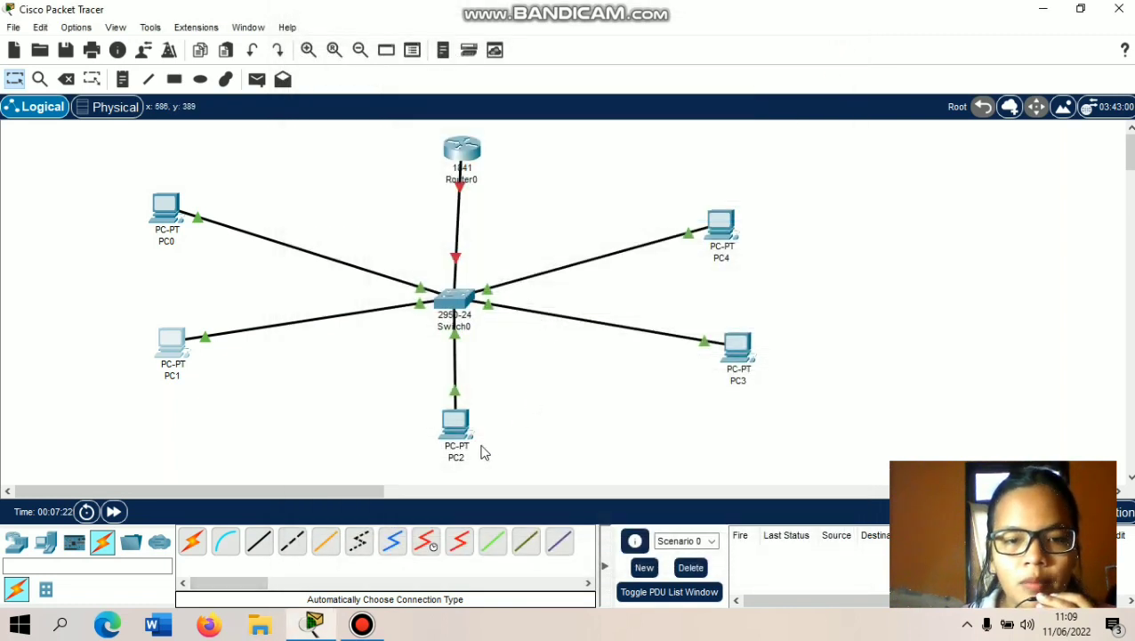
# - Give PC2 the static IPv4 address 192.168.3.2 with the default subnet mask 255.255.255.0 in its IP configuration
pyautogui.click(456, 428)
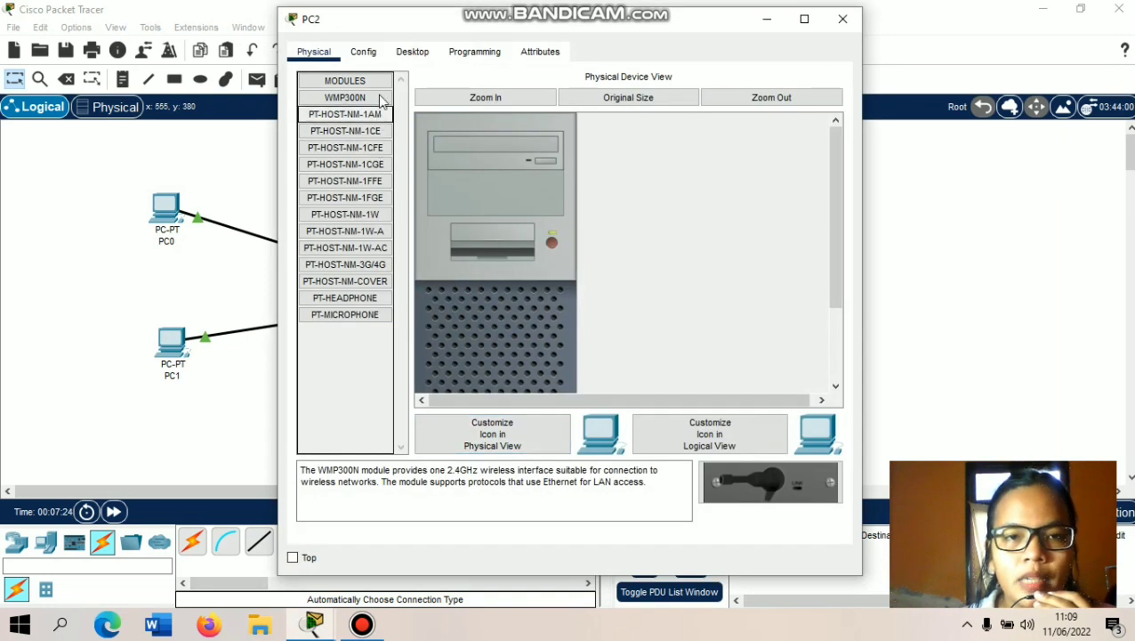
pyautogui.click(413, 54)
pyautogui.click(365, 122)
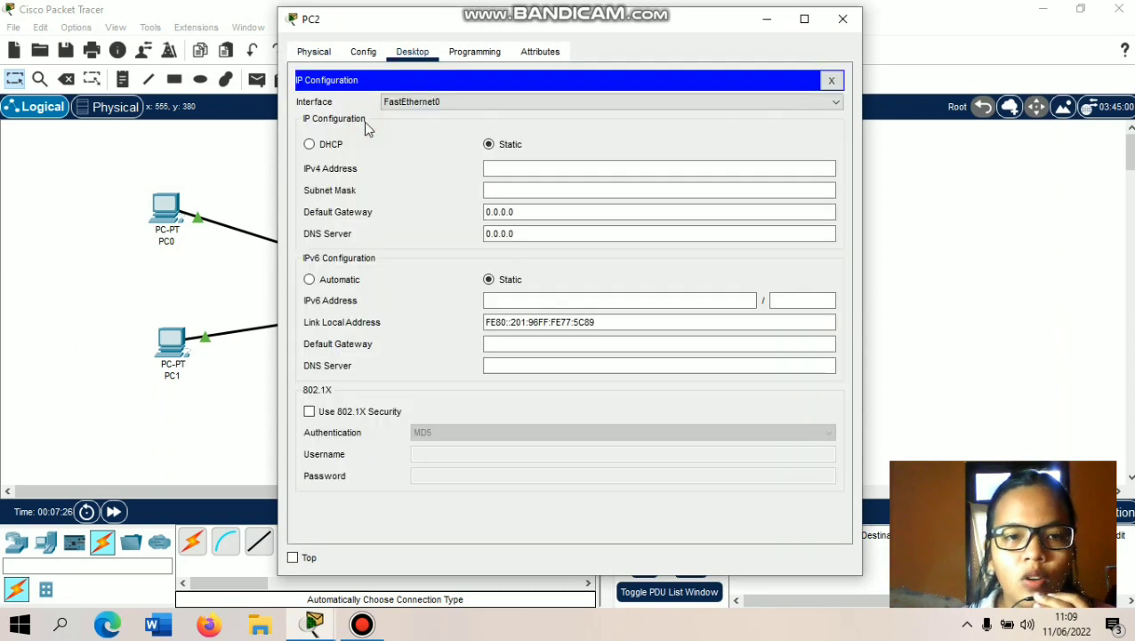
pyautogui.click(525, 173)
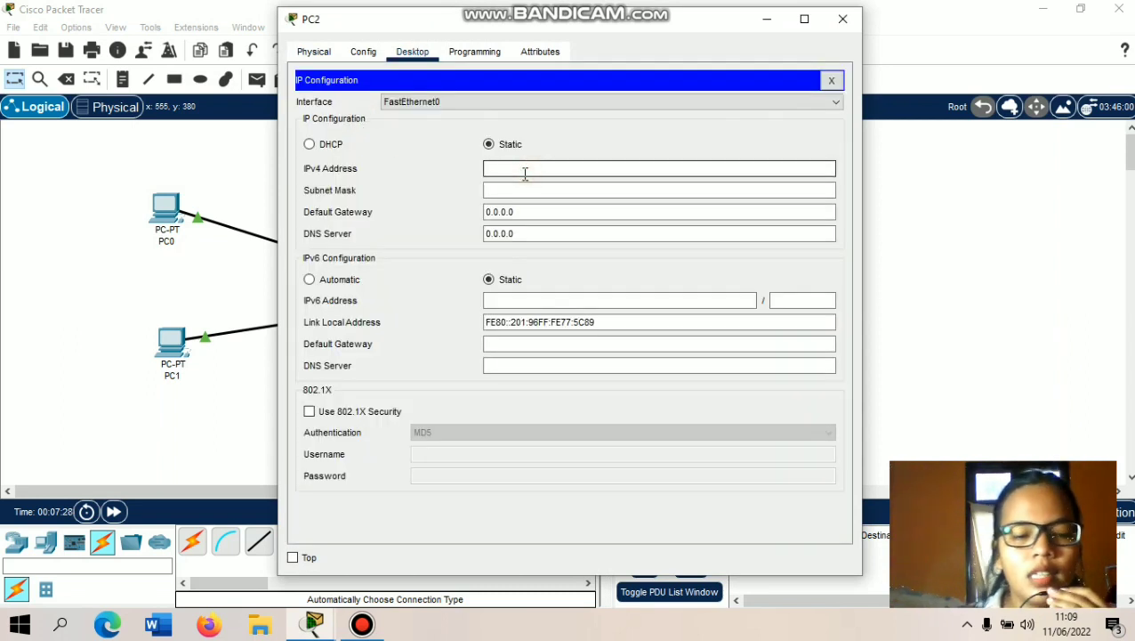
pyautogui.write('192')
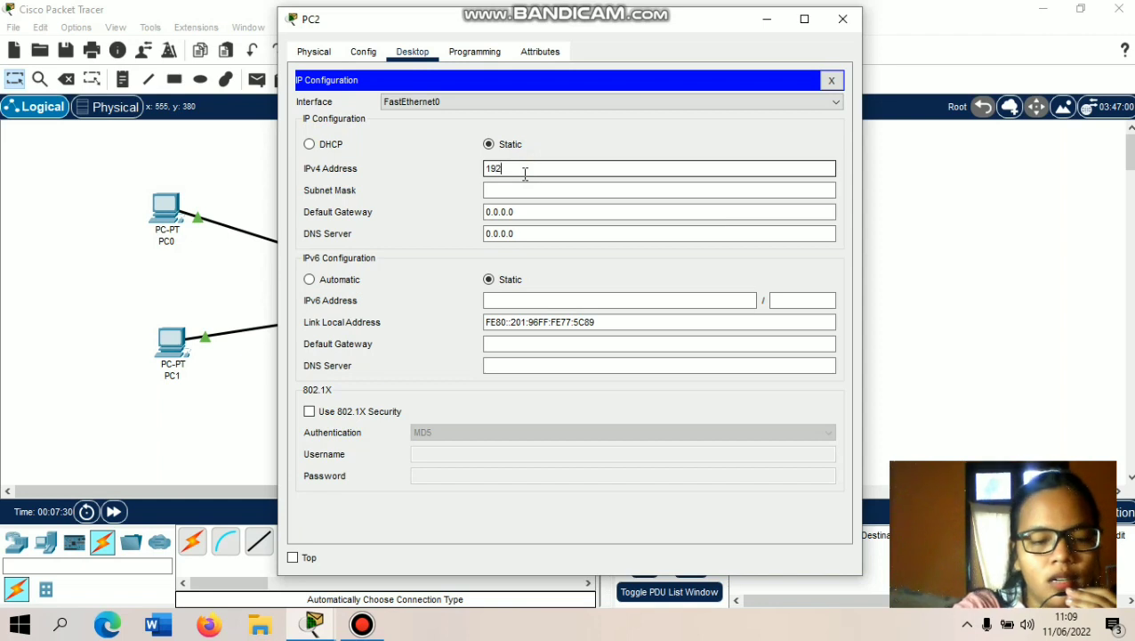
pyautogui.write('.168')
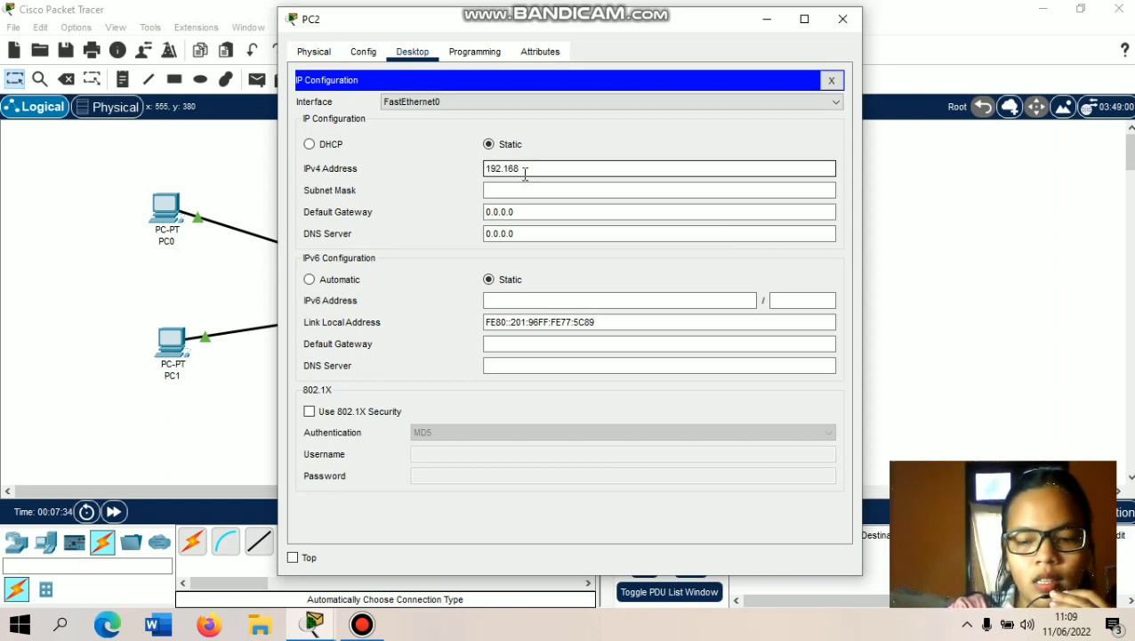
pyautogui.write('.')
pyautogui.write('1')
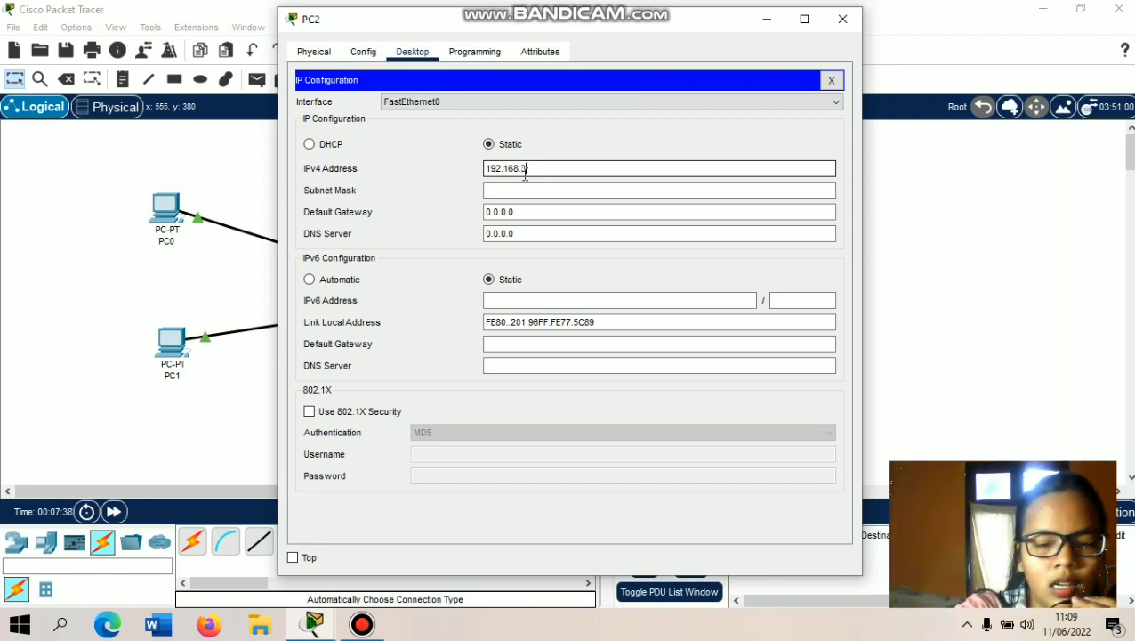
pyautogui.write('.2')
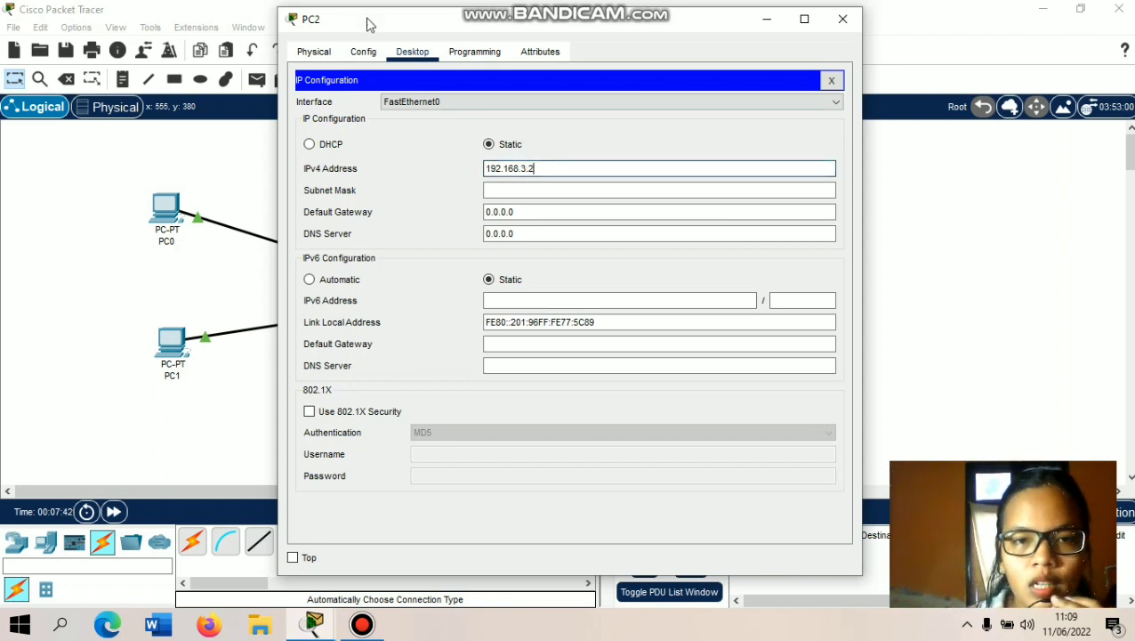
pyautogui.click(511, 188)
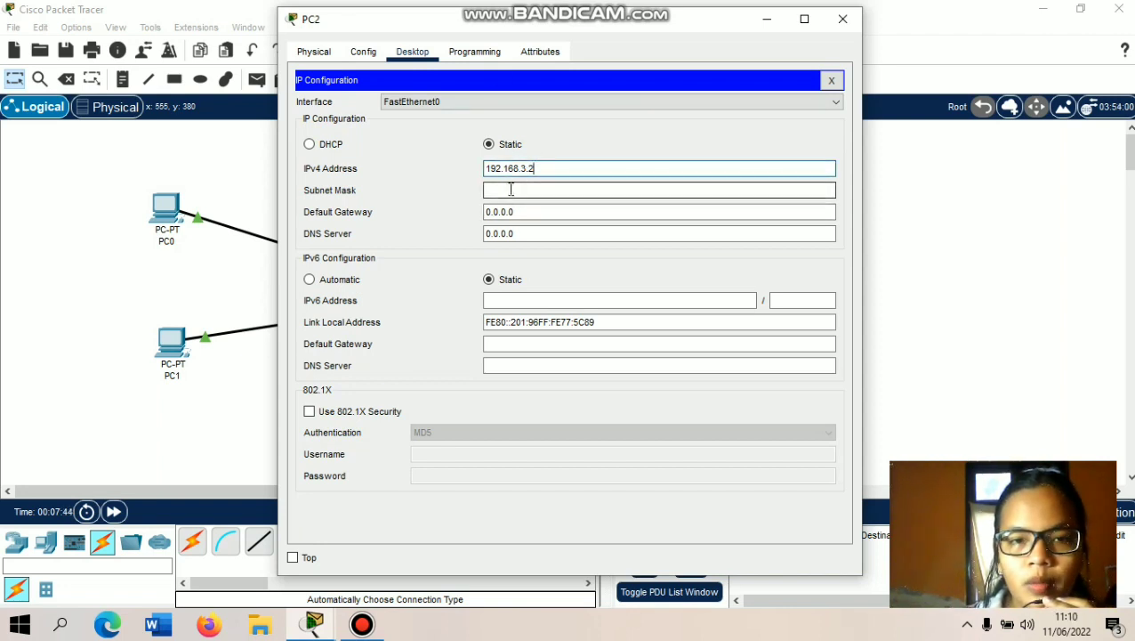
# - Set PC2's IPv4 default gateway to 192.168.3.2 and close its configuration window
pyautogui.click(529, 211)
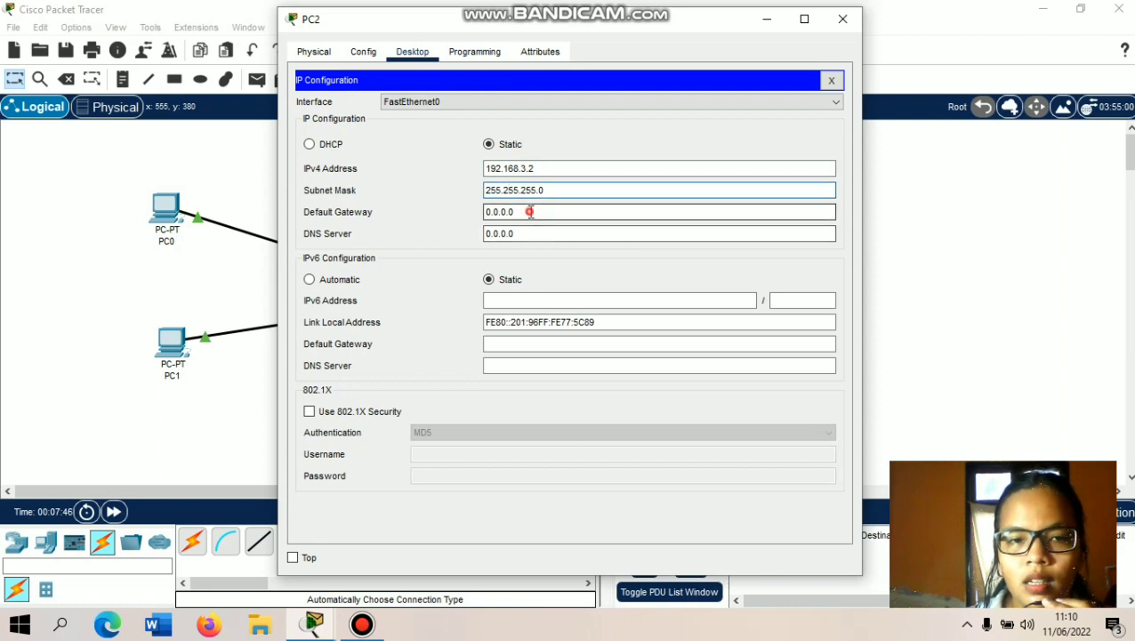
pyautogui.press('BackSpace')
pyautogui.press('BackSpace')
pyautogui.press('BackSpace')
pyautogui.press('BackSpace')
pyautogui.press('BackSpace')
pyautogui.press('BackSpace')
pyautogui.press('BackSpace')
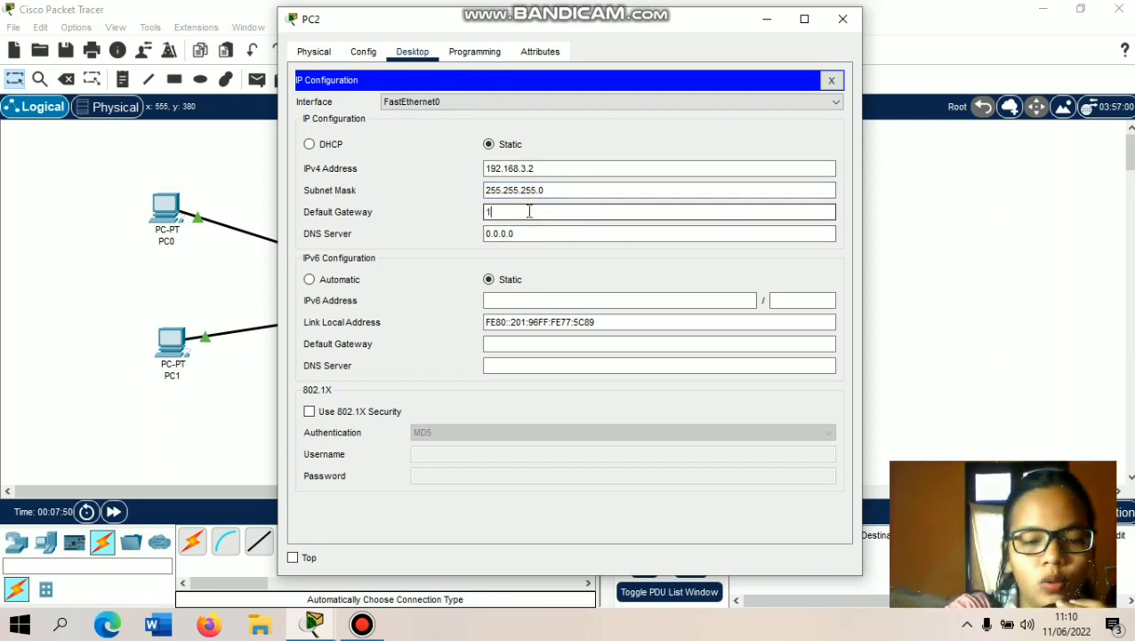
pyautogui.write('192.16')
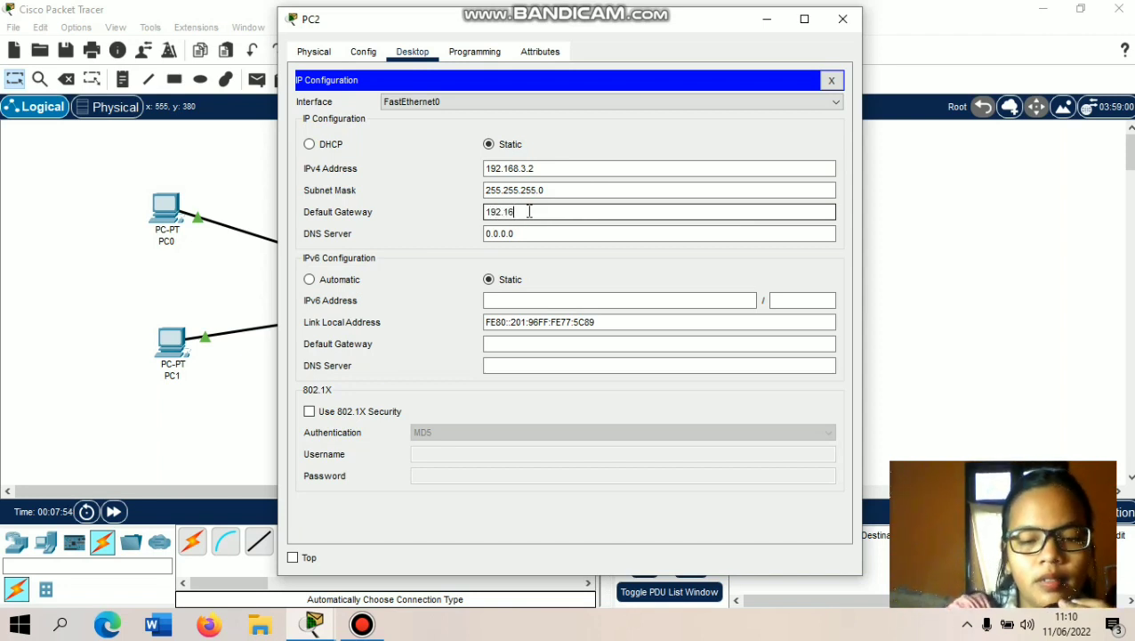
pyautogui.write('8.3')
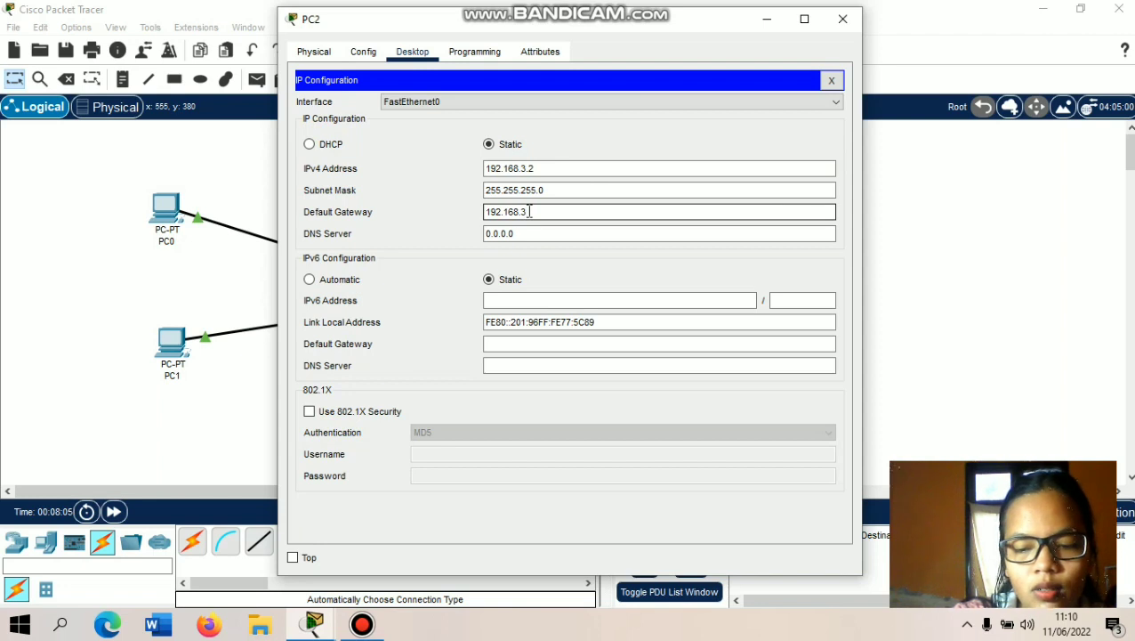
pyautogui.write('.2')
pyautogui.click(843, 18)
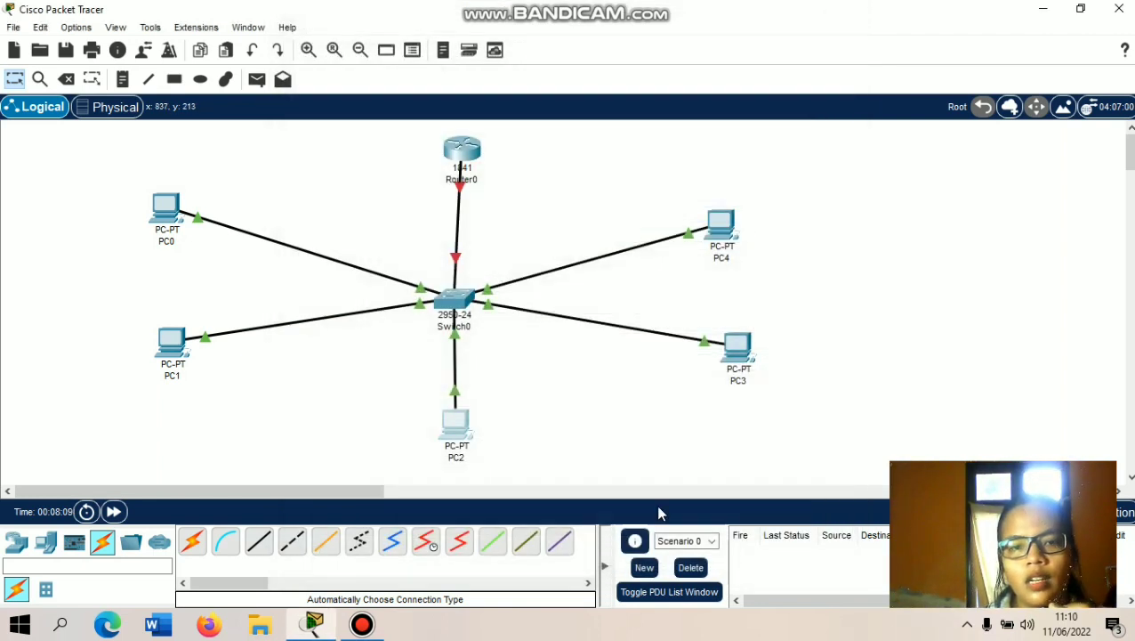
# - Give PC3 the static IPv4 address 192.168.4.2 with the default subnet mask 255.255.255.0 in its IP configuration
pyautogui.click(738, 351)
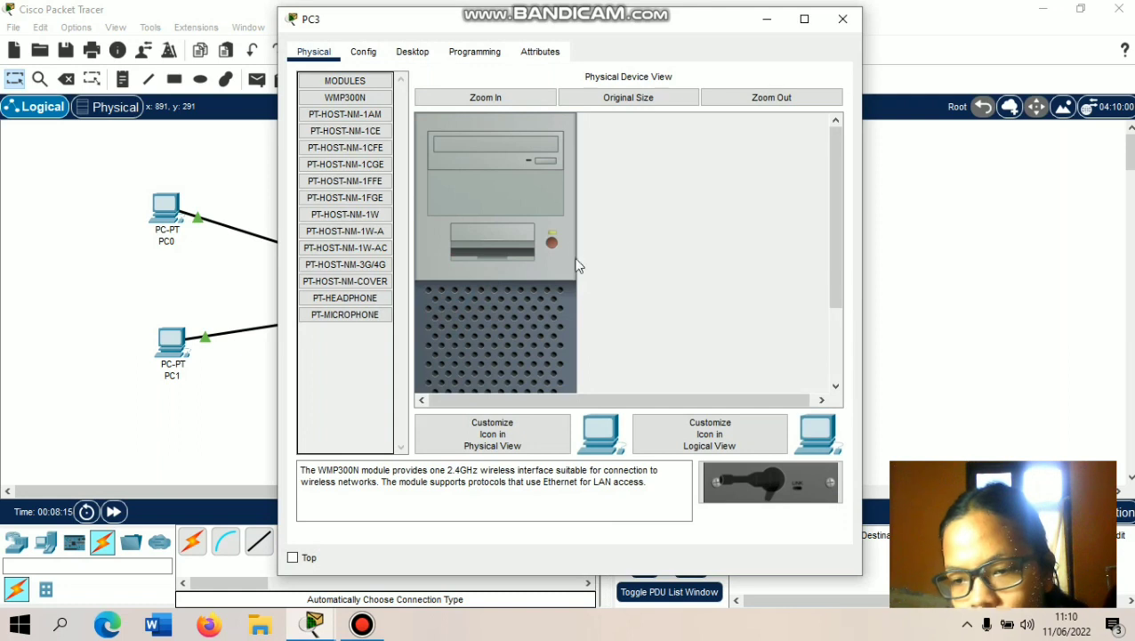
pyautogui.click(423, 55)
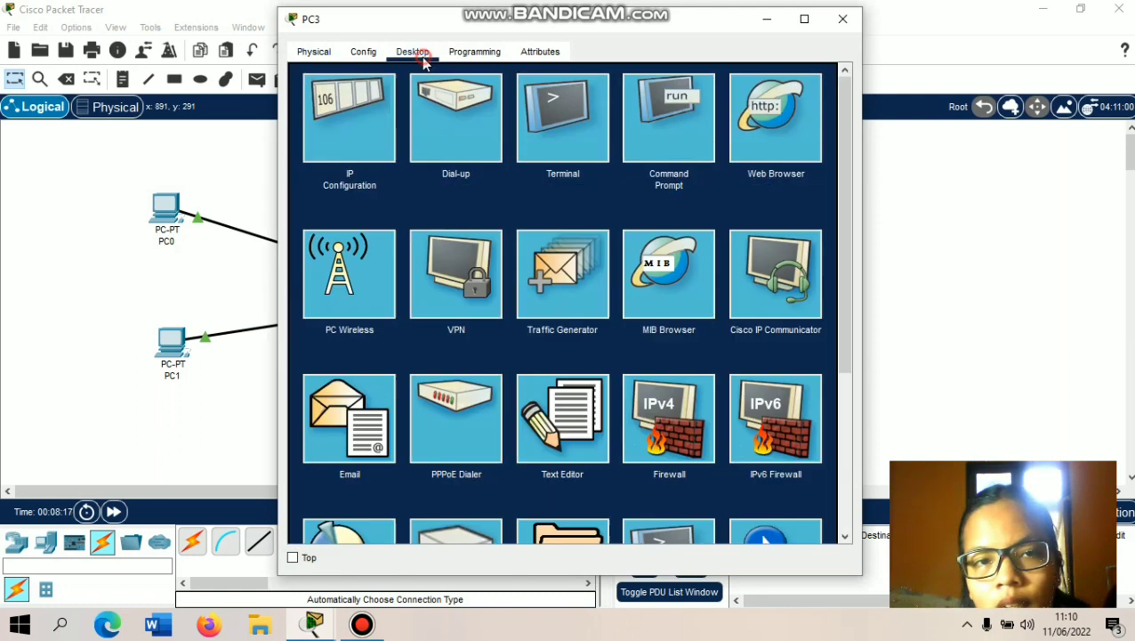
pyautogui.click(348, 118)
pyautogui.click(540, 169)
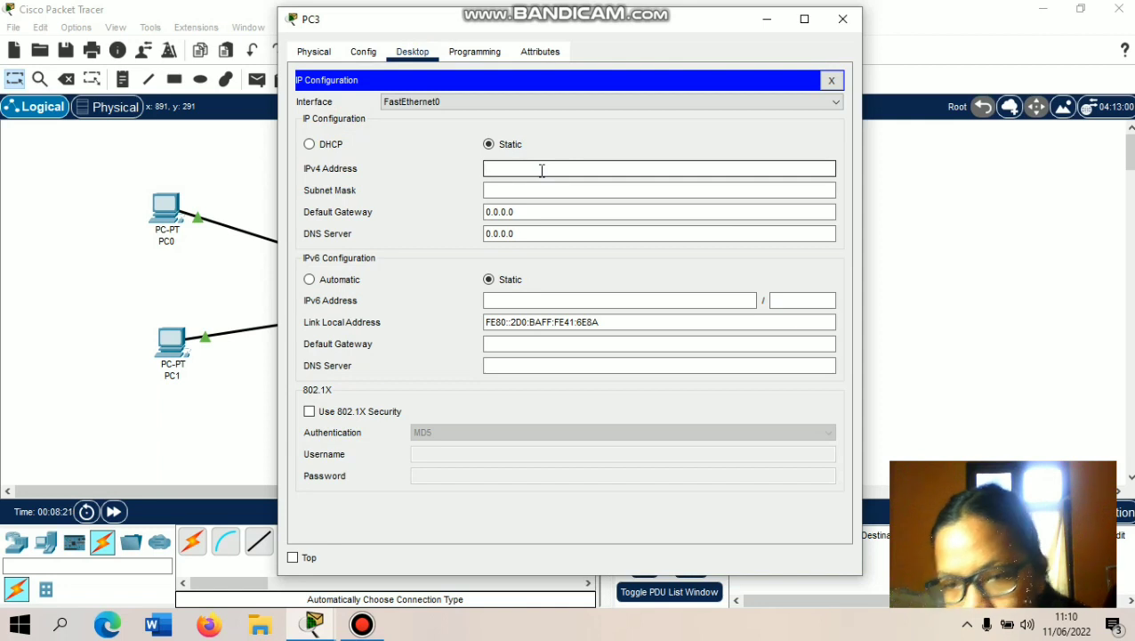
pyautogui.write('19')
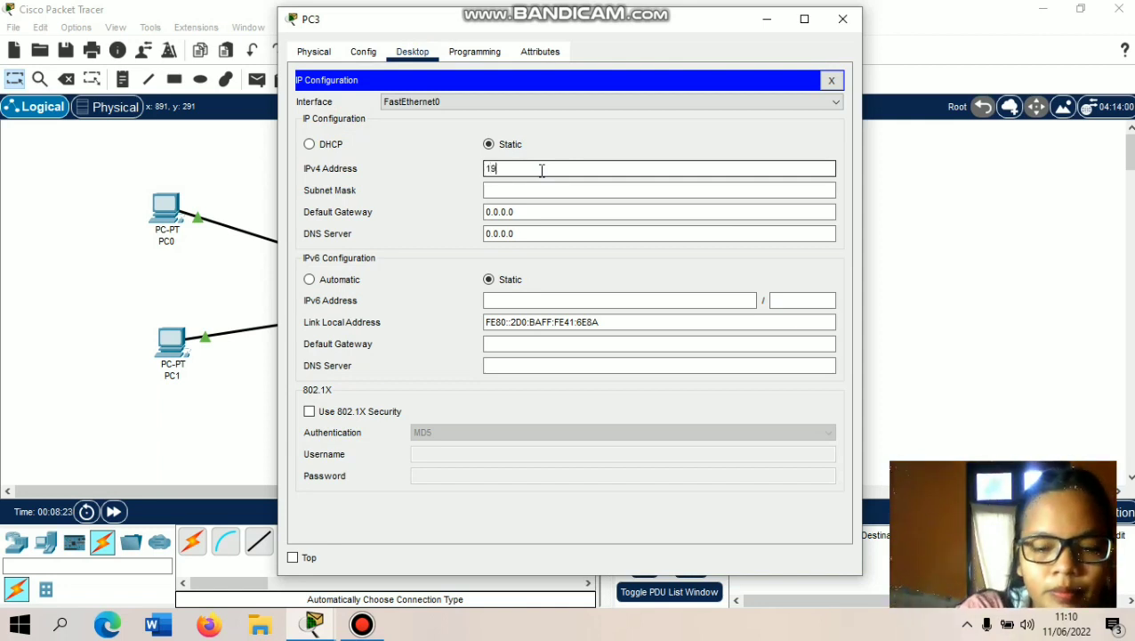
pyautogui.write('2.1')
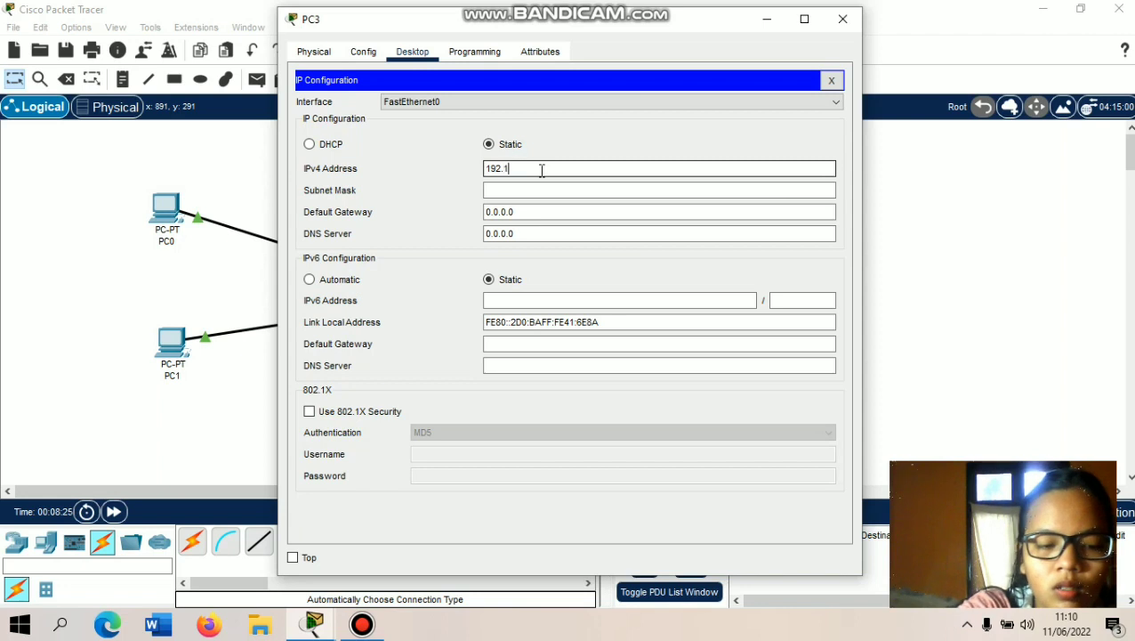
pyautogui.write('68.')
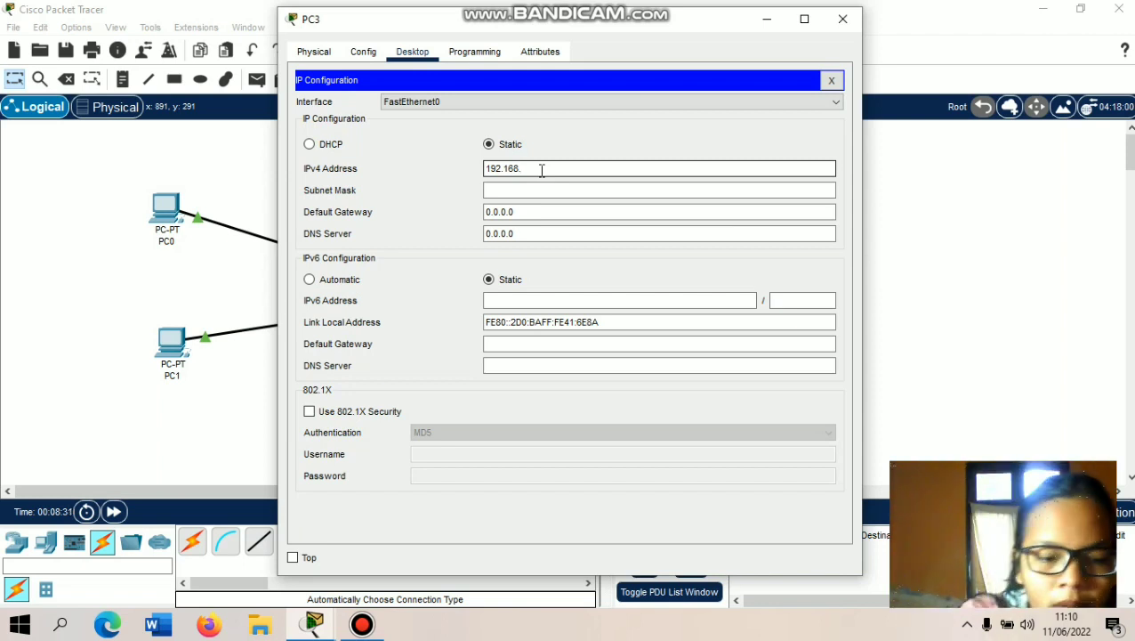
pyautogui.write('4.')
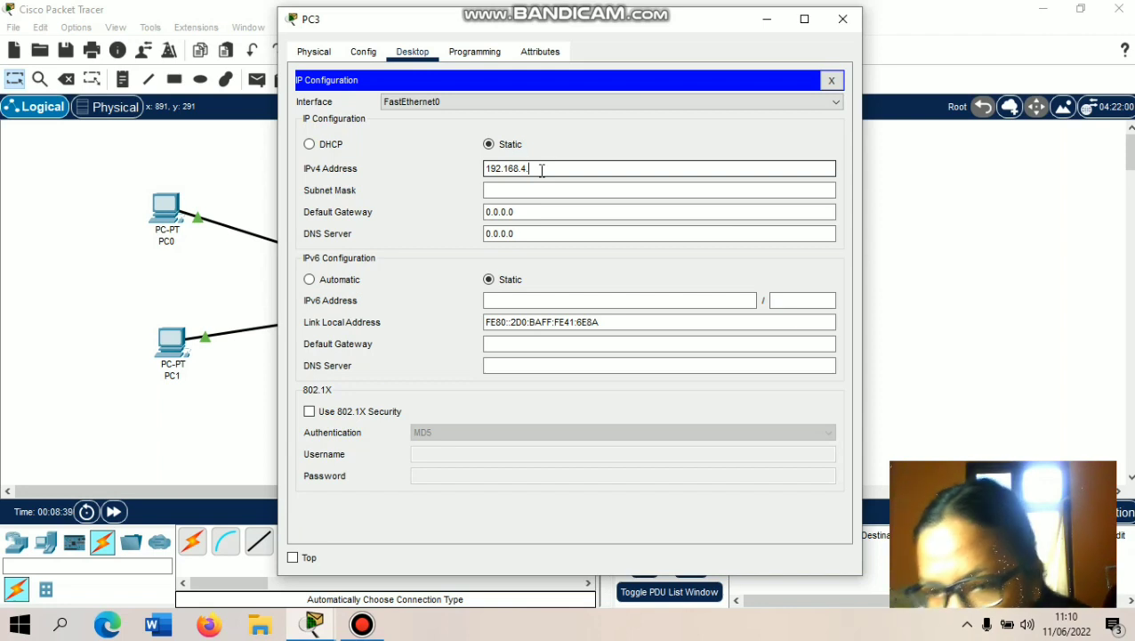
pyautogui.write('2')
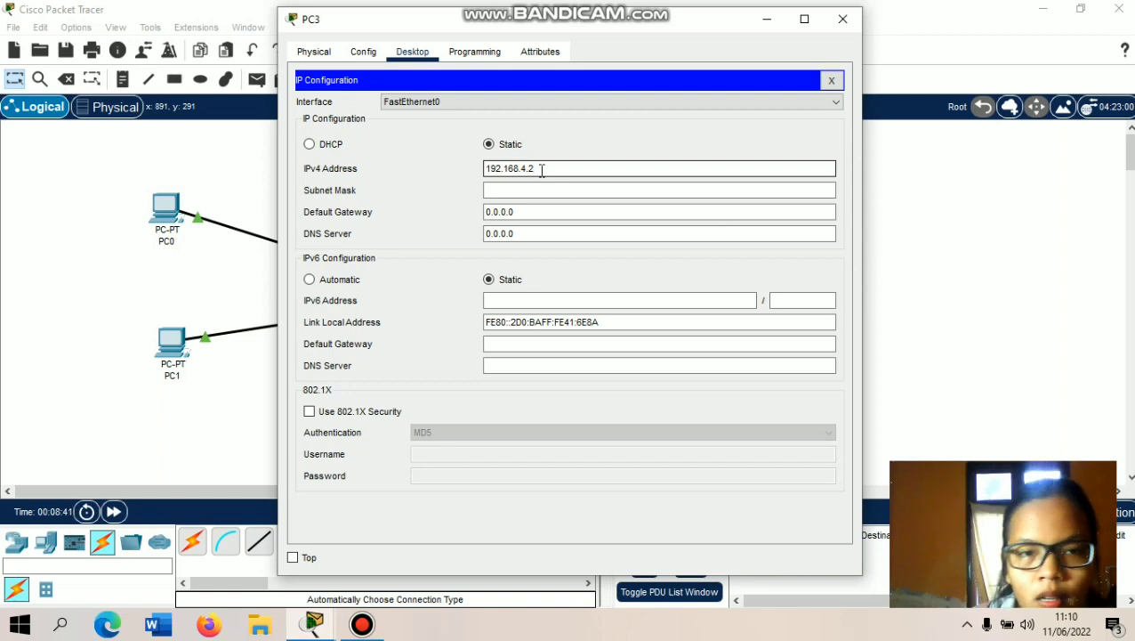
pyautogui.press('Tab')
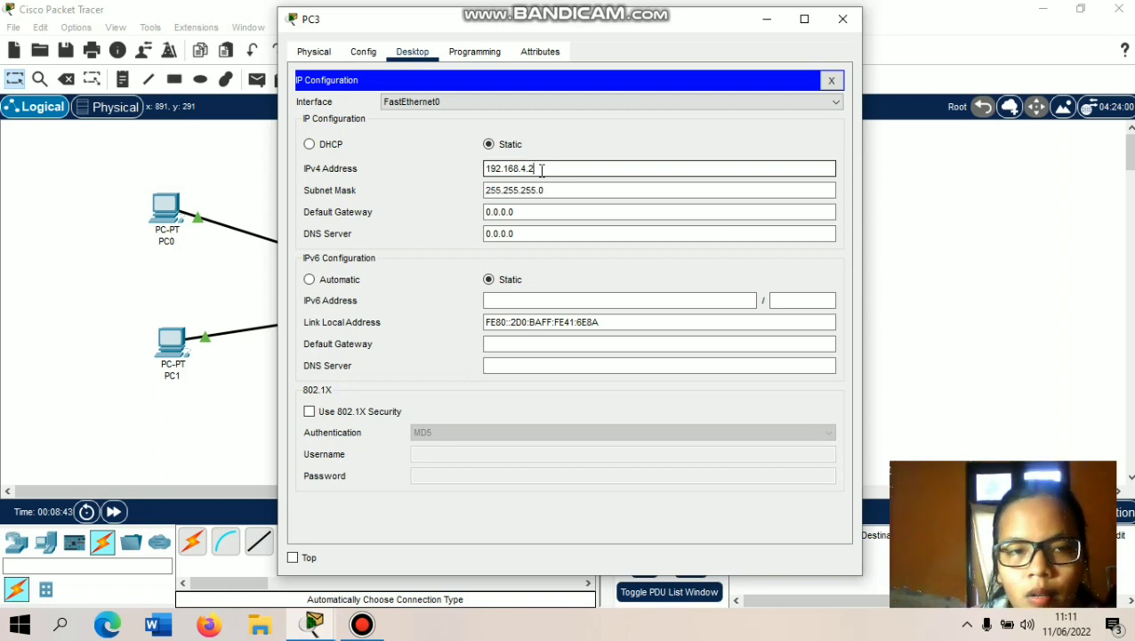
# - Set PC3's IPv4 default gateway to 192.168.4.2 and close its configuration window
pyautogui.click(555, 230)
pyautogui.click(547, 212)
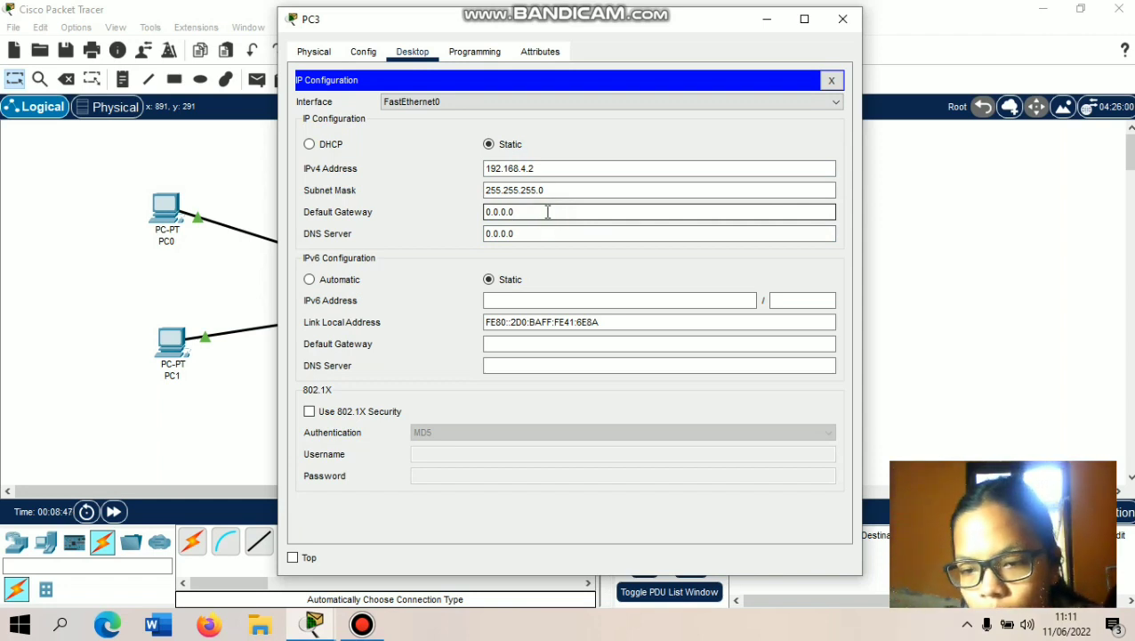
pyautogui.press('BackSpace')
pyautogui.press('BackSpace')
pyautogui.press('BackSpace')
pyautogui.press('BackSpace')
pyautogui.press('BackSpace')
pyautogui.press('BackSpace')
pyautogui.press('BackSpace')
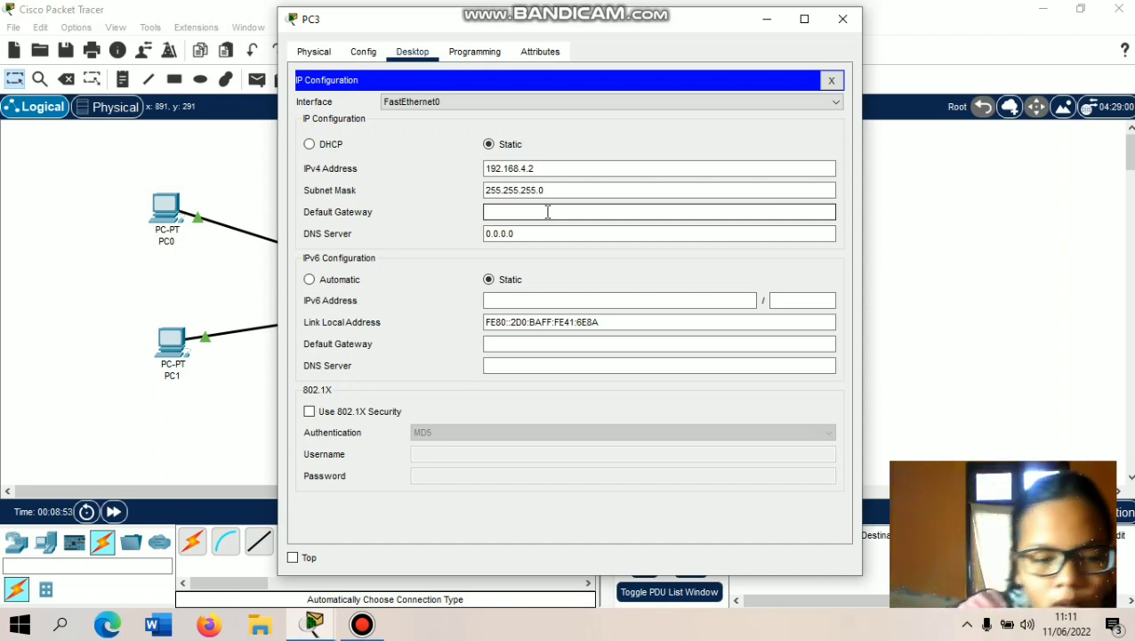
pyautogui.write('192')
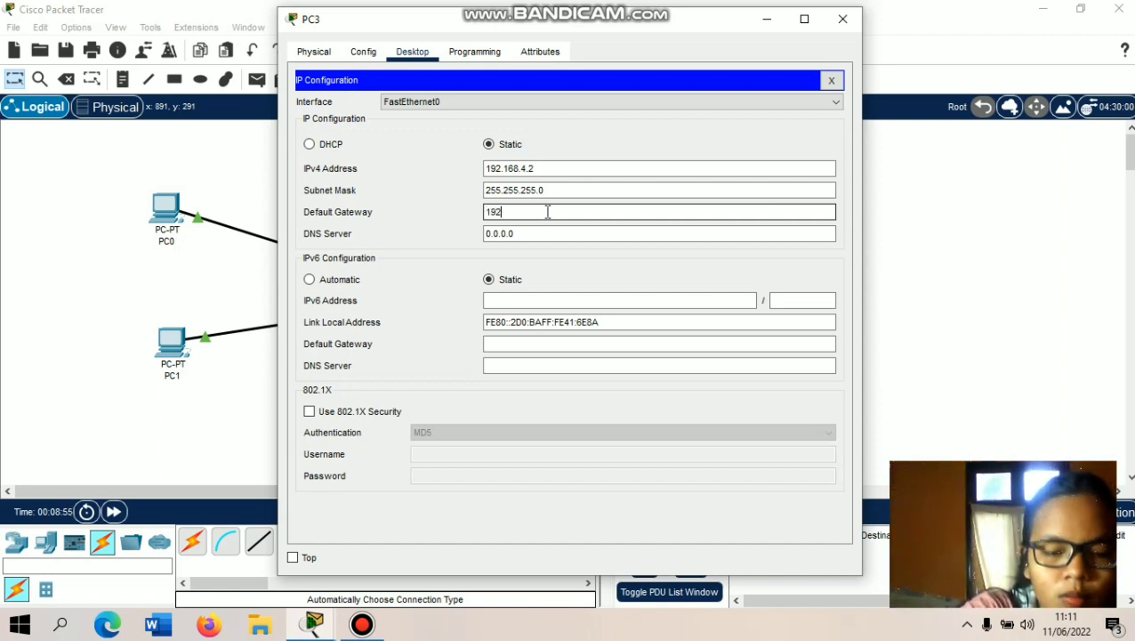
pyautogui.write('.16')
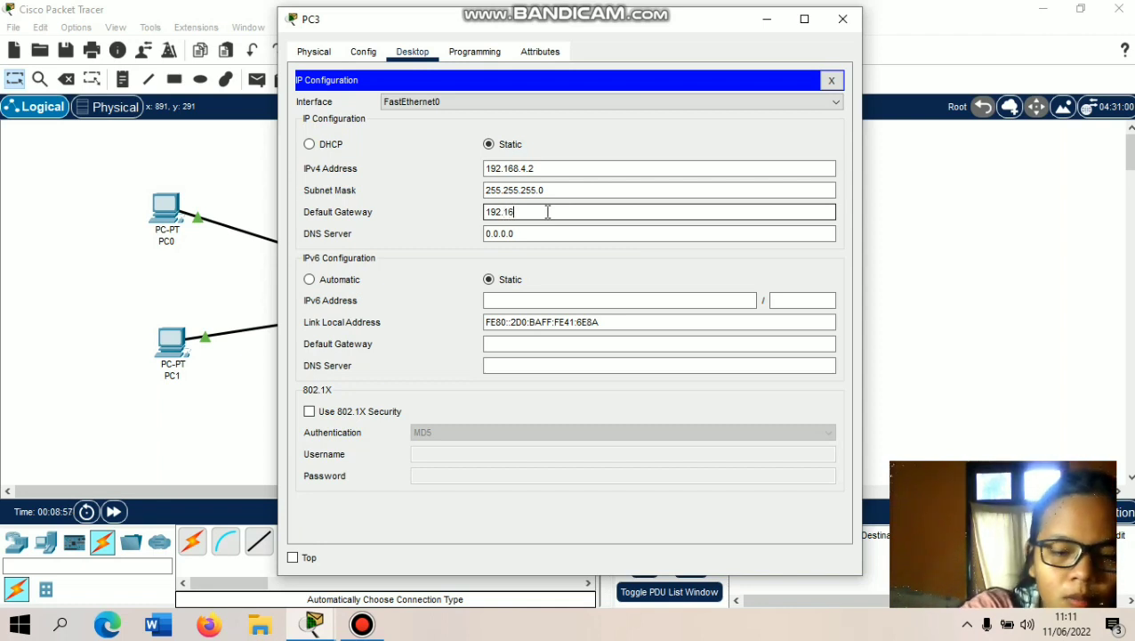
pyautogui.write('8.')
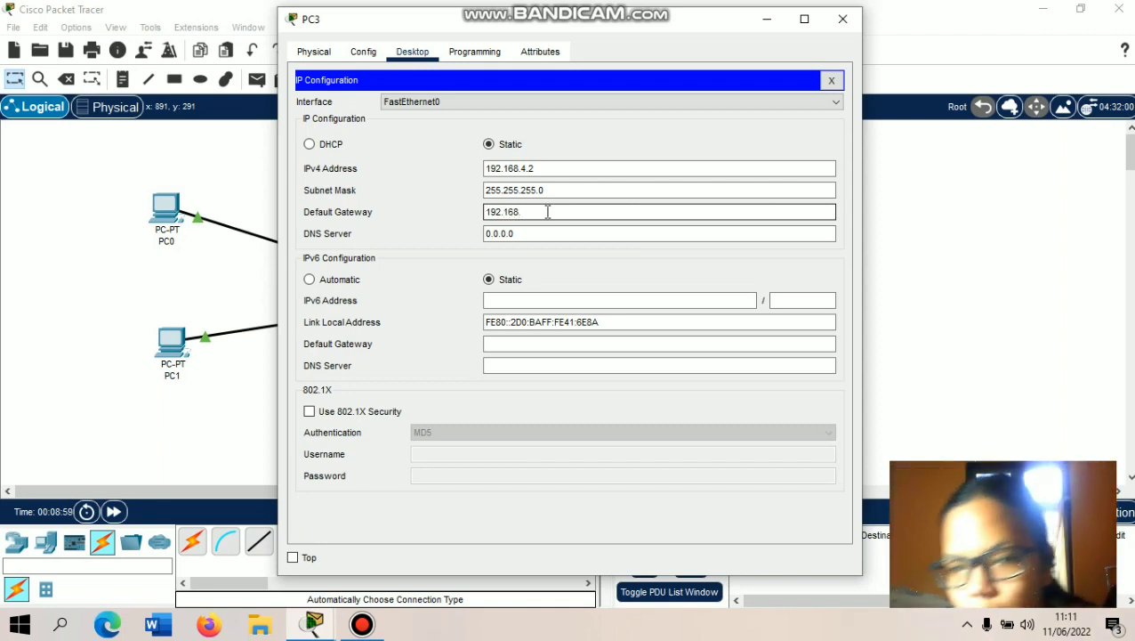
pyautogui.write('4')
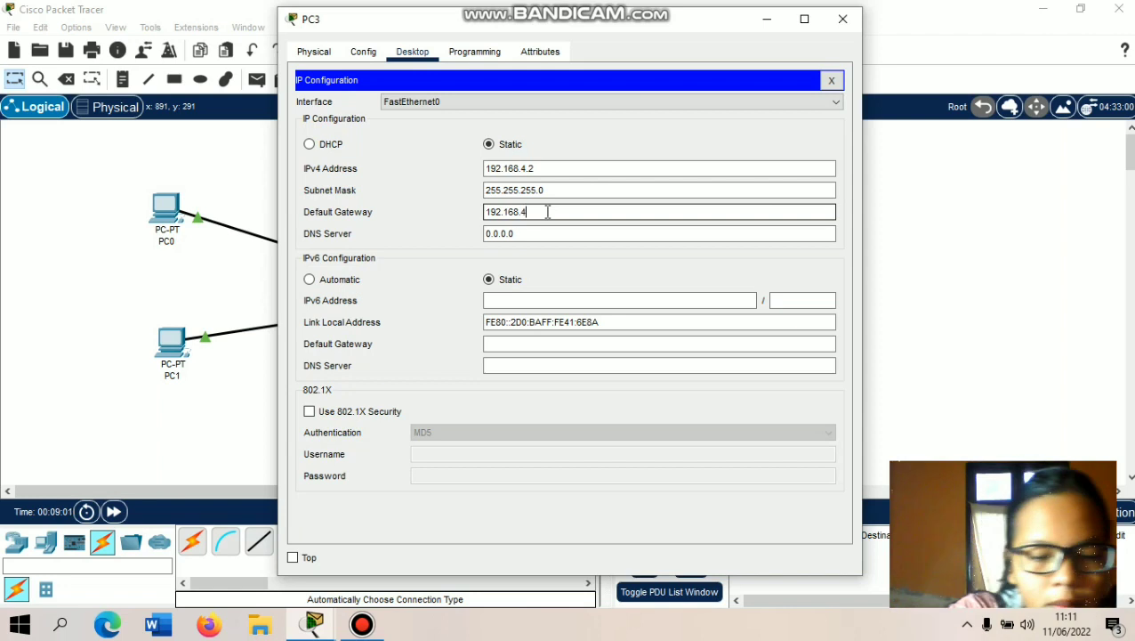
pyautogui.write('.2')
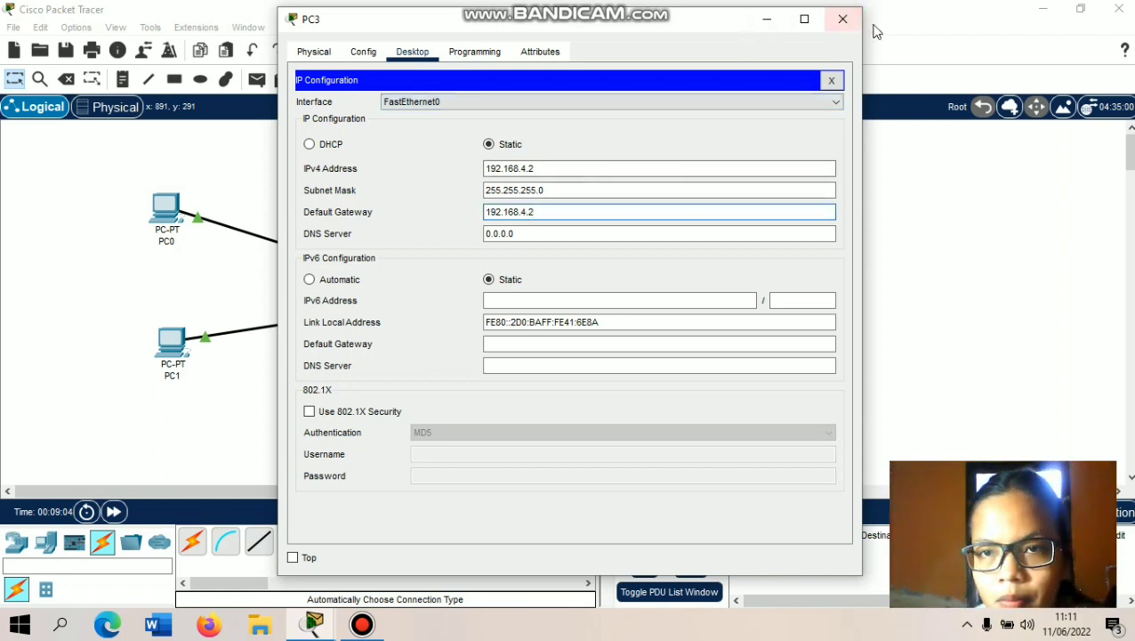
pyautogui.click(842, 19)
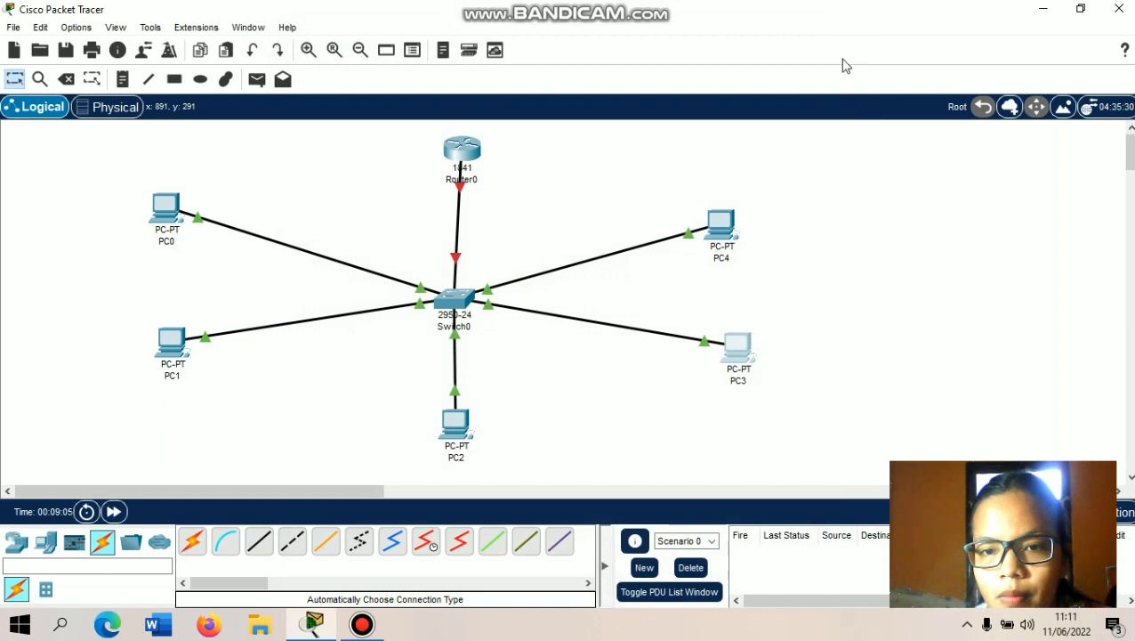
# - Give PC4 the static IPv4 address 192.168.4.3 in its IP configuration
pyautogui.click(721, 237)
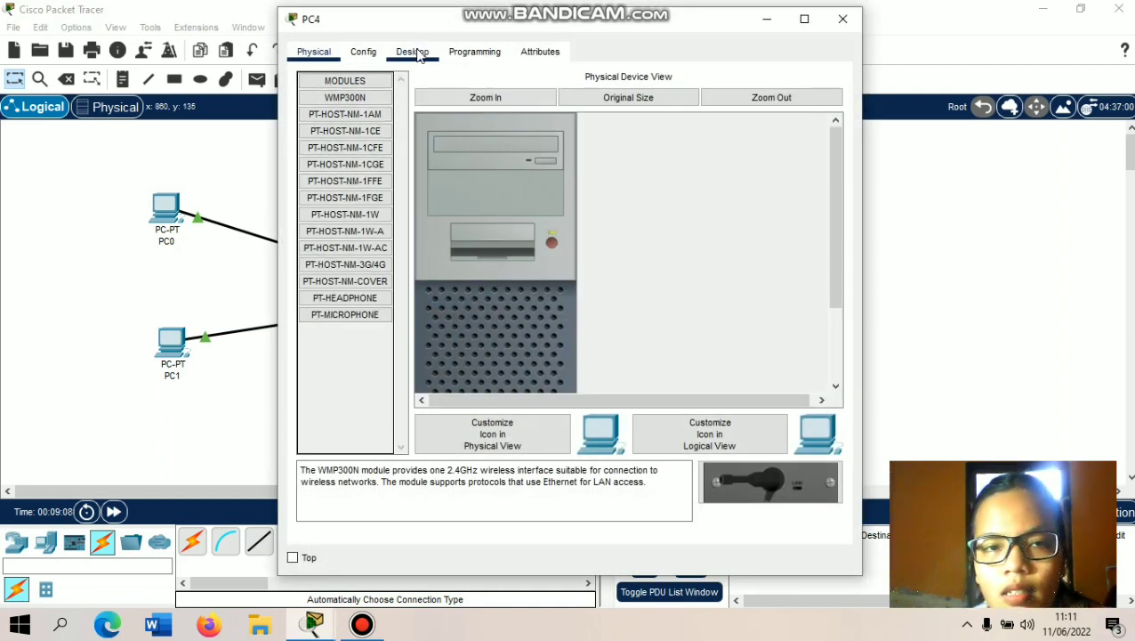
pyautogui.click(415, 51)
pyautogui.click(356, 114)
pyautogui.click(493, 169)
pyautogui.write('1')
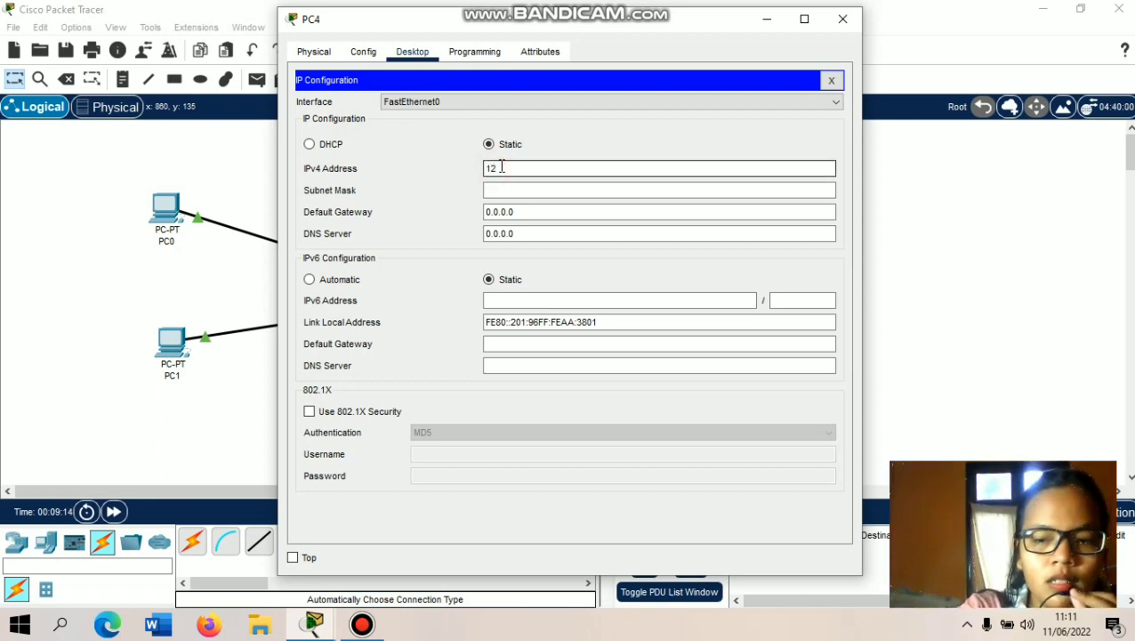
pyautogui.write('92.168.4.3')
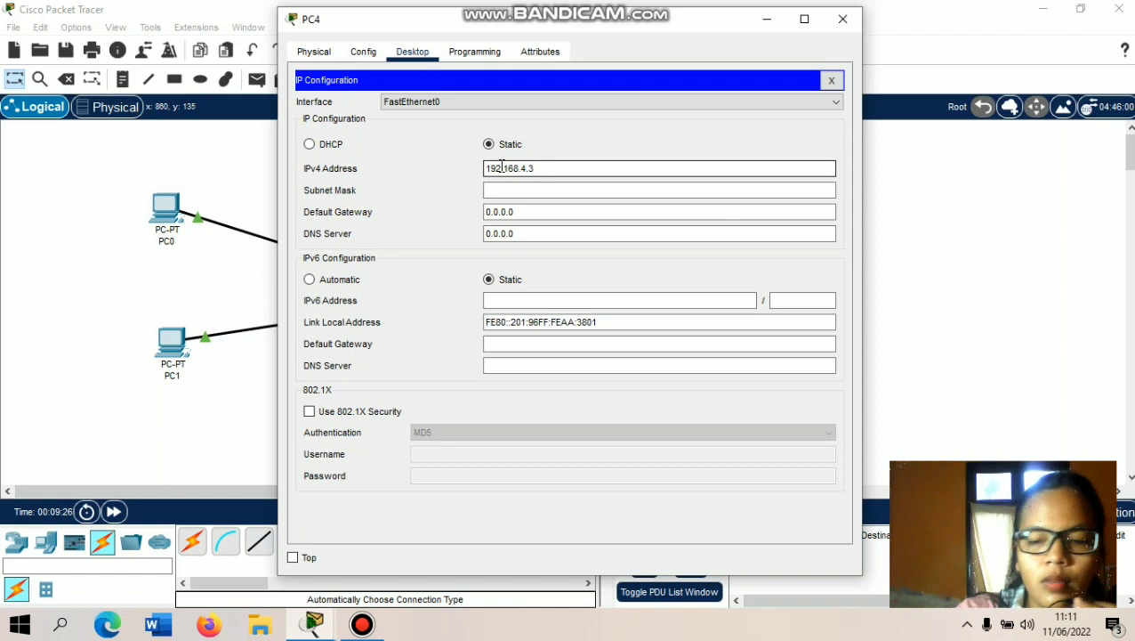
# - Apply the default subnet mask 255.255.255.0 on PC4, set its IPv4 default gateway to 192.168.4.1, and close its window
pyautogui.click(526, 214)
pyautogui.press('BackSpace')
pyautogui.press('BackSpace')
pyautogui.press('BackSpace')
pyautogui.press('BackSpace')
pyautogui.press('BackSpace')
pyautogui.press('BackSpace')
pyautogui.press('BackSpace')
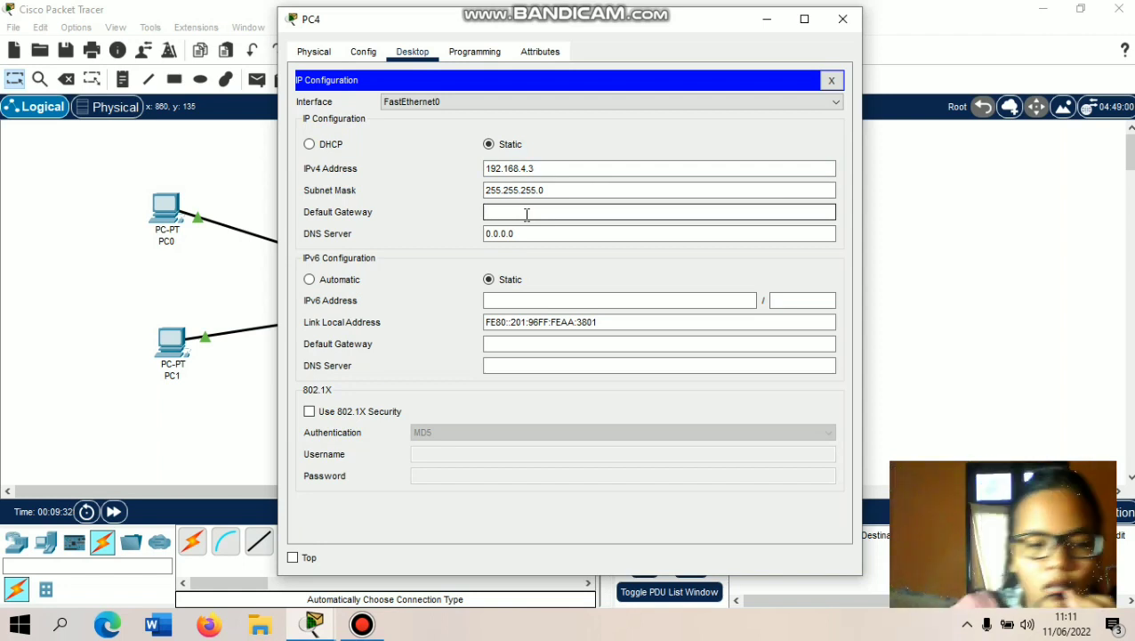
pyautogui.write('192.168.4.1')
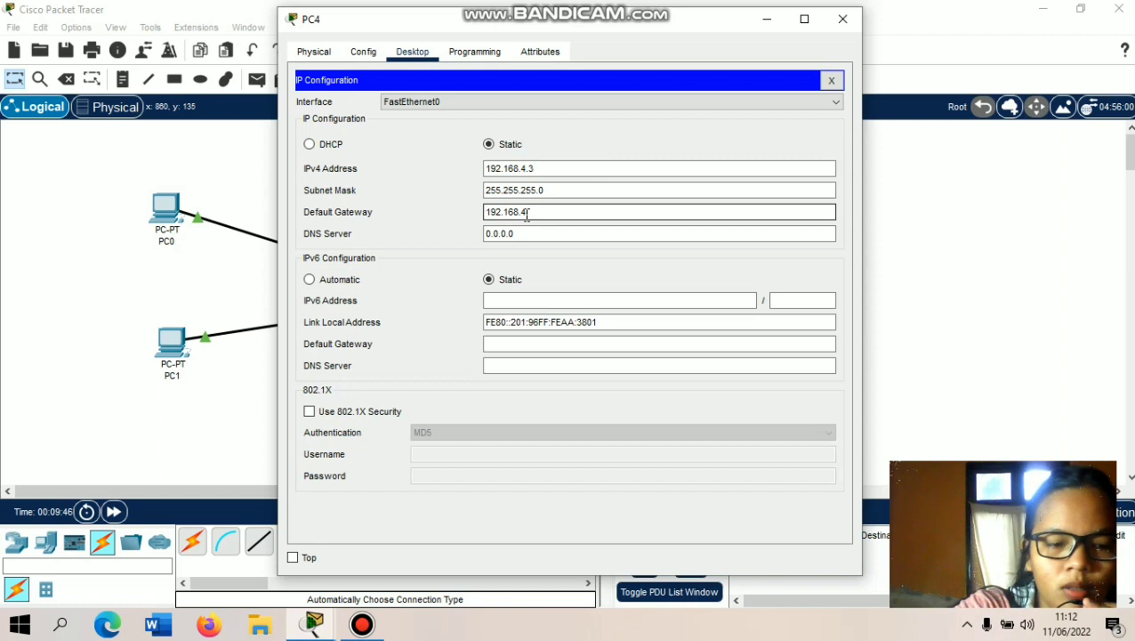
pyautogui.click(843, 21)
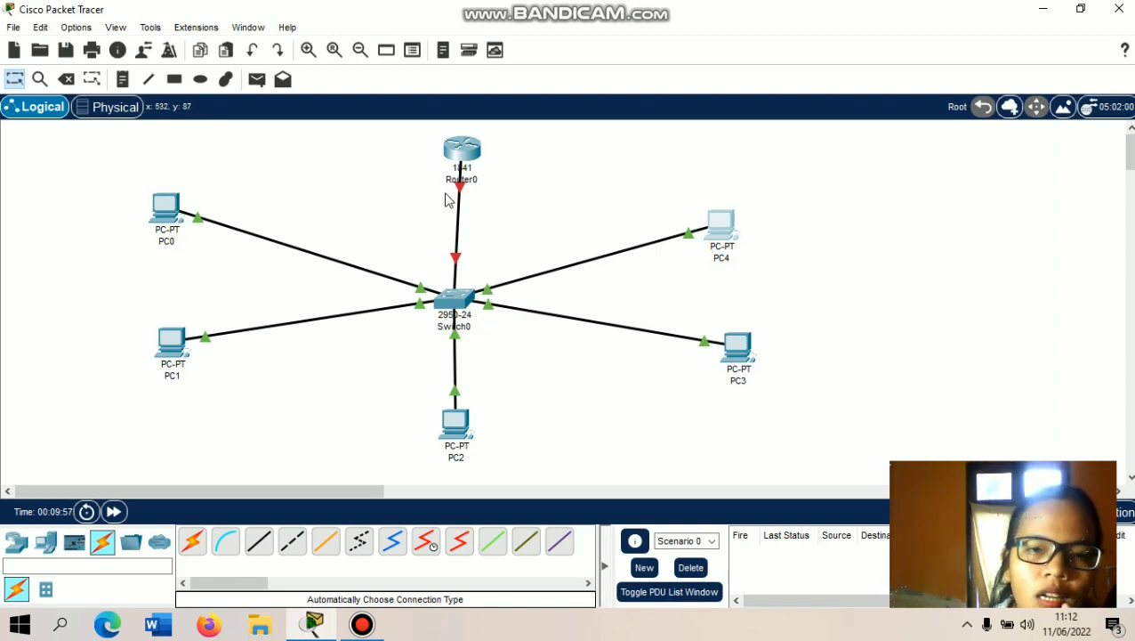
# - Delete the cable between Router0 and Switch0 and reconnect them with an automatically chosen connection type
pyautogui.click(65, 79)
pyautogui.click(458, 233)
pyautogui.click(193, 541)
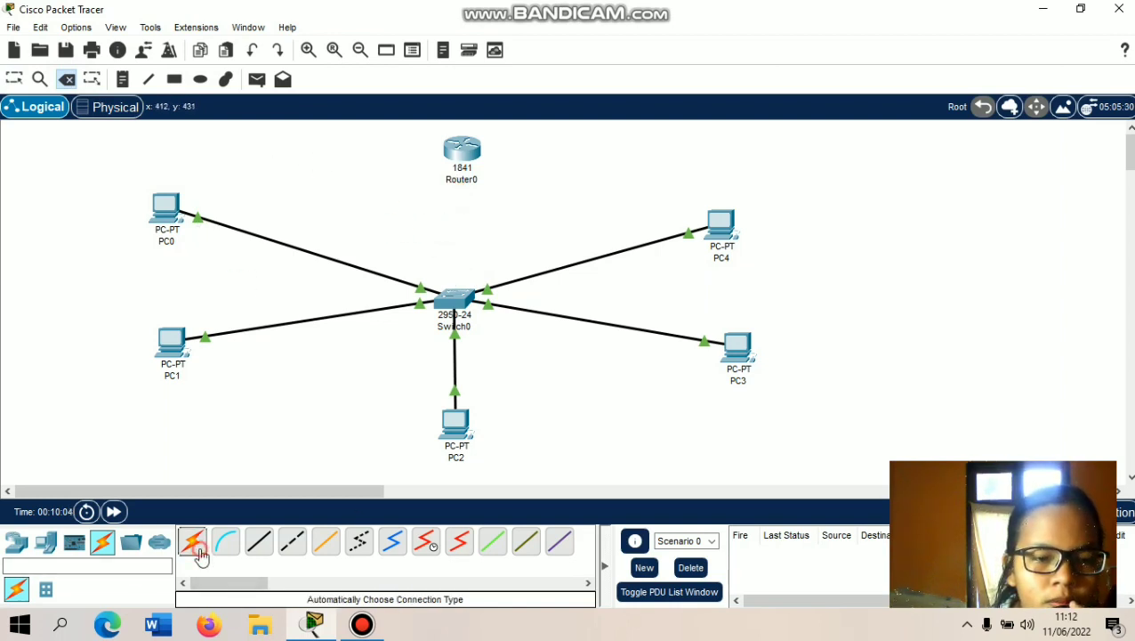
pyautogui.click(465, 166)
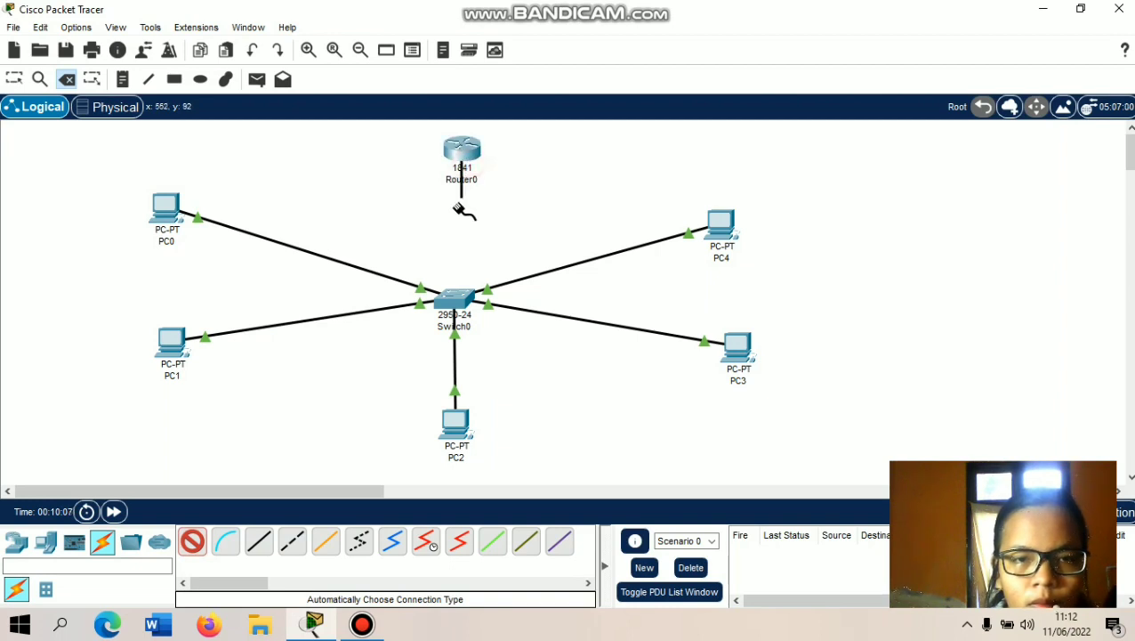
pyautogui.click(455, 287)
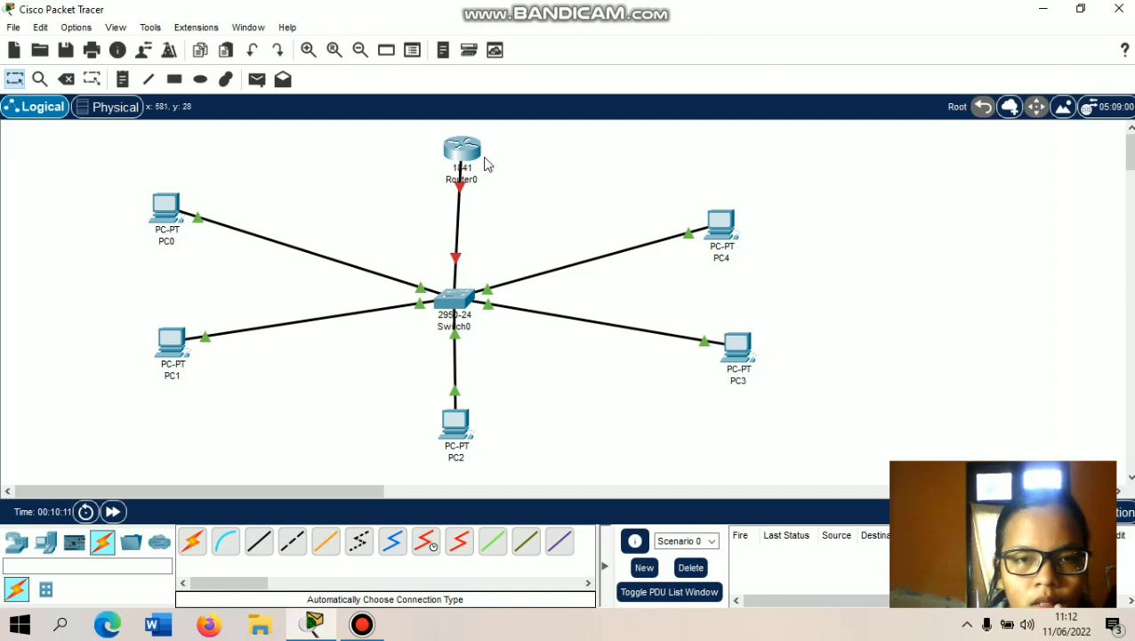
# - Replace the Router0–Switch0 link with a Copper Straight-Through cable from the router's FastEthernet0/0 to the switch's FastEthernet0/1
pyautogui.click(258, 541)
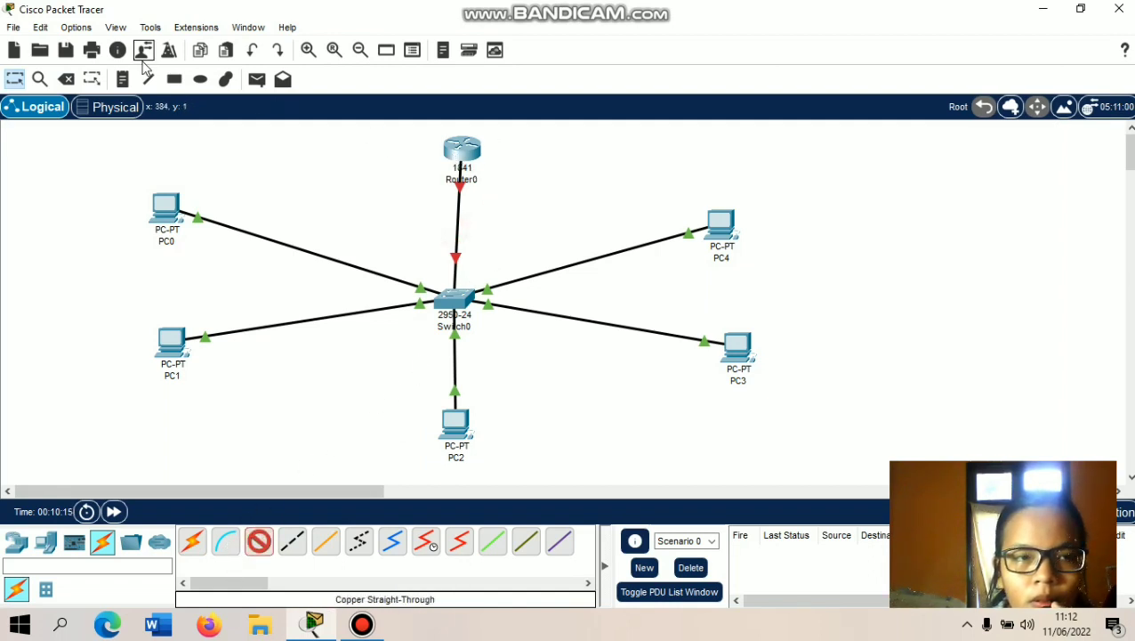
pyautogui.click(66, 79)
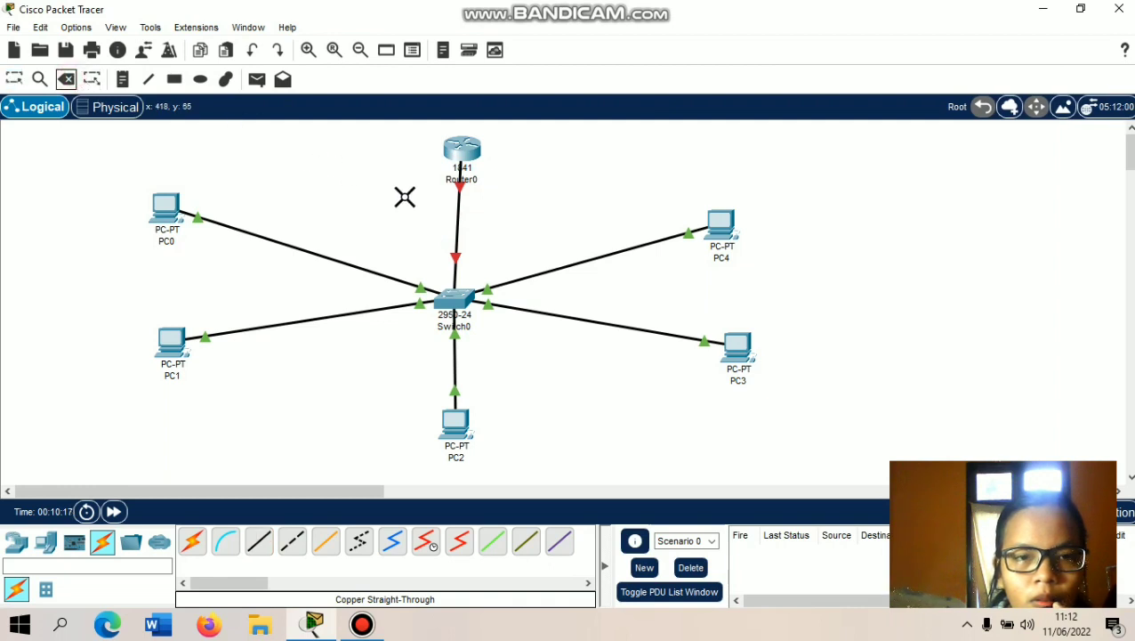
pyautogui.click(460, 221)
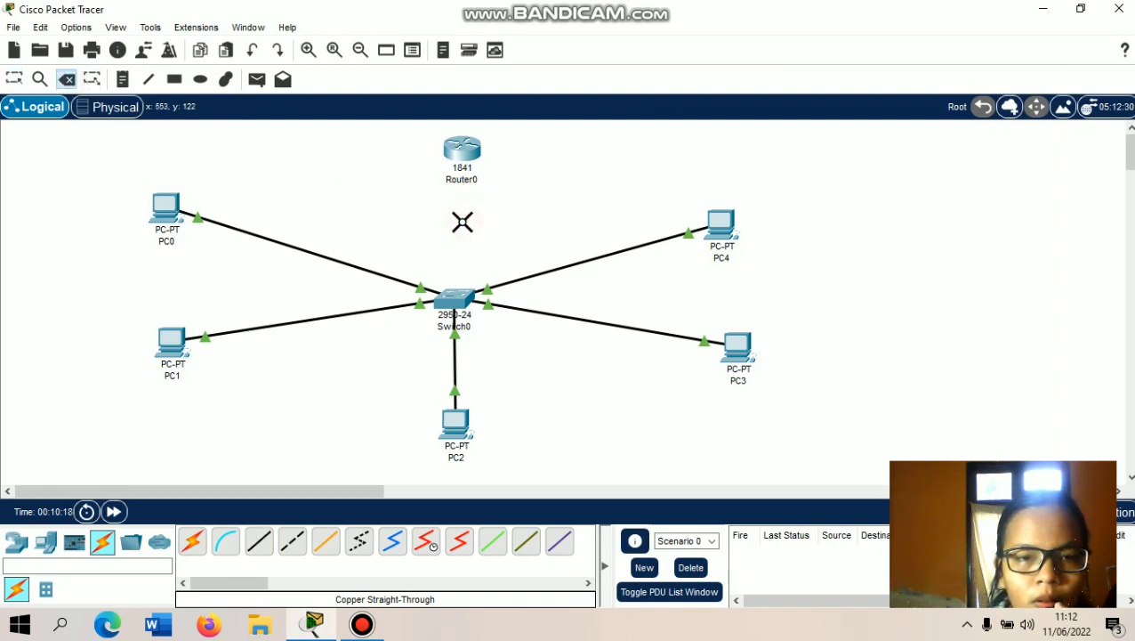
pyautogui.click(258, 541)
pyautogui.click(456, 162)
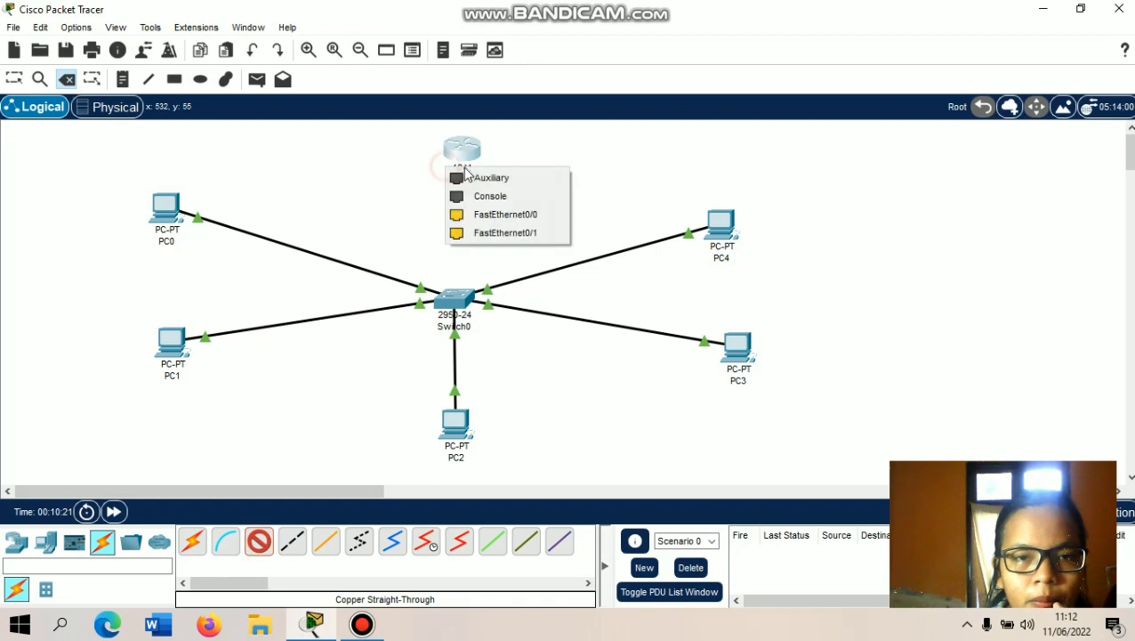
pyautogui.click(523, 218)
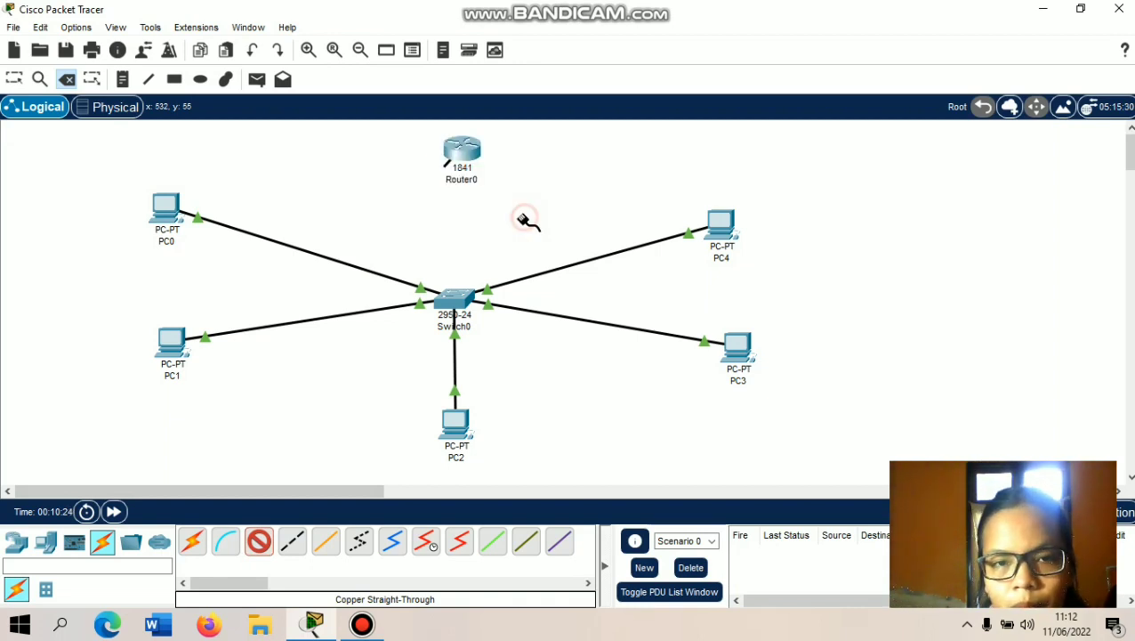
pyautogui.click(462, 286)
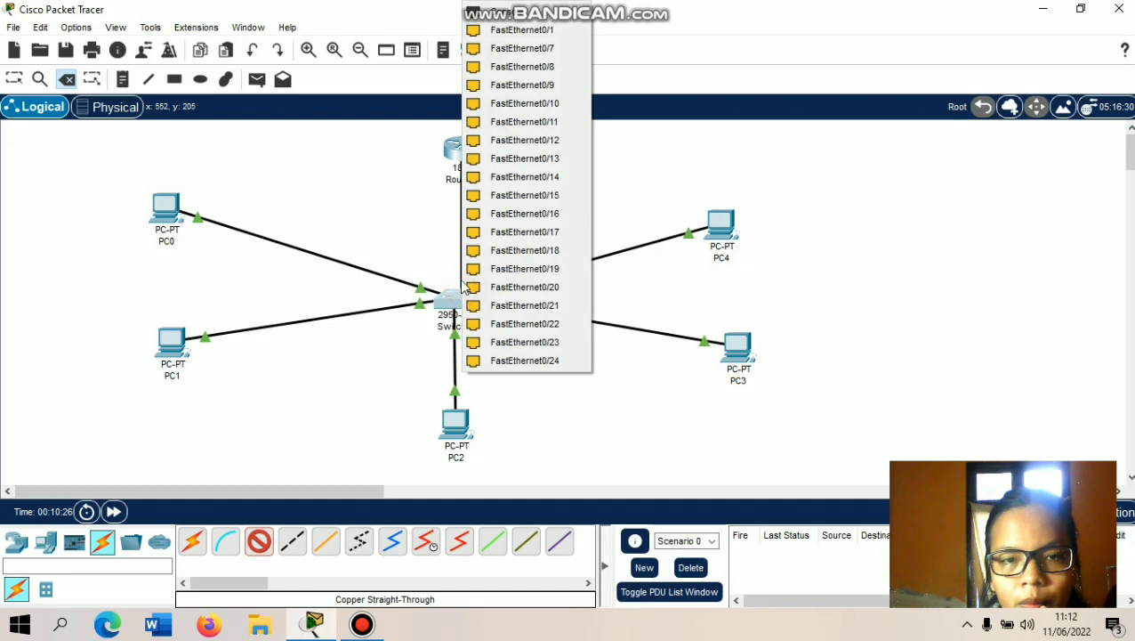
pyautogui.click(533, 31)
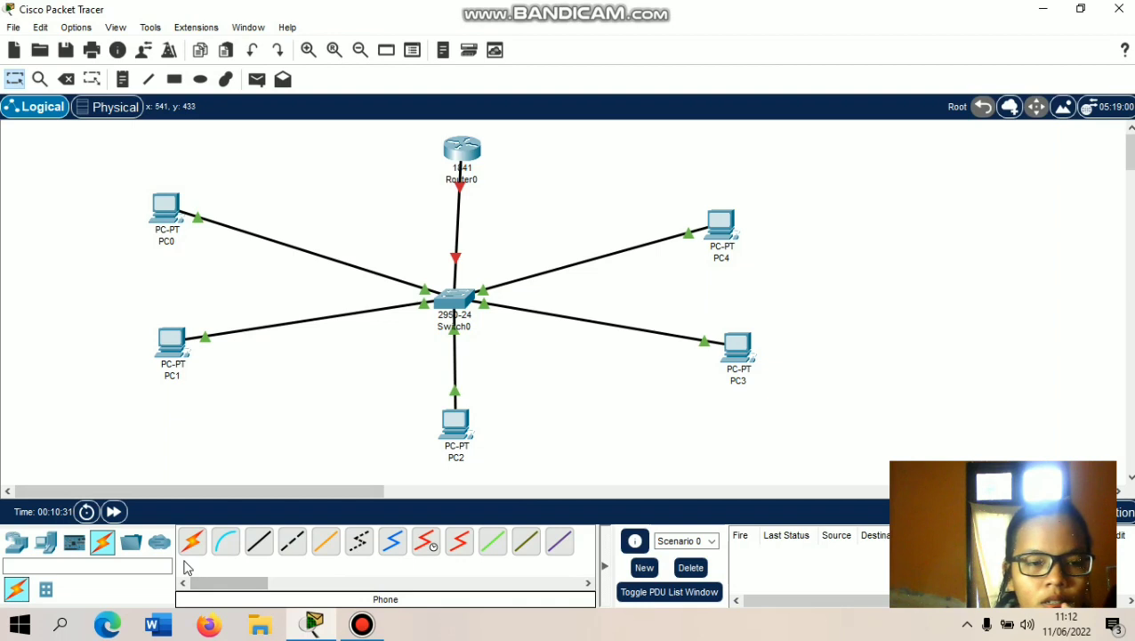
# - Inspect Router0's command line and configuration settings, and close its window
pyautogui.click(462, 160)
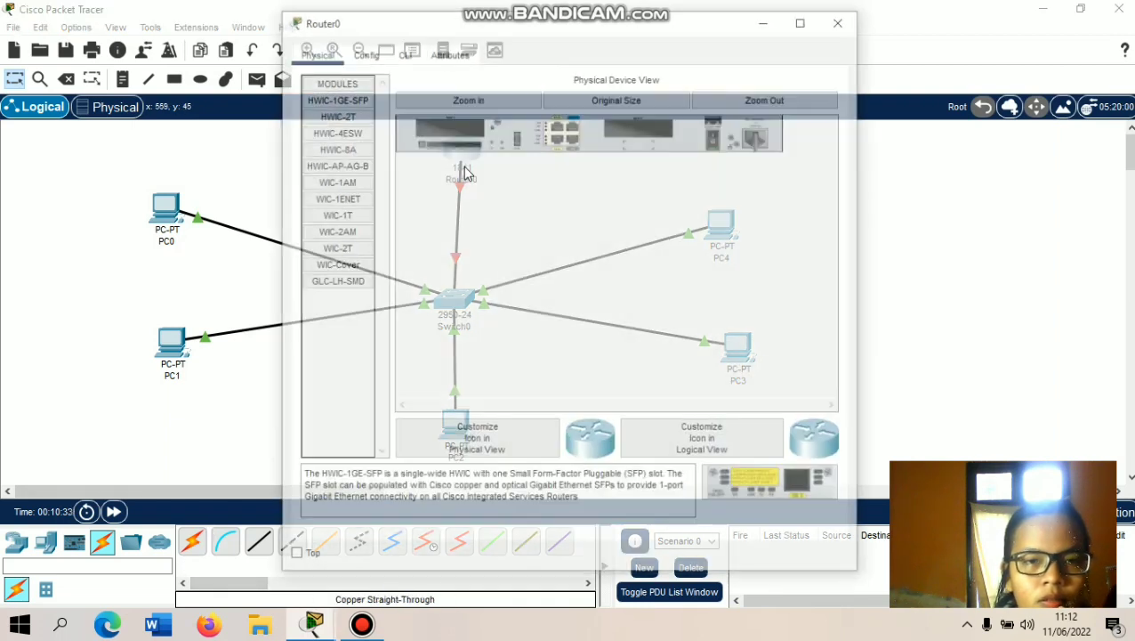
pyautogui.click(402, 52)
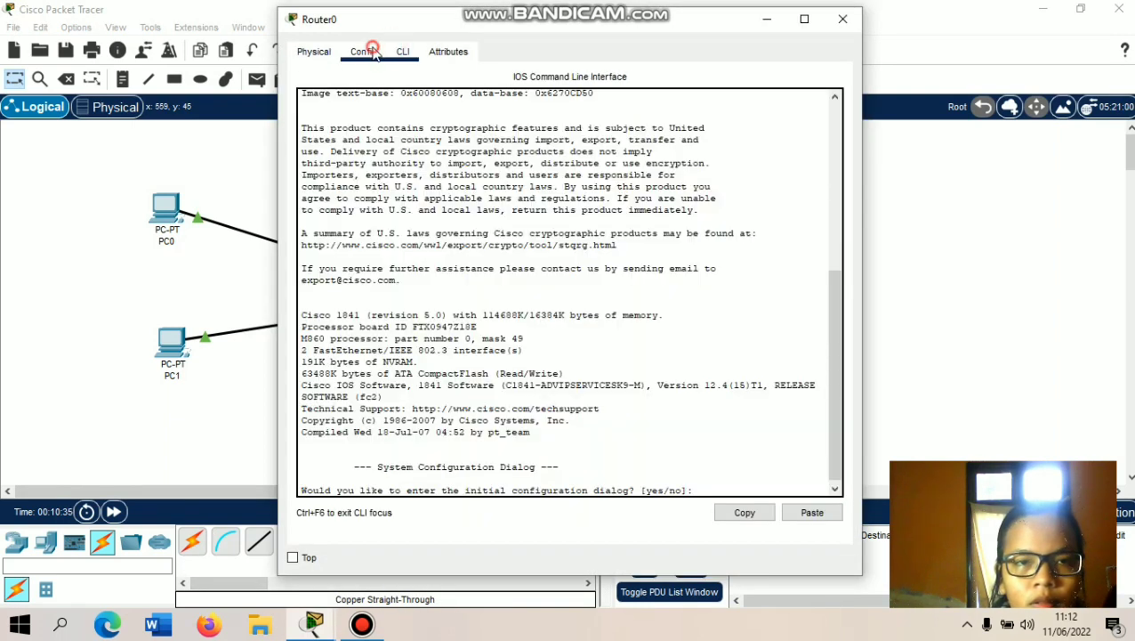
pyautogui.click(363, 51)
pyautogui.click(844, 22)
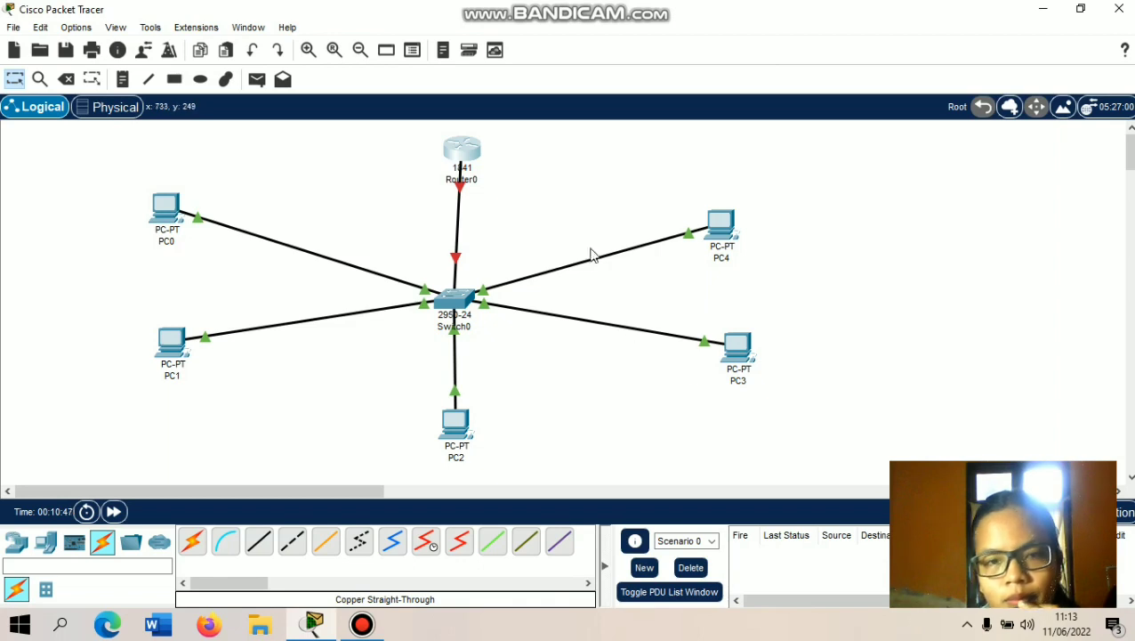
# - Start a command-line session on Router0 and enter privileged mode with the command "en"
pyautogui.click(477, 160)
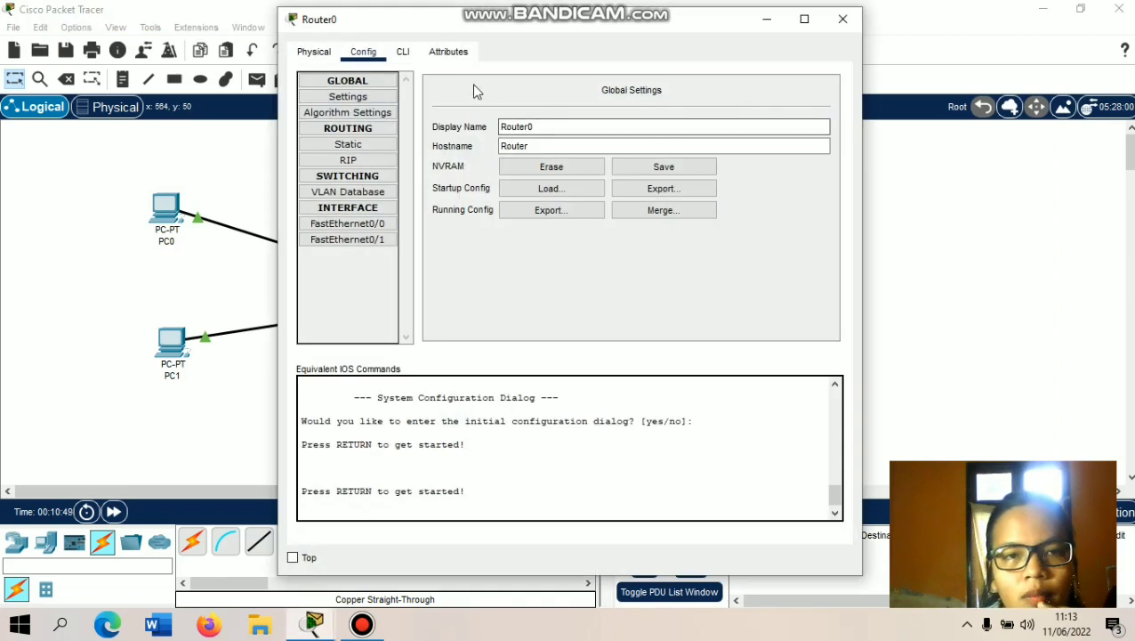
pyautogui.click(403, 51)
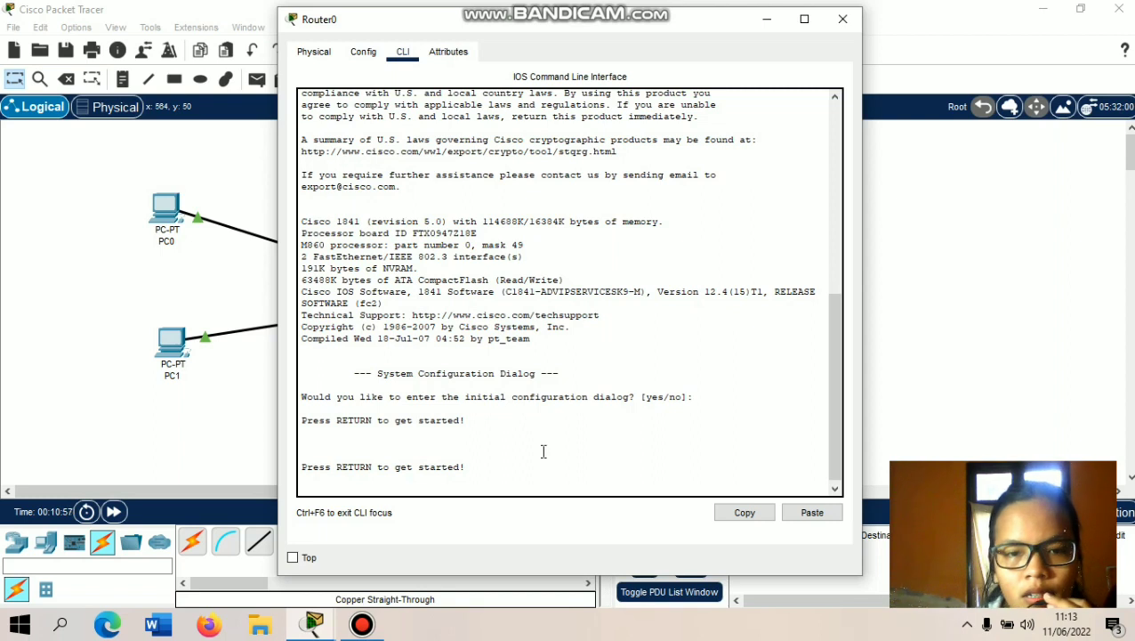
pyautogui.press('Return')
pyautogui.press('Return')
pyautogui.press('Return')
pyautogui.press('Return')
pyautogui.press('Return')
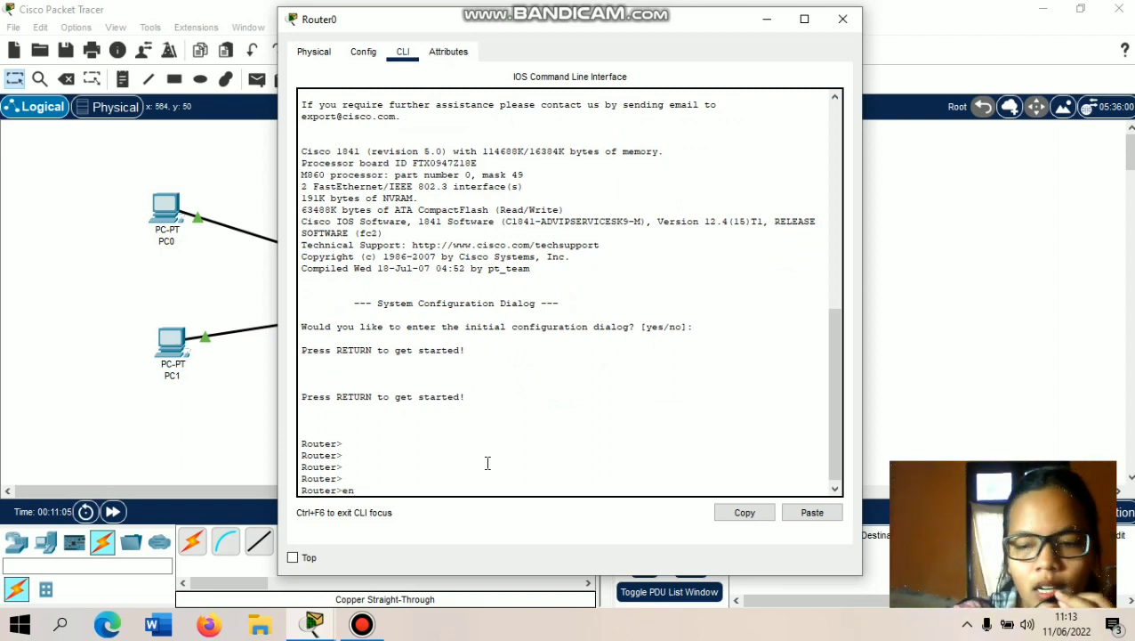
pyautogui.write('en')
pyautogui.press('Return')
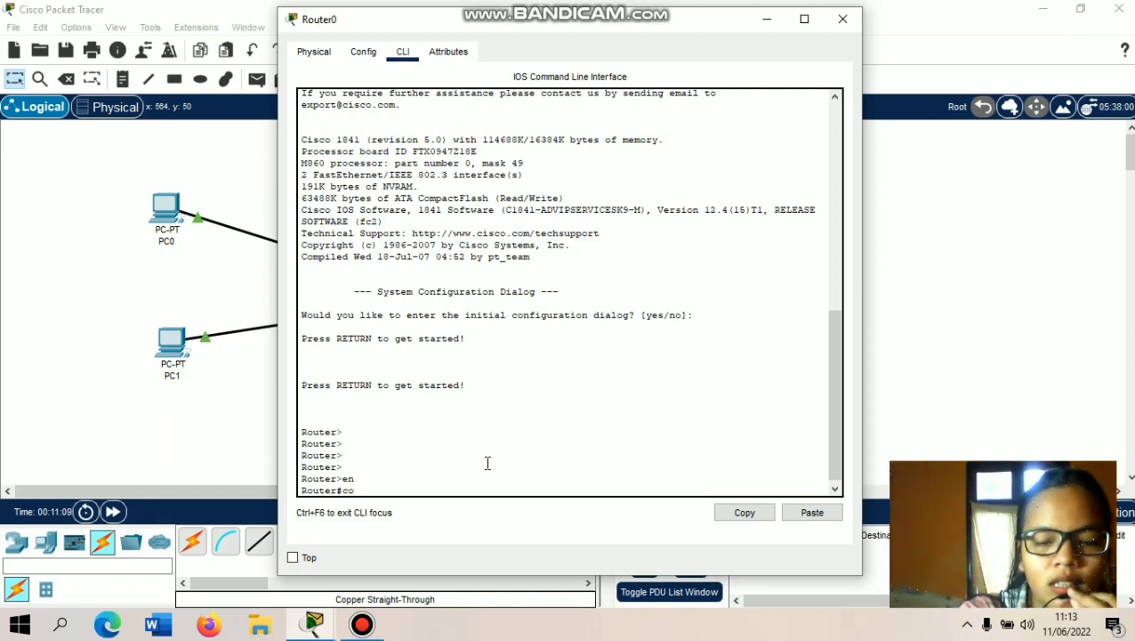
# - Try to enter terminal configuration with "cont t" and select the router interface with "int fa0/0"
pyautogui.write('cont ')
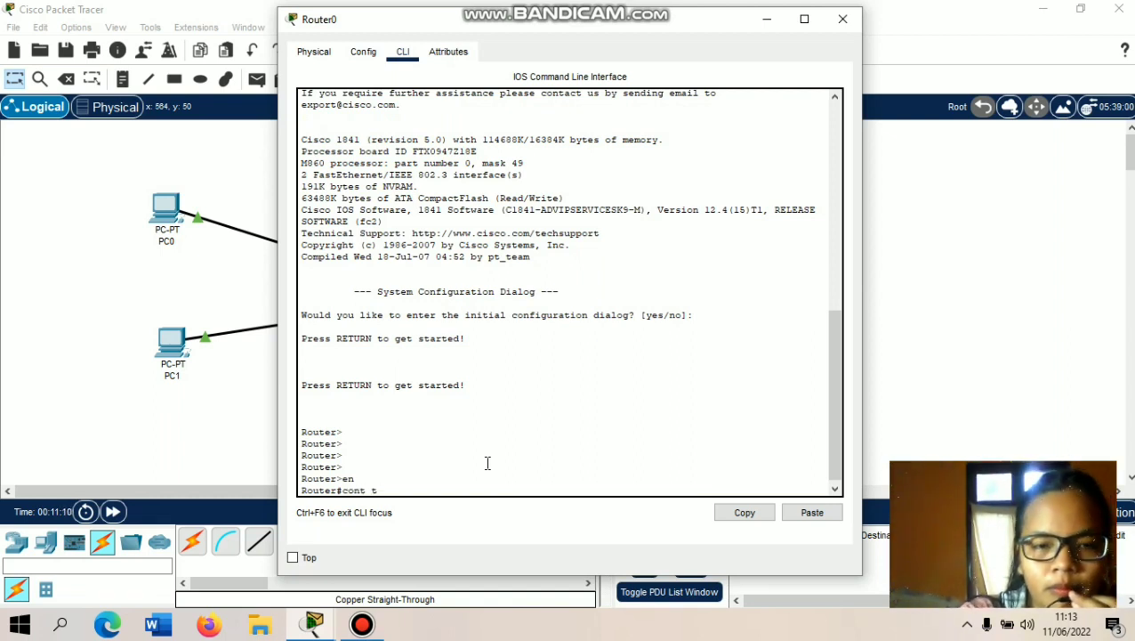
pyautogui.write('t')
pyautogui.press('Return')
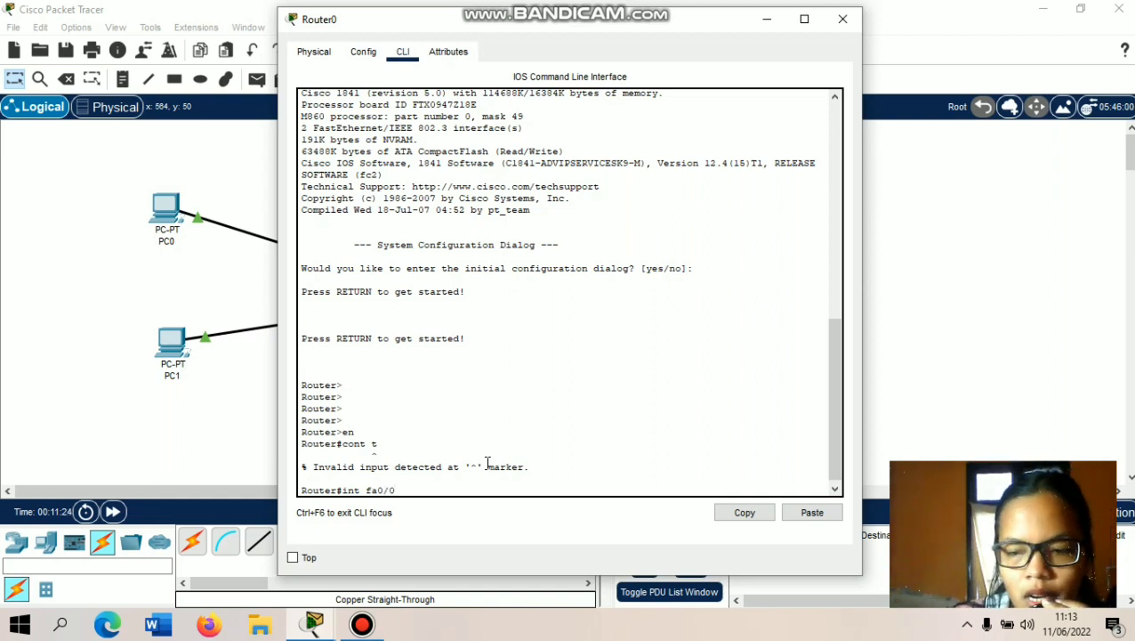
pyautogui.press('Return')
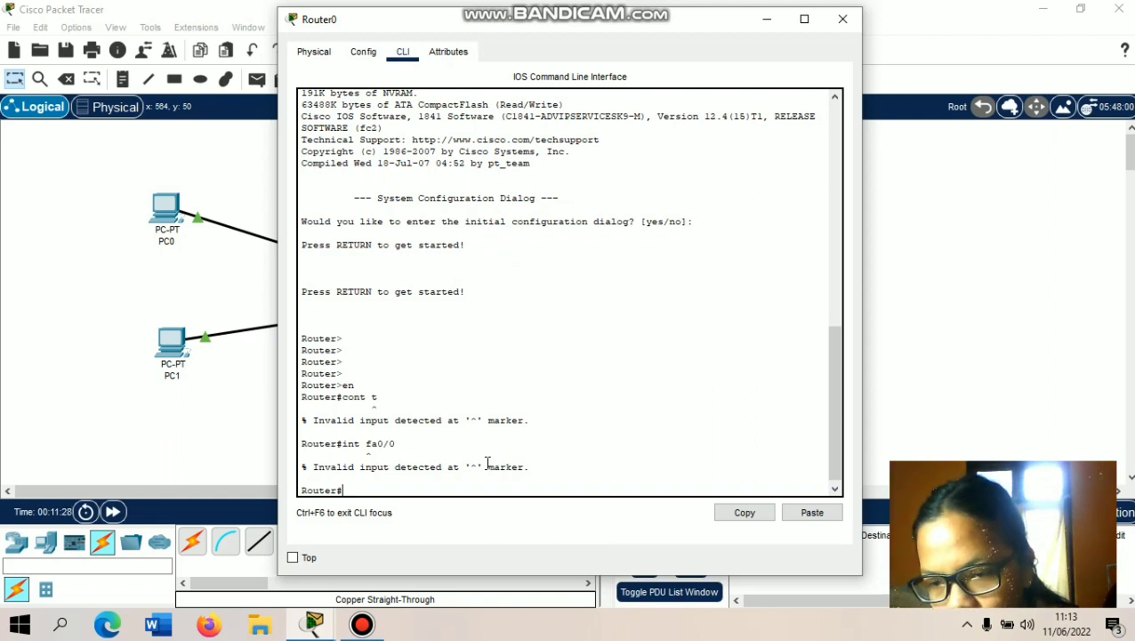
# - Try to enable the router interface with the command "no shutdown"
pyautogui.write('no shu')
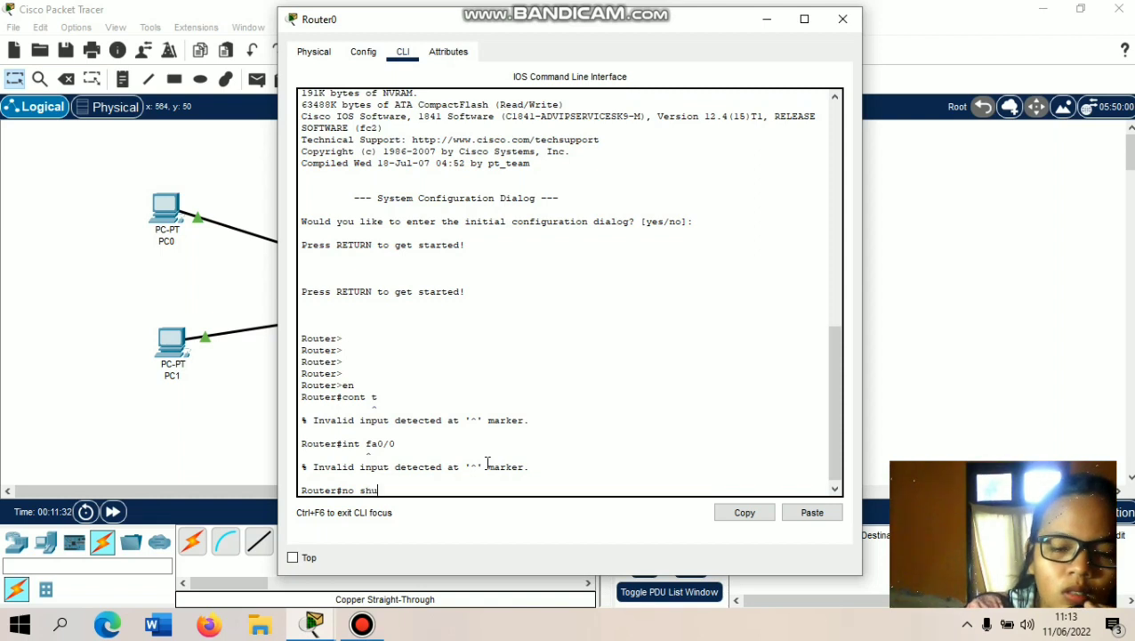
pyautogui.write('tdown')
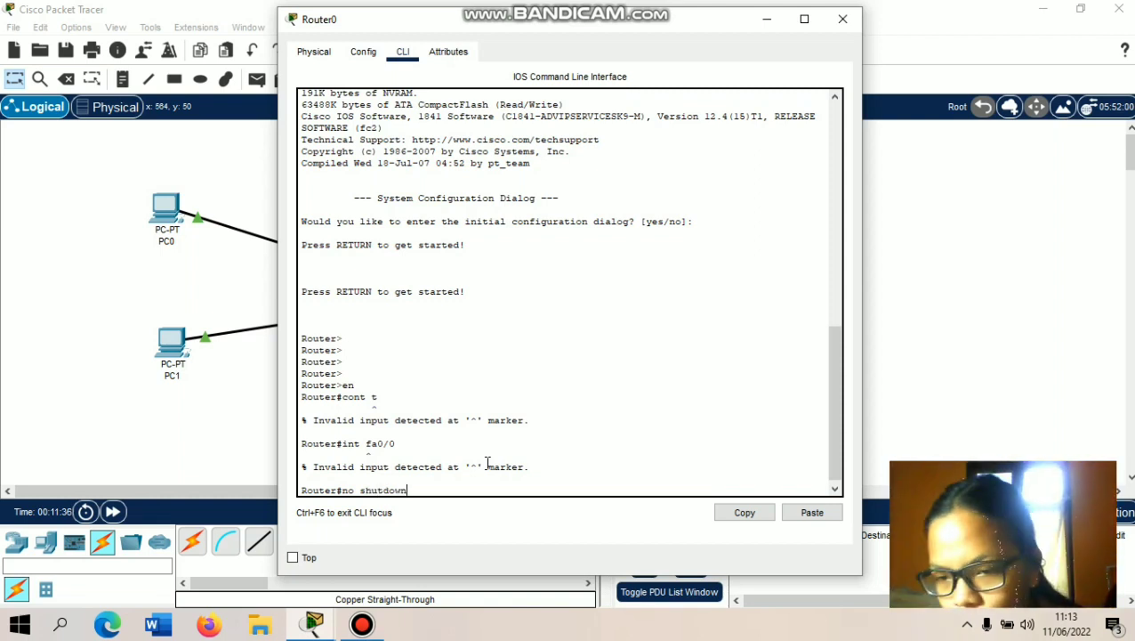
pyautogui.press('Return')
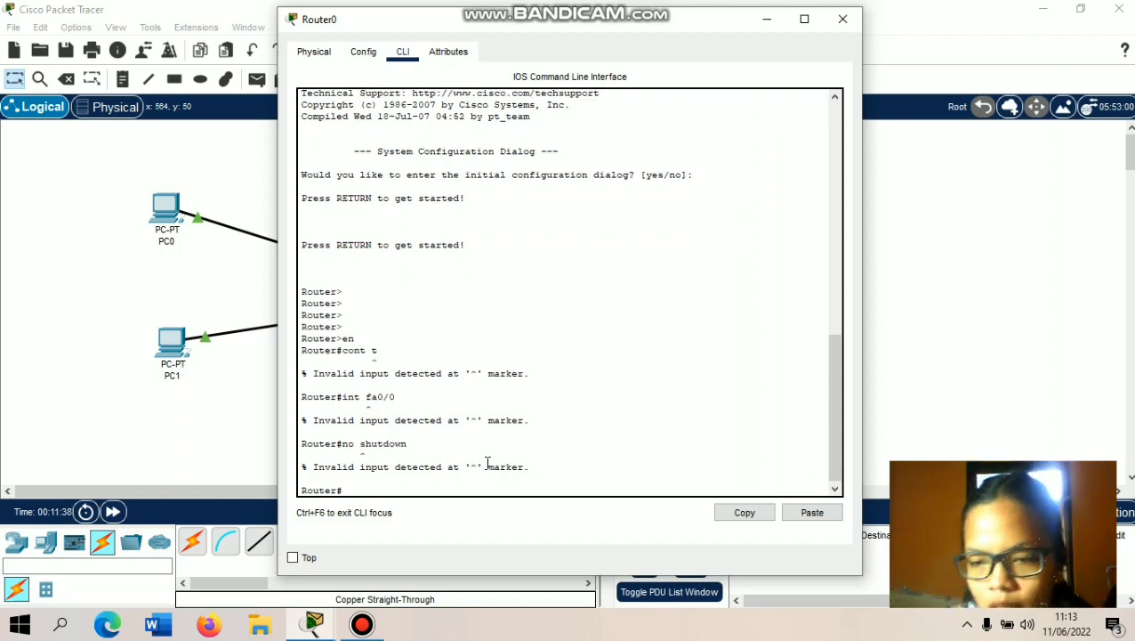
# - Exit Router0's console session with the command "ex" and close the router's window
pyautogui.write('e')
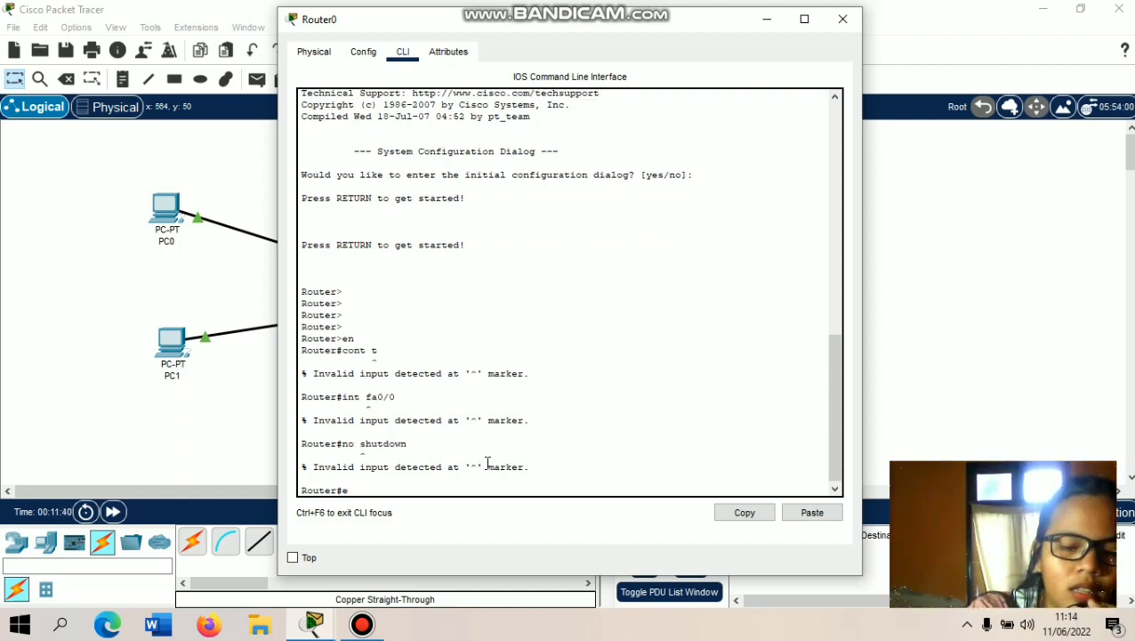
pyautogui.press('Return')
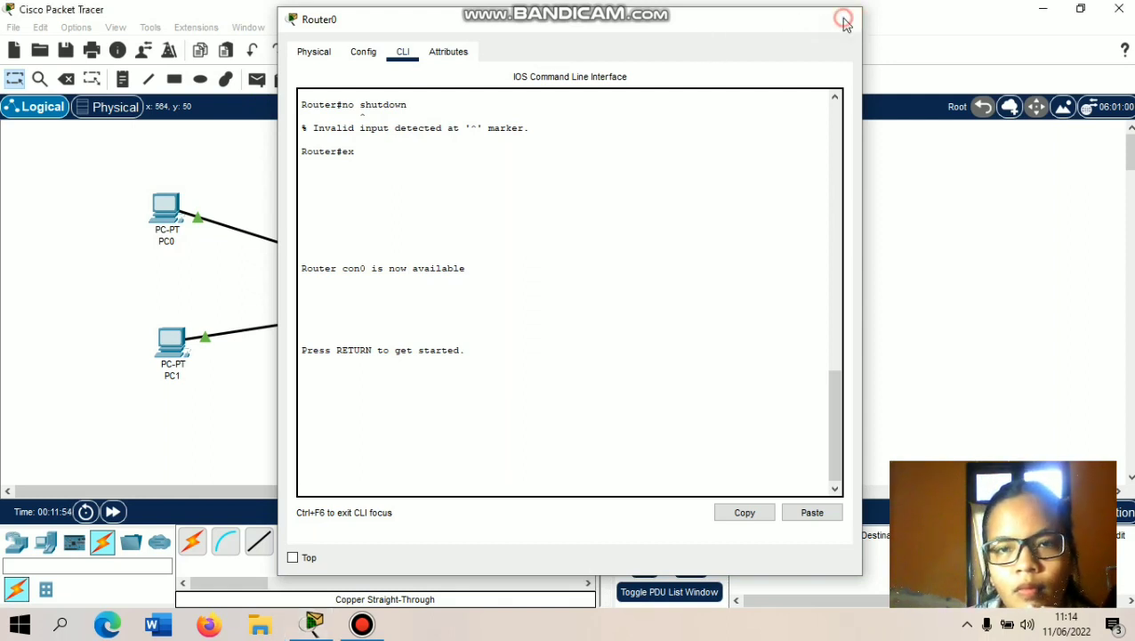
pyautogui.click(842, 17)
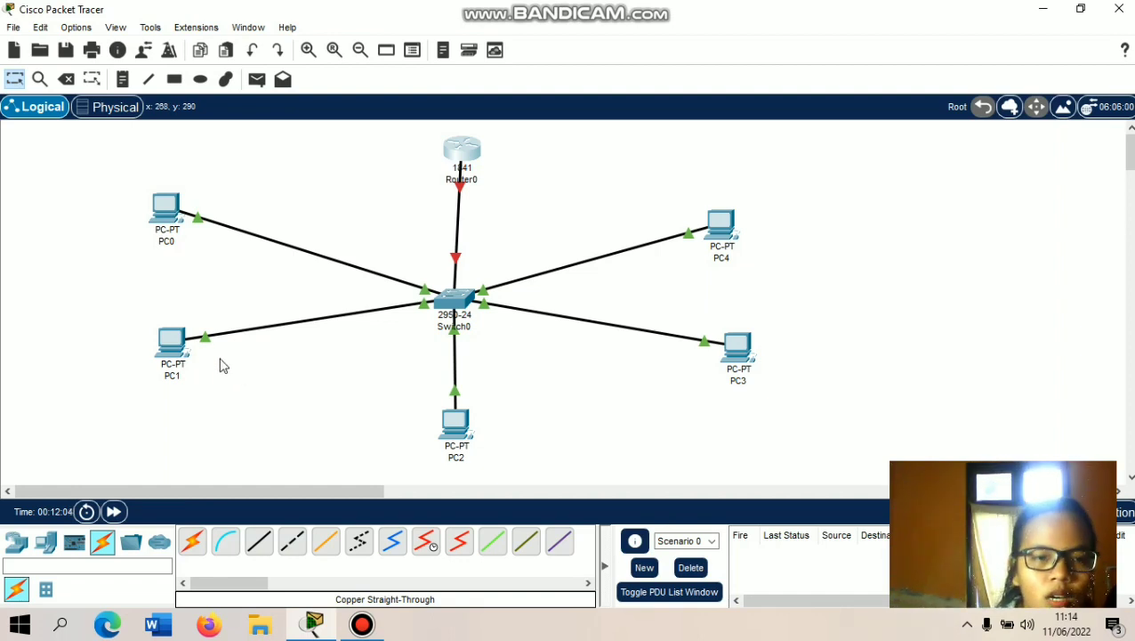
pyautogui.click(165, 344)
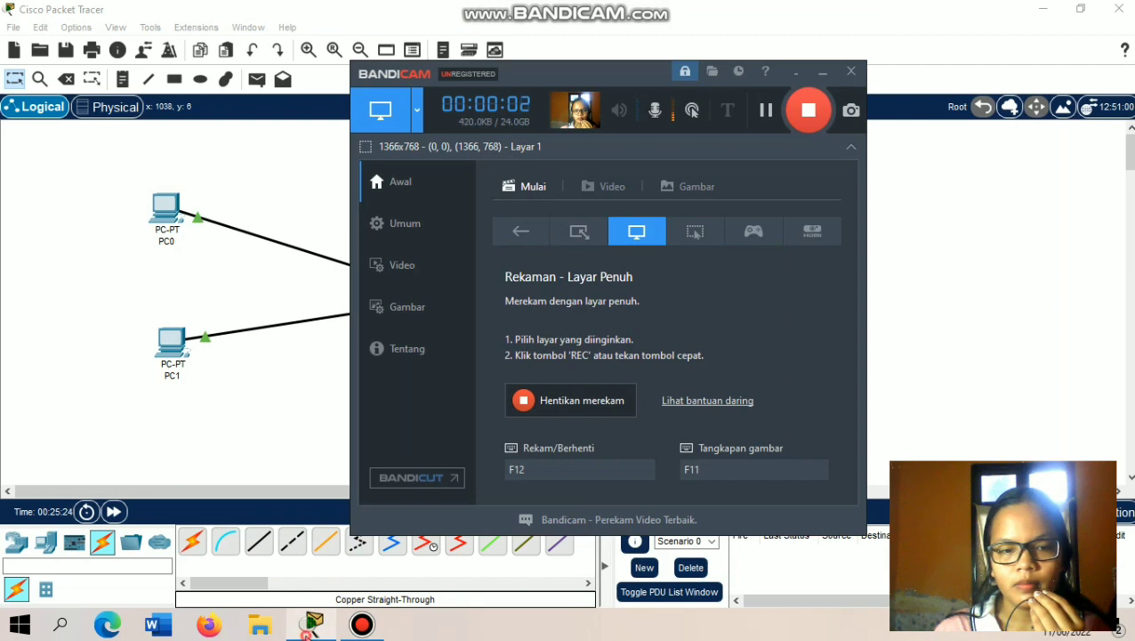
pyautogui.click(311, 625)
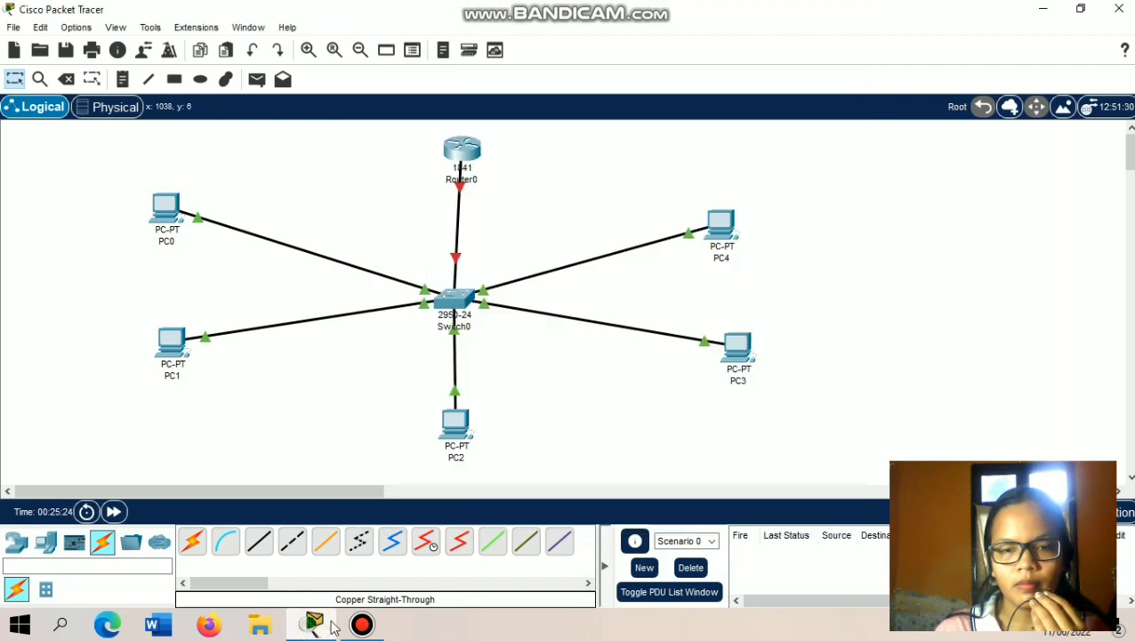
# - Reopen Router0's command line, start its console session, and enter privileged mode with the command "en"
pyautogui.click(462, 166)
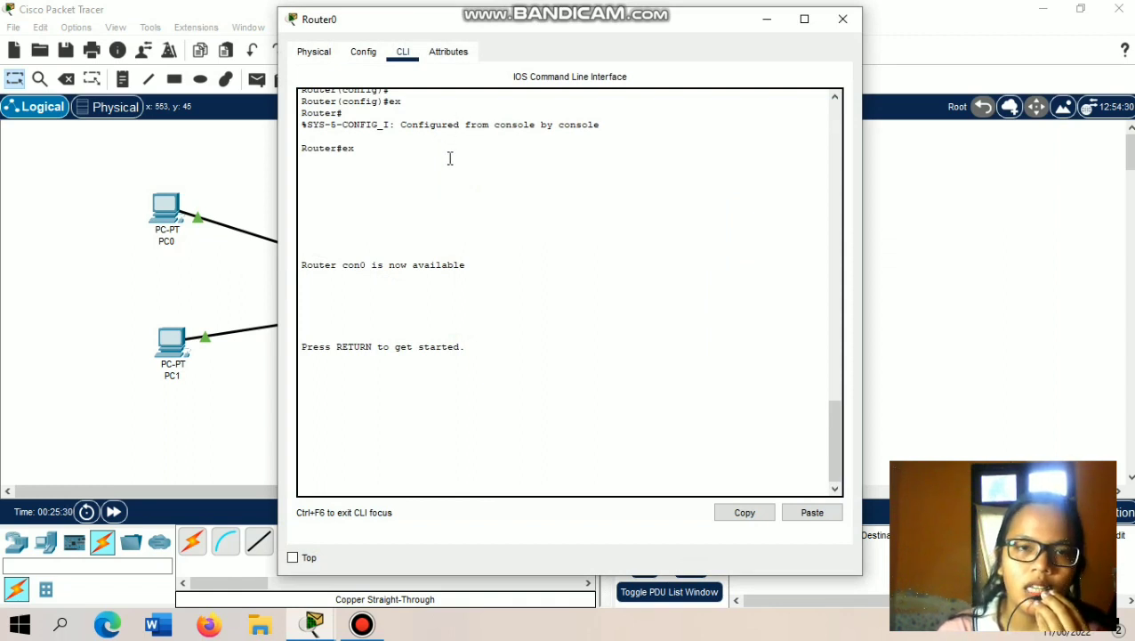
pyautogui.click(384, 403)
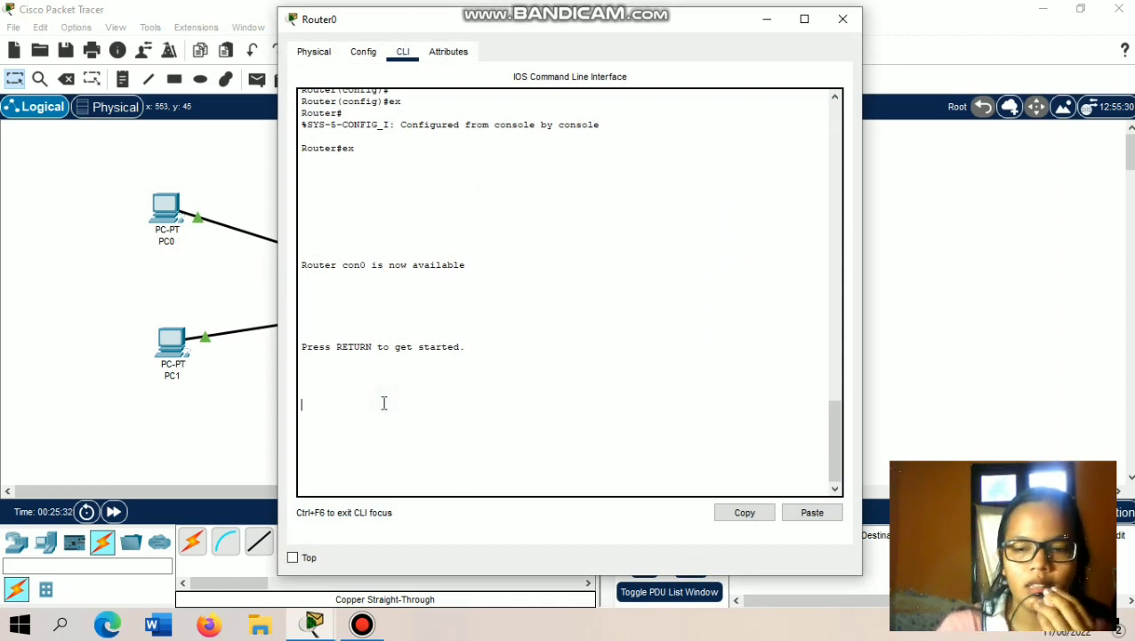
pyautogui.press('Return')
pyautogui.press('Return')
pyautogui.press('Return')
pyautogui.press('Return')
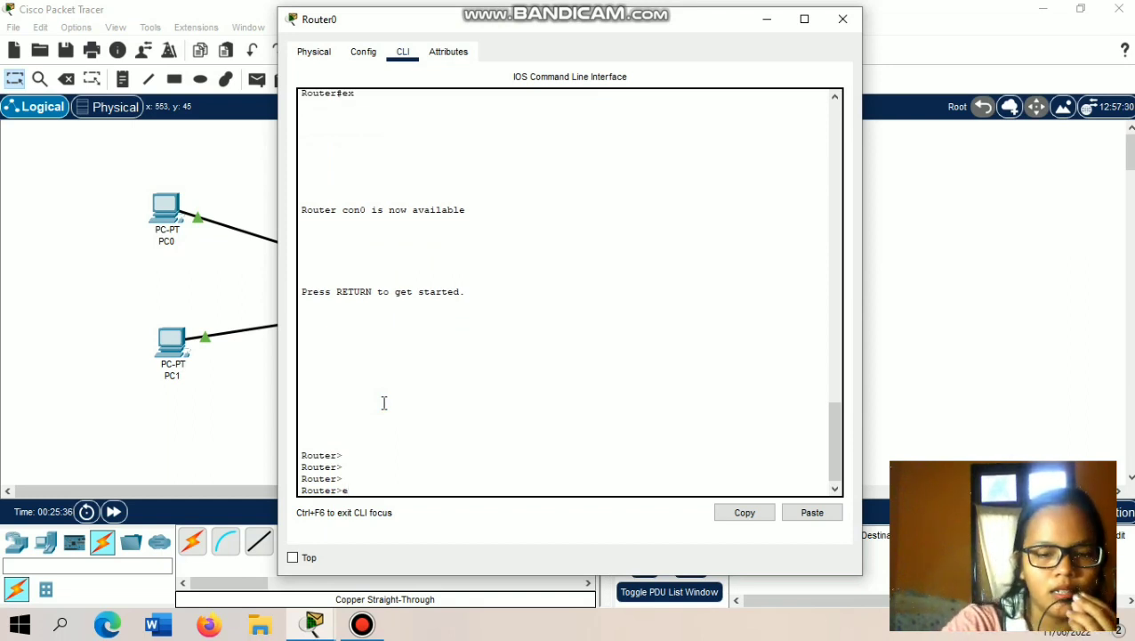
pyautogui.write('en')
pyautogui.press('Return')
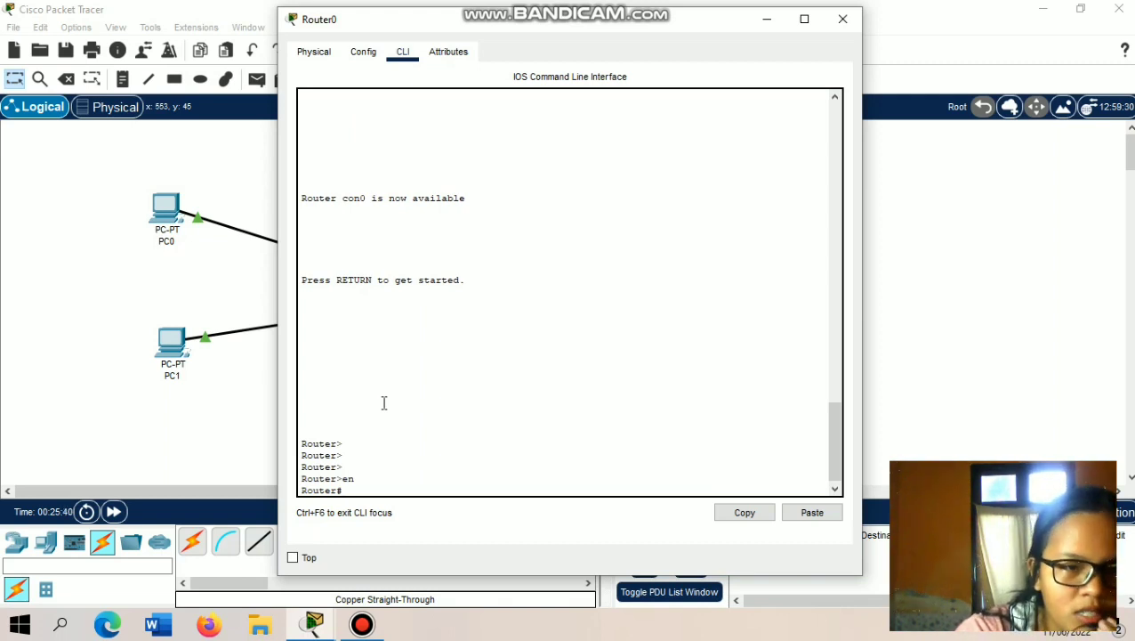
# - Enter global configuration mode on Router0 with the command "conf t"
pyautogui.write('con')
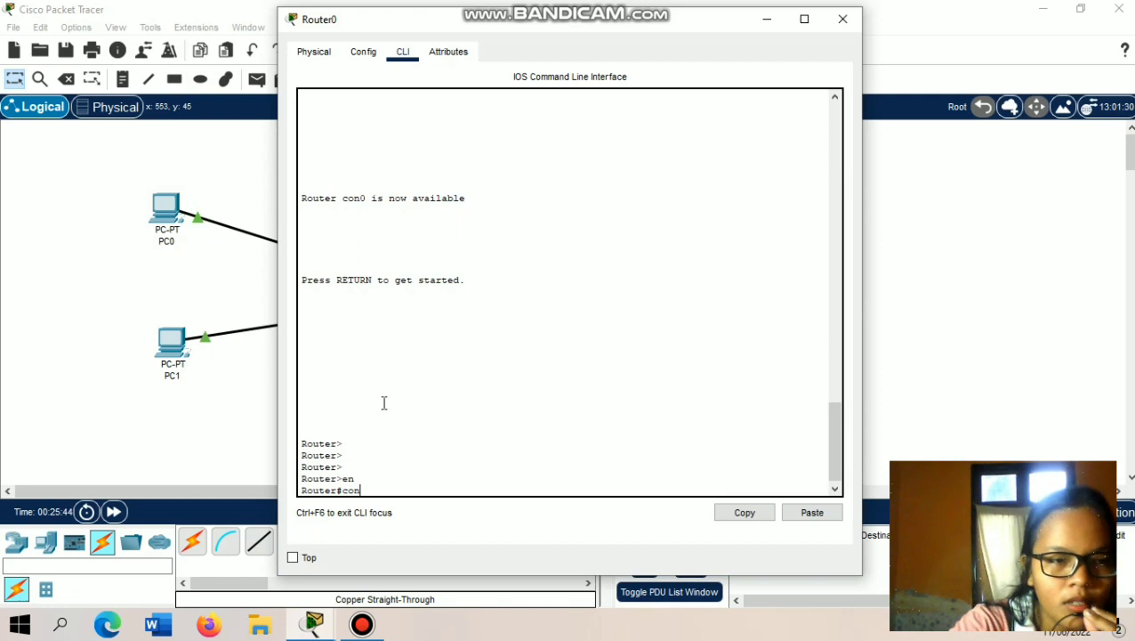
pyautogui.write('f')
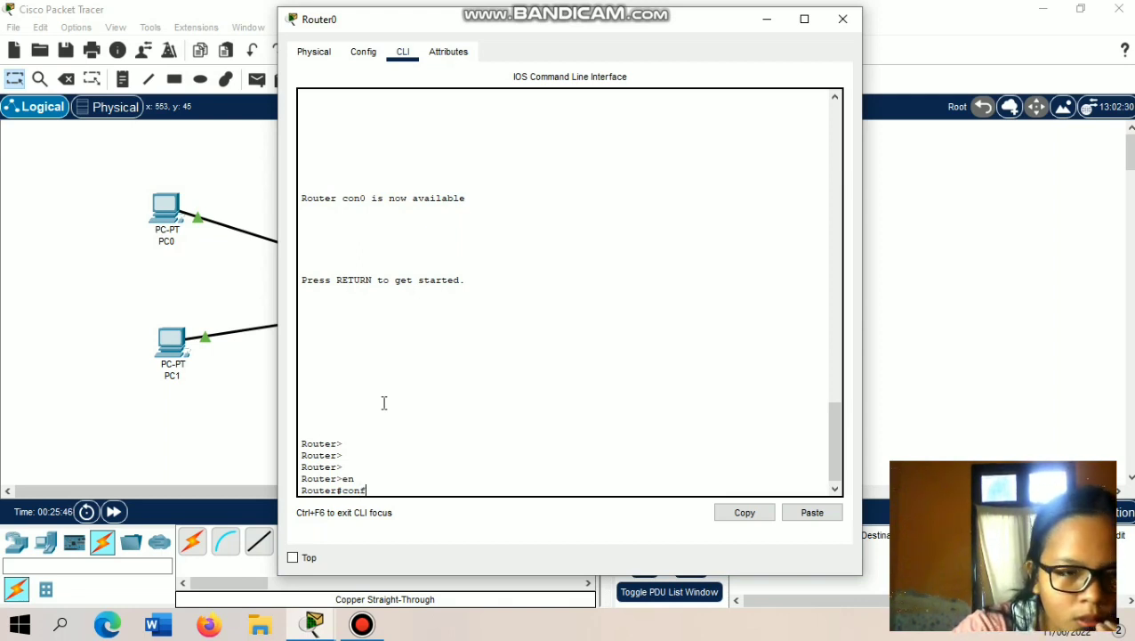
pyautogui.write(' t')
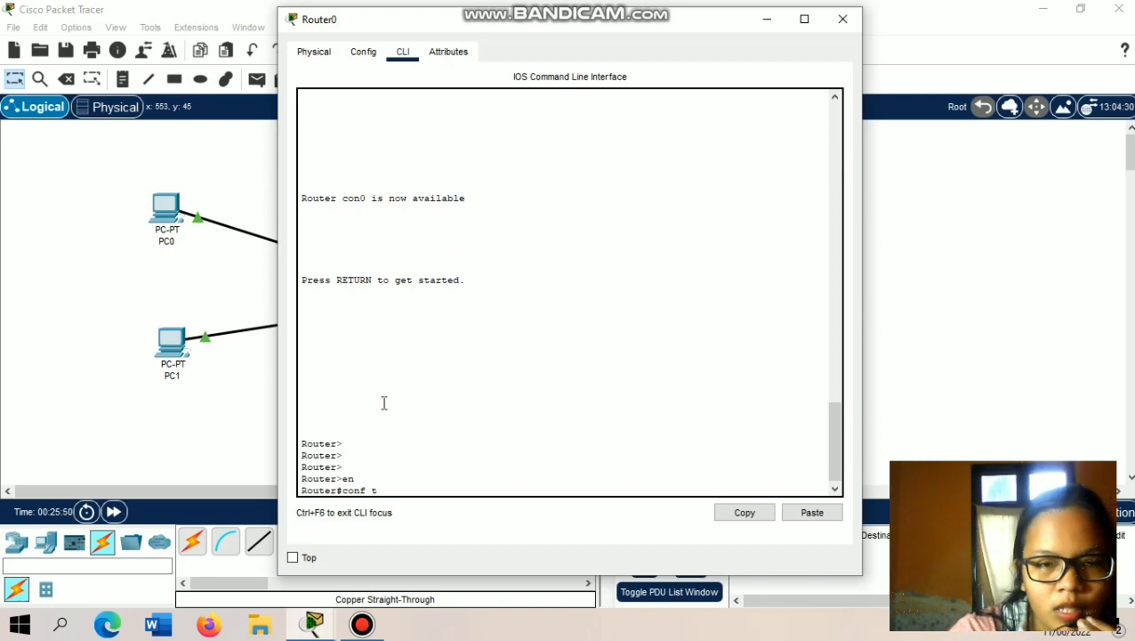
pyautogui.press('Return')
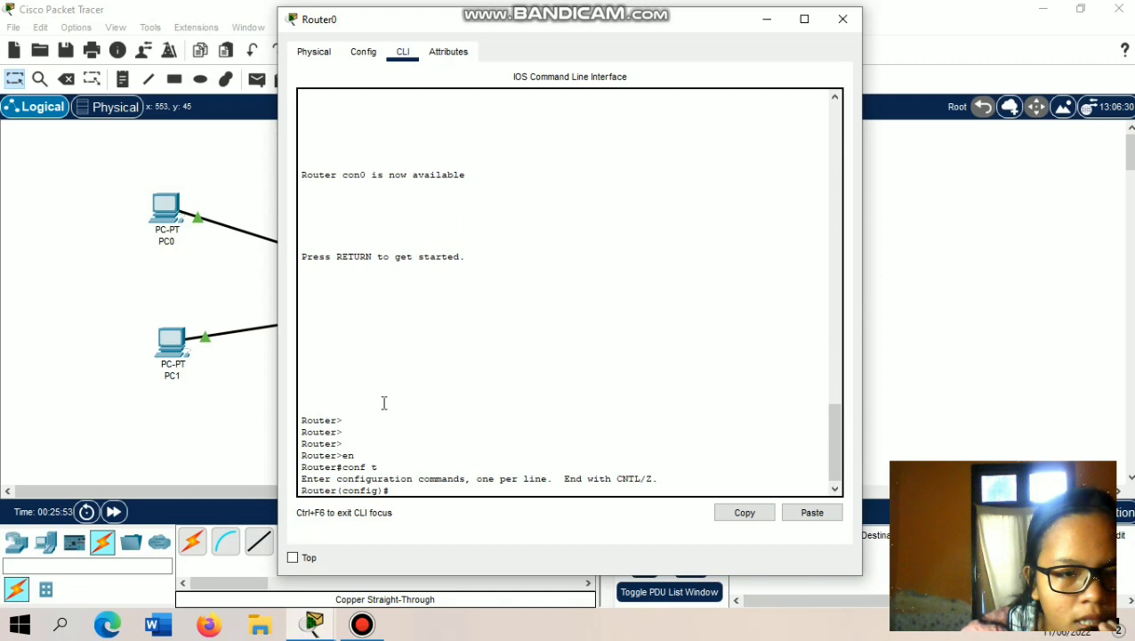
# - Select the router's FastEthernet0/0 interface for configuration with the command "int fa0/0"
pyautogui.write('in')
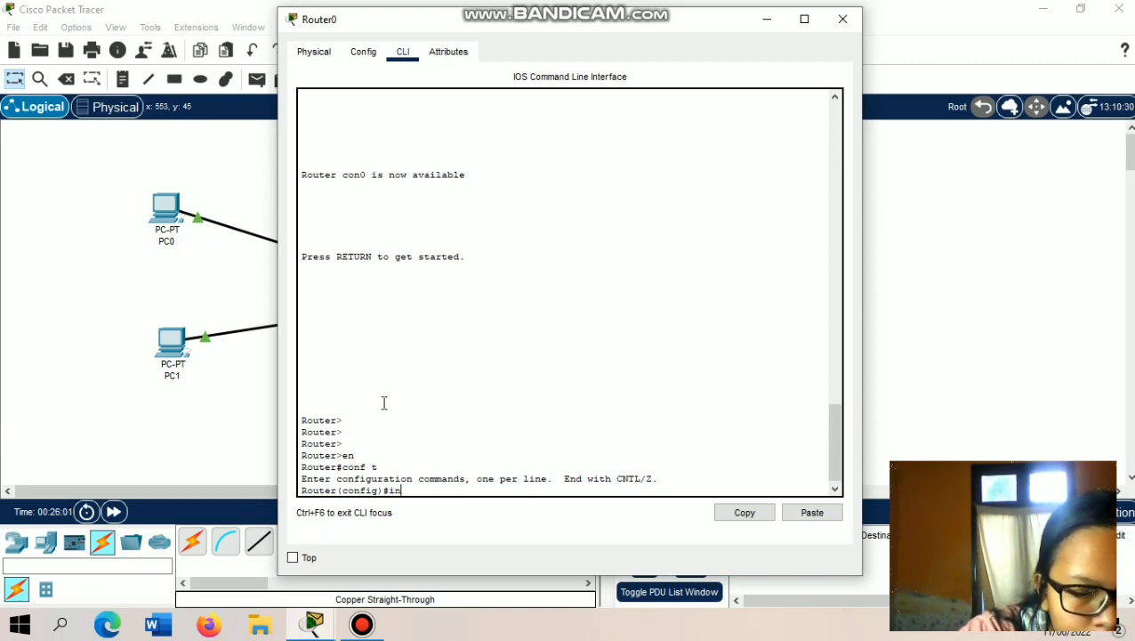
pyautogui.write('t')
pyautogui.write(' f')
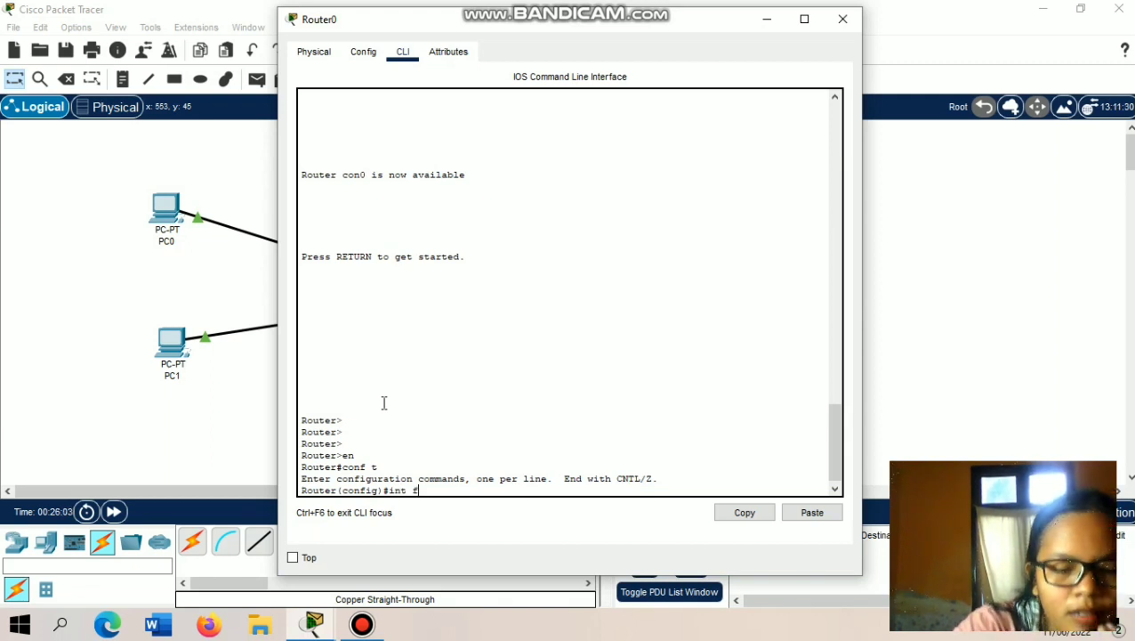
pyautogui.write('a0/0')
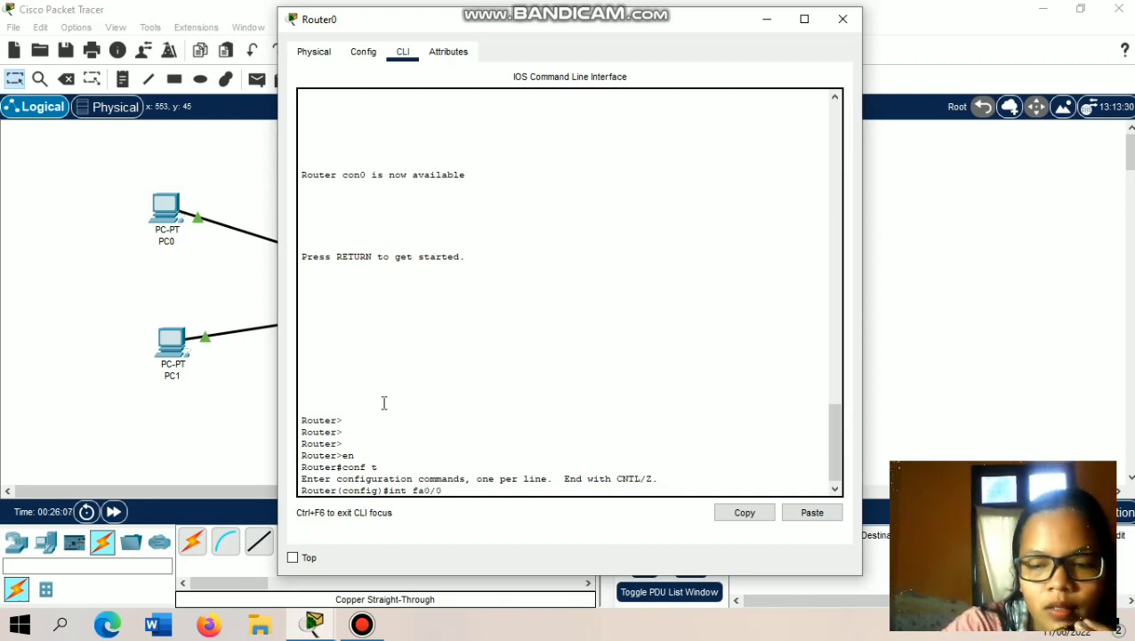
pyautogui.press('Return')
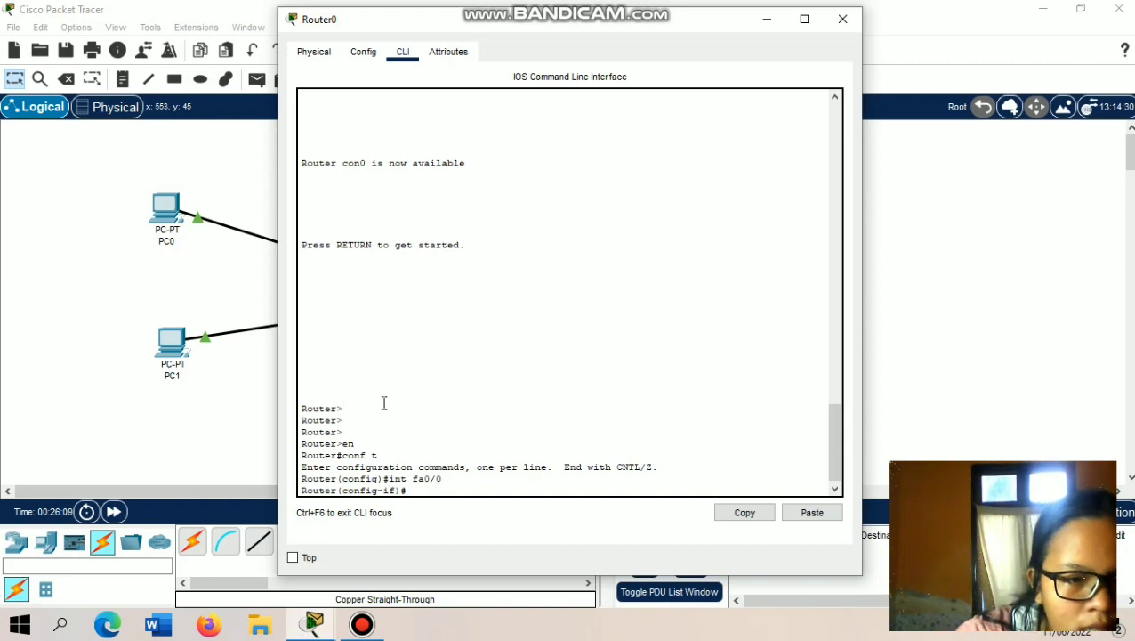
# - Enable the FastEthernet0/0 interface with "no shutdown" and return to global configuration mode with "ex"
pyautogui.write('no')
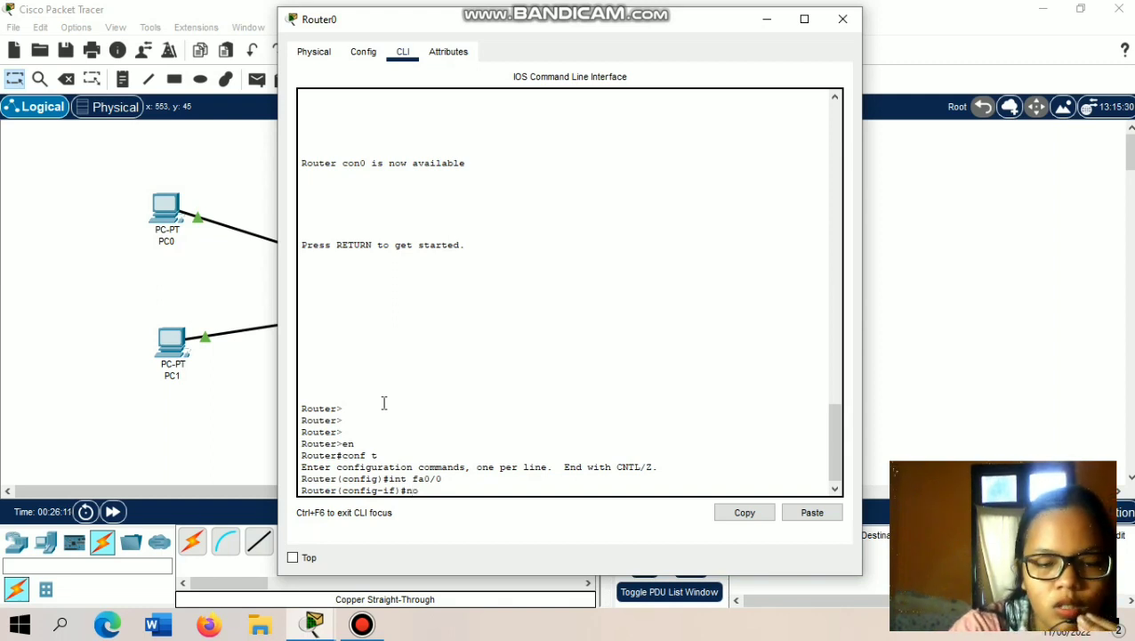
pyautogui.write(' shutdown')
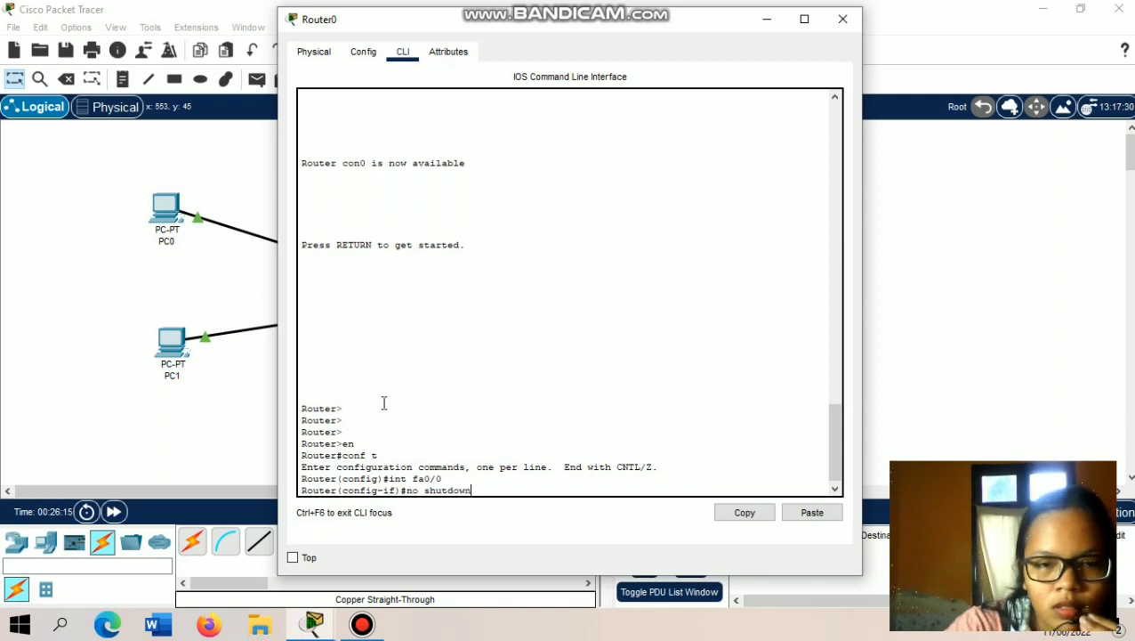
pyautogui.press('Return')
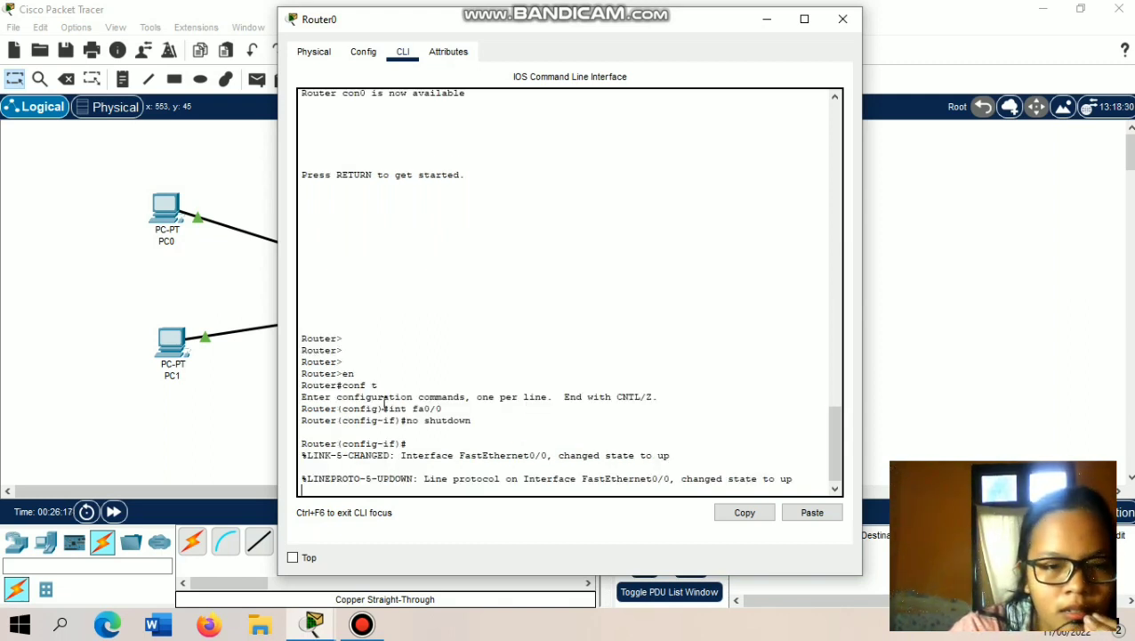
pyautogui.write('ex')
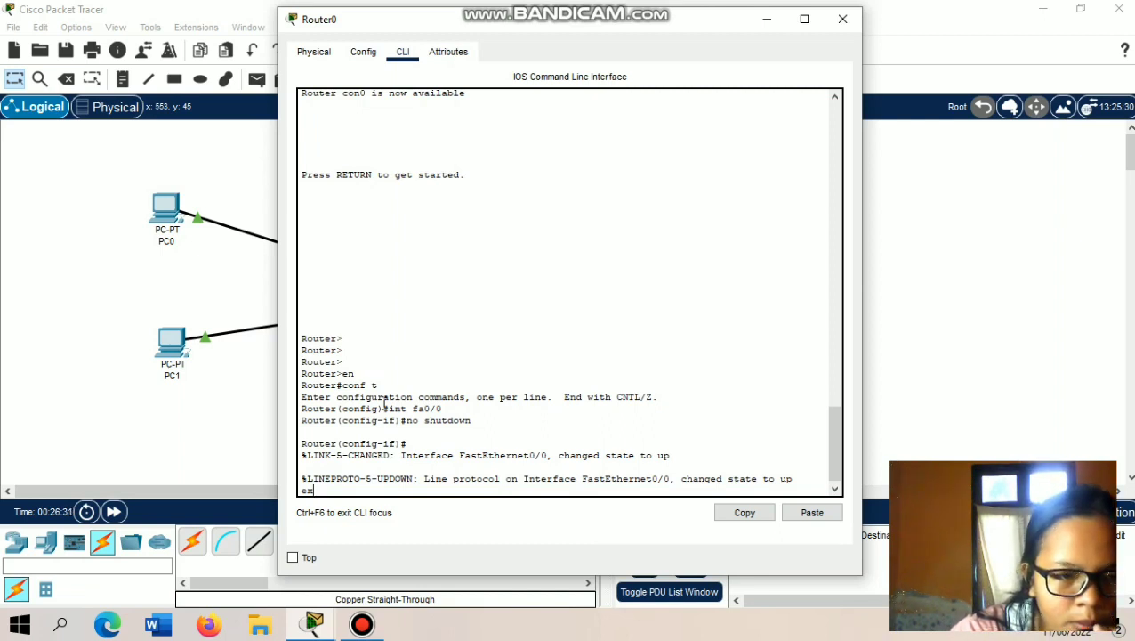
pyautogui.press('Return')
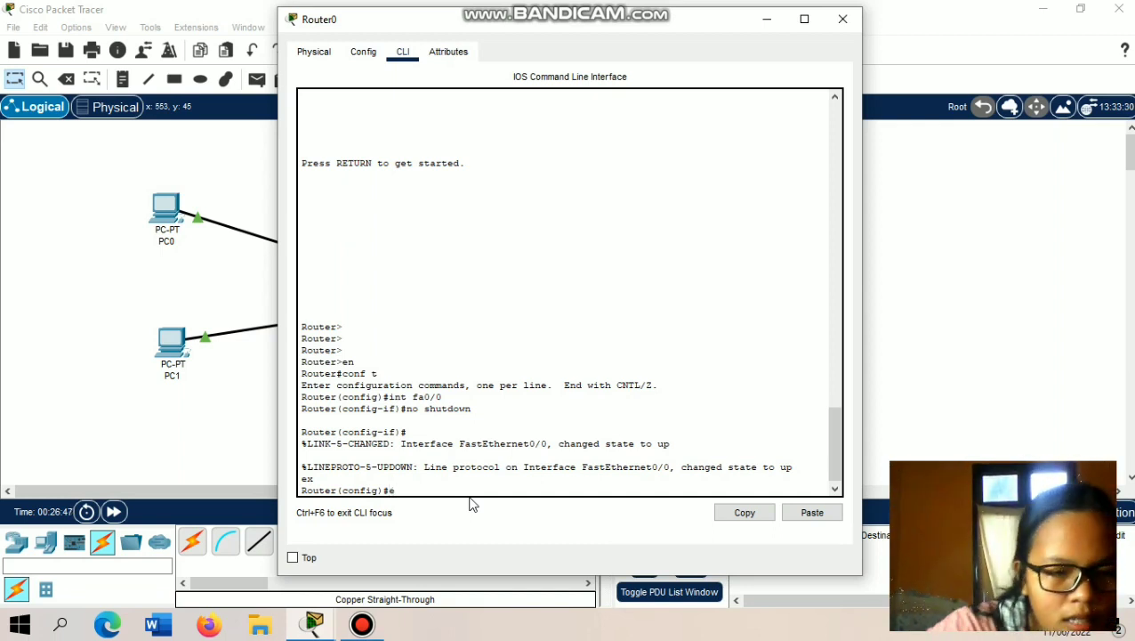
# - Try to set the router's encapsulation from global configuration mode with the command "encapsulation dot1q2"
pyautogui.write('enc')
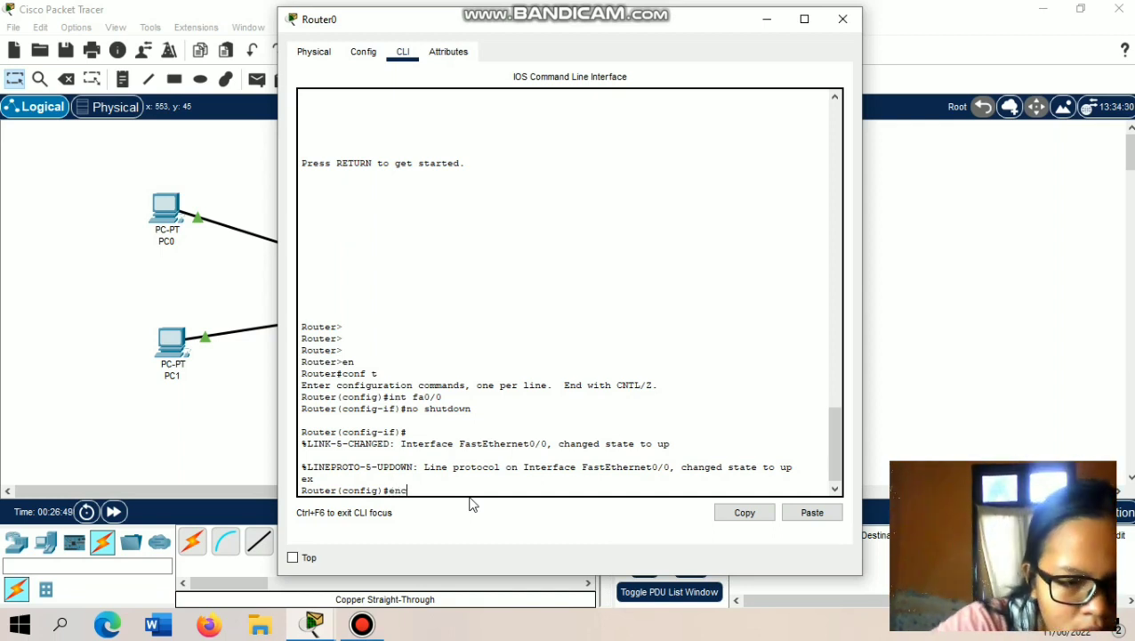
pyautogui.write('ap')
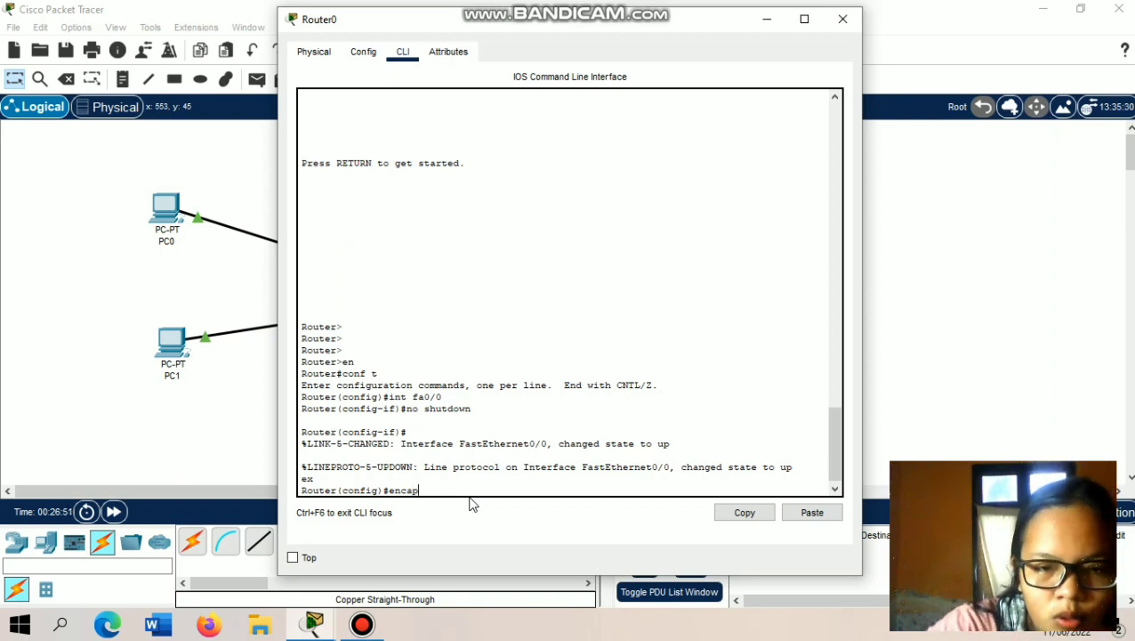
pyautogui.write('sul')
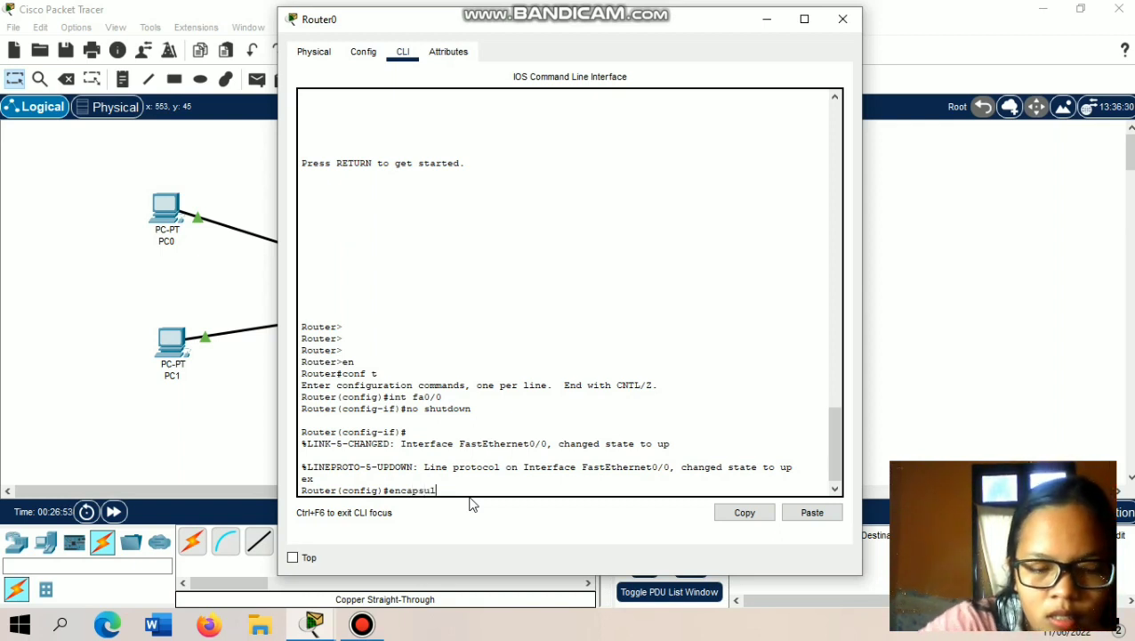
pyautogui.write('ation')
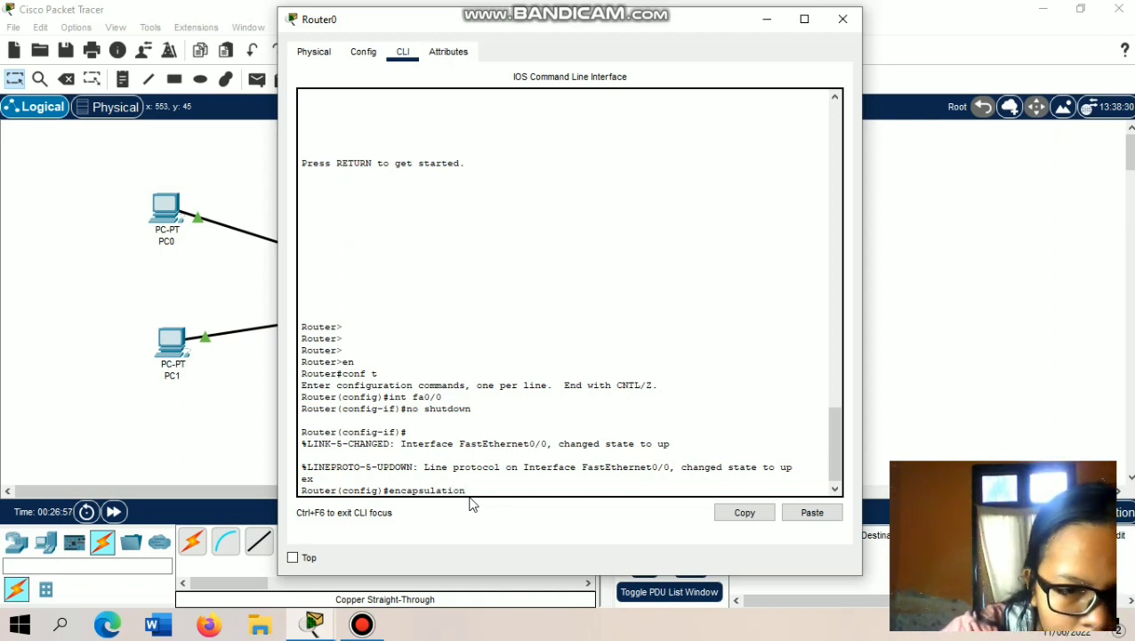
pyautogui.write(' dot')
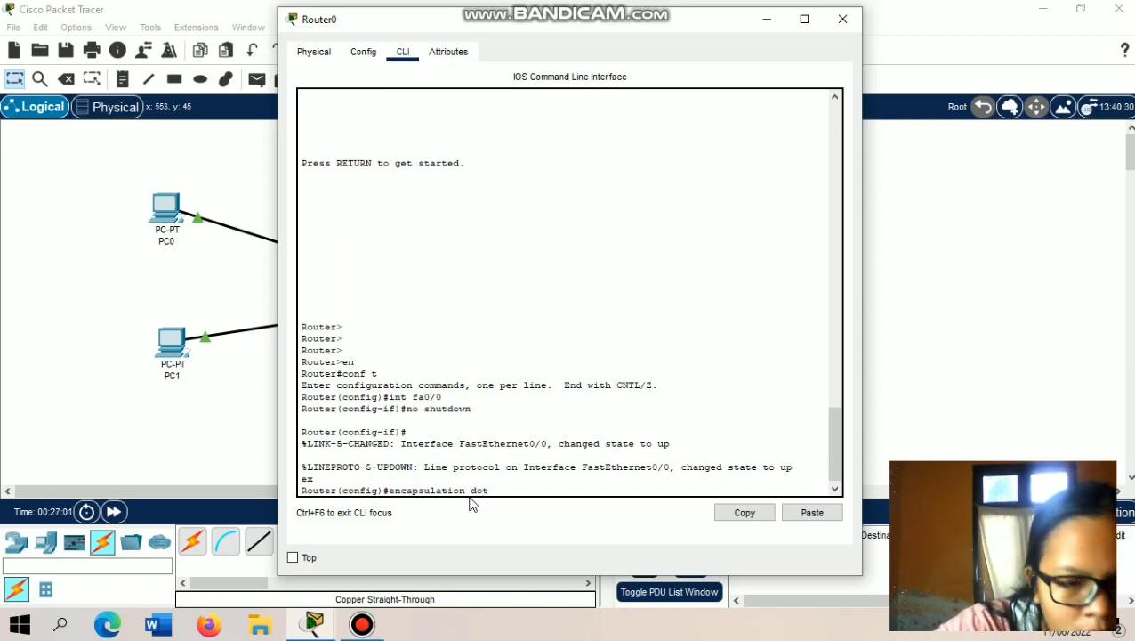
pyautogui.write('1q')
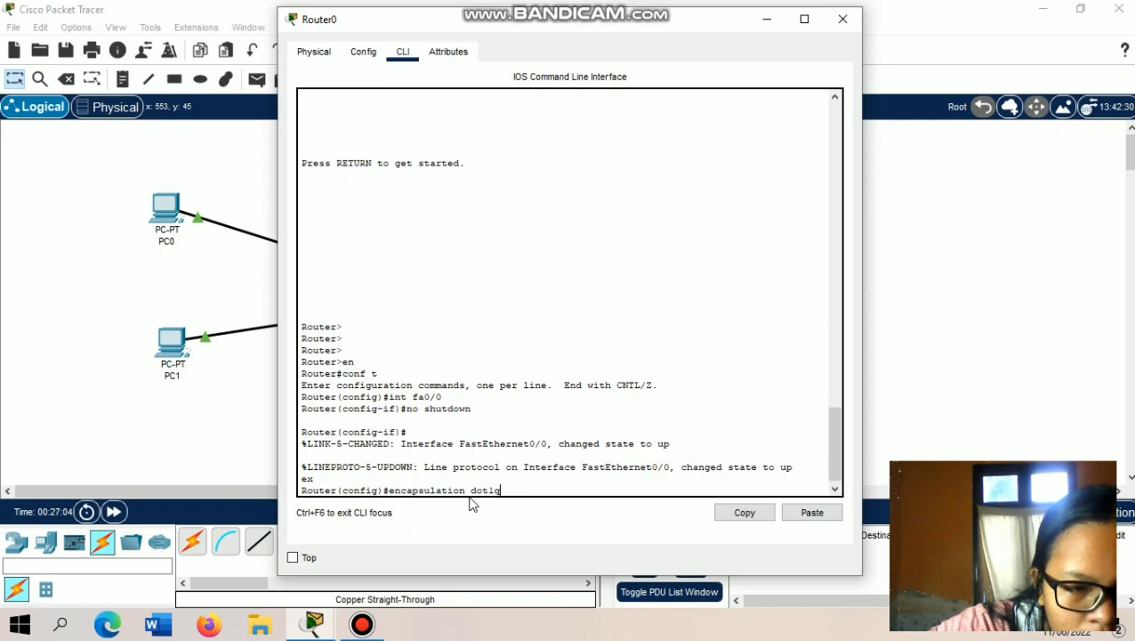
pyautogui.write('2')
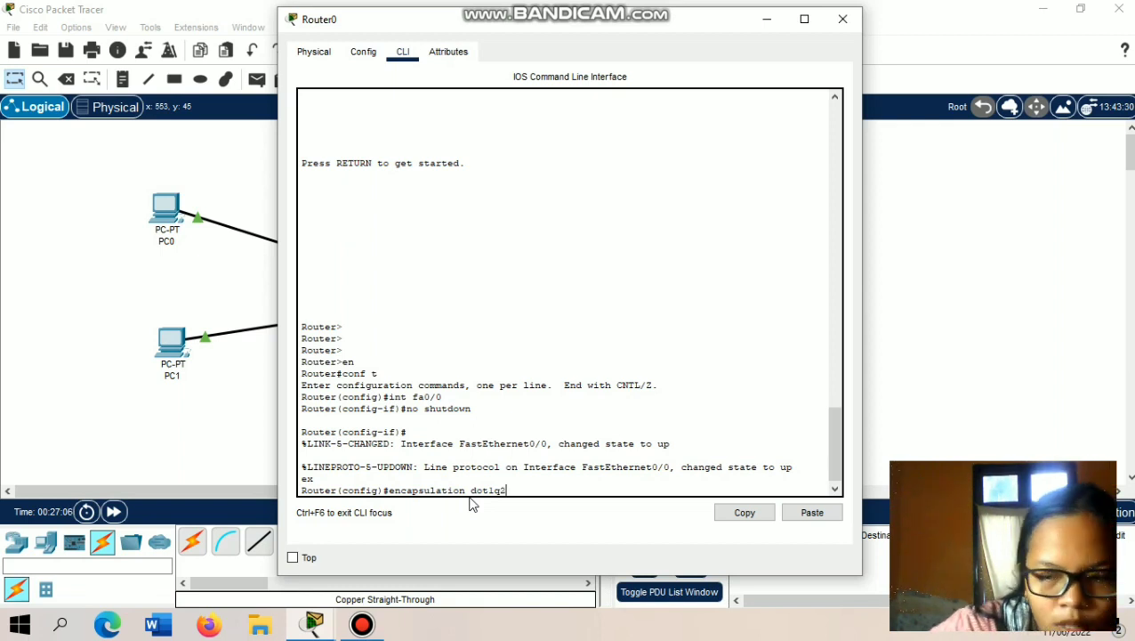
pyautogui.press('Return')
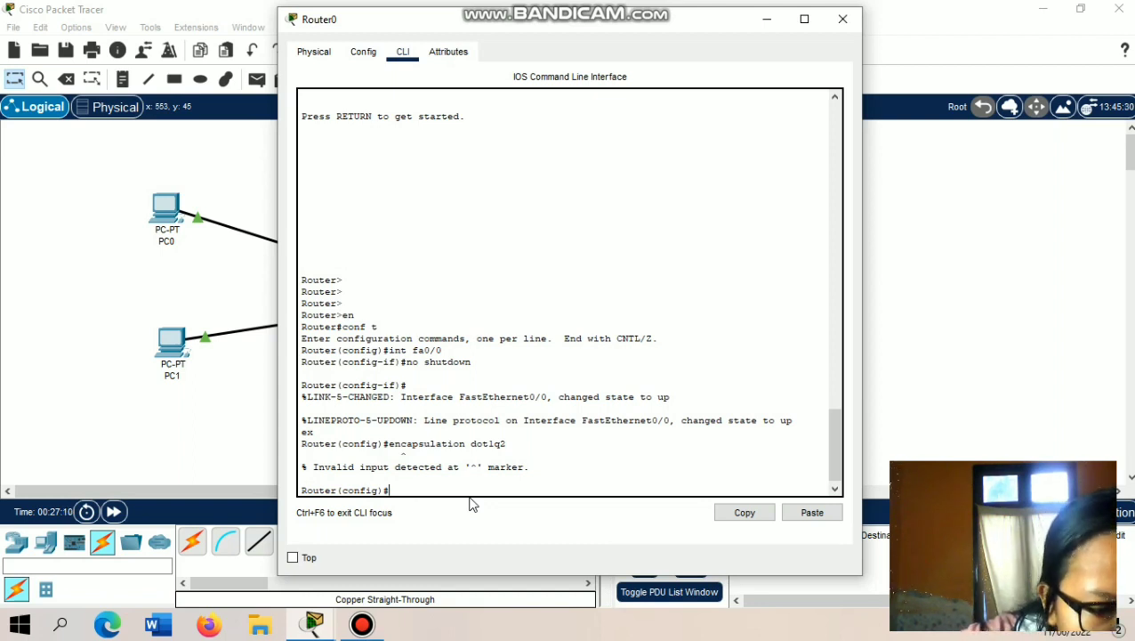
# - Try to assign the router's address and subnet mask with the command "ip address 192.168.2.1.255.255.255.0"
pyautogui.write('i')
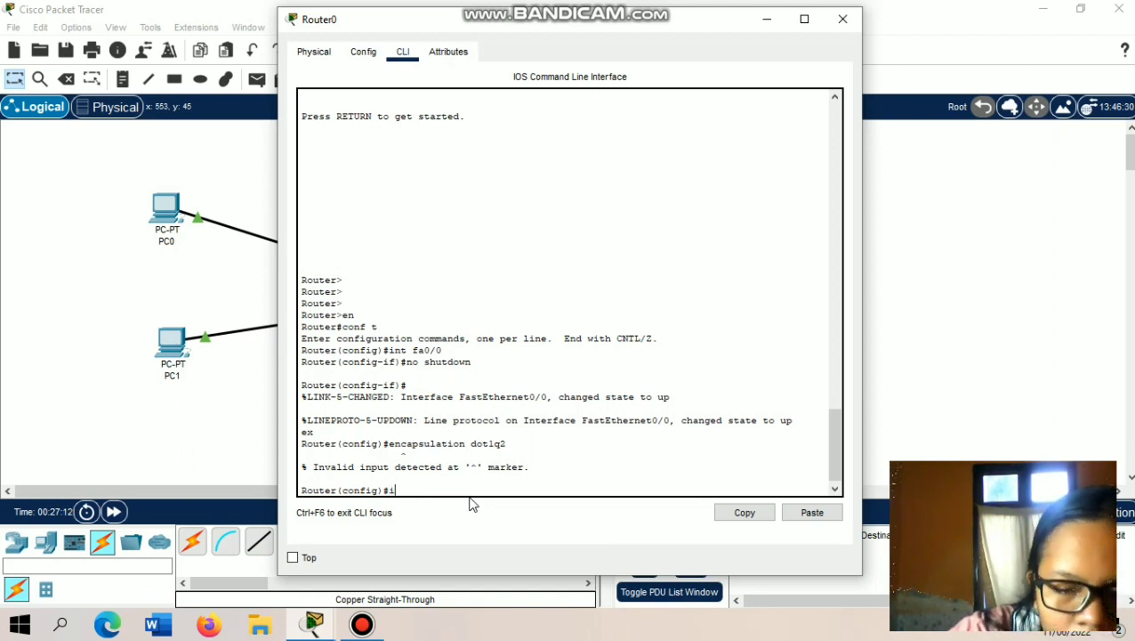
pyautogui.write('p address')
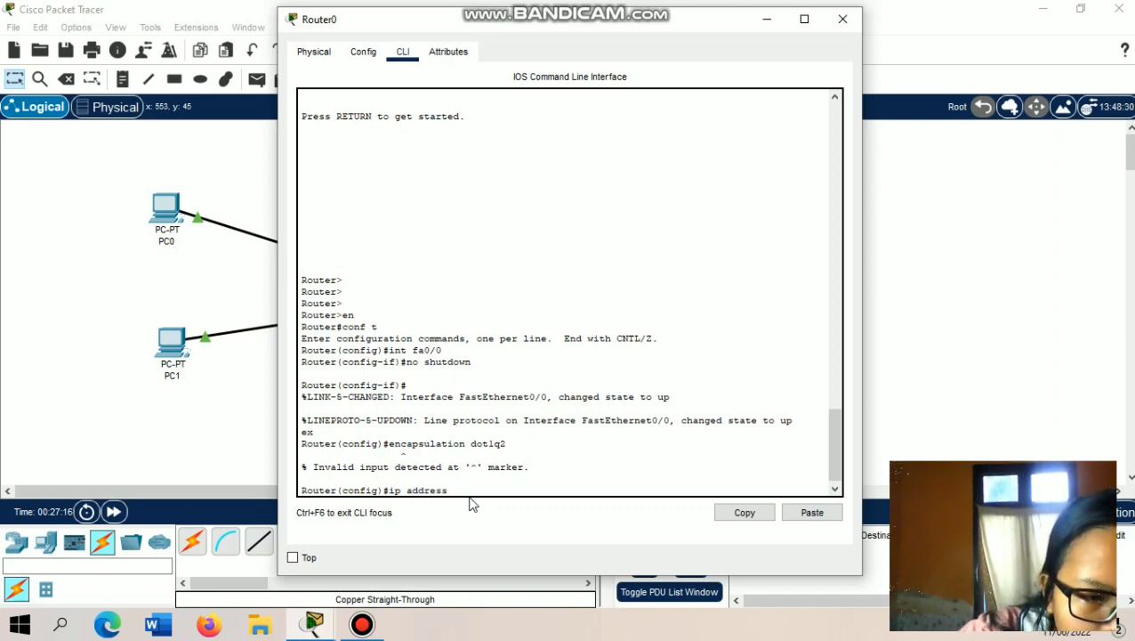
pyautogui.write(' 19')
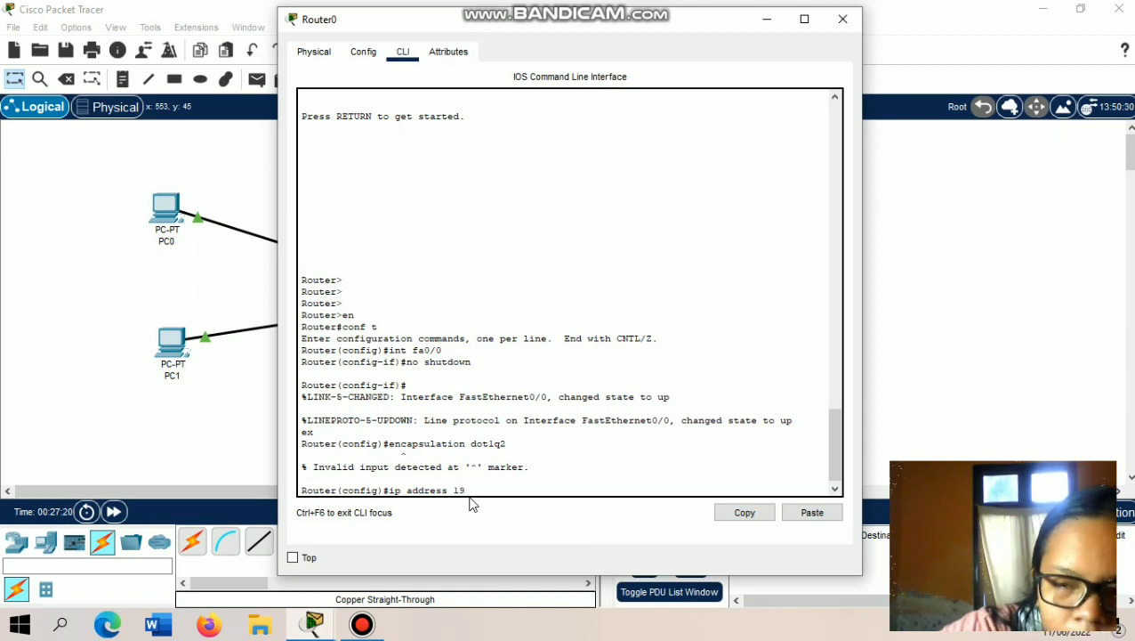
pyautogui.write('2')
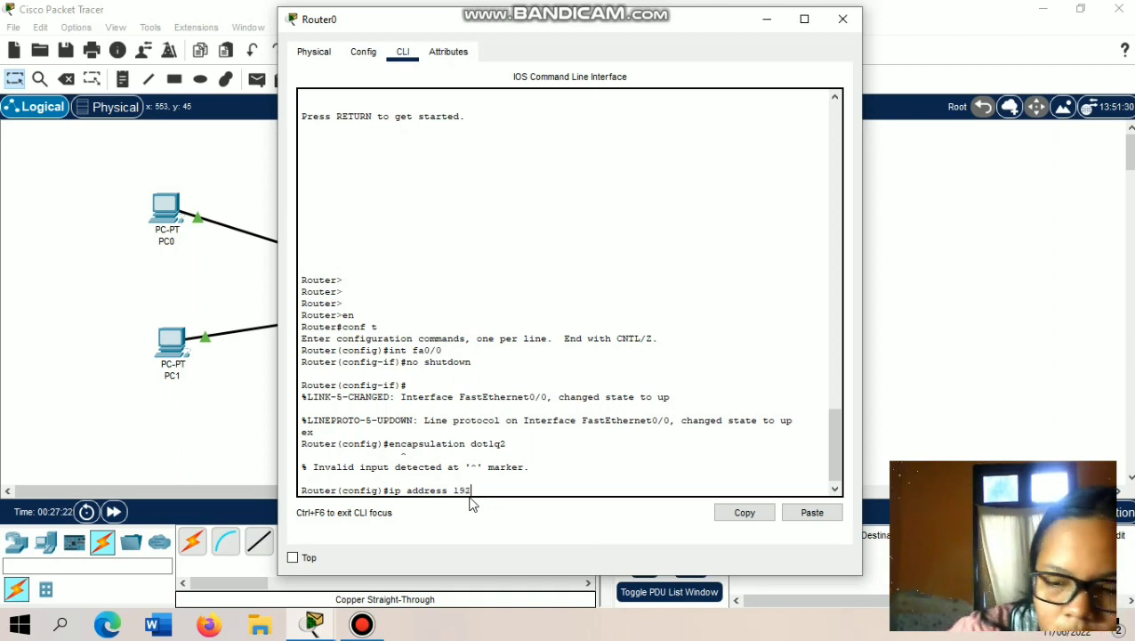
pyautogui.write('.')
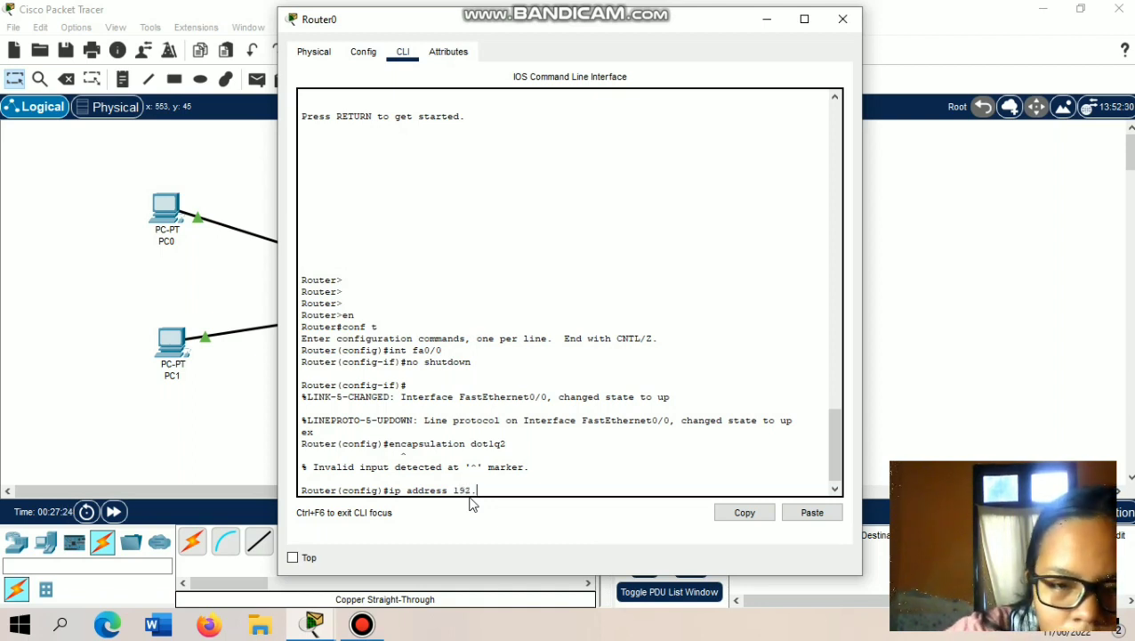
pyautogui.write('1')
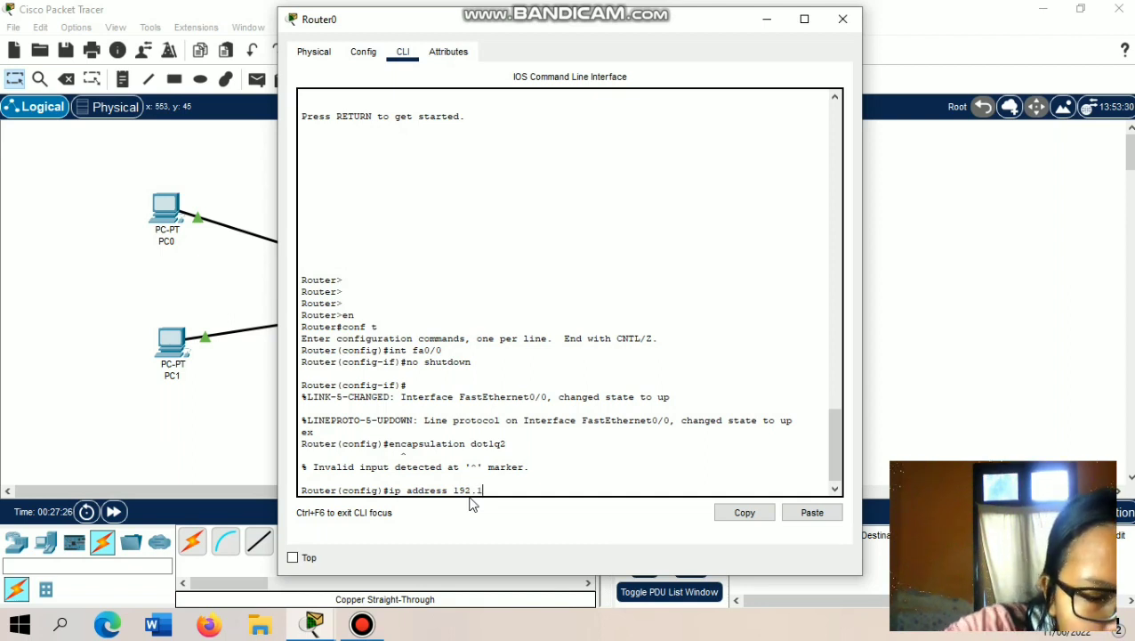
pyautogui.write('68.')
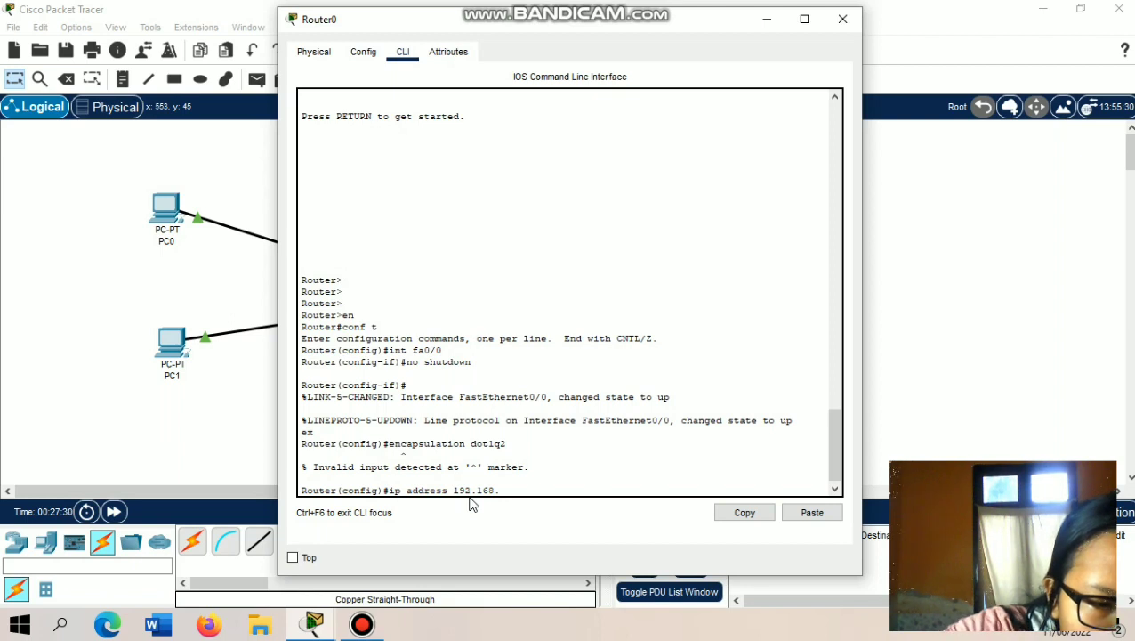
pyautogui.write('2.')
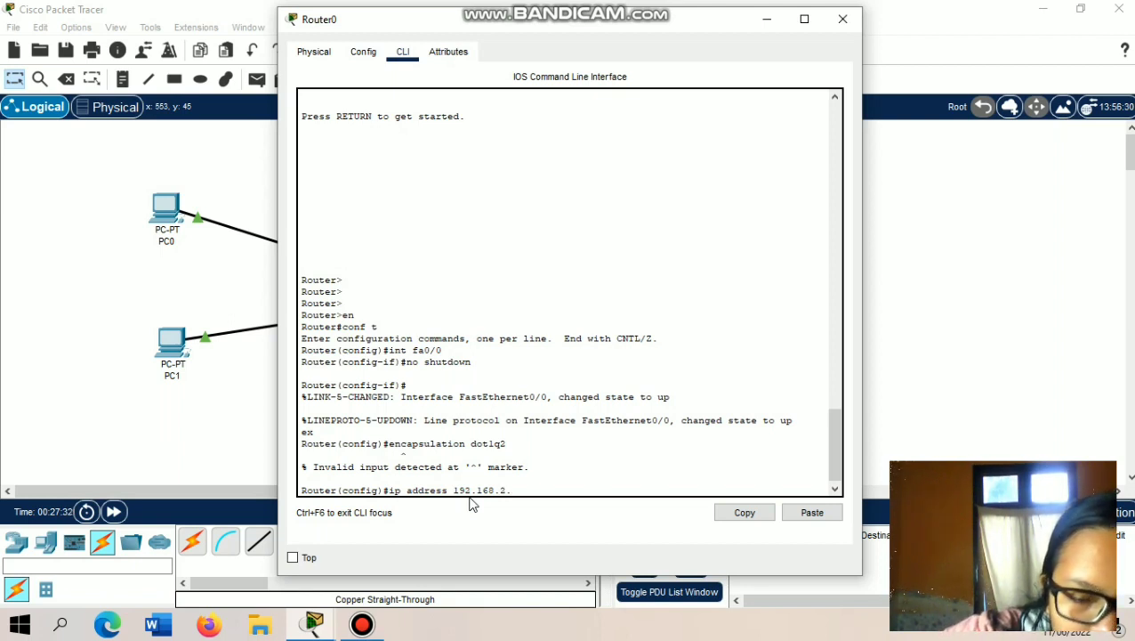
pyautogui.write('1')
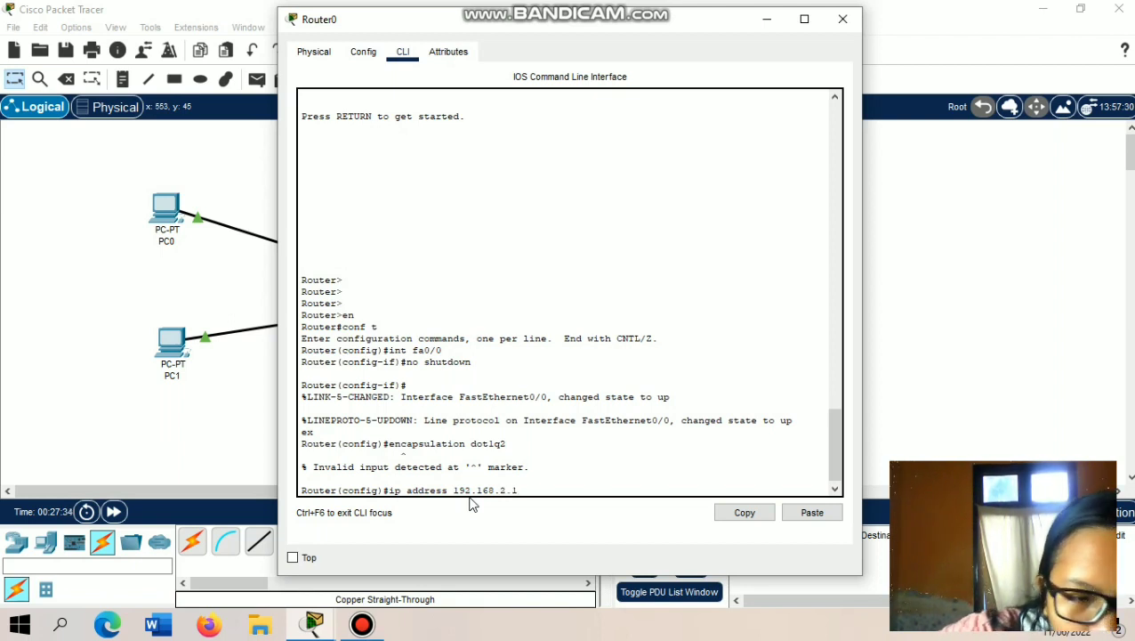
pyautogui.write('.2')
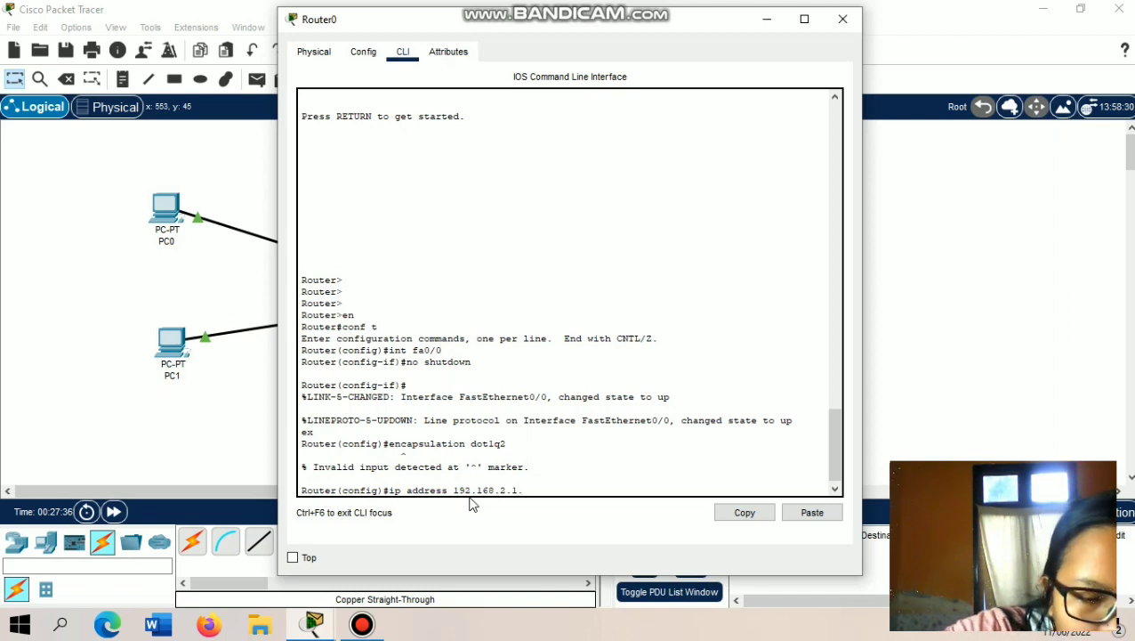
pyautogui.write('55')
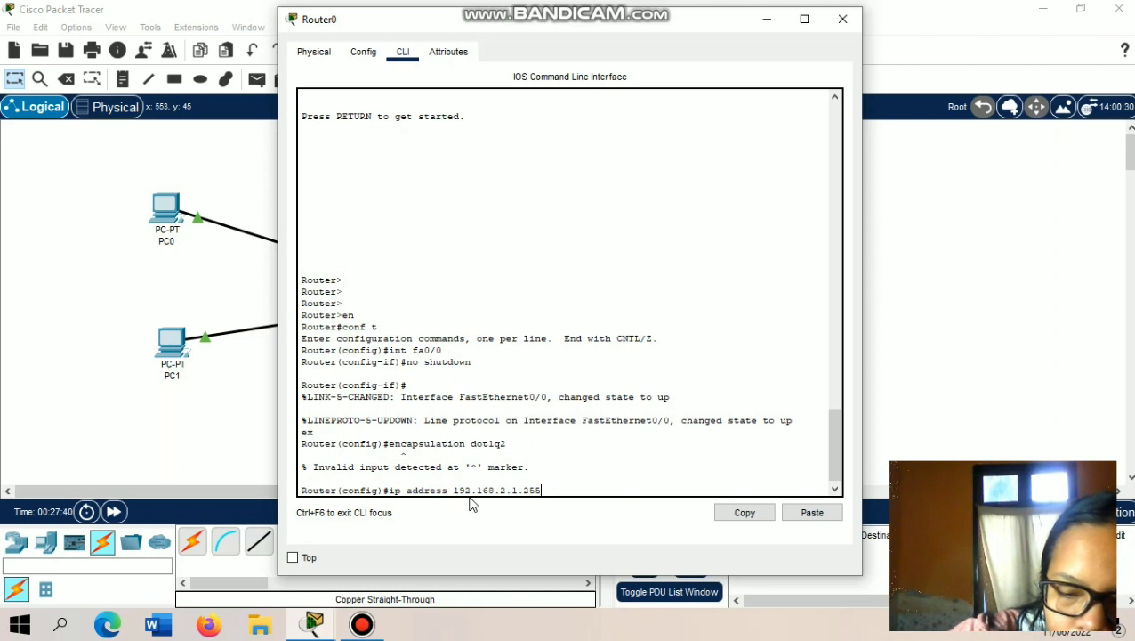
pyautogui.write('.255.25')
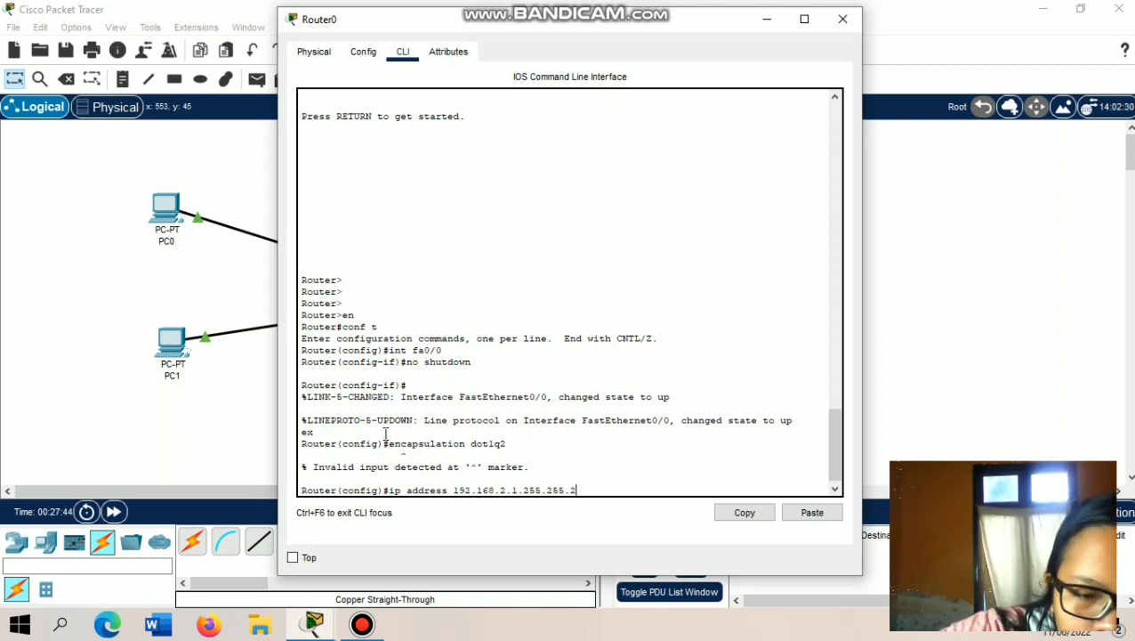
pyautogui.write('5.0')
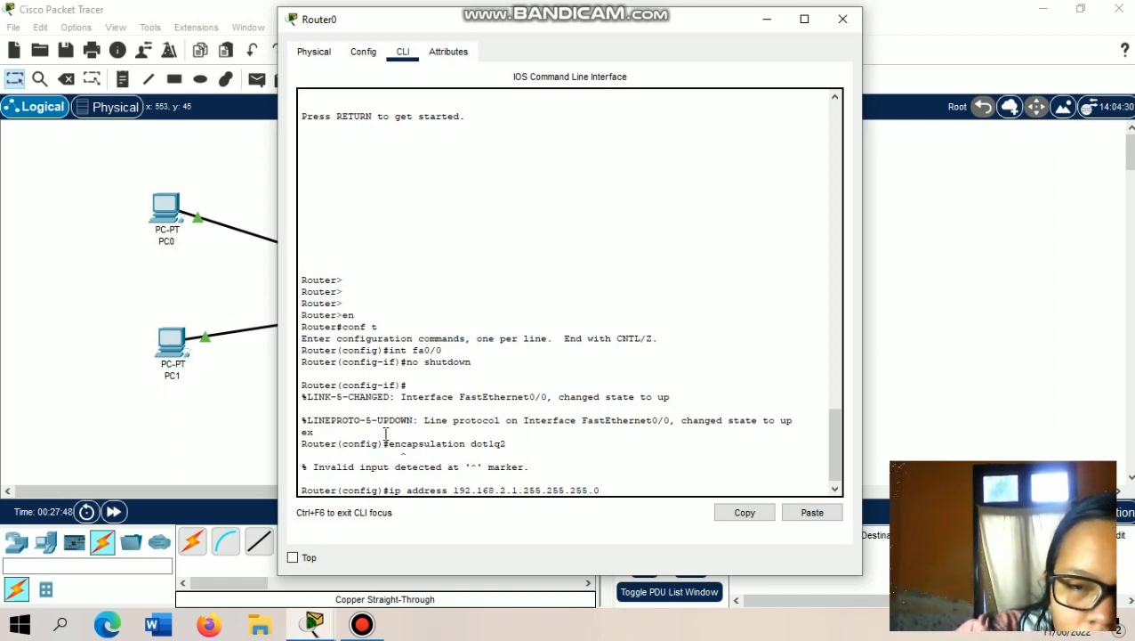
pyautogui.press('Return')
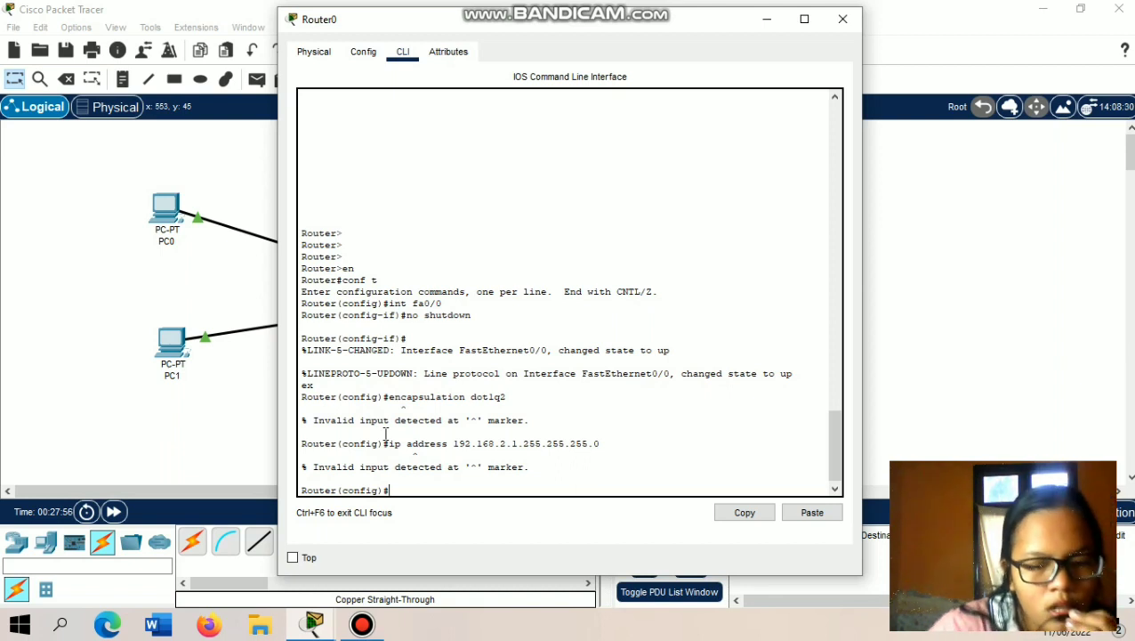
# - Try the command "no shut" in global configuration mode and return to privileged mode with "ex"
pyautogui.write('no')
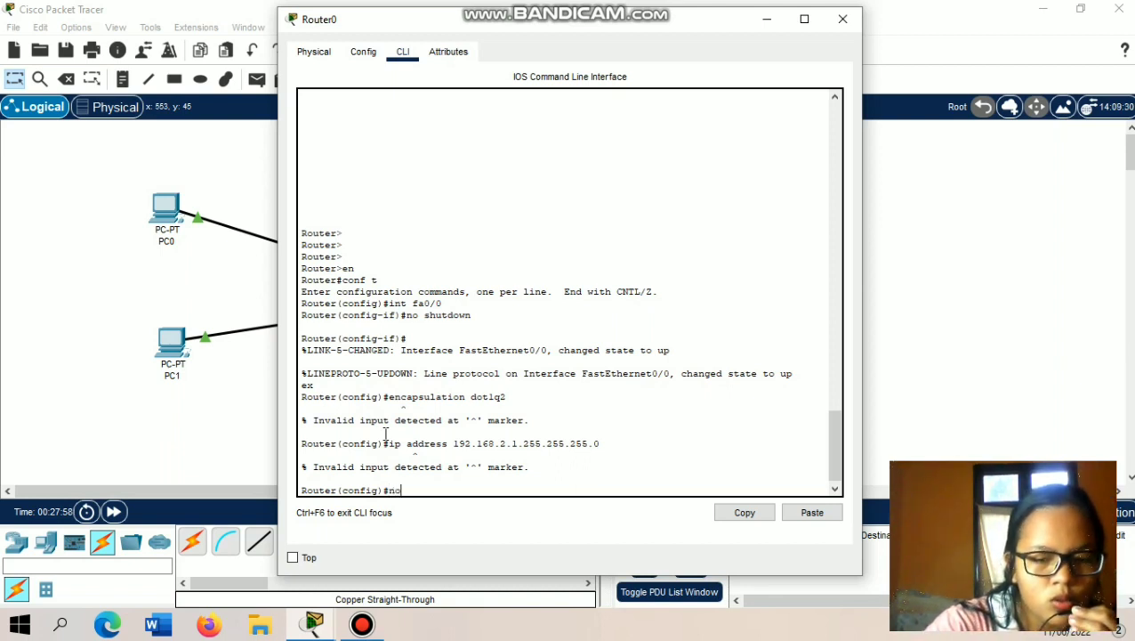
pyautogui.write(' shut')
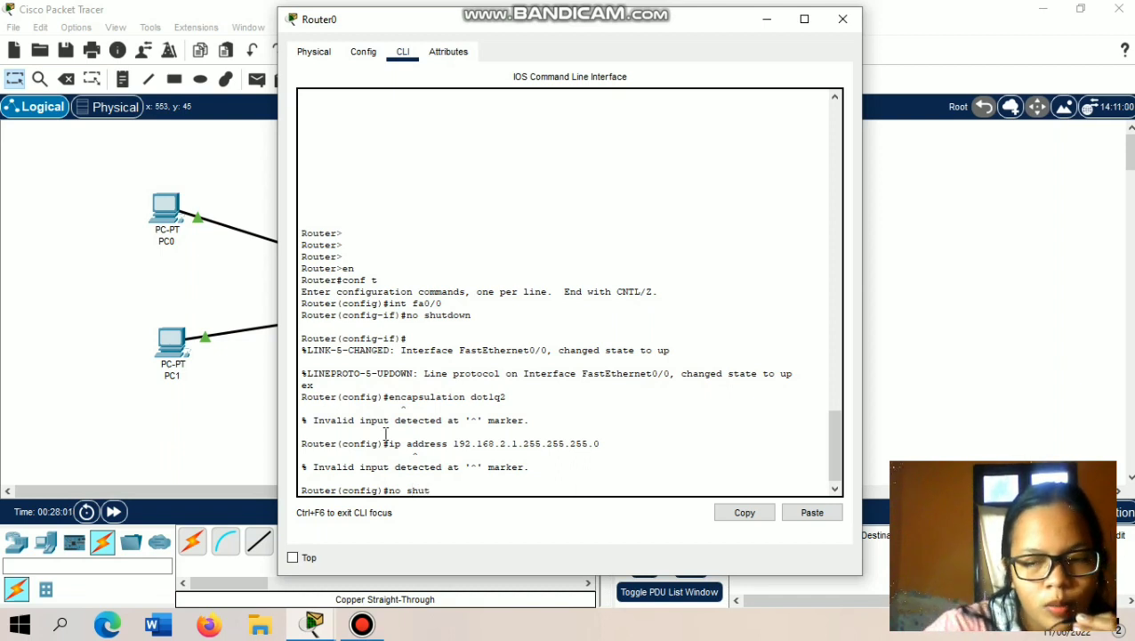
pyautogui.press('Return')
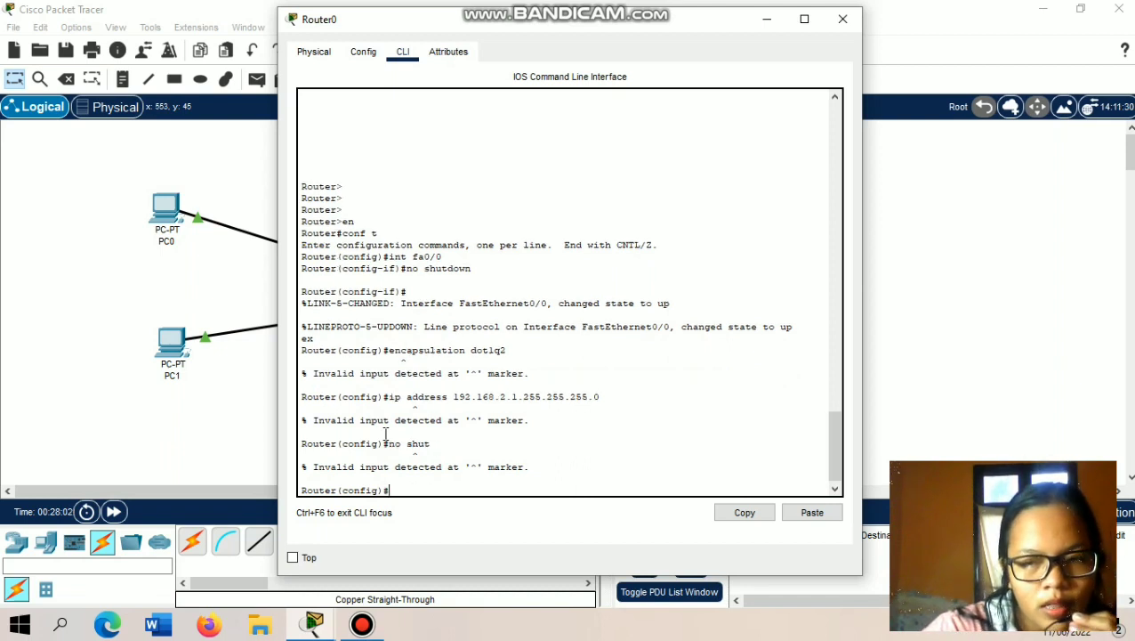
pyautogui.write('ex')
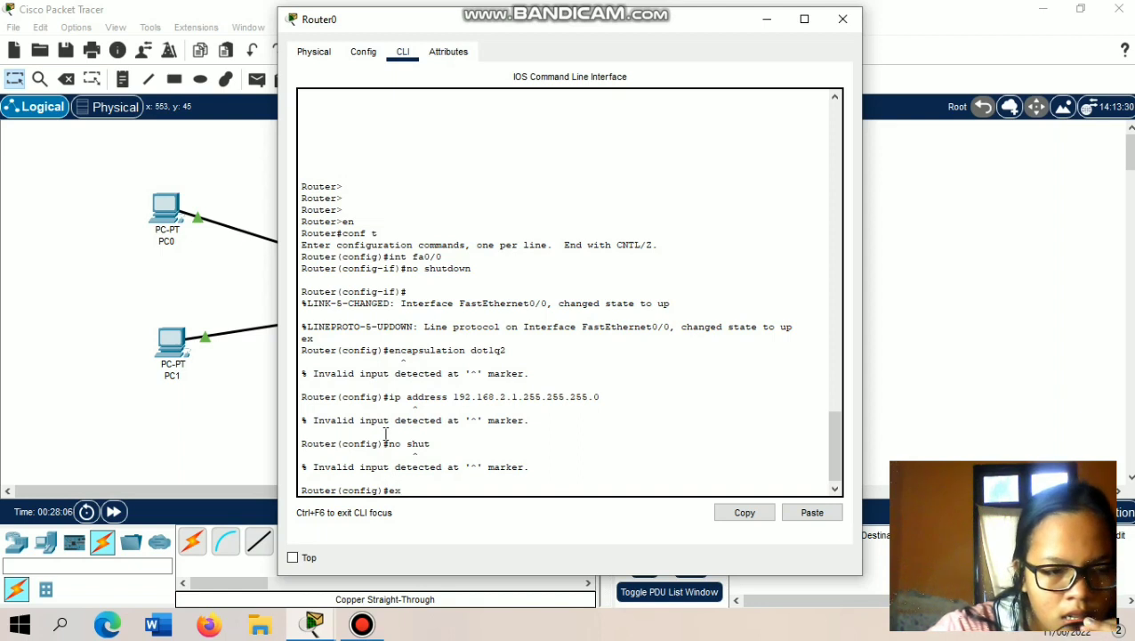
pyautogui.press('Return')
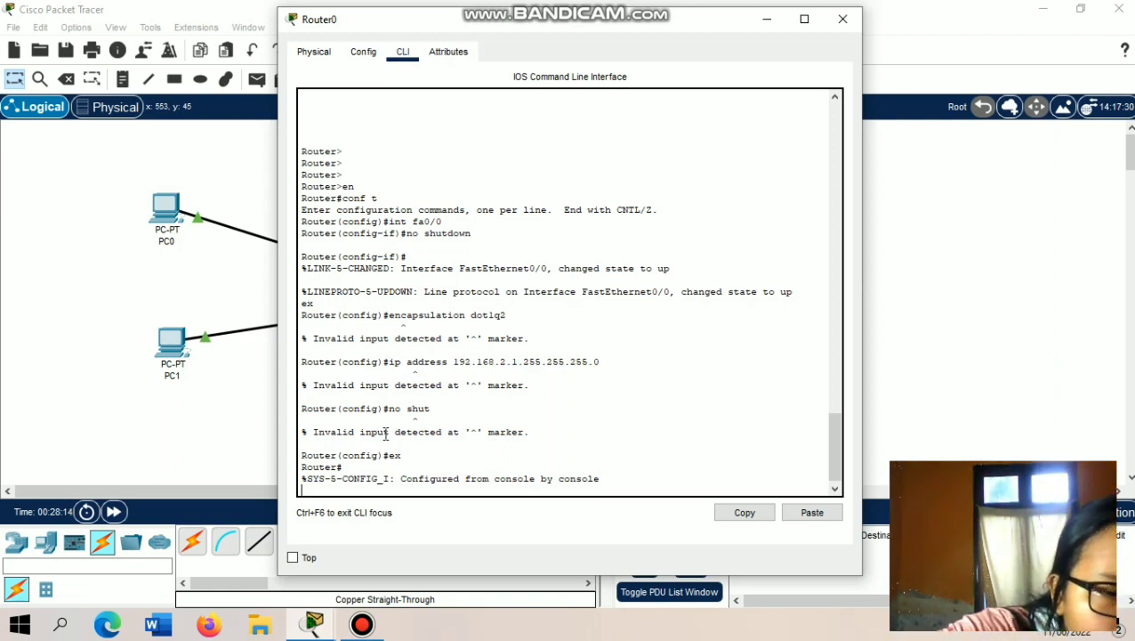
pyautogui.moveTo(363, 624)
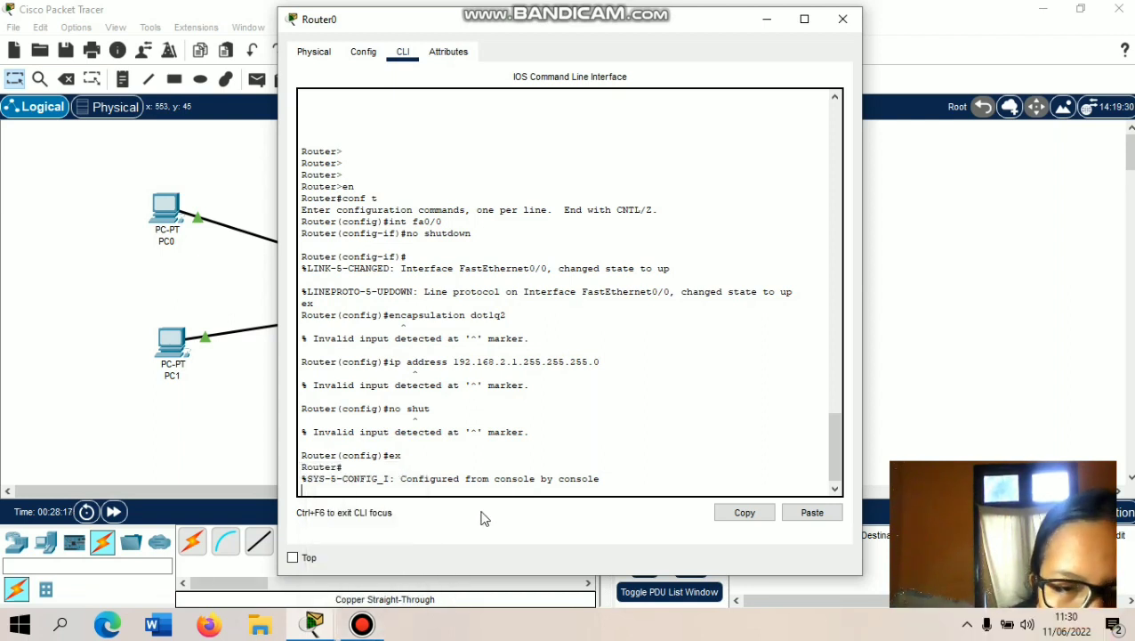
pyautogui.write('int')
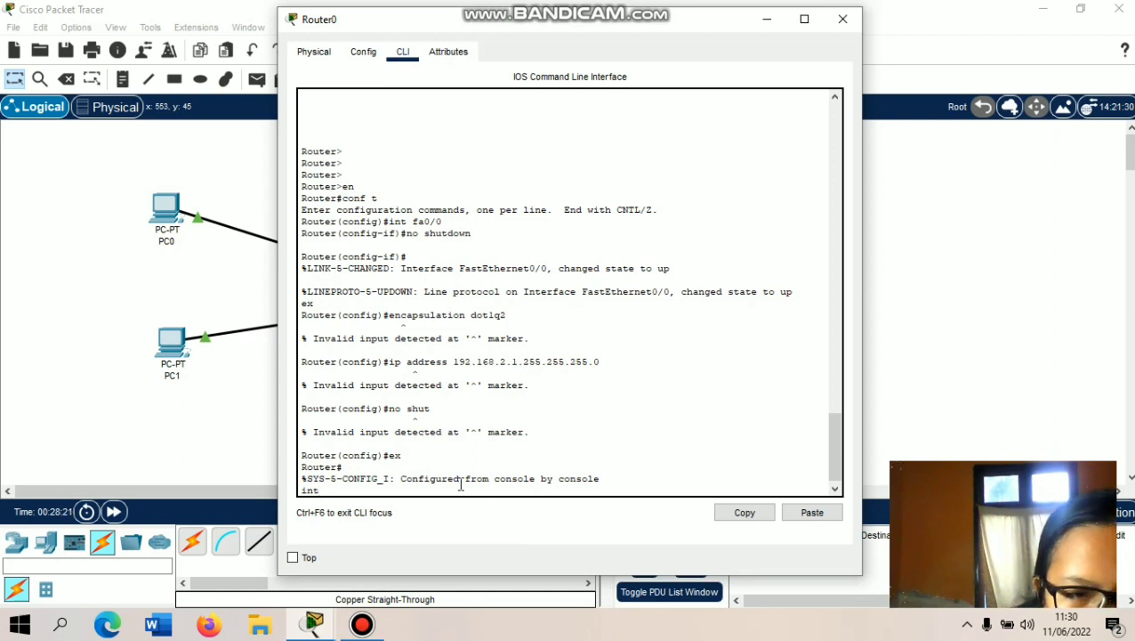
pyautogui.press('BackSpace')
pyautogui.press('BackSpace')
pyautogui.press('BackSpace')
pyautogui.press('Return')
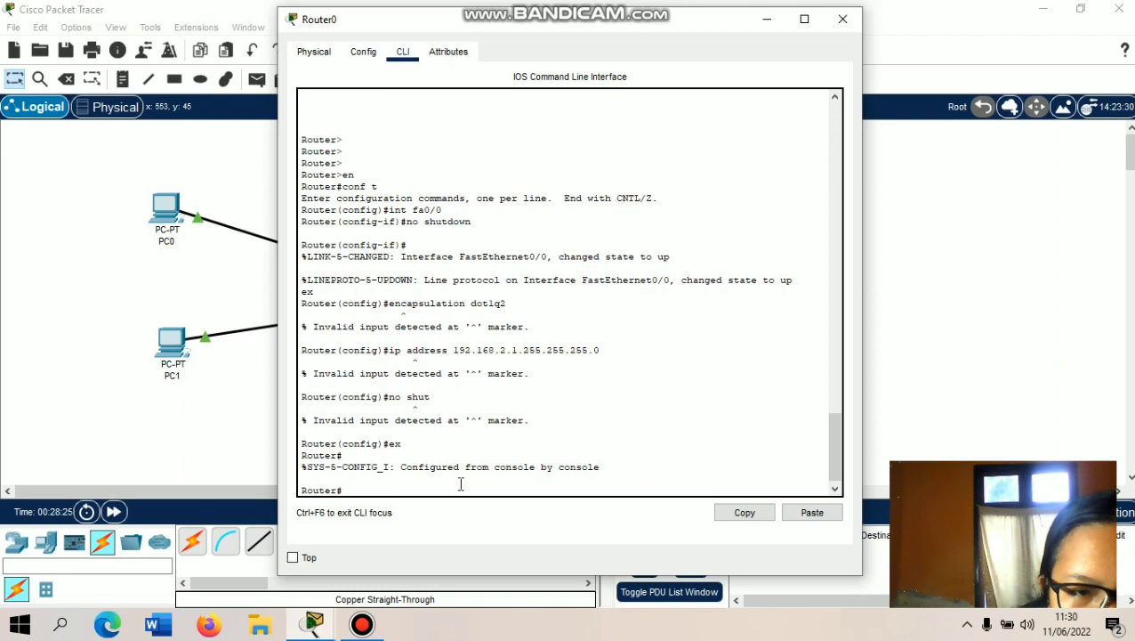
# - Try to select the router's FastEthernet0/0.3 subinterface from privileged mode with the command "int fa0/0.3"
pyautogui.write('int')
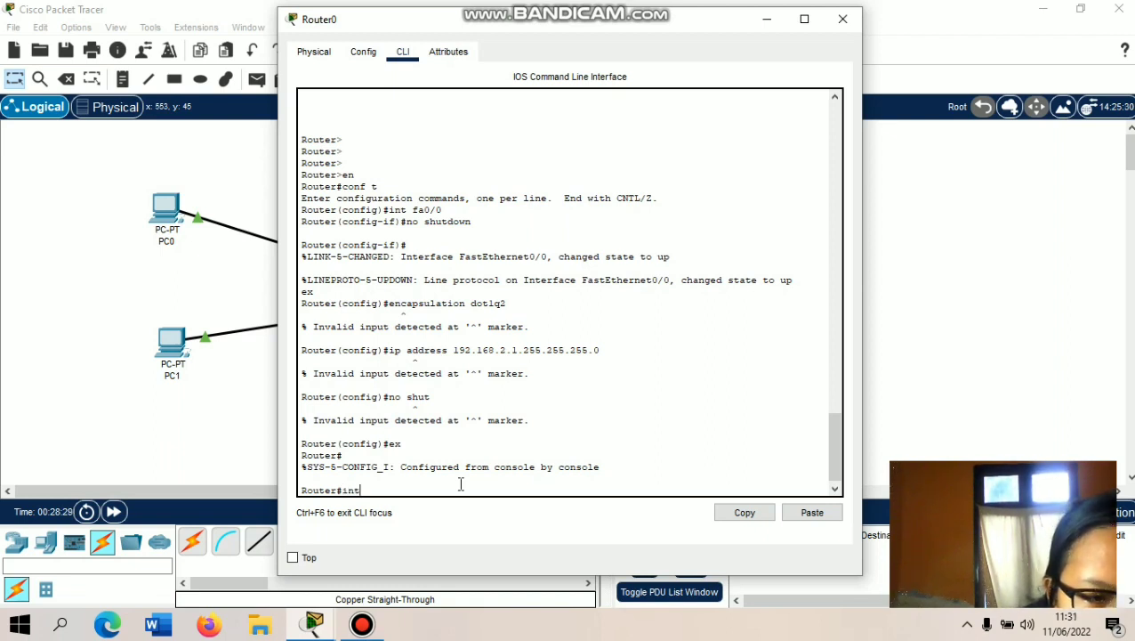
pyautogui.write(' fa')
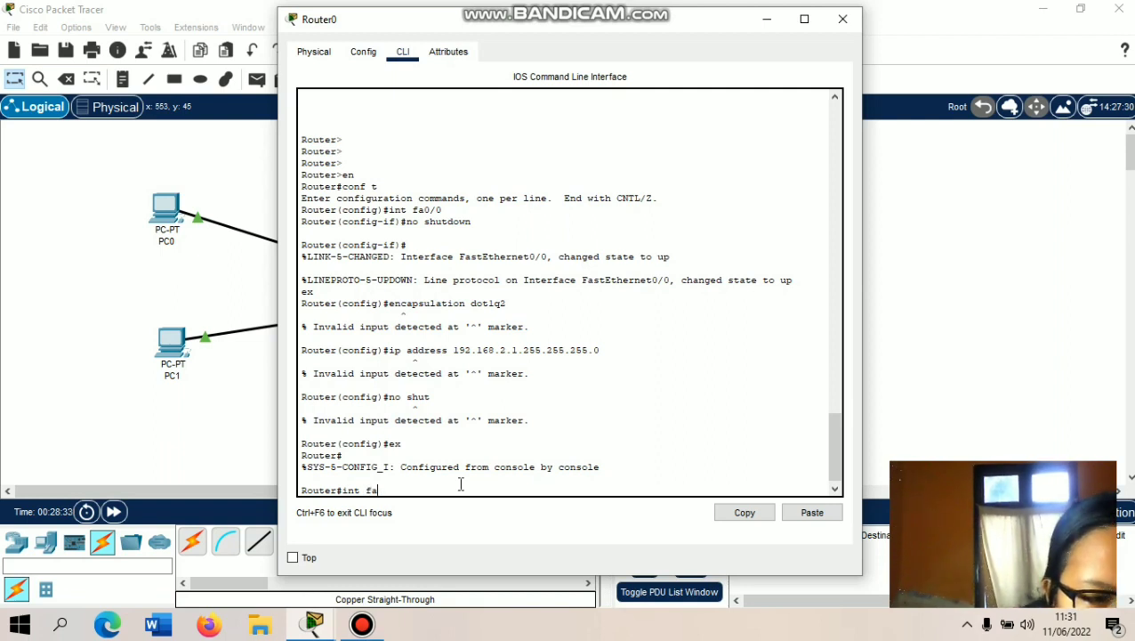
pyautogui.write('0')
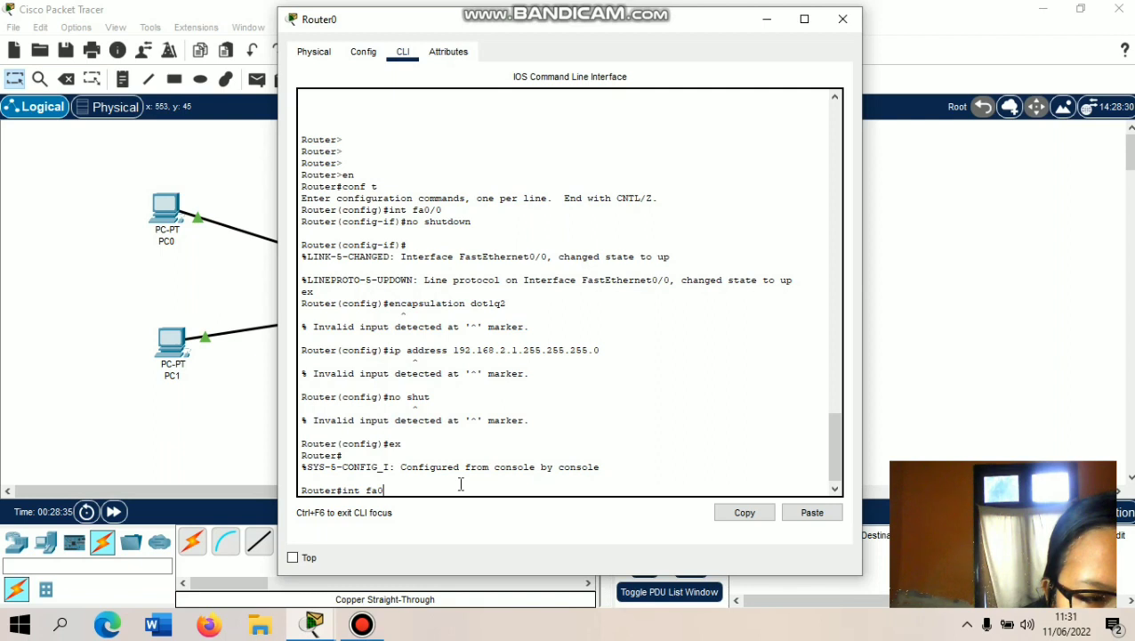
pyautogui.write('/')
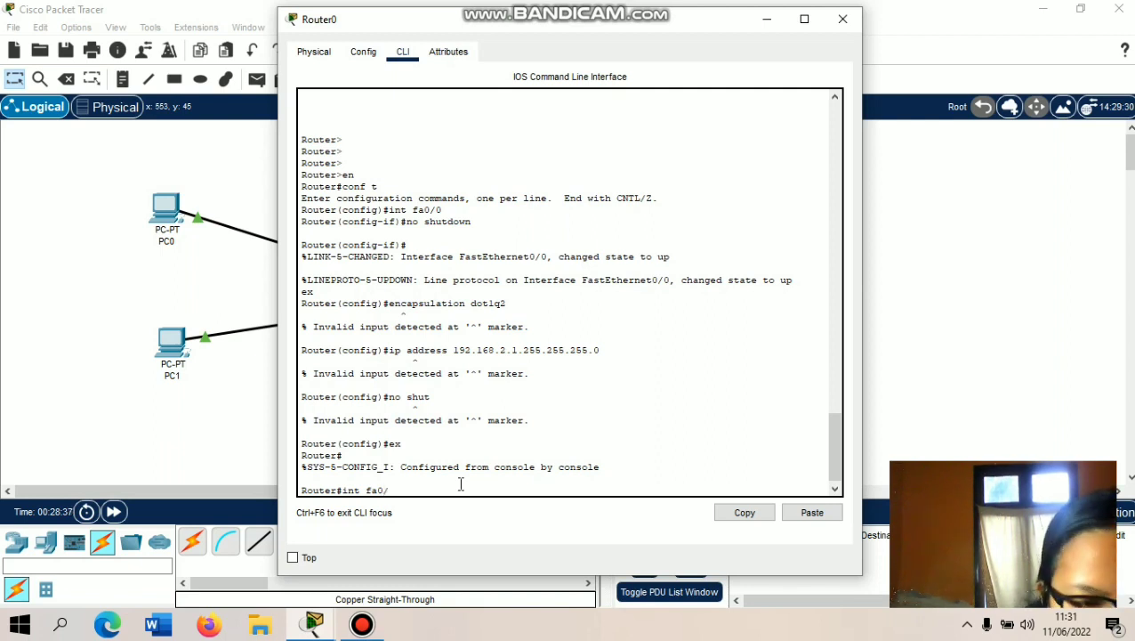
pyautogui.write('0')
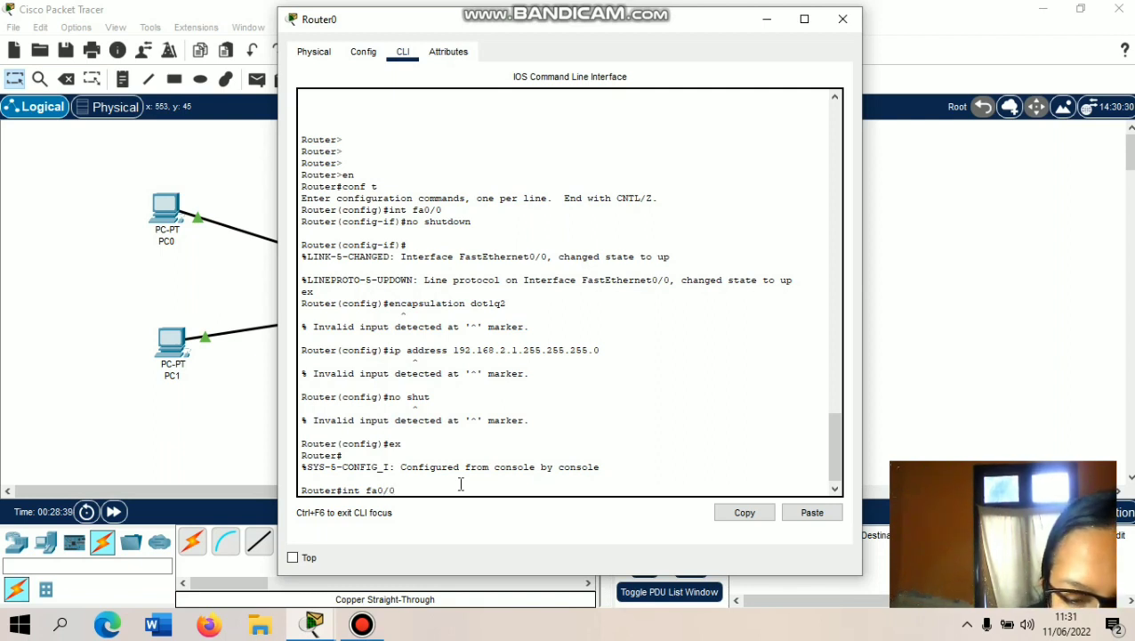
pyautogui.write('.3')
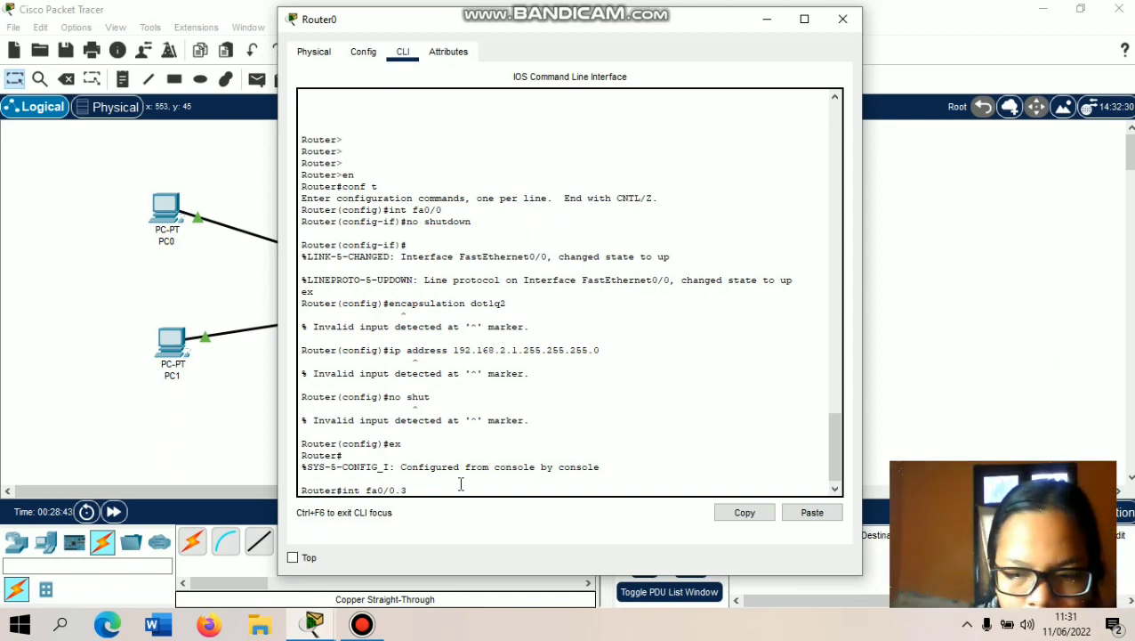
pyautogui.press('Return')
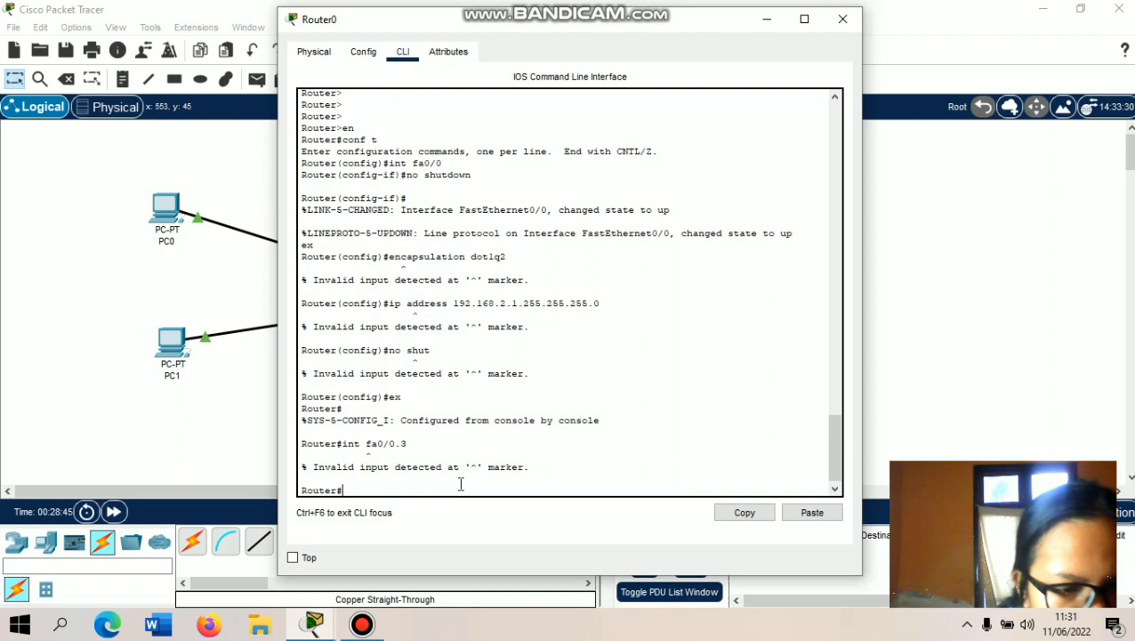
# - Try to set the encapsulation from privileged mode with the command "encapsulation dot 1q3"
pyautogui.write('en')
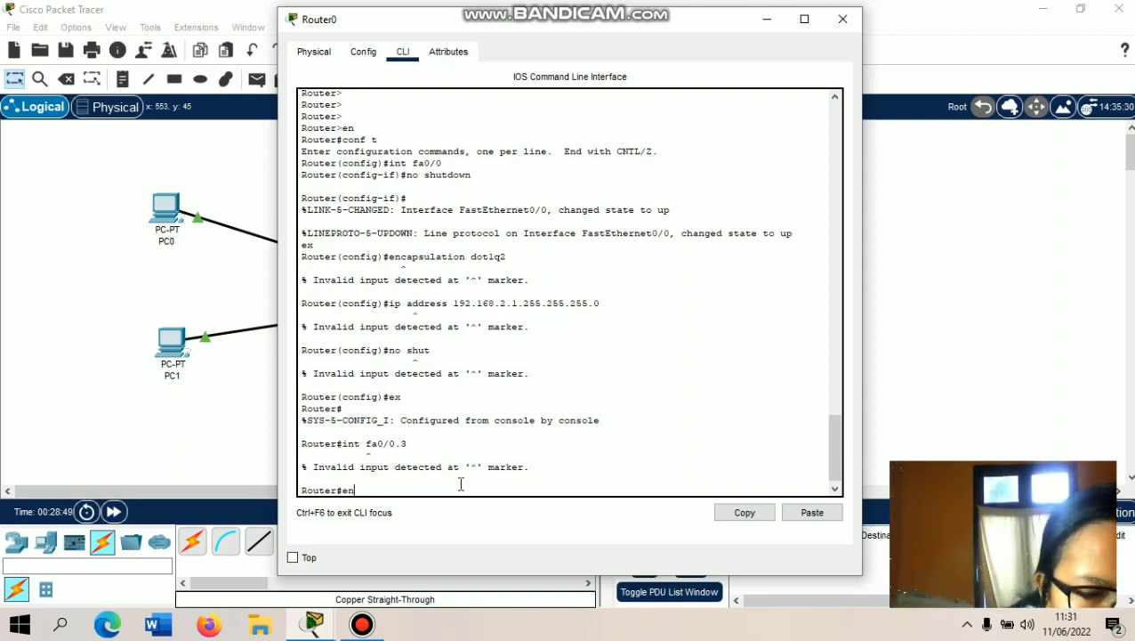
pyautogui.write('capsula')
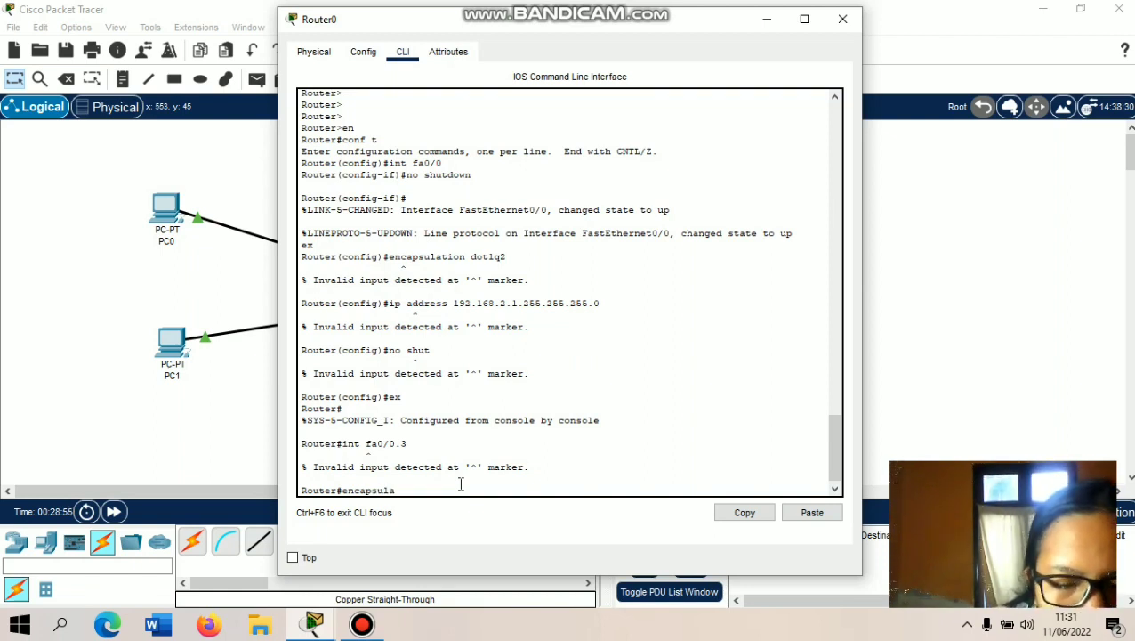
pyautogui.write('tion')
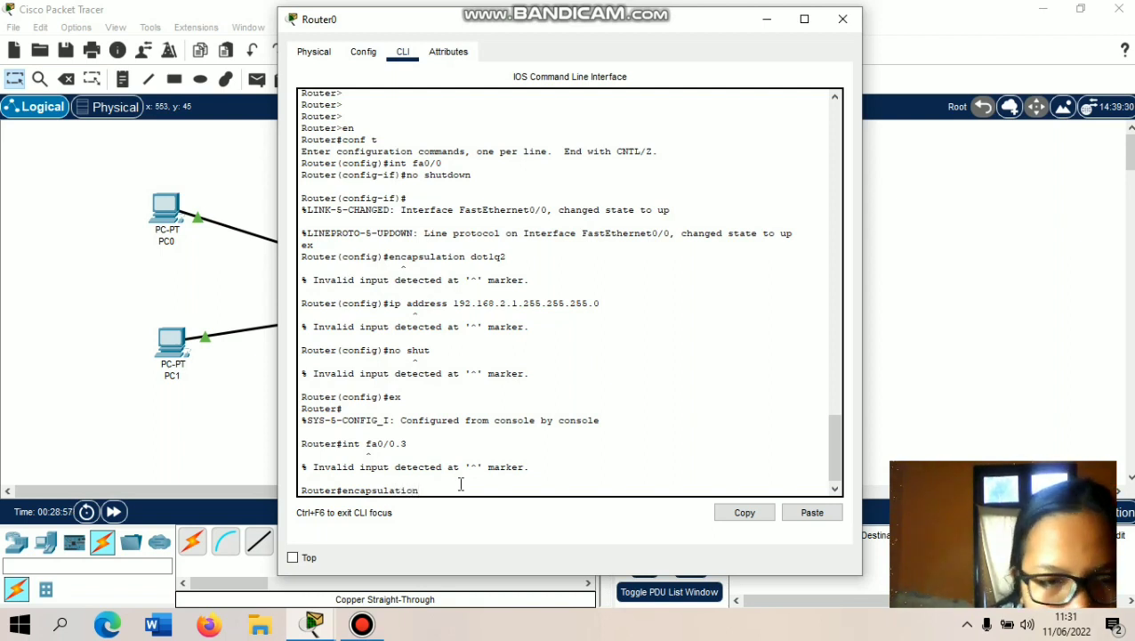
pyautogui.write('dot')
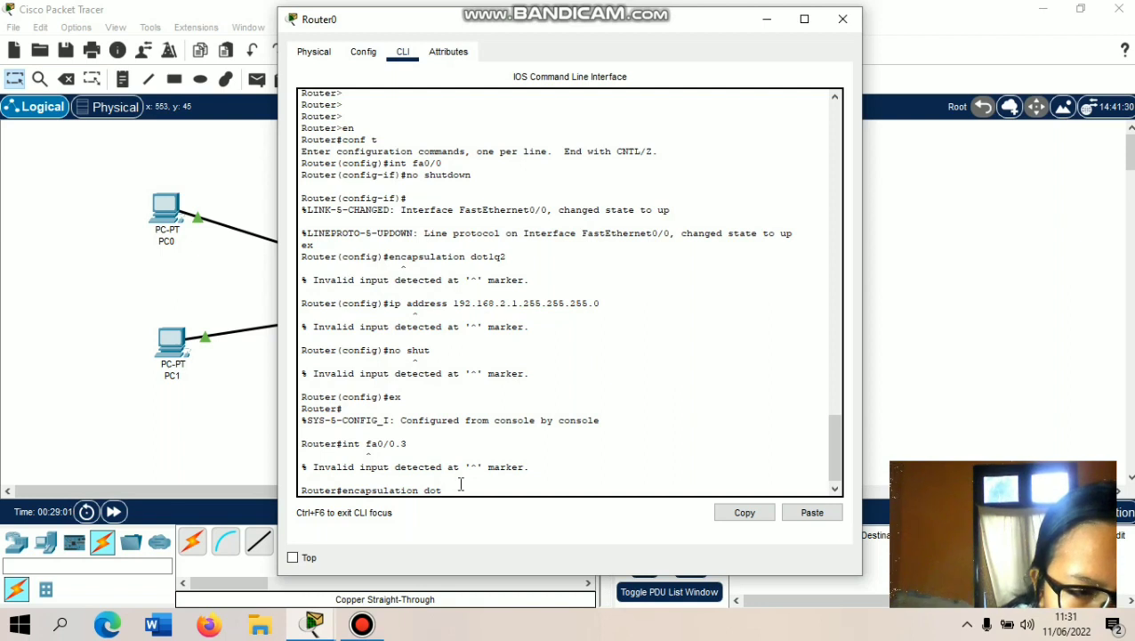
pyautogui.write(' 1')
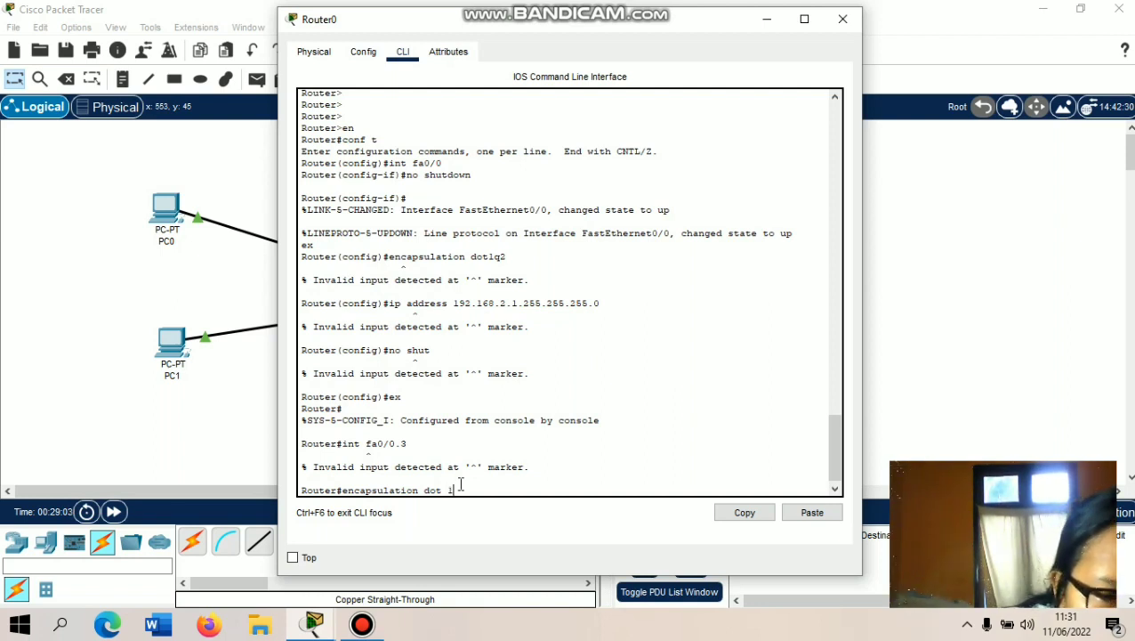
pyautogui.write('q0')
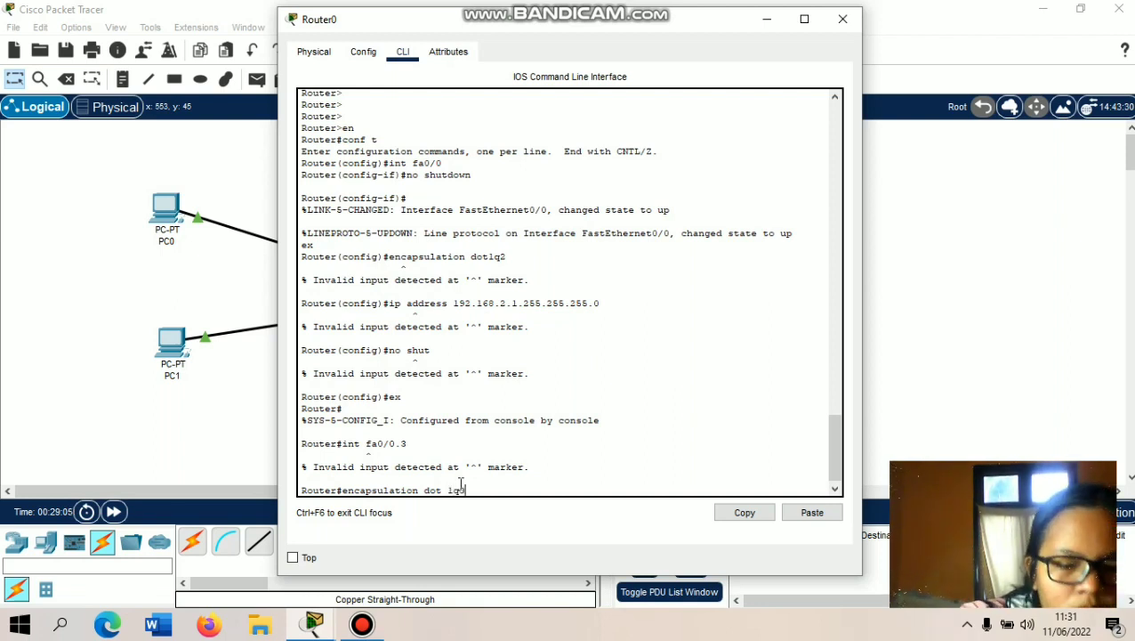
pyautogui.press('Return')
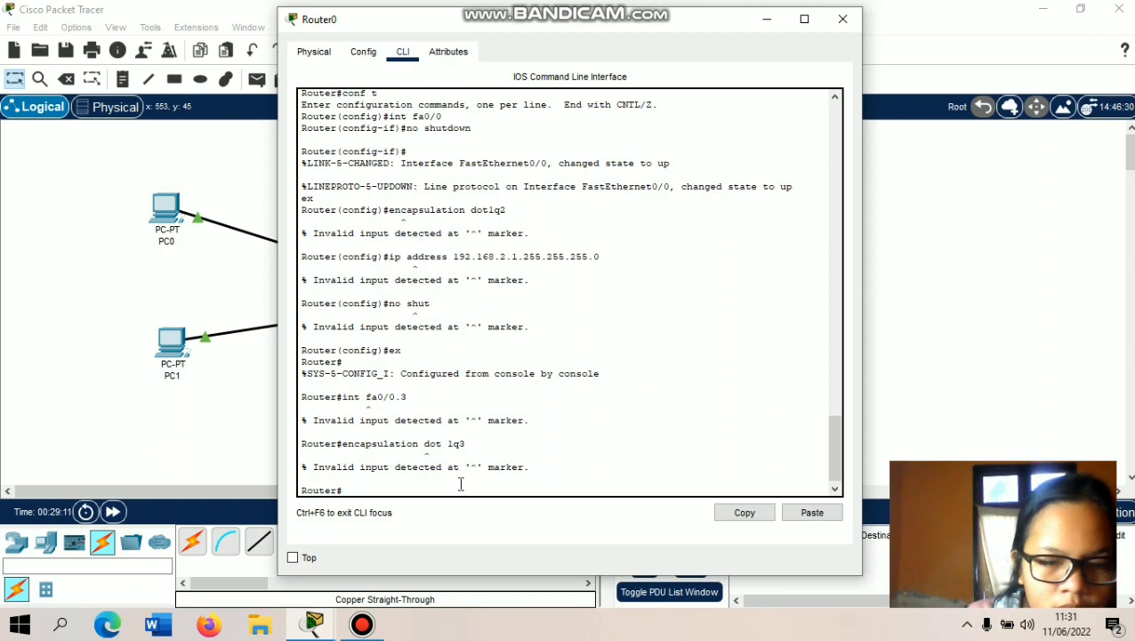
# - Try to assign the router's address and subnet mask from privileged mode with the command "ip address 192.168.3.1.255.255.255.0"
pyautogui.write('ip')
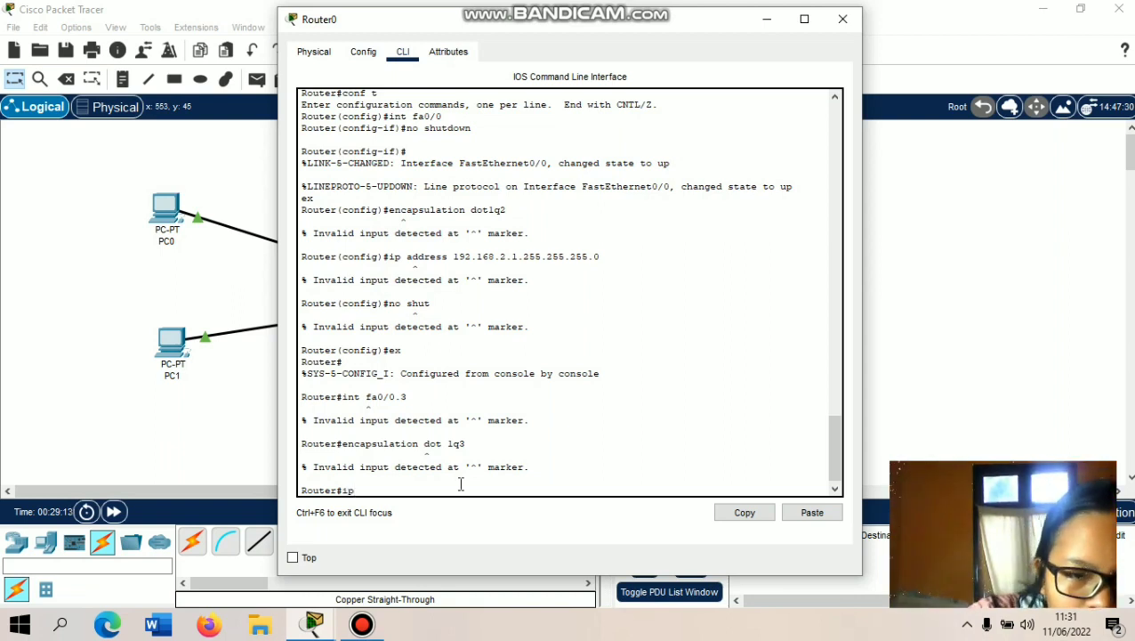
pyautogui.write(' a')
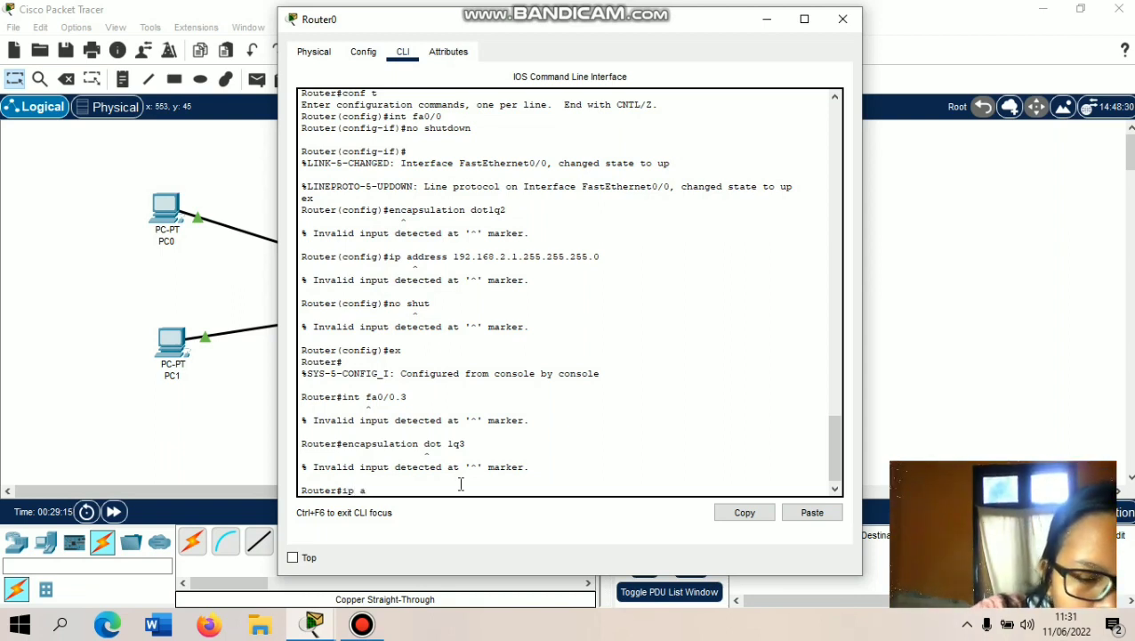
pyautogui.write('ddress')
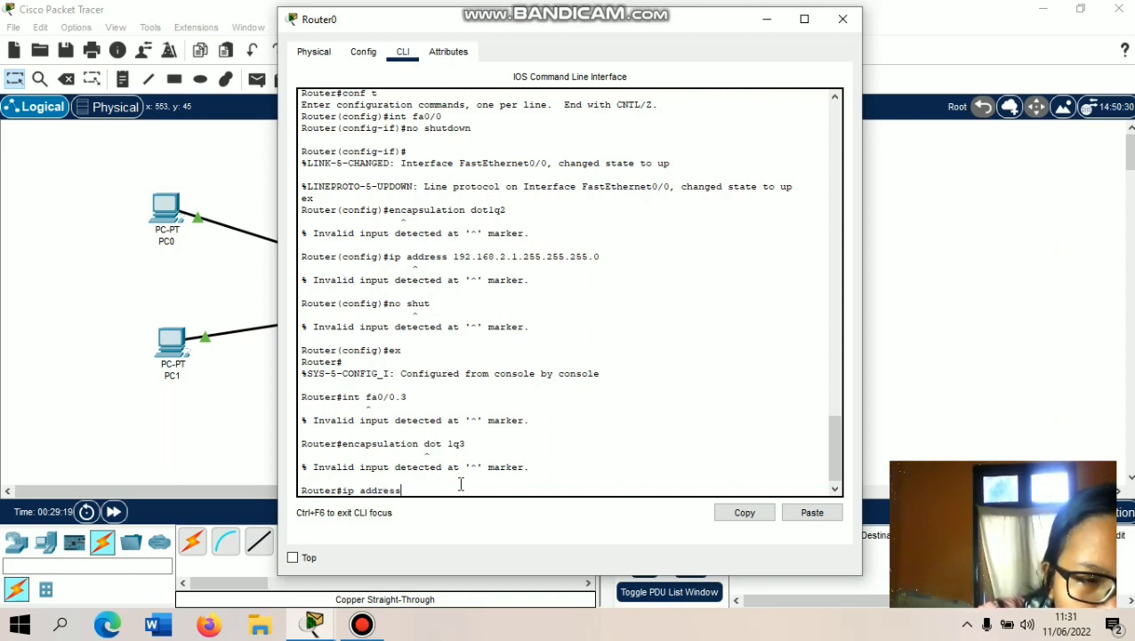
pyautogui.write(' 1')
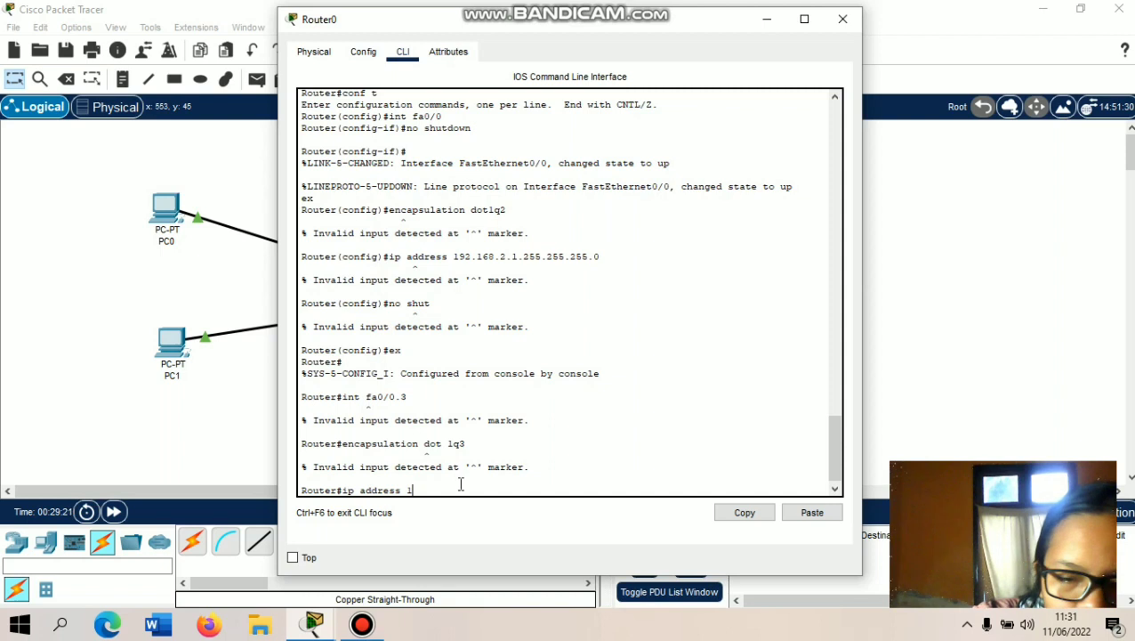
pyautogui.write('92')
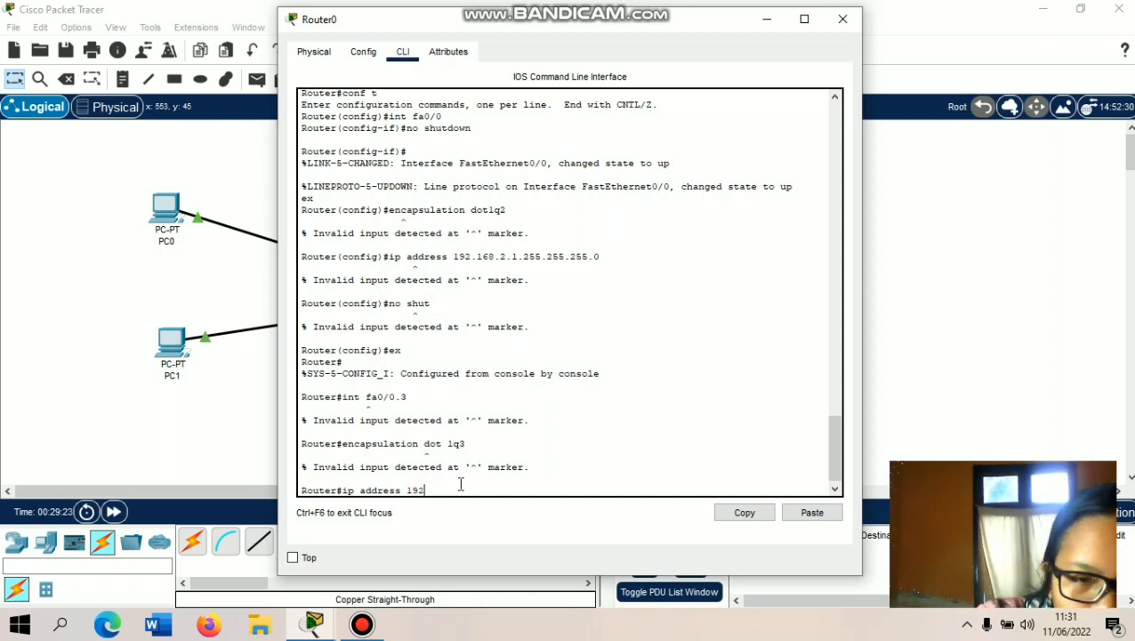
pyautogui.write('.1')
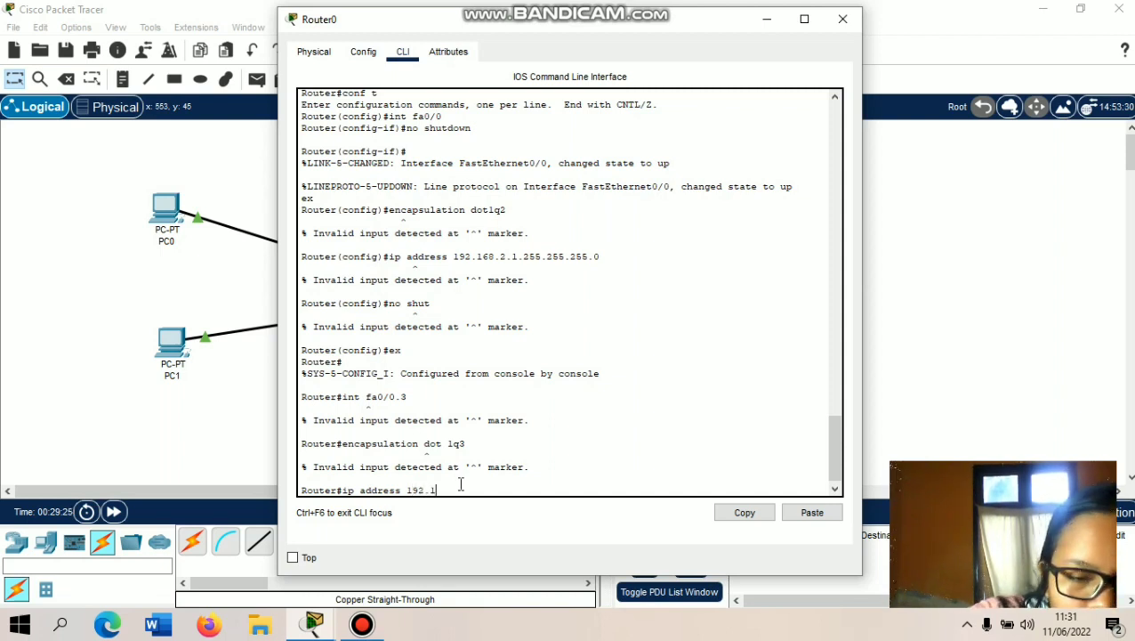
pyautogui.write('68.3')
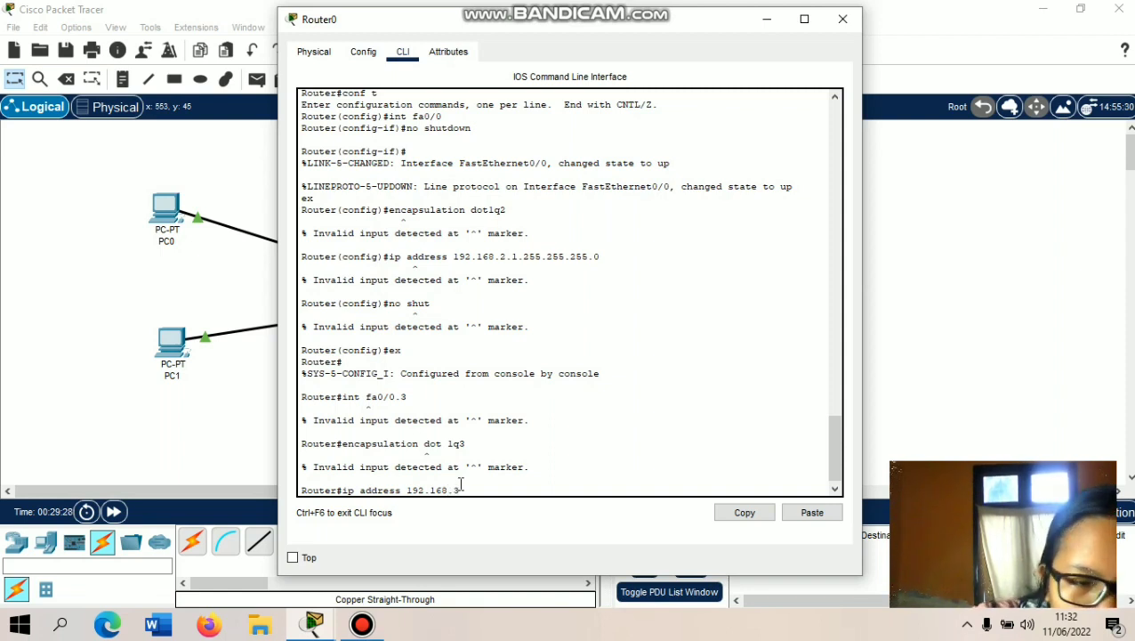
pyautogui.write('.1')
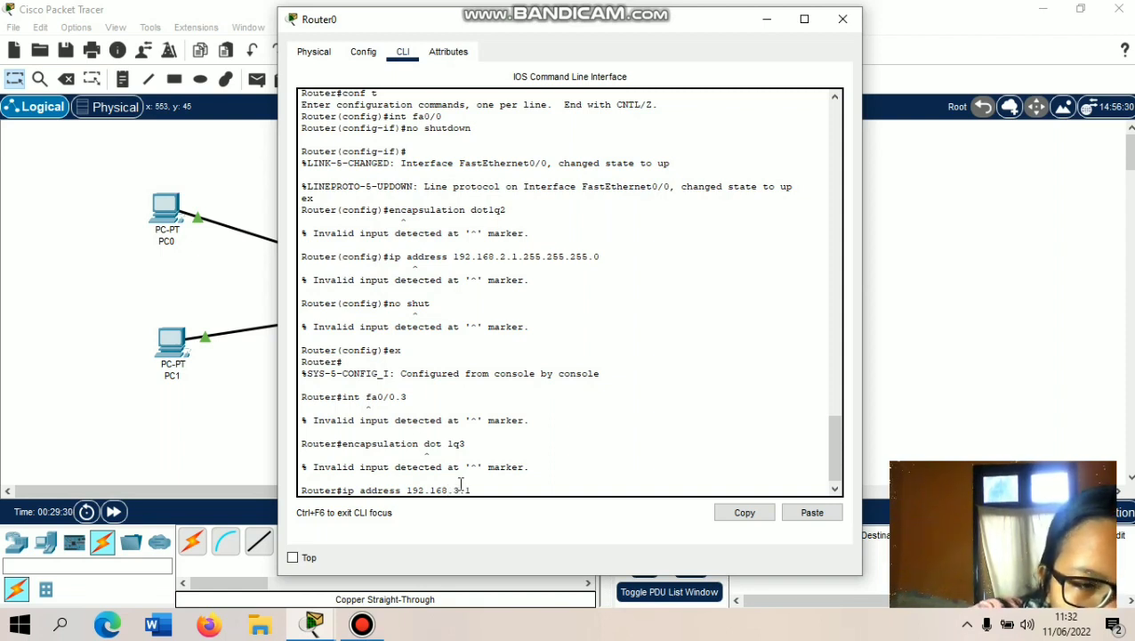
pyautogui.write('.255')
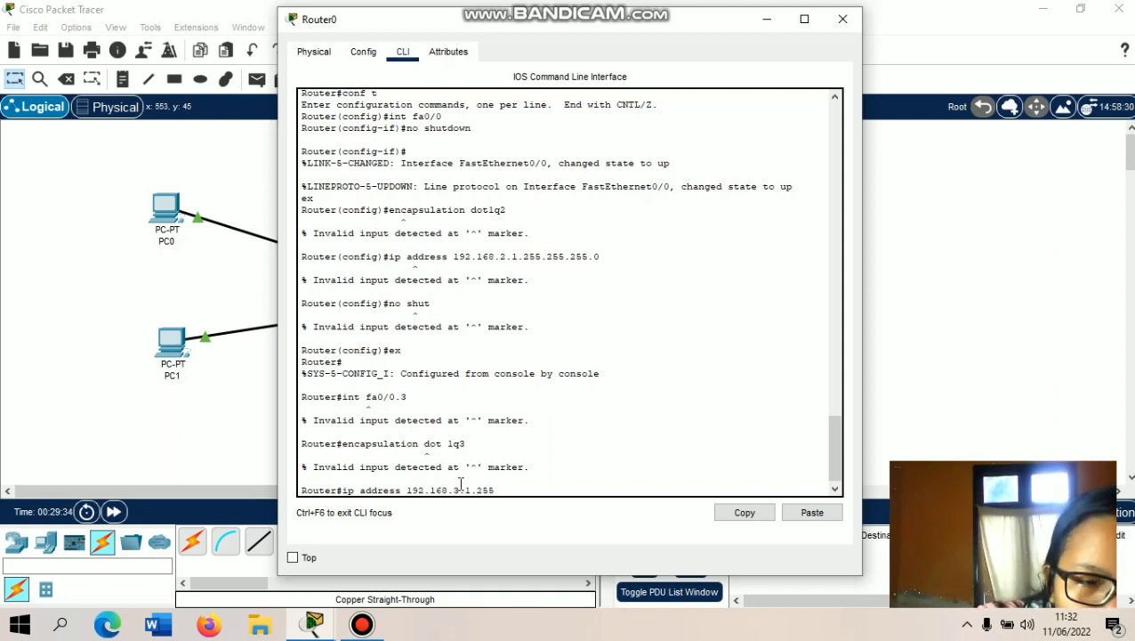
pyautogui.write('.255')
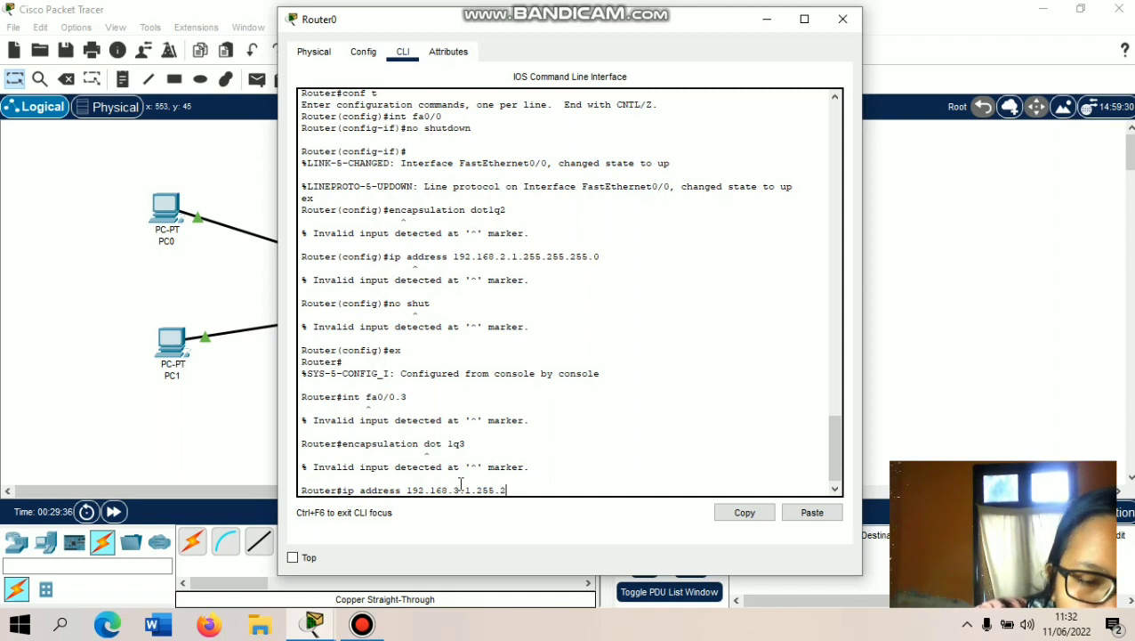
pyautogui.write('.')
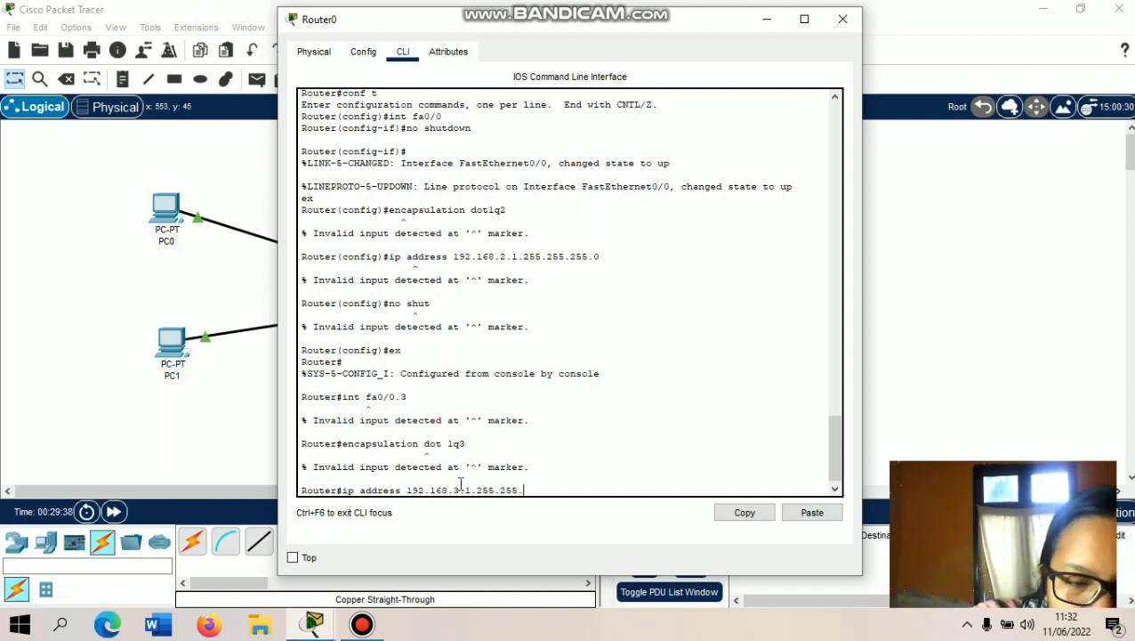
pyautogui.write('255')
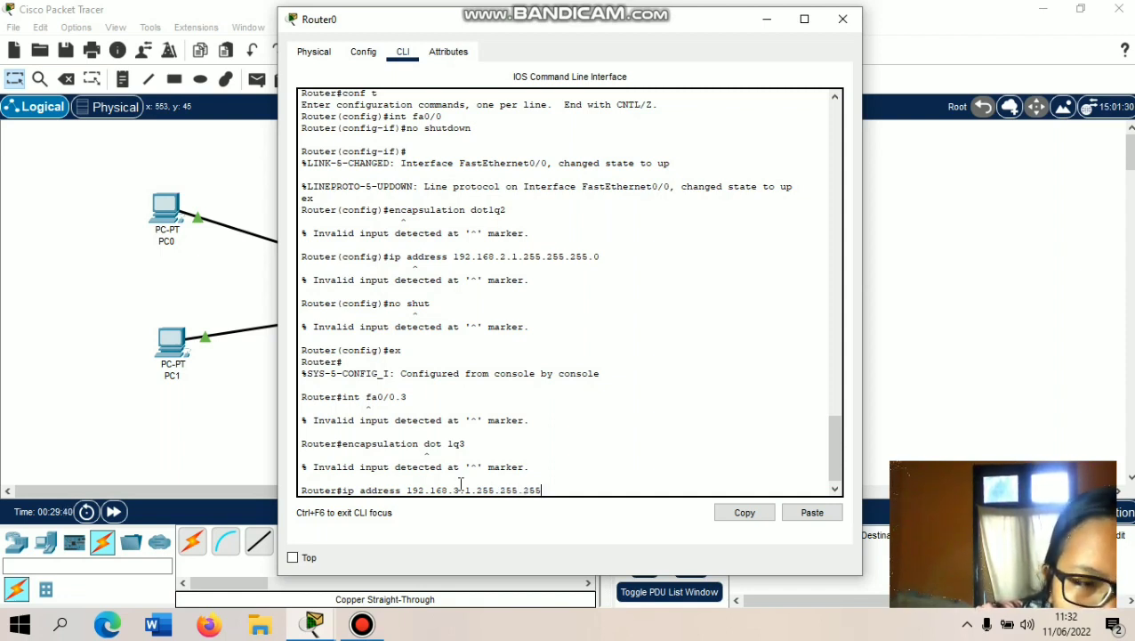
pyautogui.write('.0')
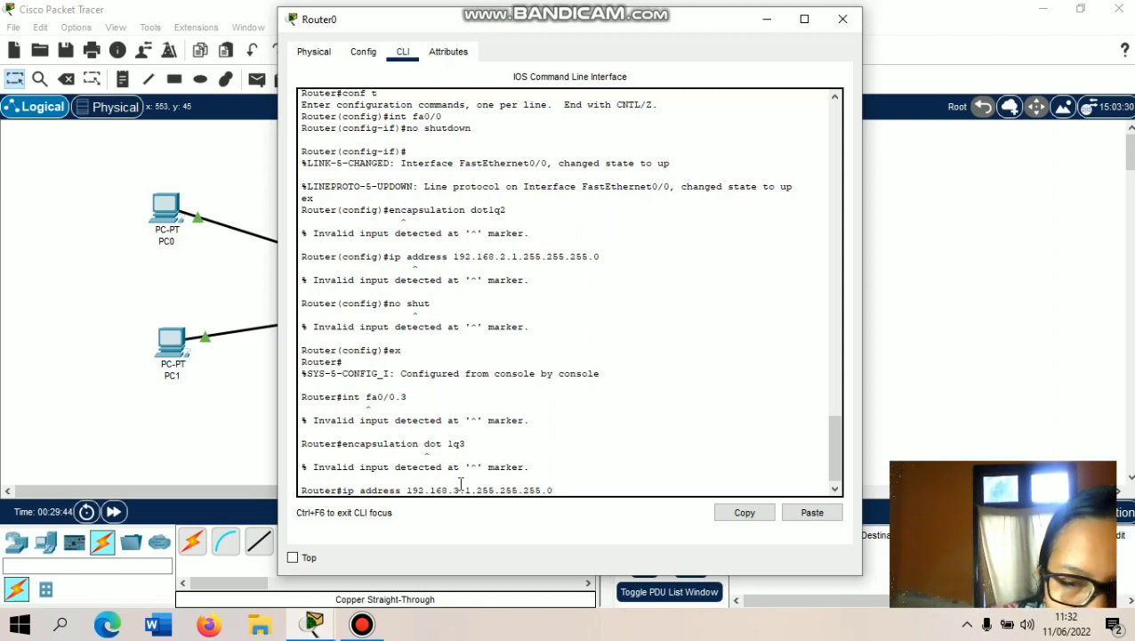
pyautogui.press('Return')
# - Try the command "no shut" in the router's privileged mode and write "exit" at the following prompt
pyautogui.write('no shut')
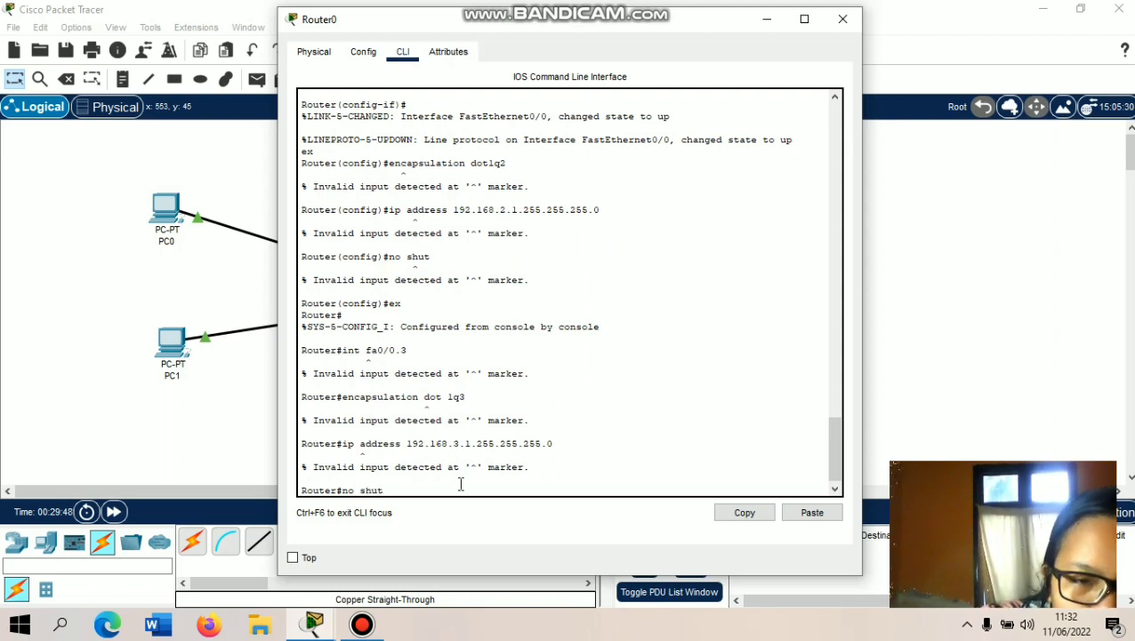
pyautogui.press('Return')
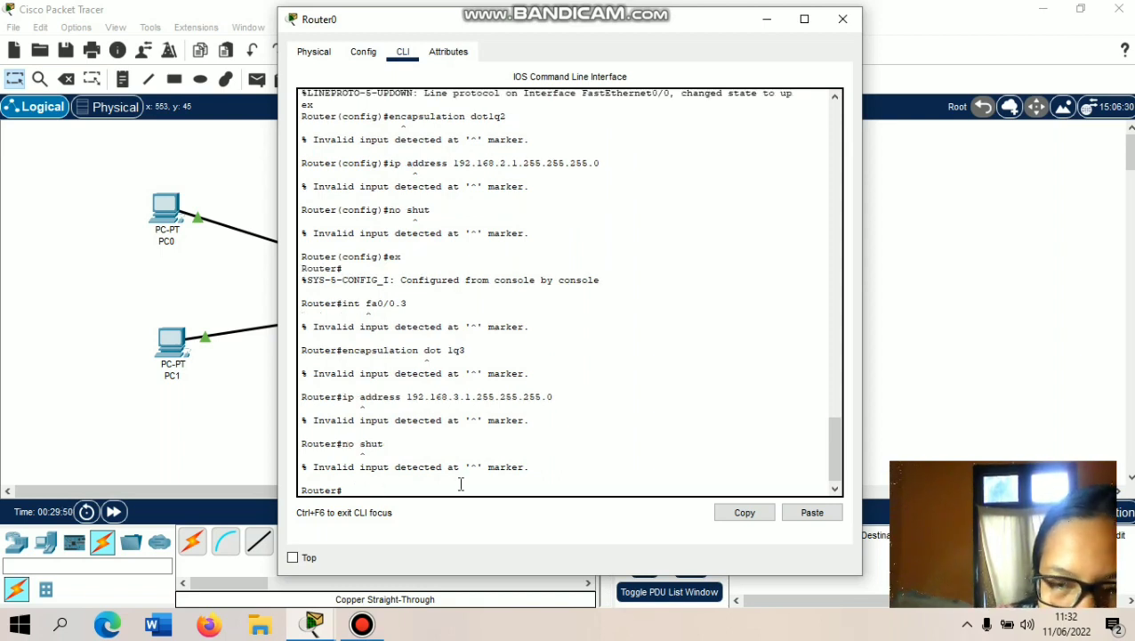
pyautogui.write('ex')
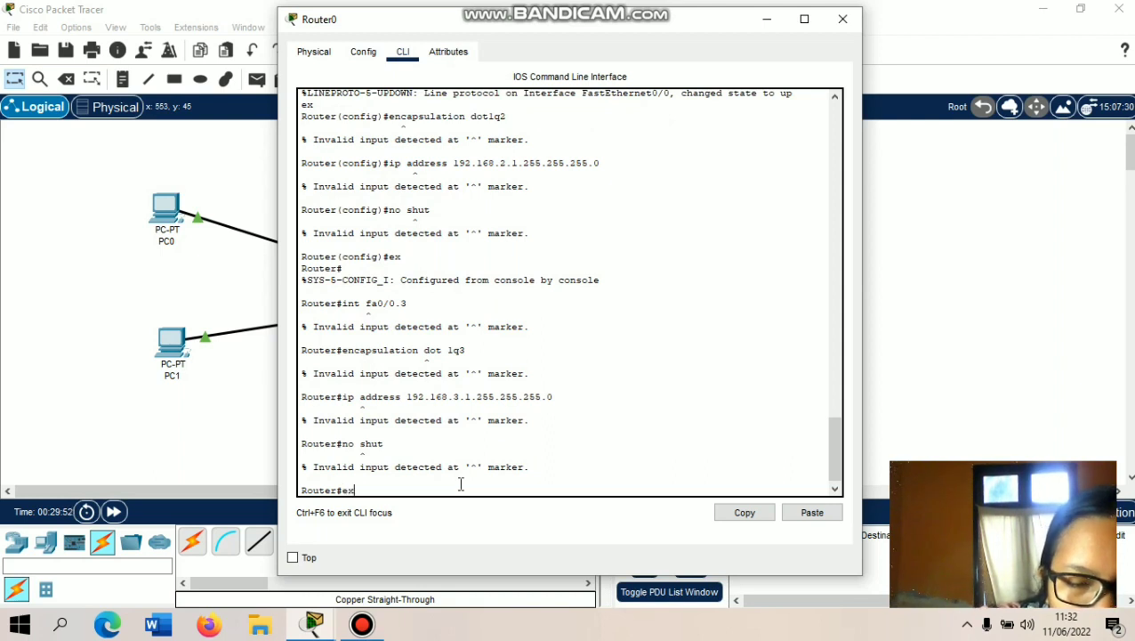
pyautogui.write('it')
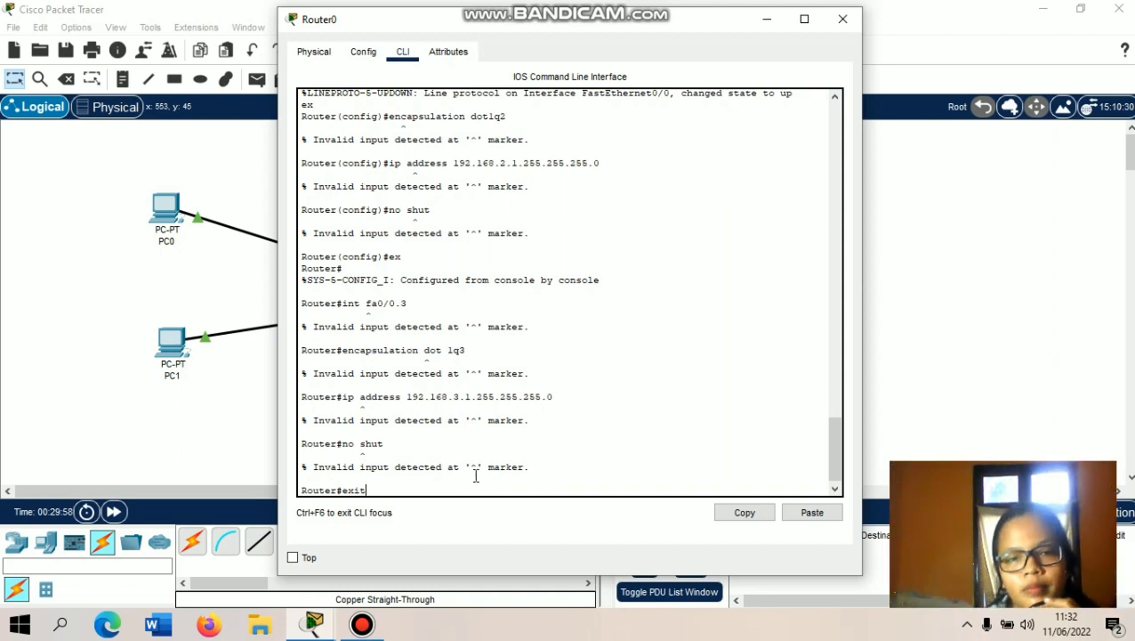
# - Leave the router for Switch0's command line and enter global configuration mode with "en" and "conf t"
pyautogui.click(845, 19)
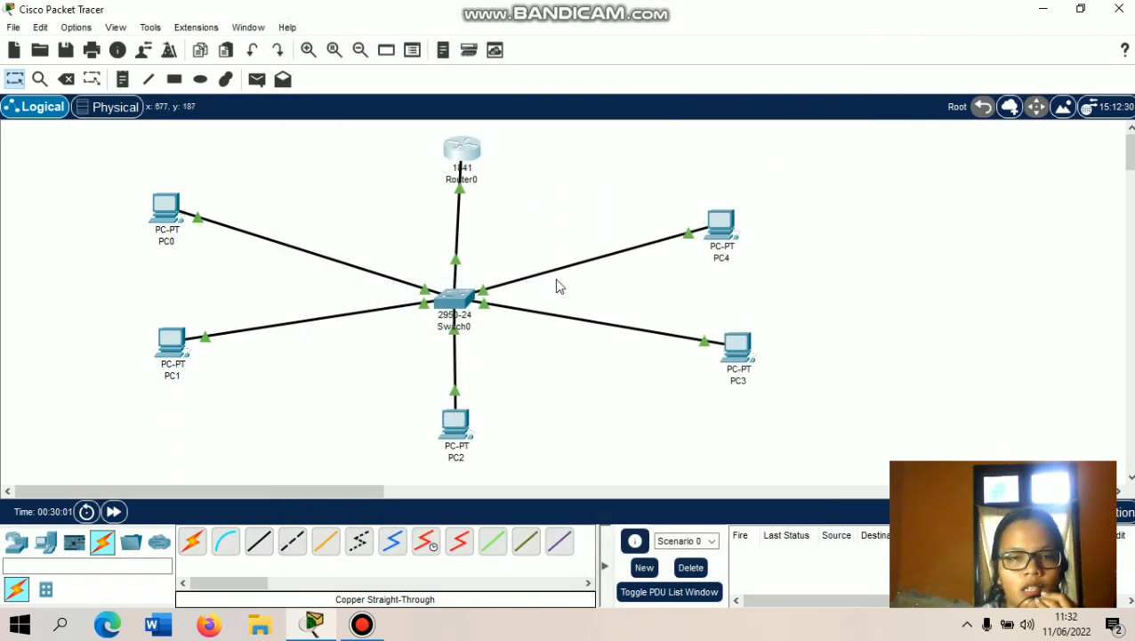
pyautogui.click(456, 312)
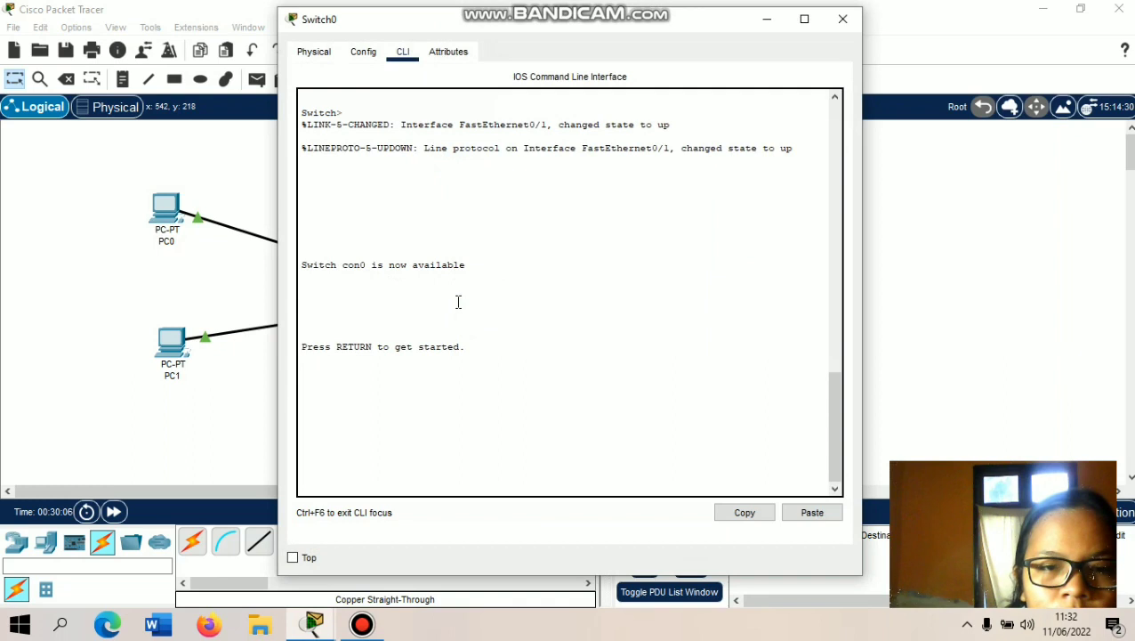
pyautogui.click(458, 371)
pyautogui.press('Return')
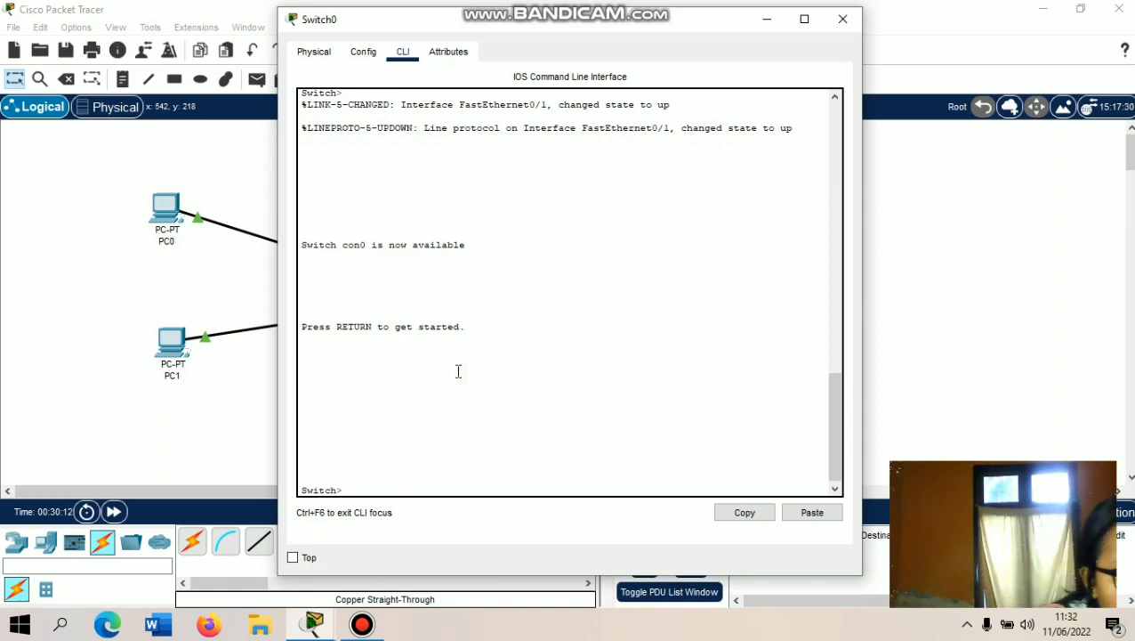
pyautogui.write('en')
pyautogui.press('Return')
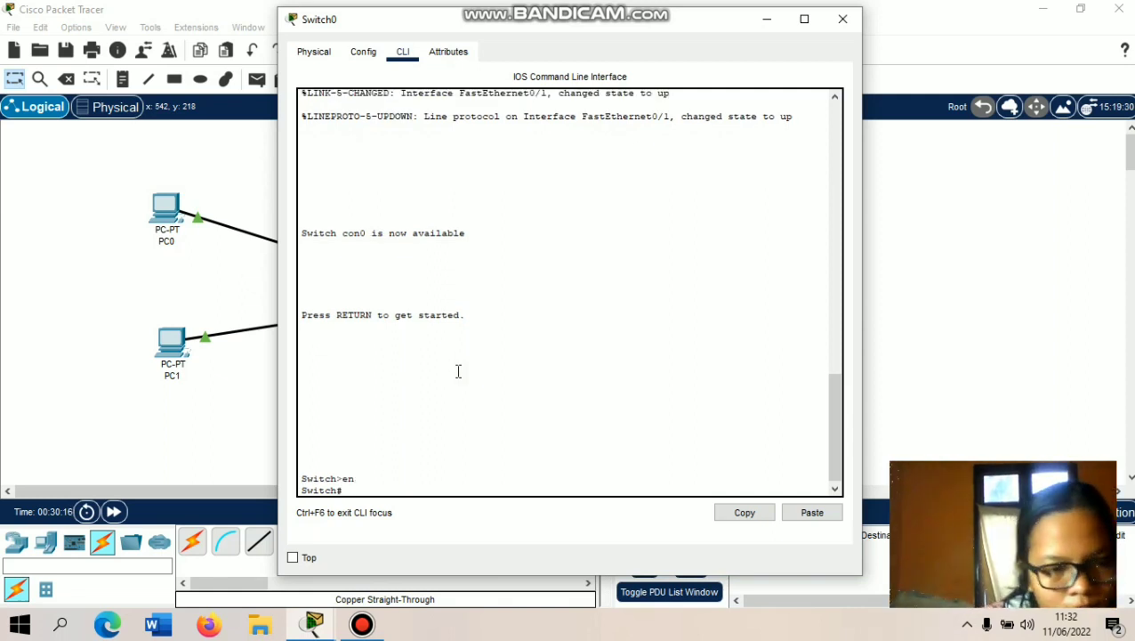
pyautogui.write('con')
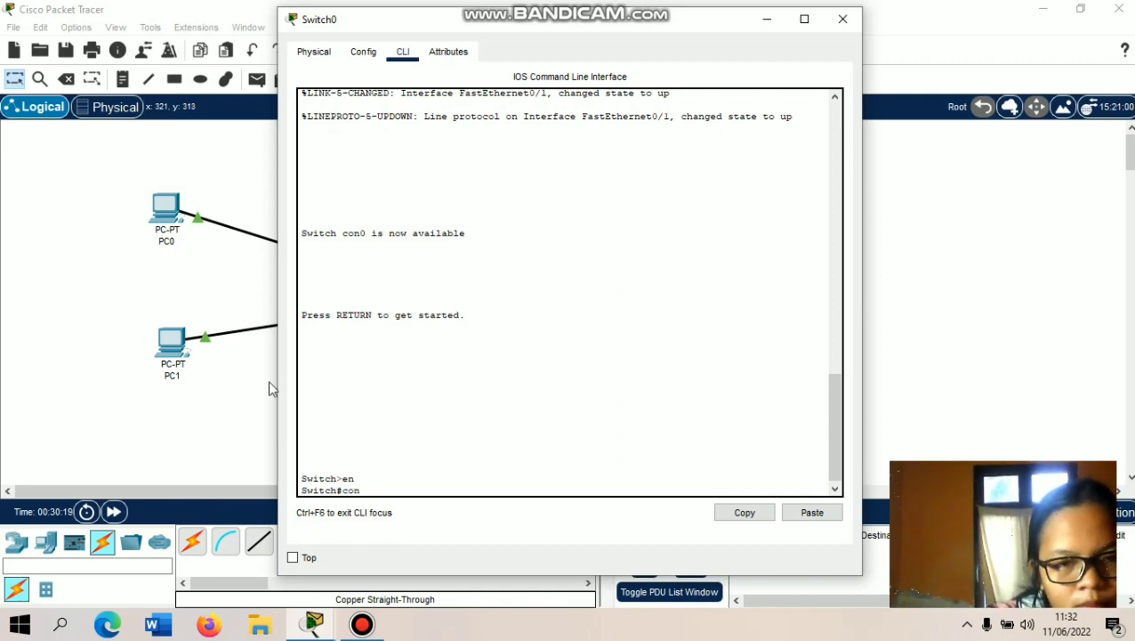
pyautogui.press('BackSpace')
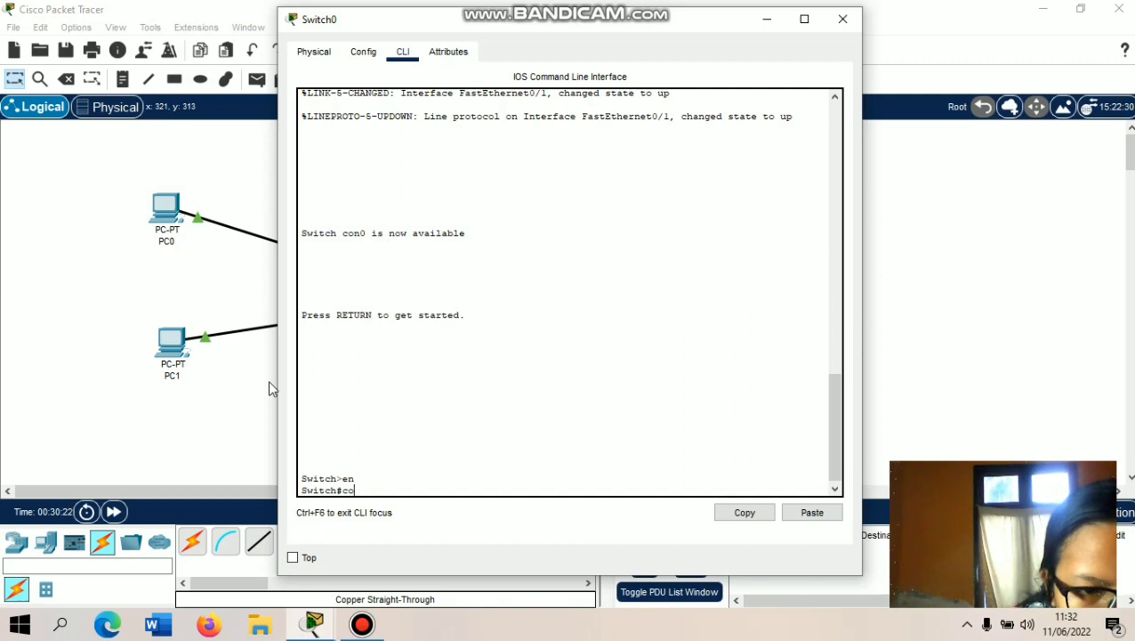
pyautogui.write('nf t')
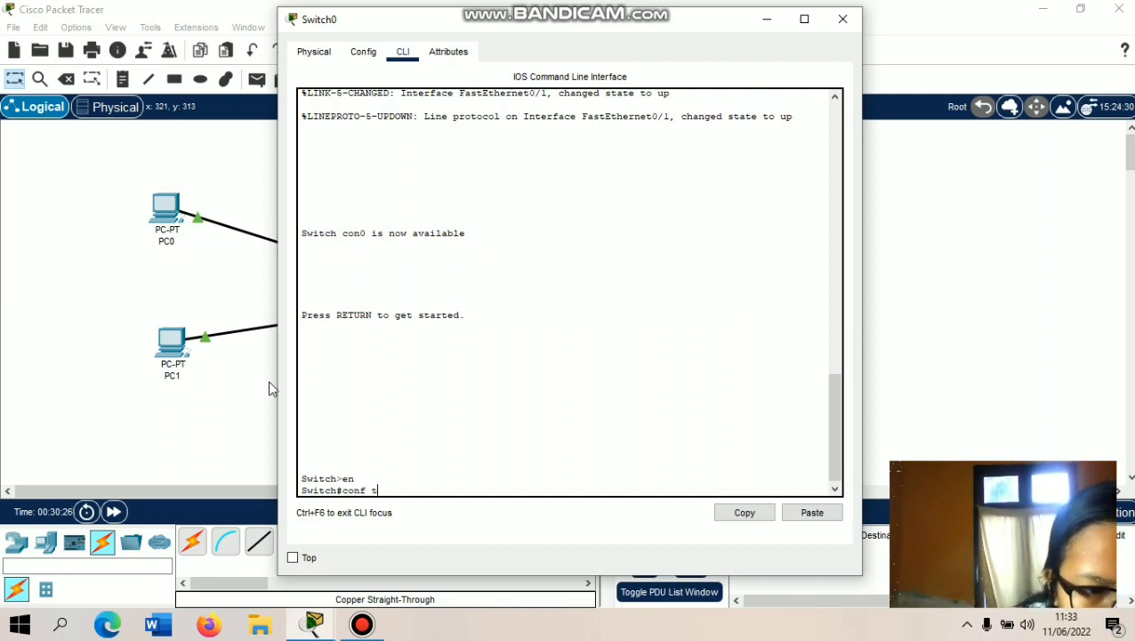
pyautogui.press('Return')
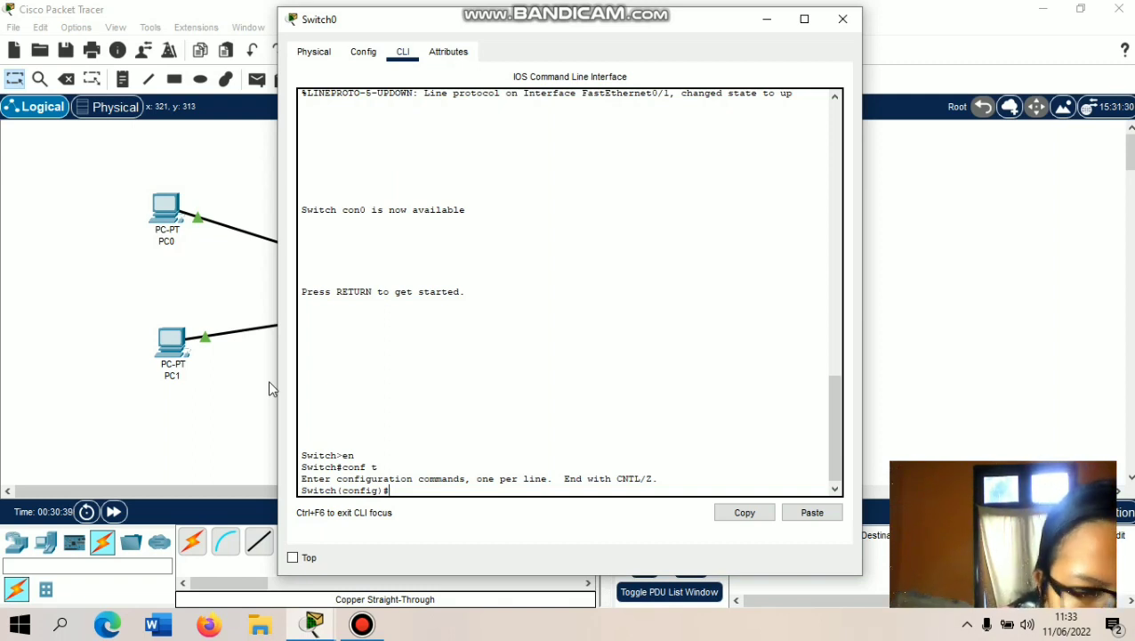
# - Select the switch's FastEthernet0/1 port for configuration with the command "interface fa0/1"
pyautogui.write('int')
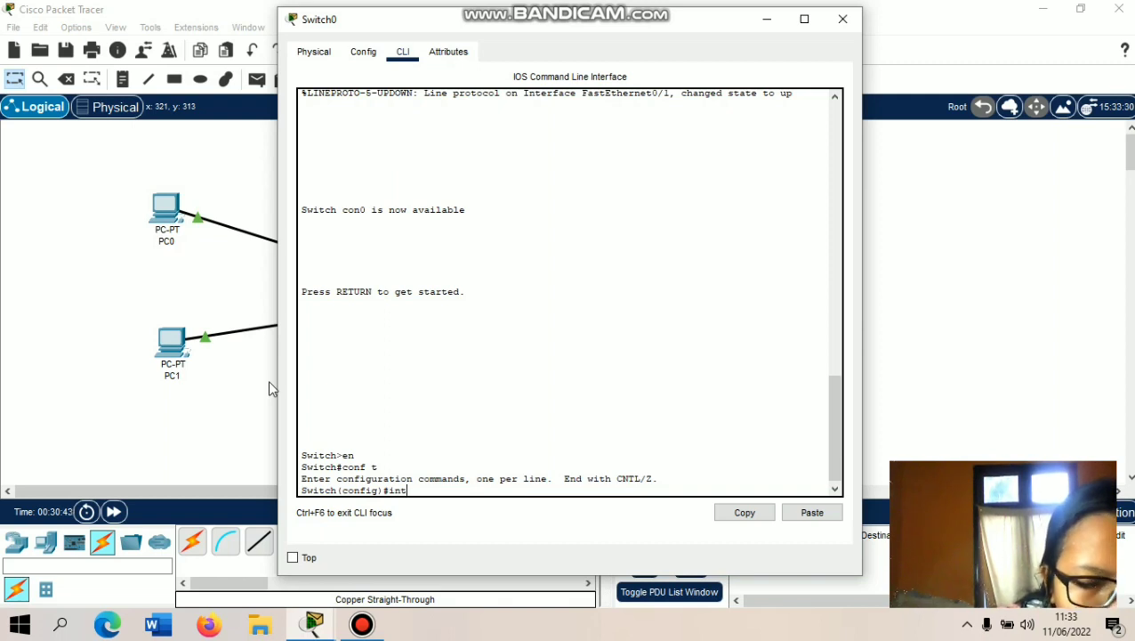
pyautogui.write('erface')
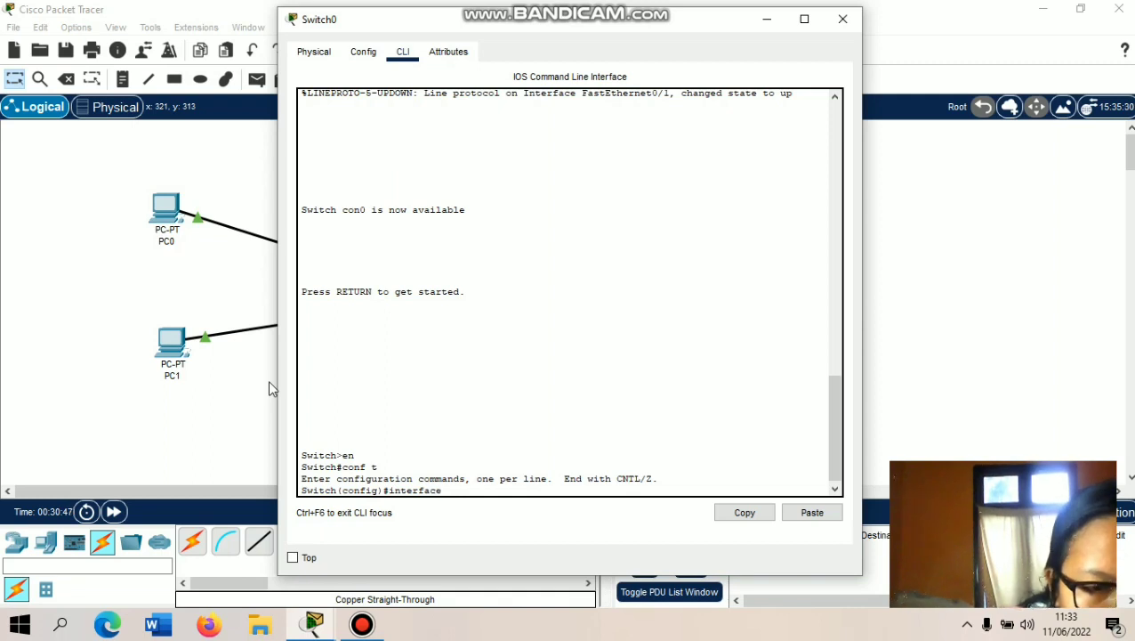
pyautogui.write(' fa0/')
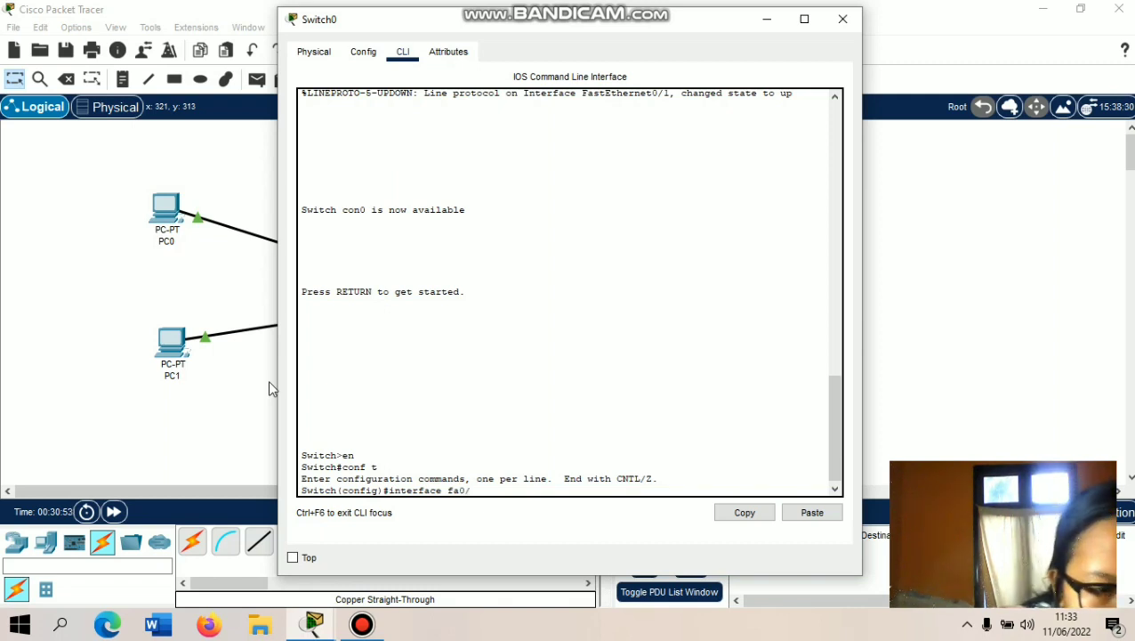
pyautogui.write('1')
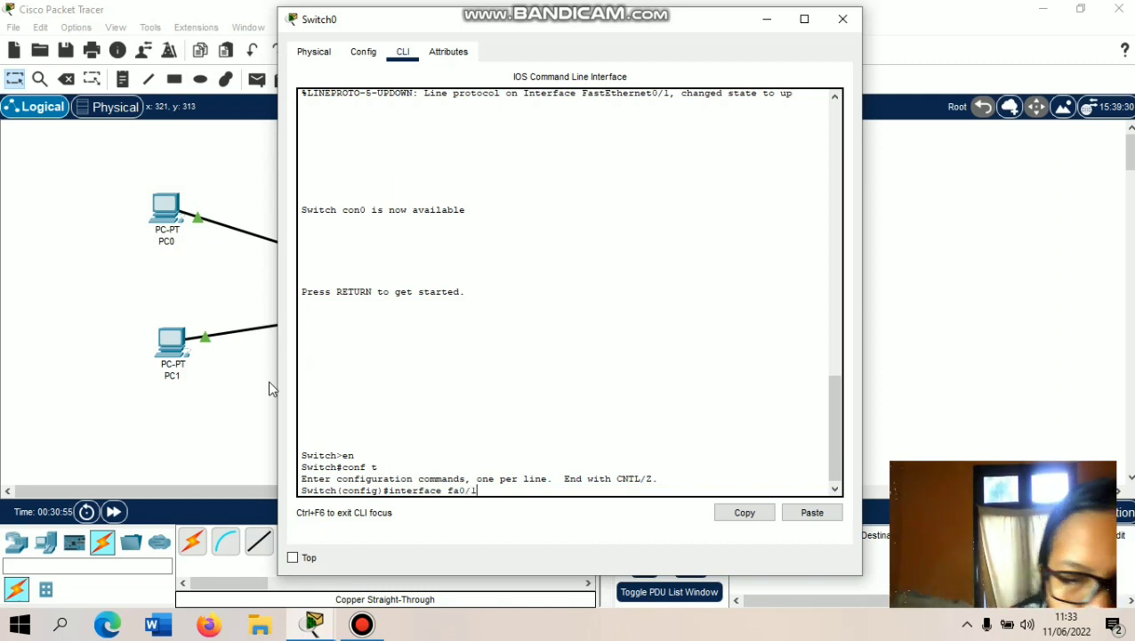
pyautogui.press('Return')
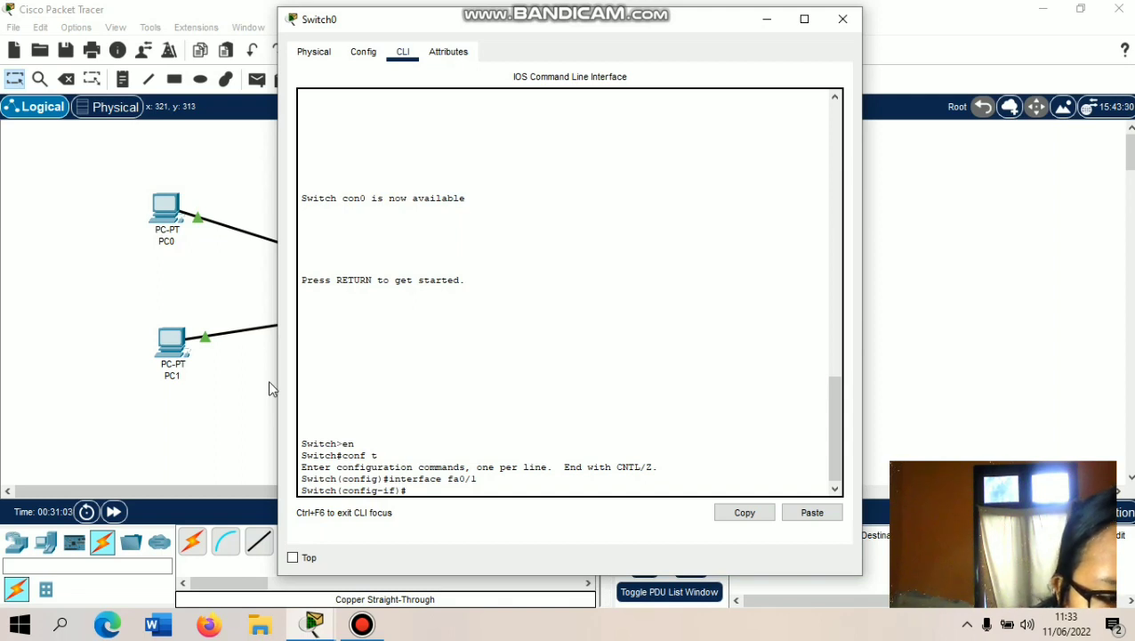
# - Set the switch's FastEthernet0/1 port to trunk with "switchport mode trunk" and return to global configuration mode with "ex"
pyautogui.write('swi')
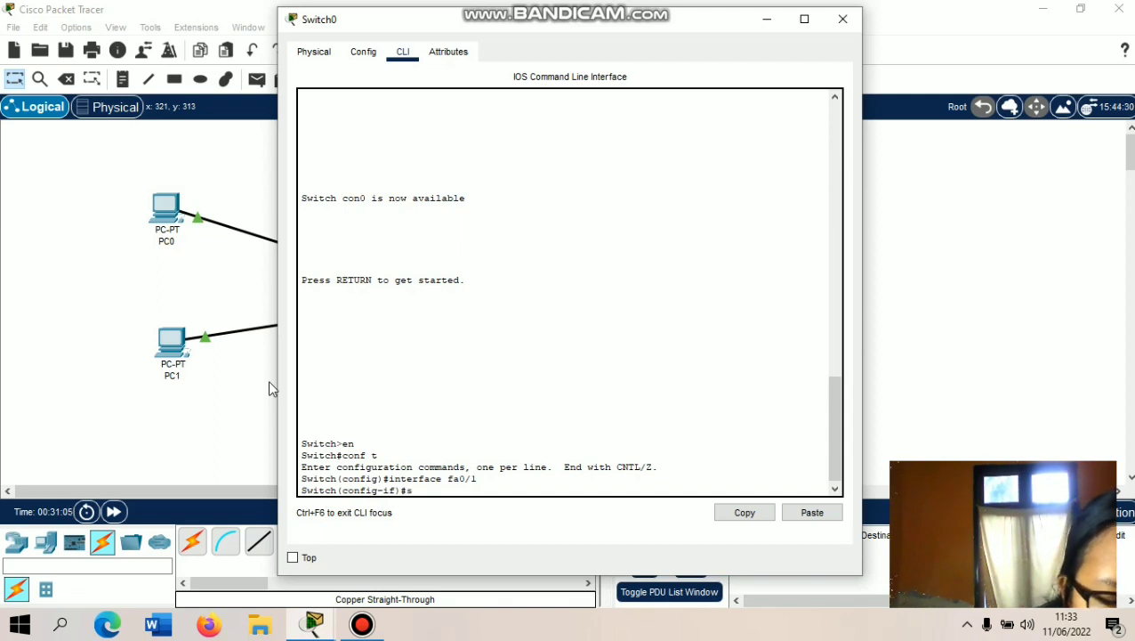
pyautogui.write('tcg')
pyautogui.press('BackSpace')
pyautogui.write('hpo')
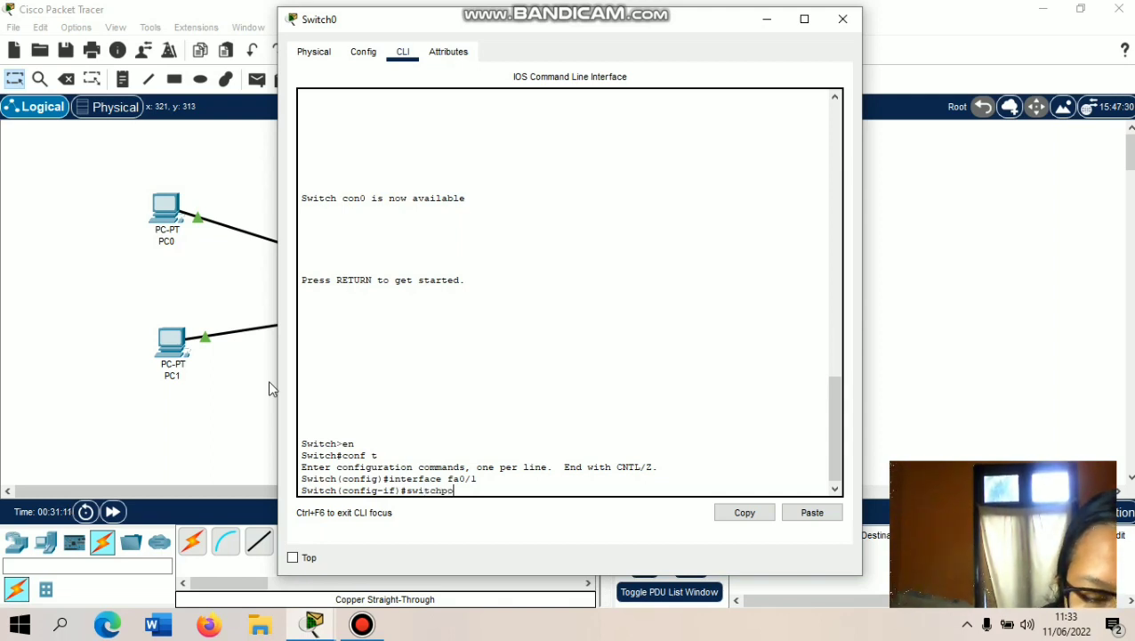
pyautogui.write('rt mode trunk')
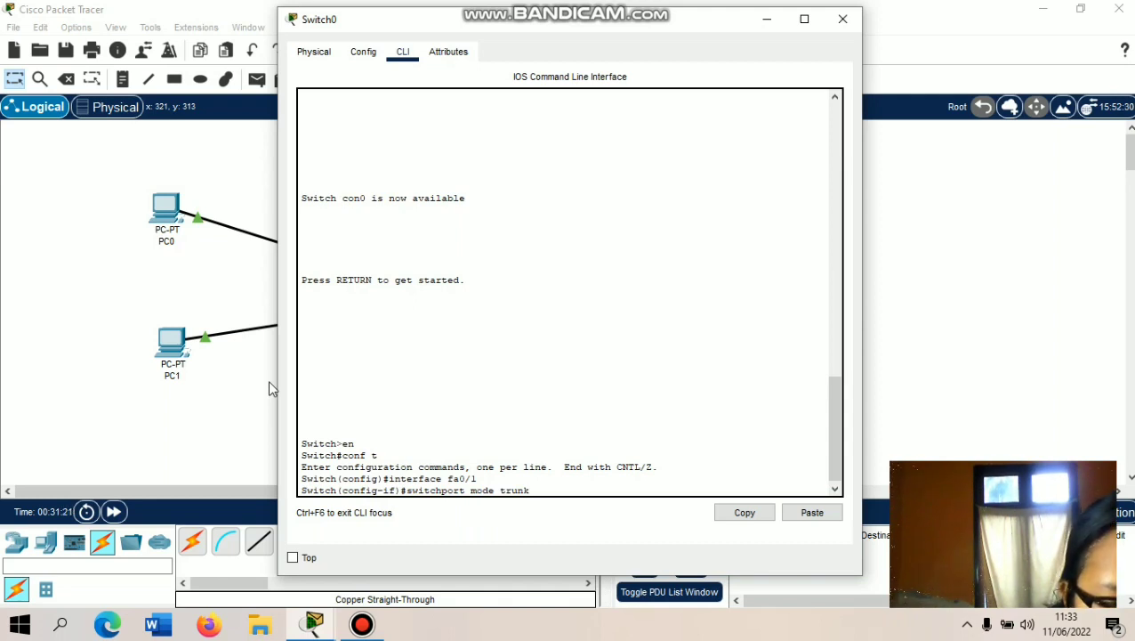
pyautogui.press('Return')
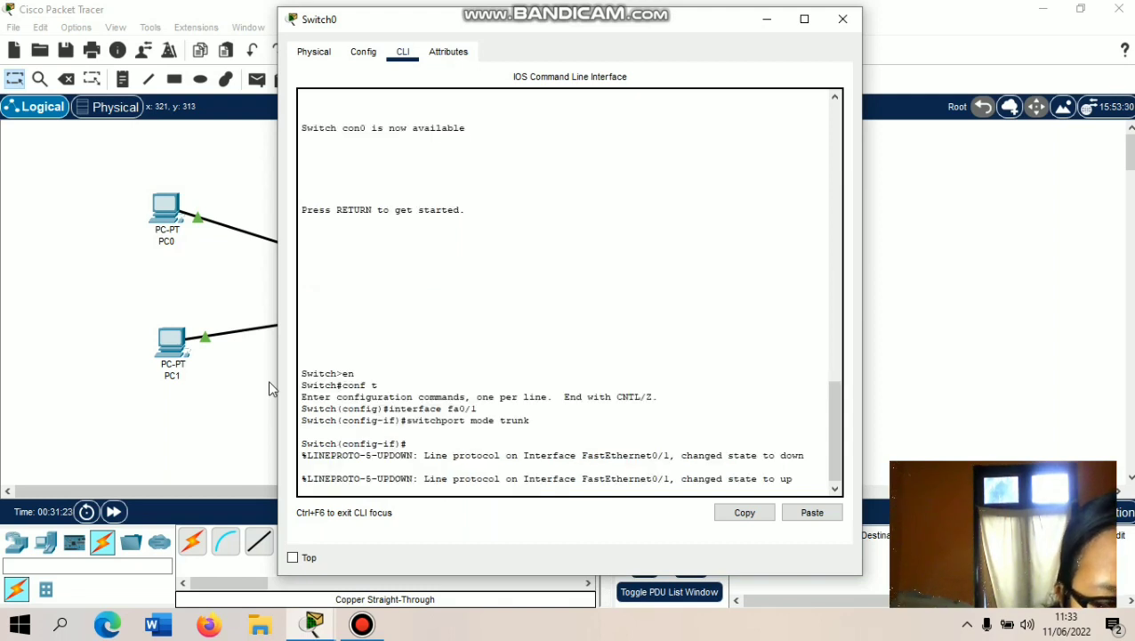
pyautogui.write('ex')
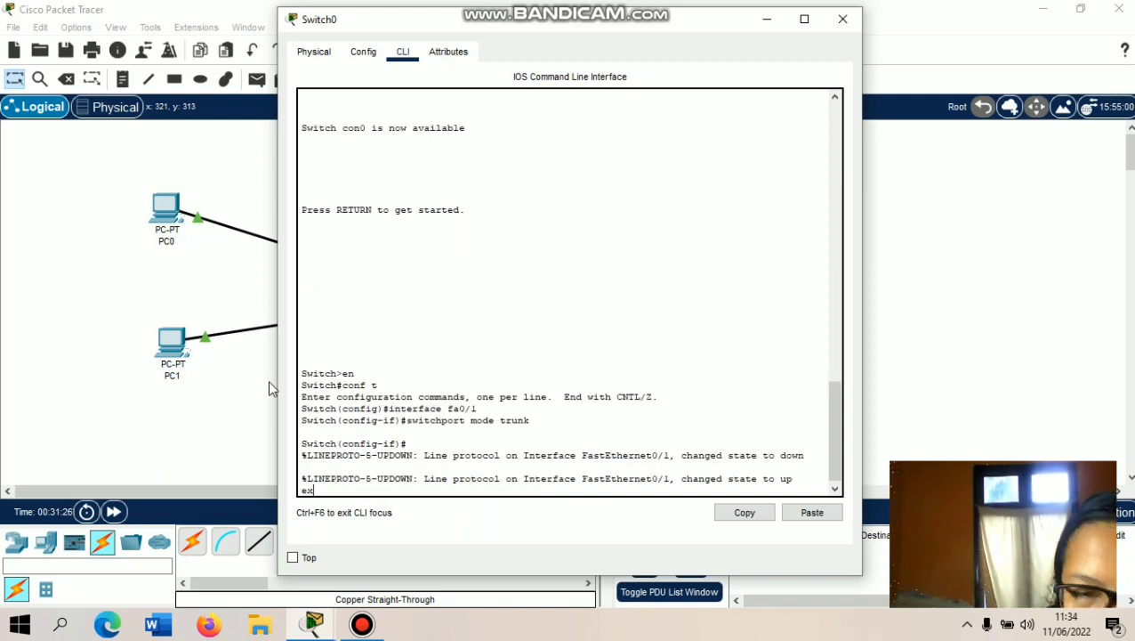
pyautogui.press('Return')
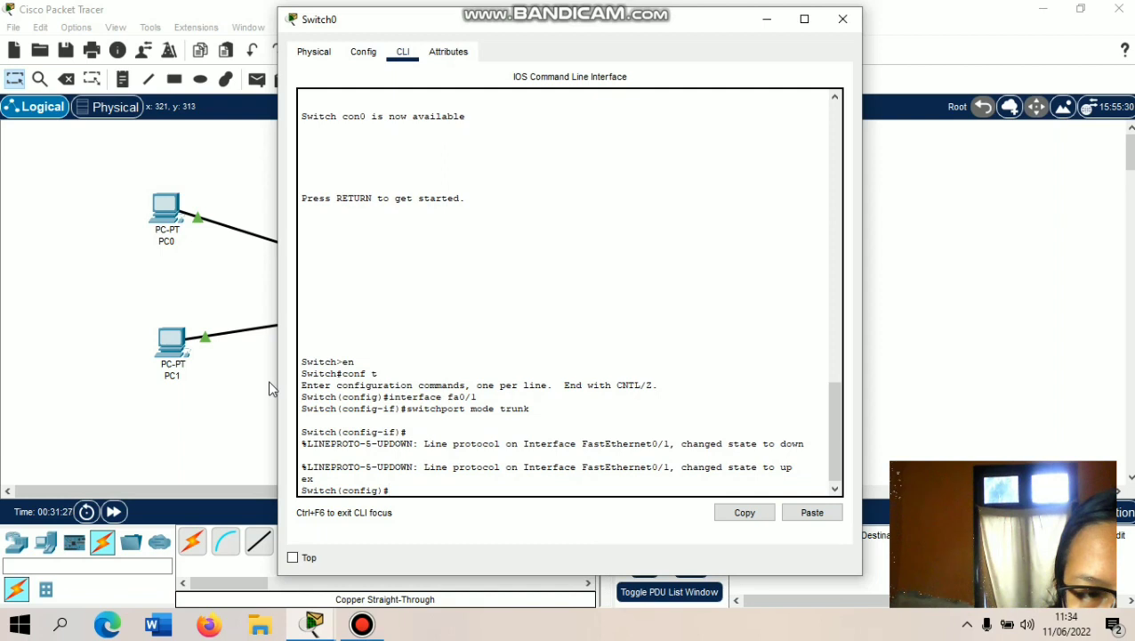
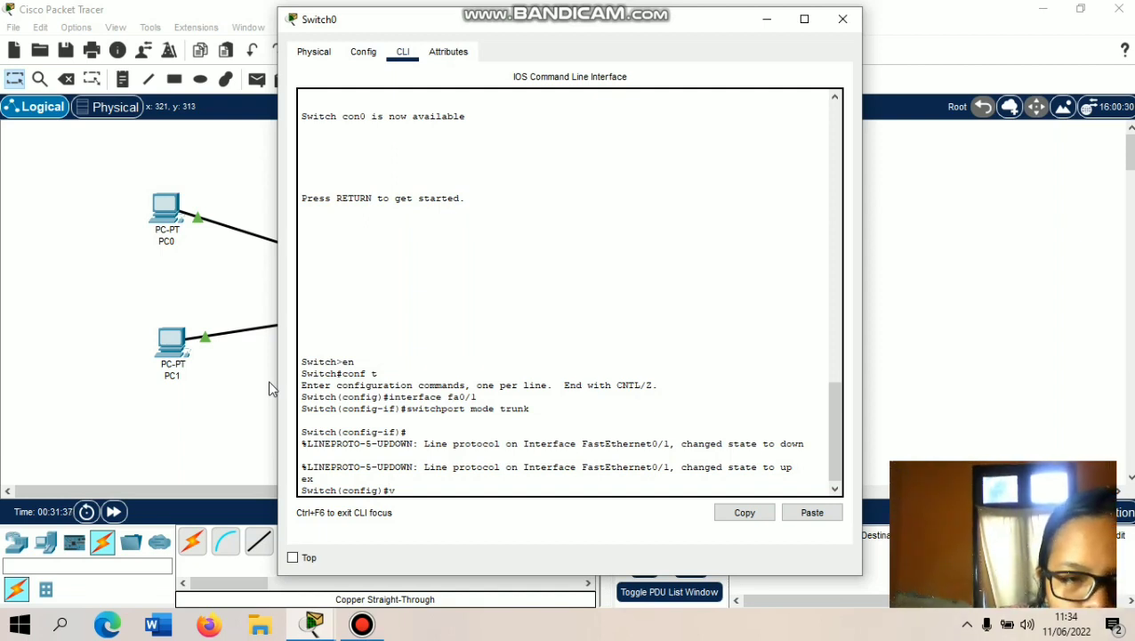
# - Try to open the switch's VLAN database from global configuration mode with the command "vlan database"
pyautogui.write('vlan')
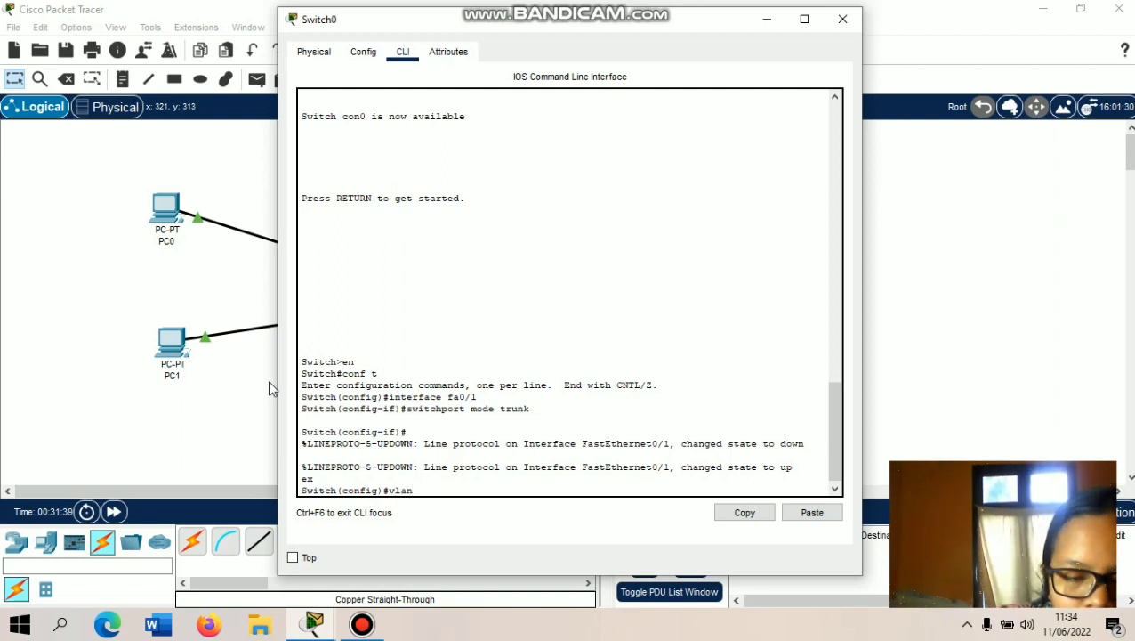
pyautogui.write(' datab')
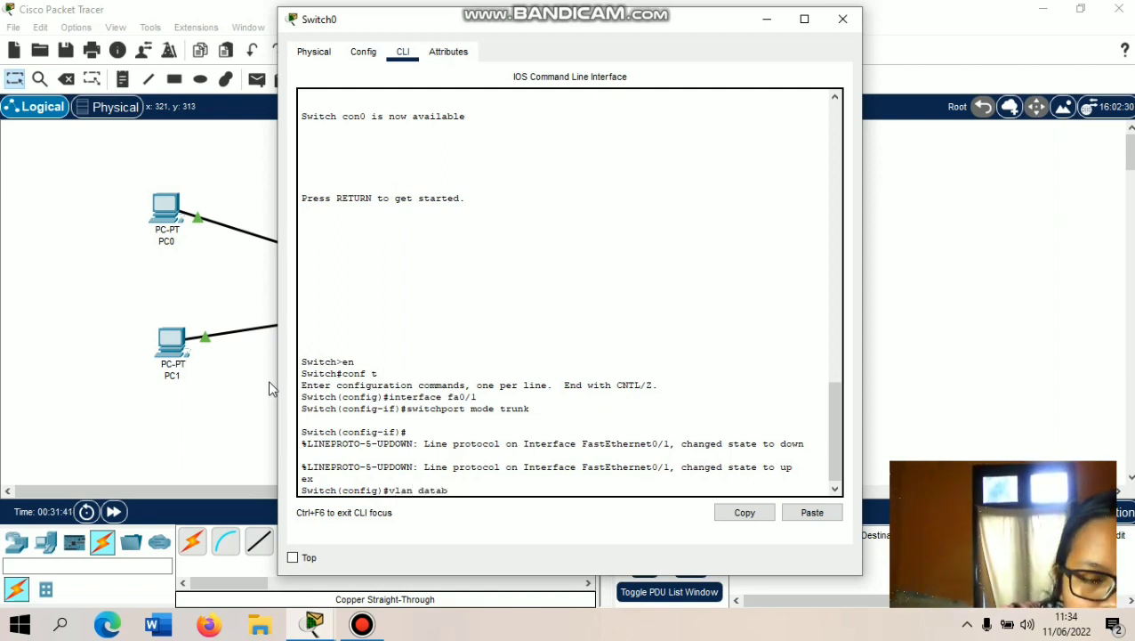
pyautogui.write('ase')
pyautogui.press('Return')
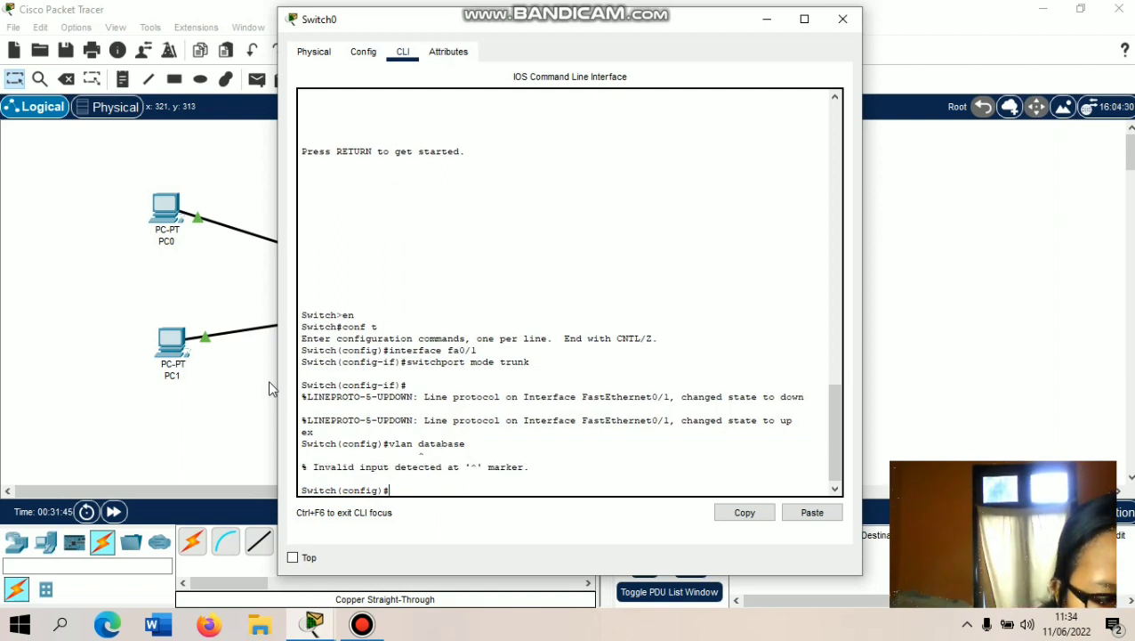
# - Try to create VLAN 2 on the switch with the command "vlan 2 name lan_A" in global configuration mode
pyautogui.write('vlan 2')
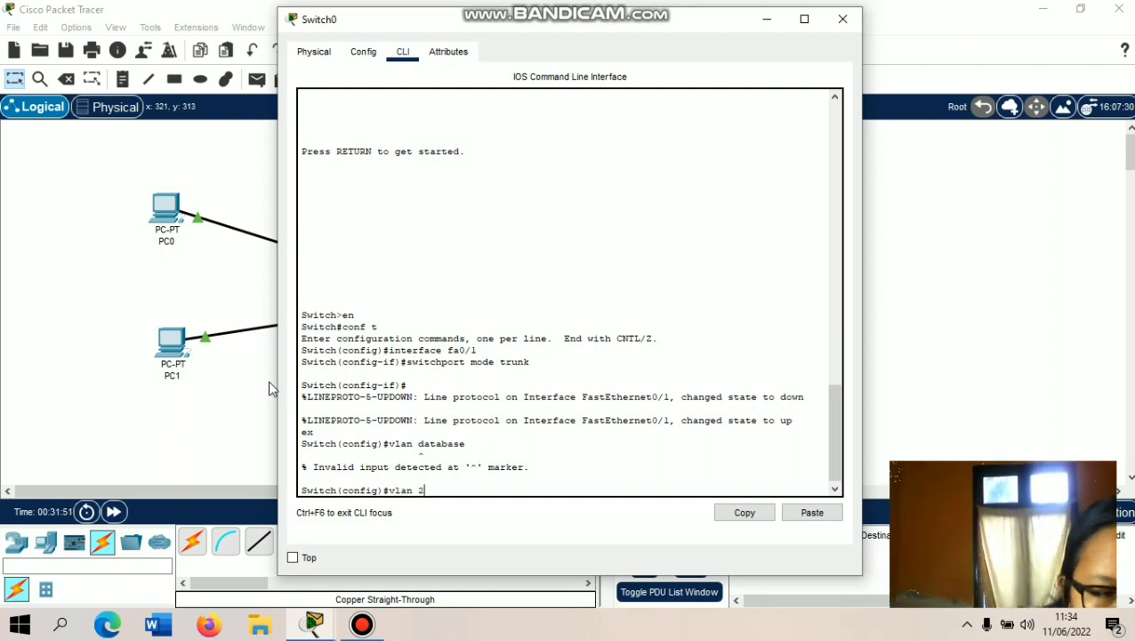
pyautogui.write('nd')
pyautogui.press('BackSpace')
pyautogui.press('BackSpace')
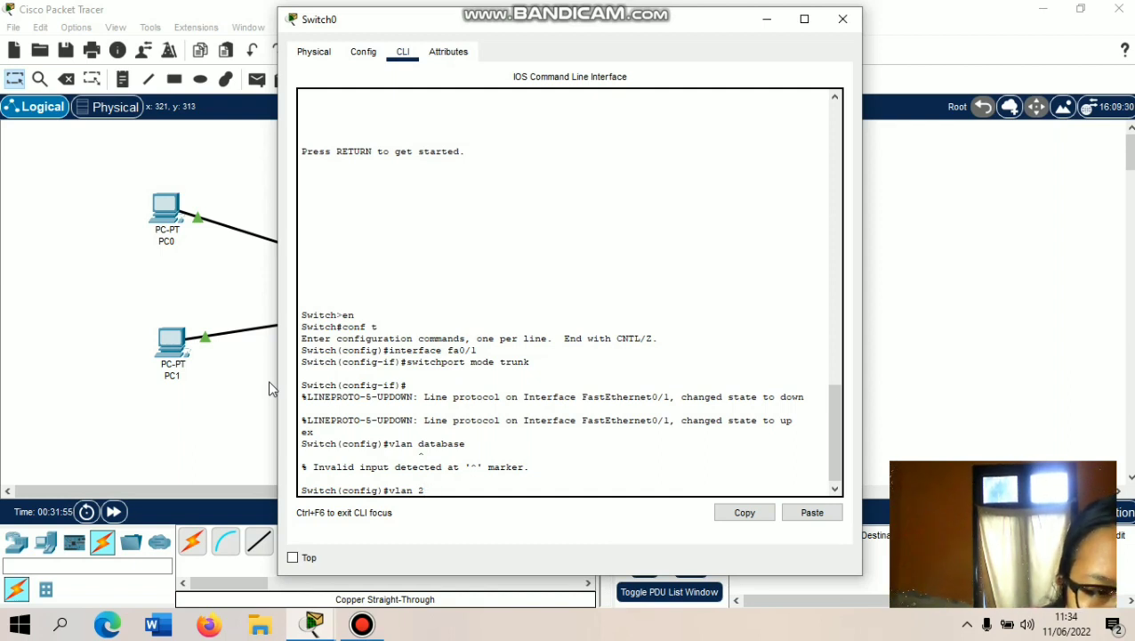
pyautogui.write('n')
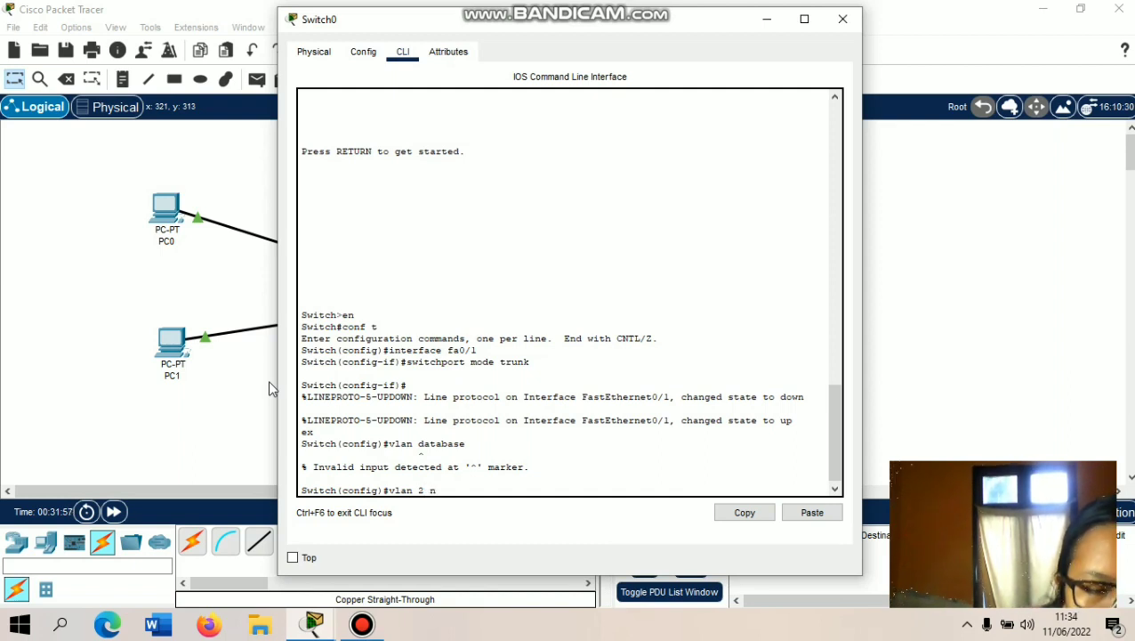
pyautogui.write('ame')
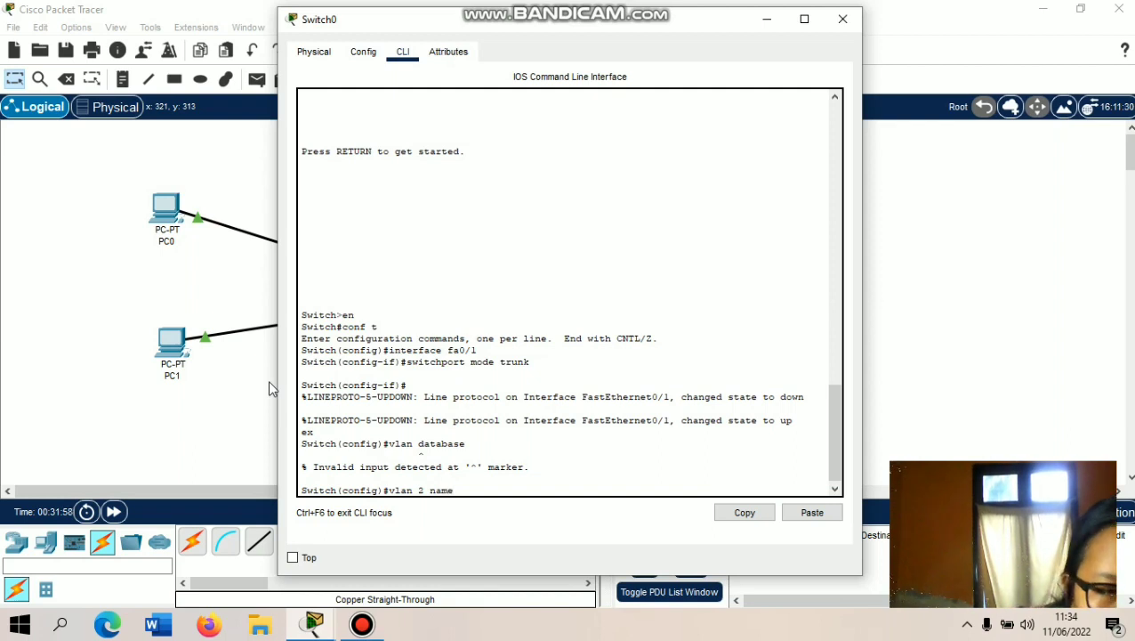
pyautogui.write(' 1')
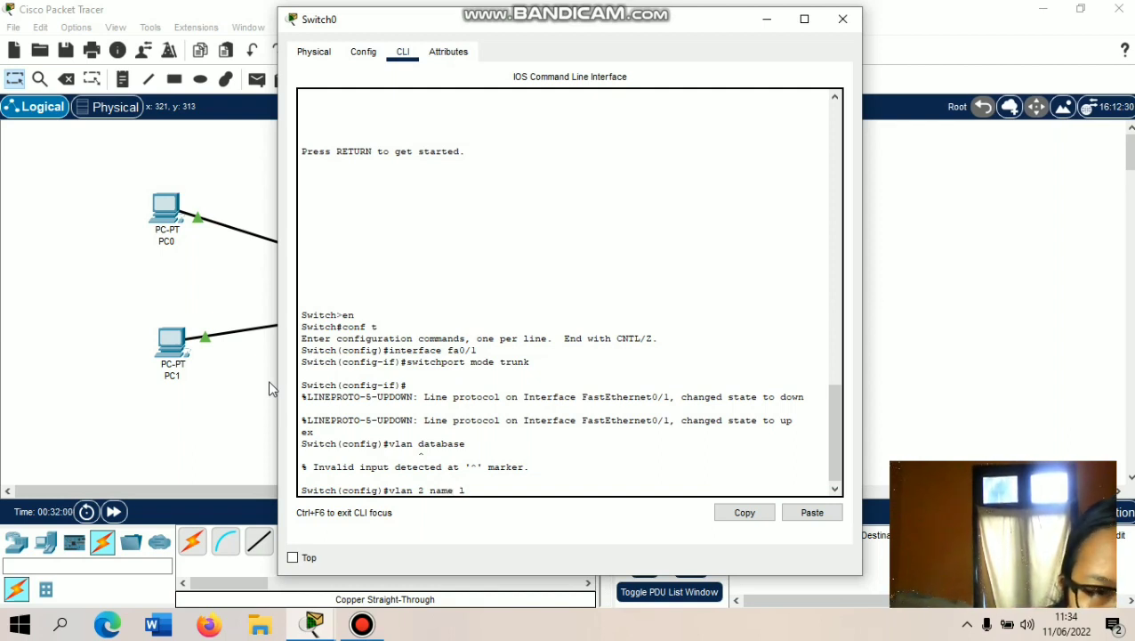
pyautogui.write('an')
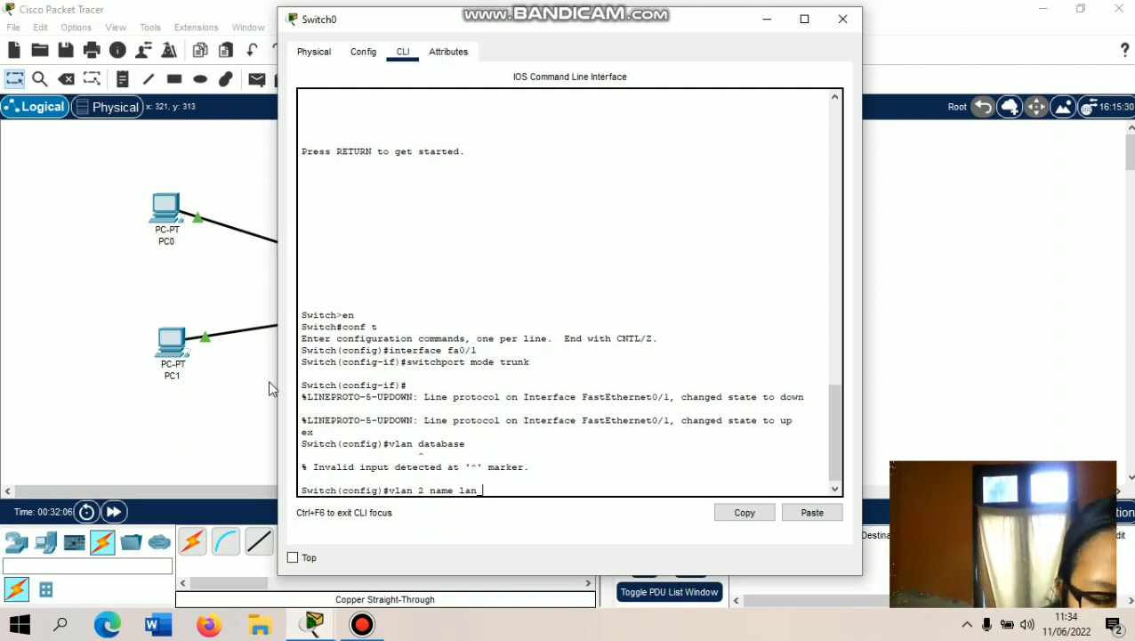
pyautogui.write(' _A')
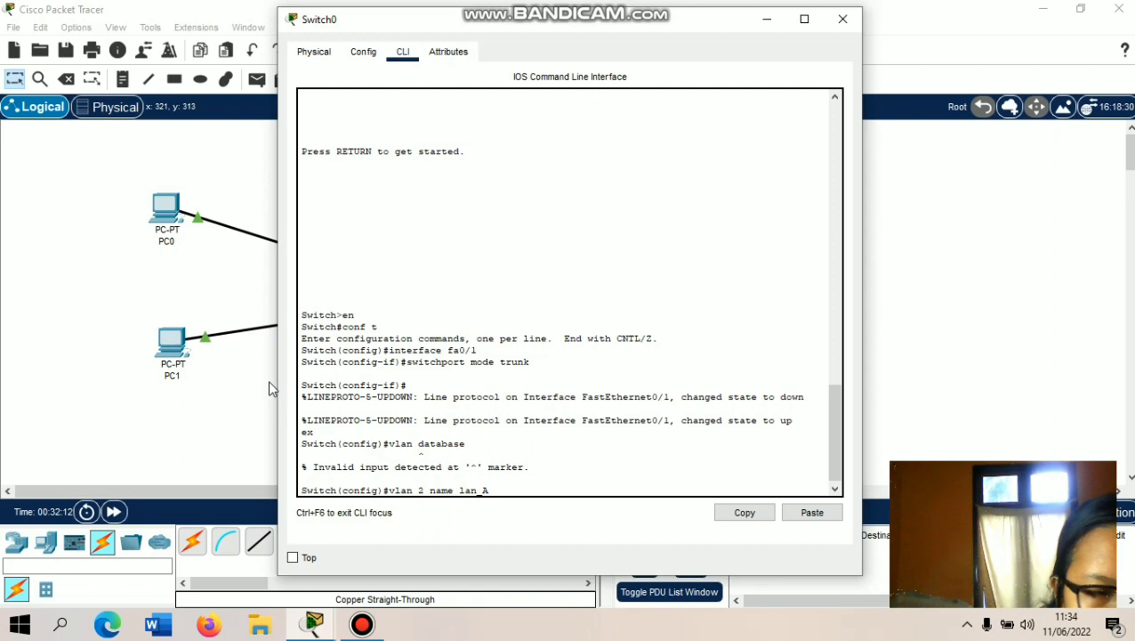
pyautogui.press('Return')
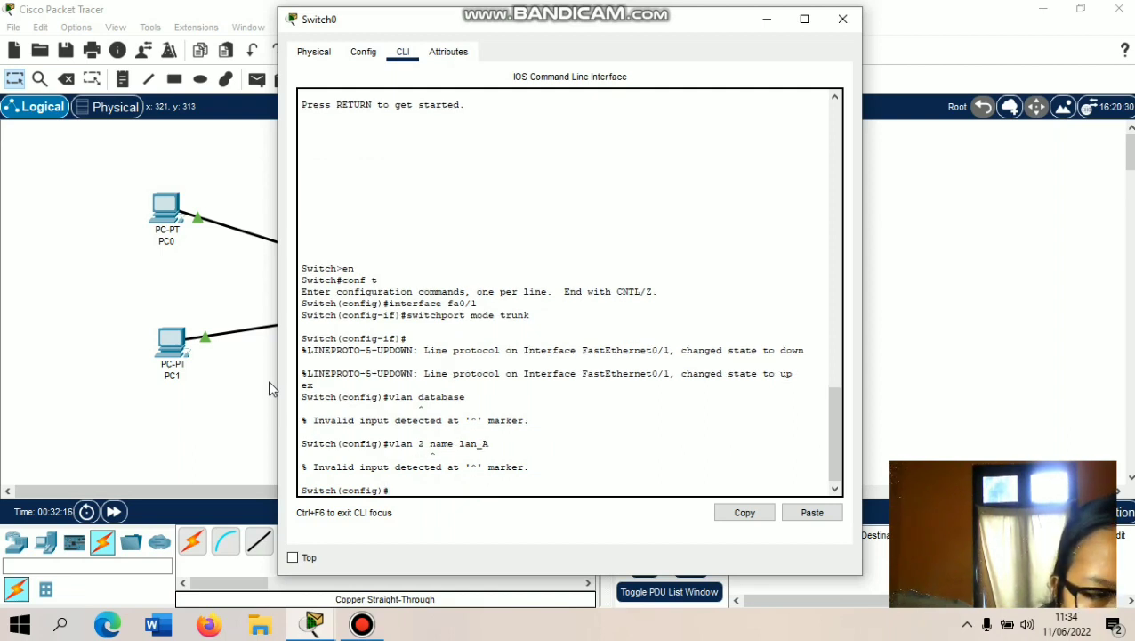
# - Try to create VLAN 3 on the switch with the command "vlan 3 name lan_C" in global configuration mode
pyautogui.write('vla')
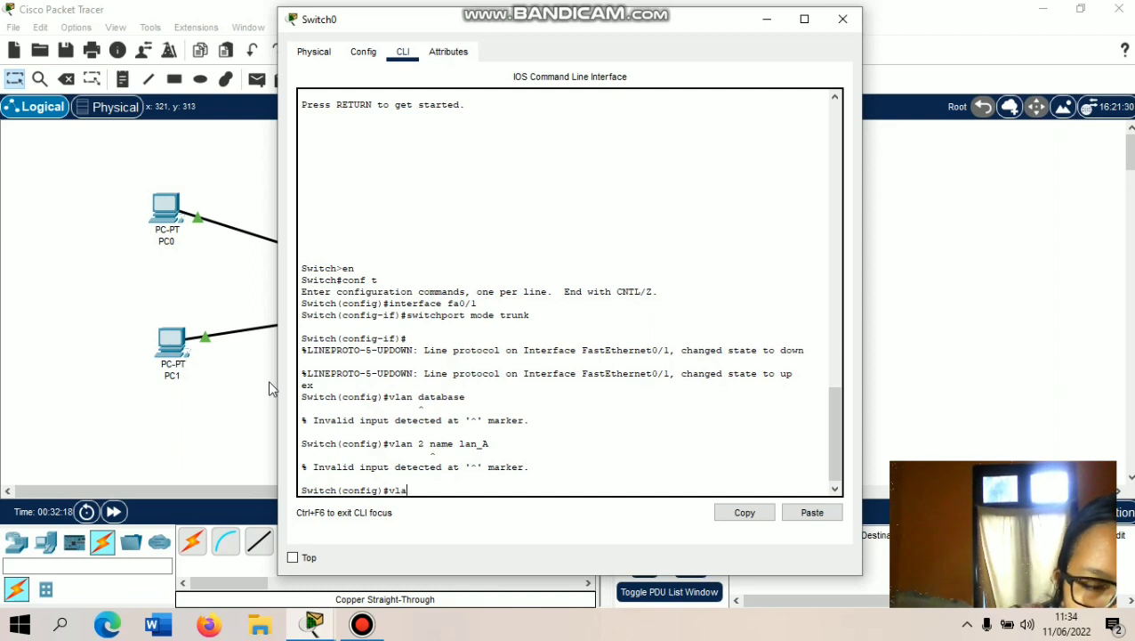
pyautogui.write('n ')
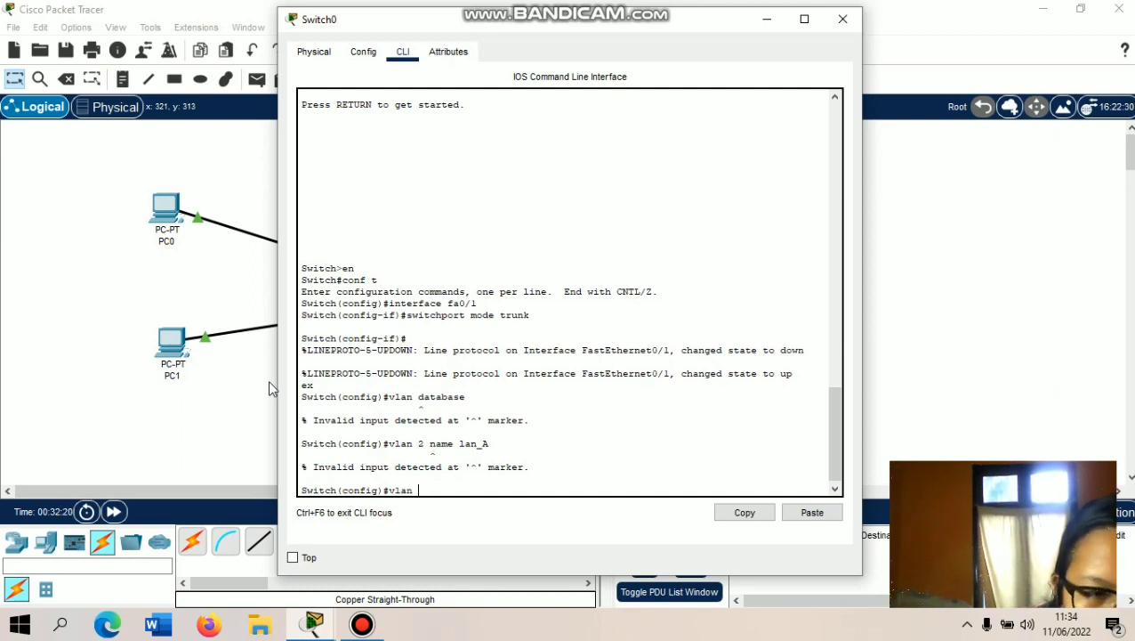
pyautogui.write('3 name')
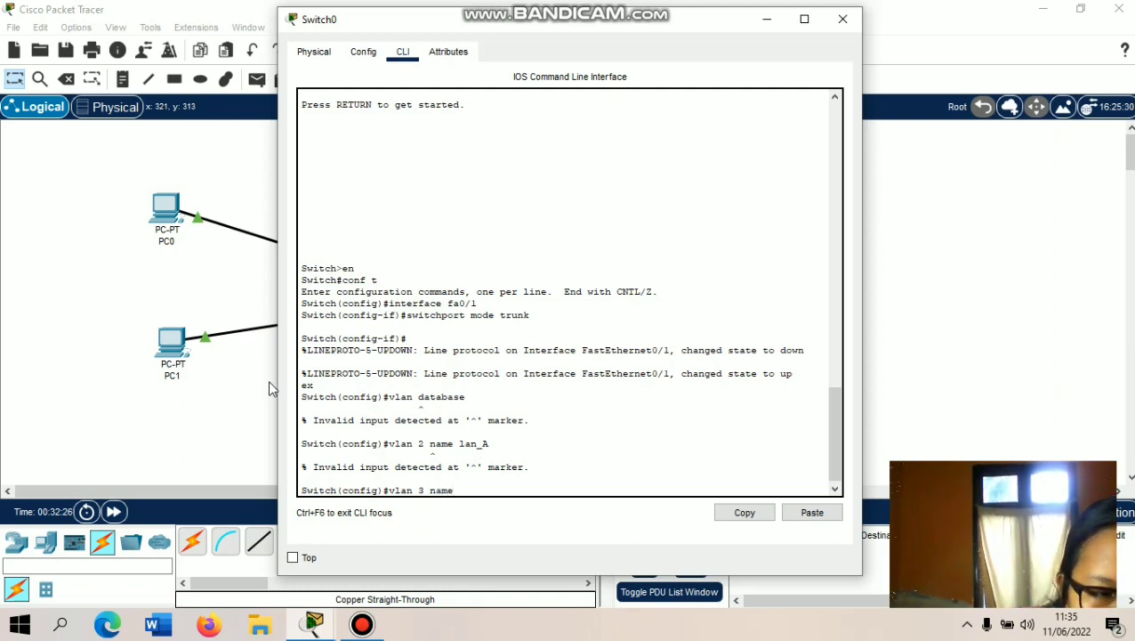
pyautogui.write(' lan')
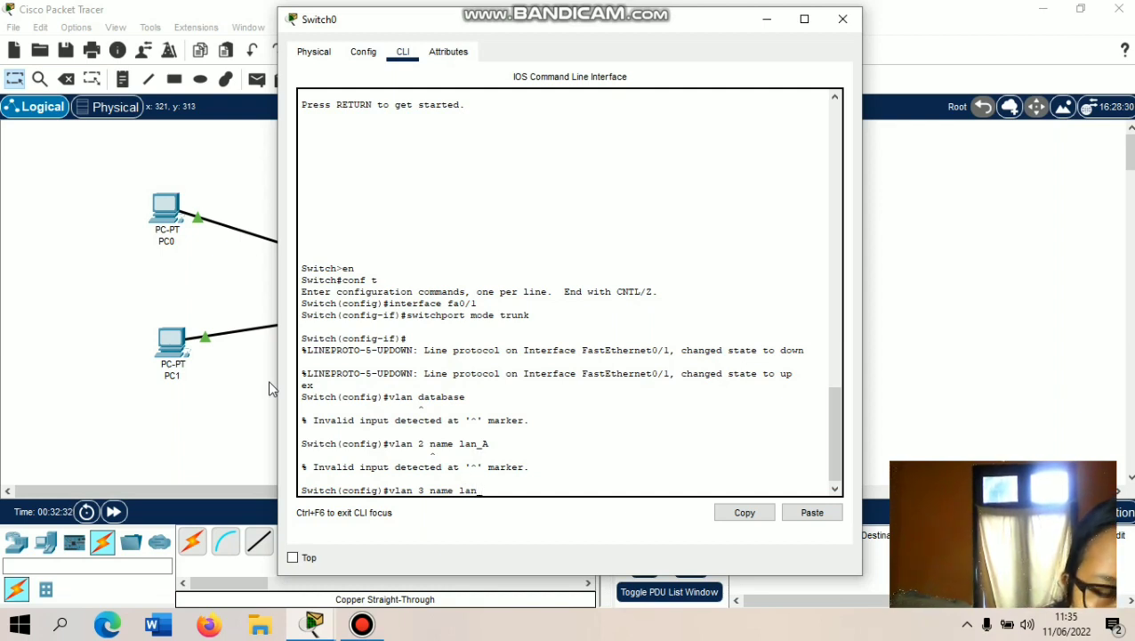
pyautogui.write('_C')
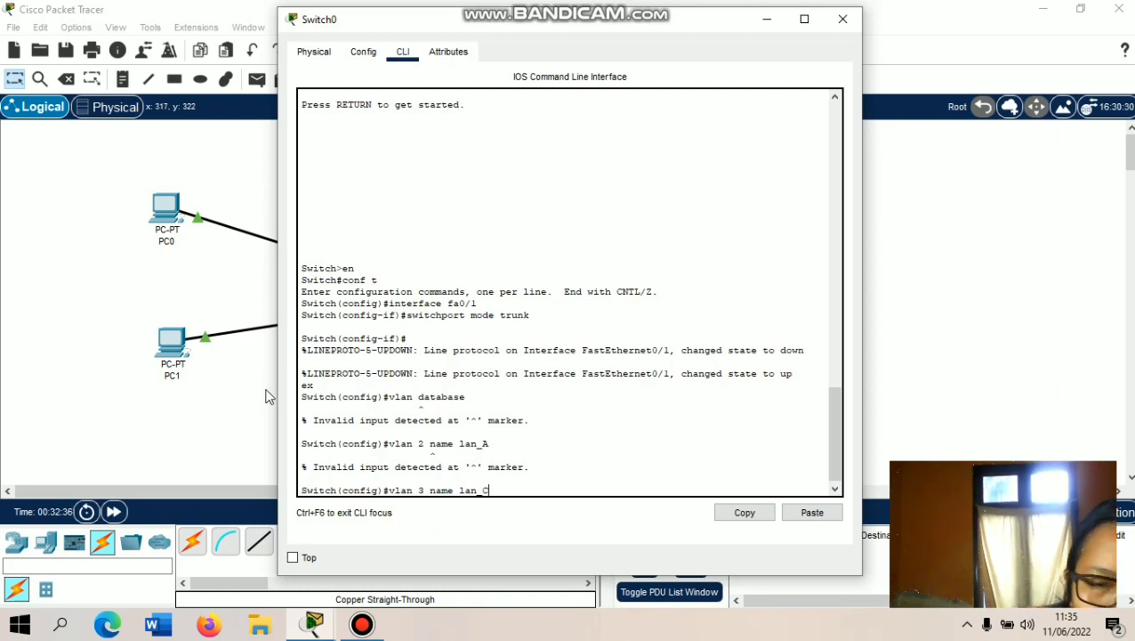
pyautogui.press('Return')
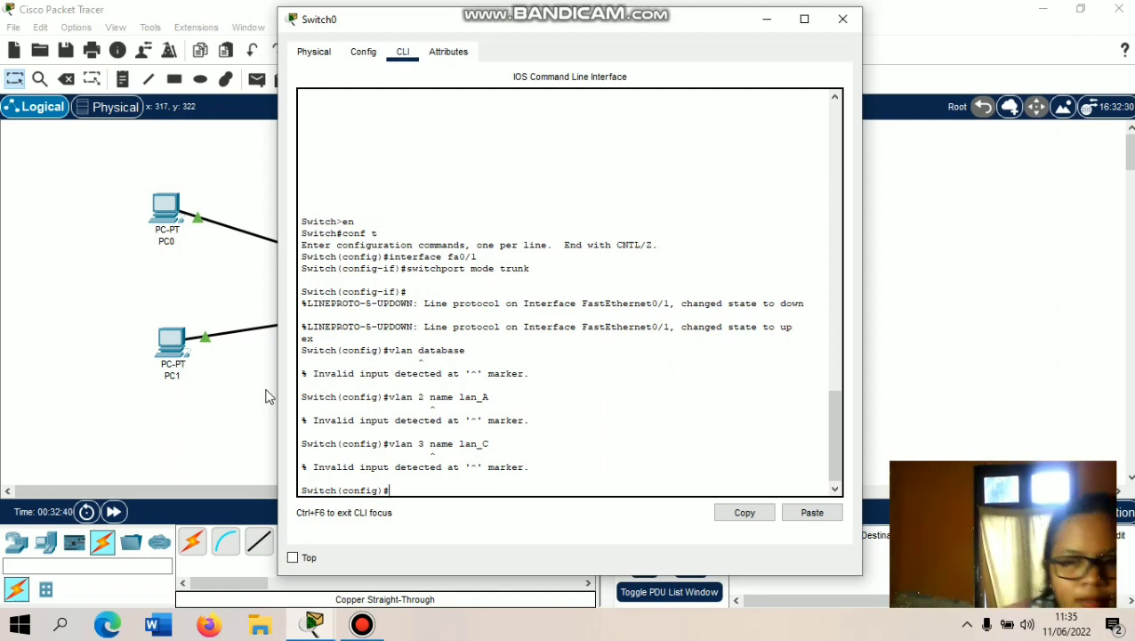
# - Try to create VLAN 4 on the switch with the command "vlan 4 name lan" in global configuration mode
pyautogui.write('vlan 4')
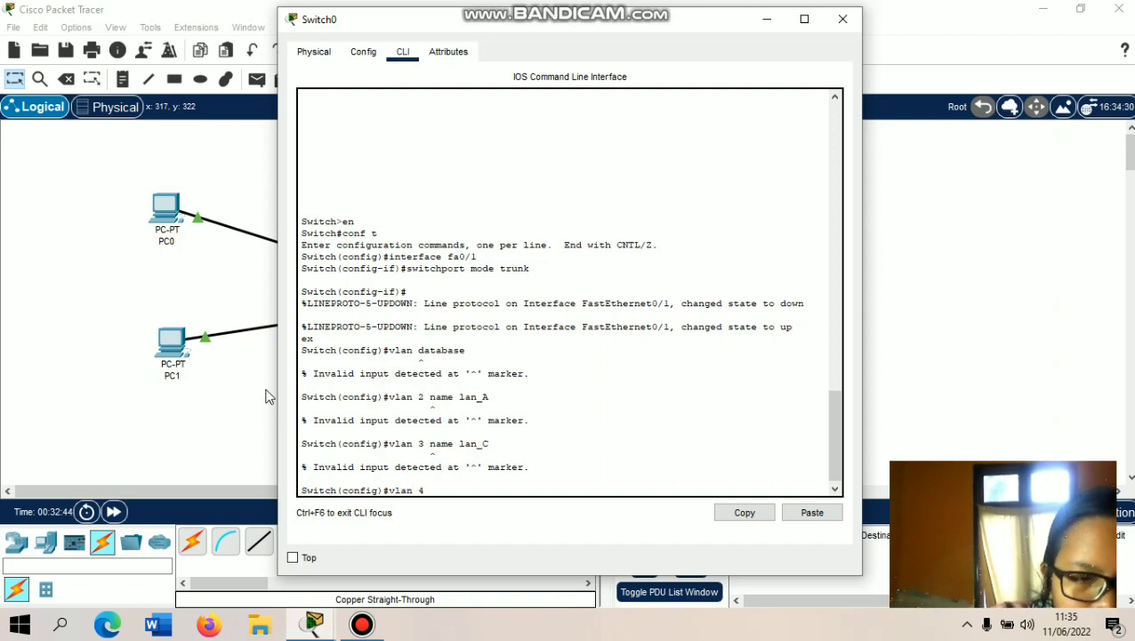
pyautogui.write(' nam')
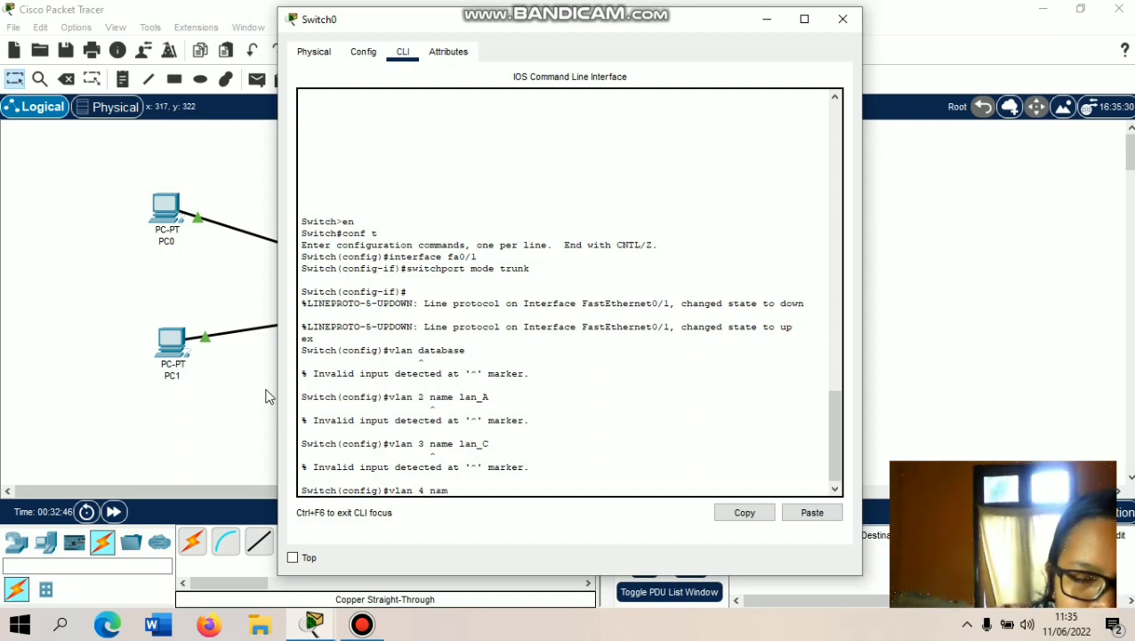
pyautogui.write('e l')
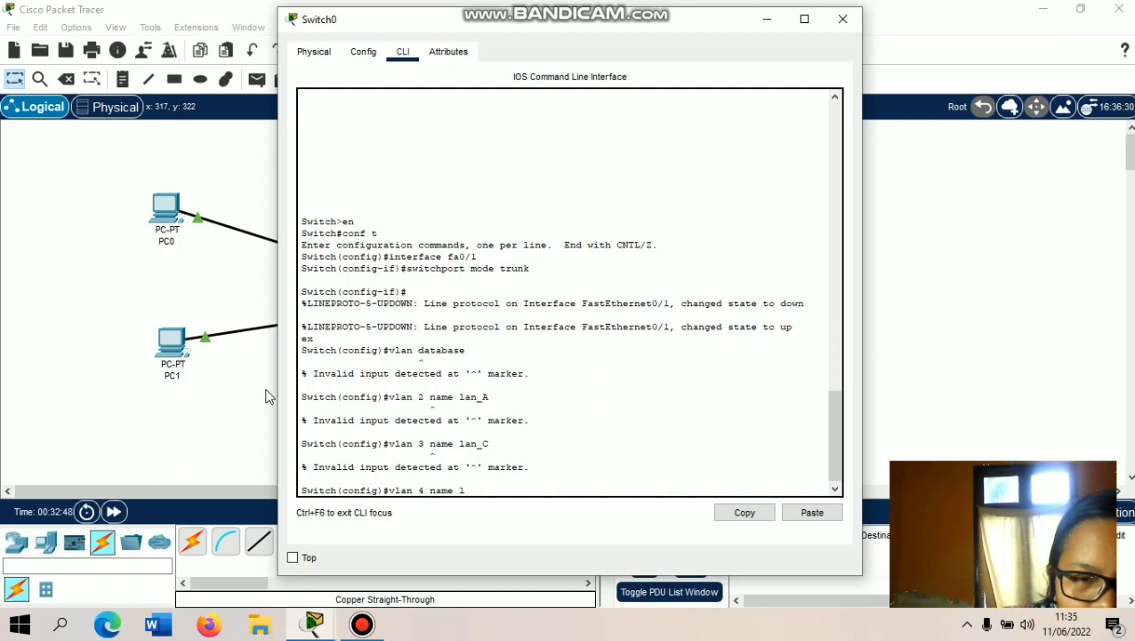
pyautogui.write('an')
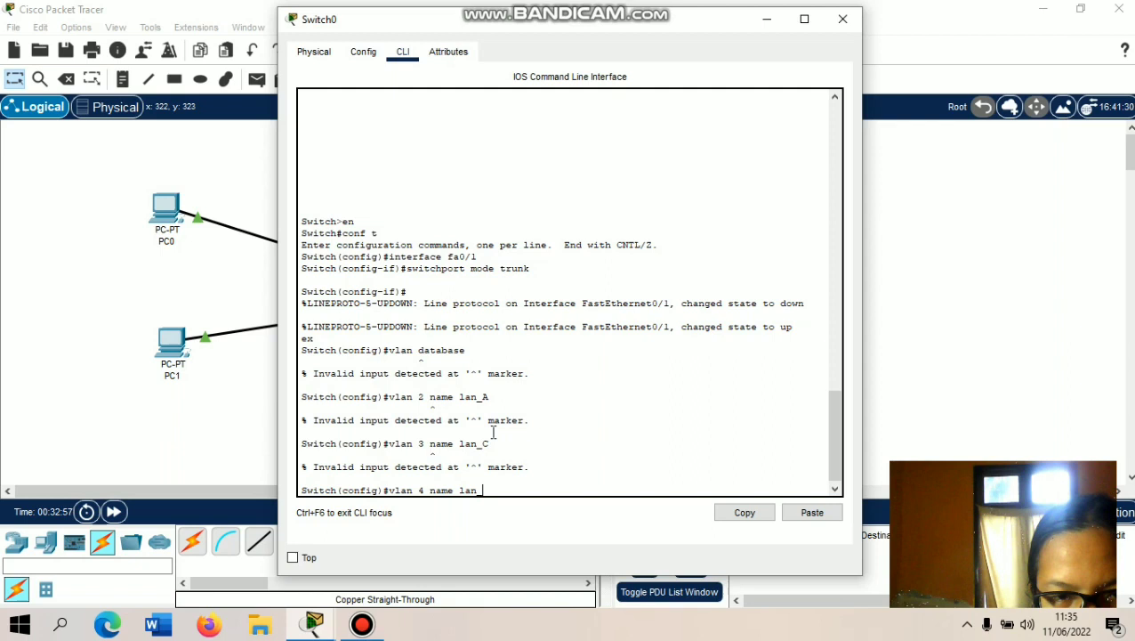
pyautogui.press('BackSpace')
pyautogui.write('n')
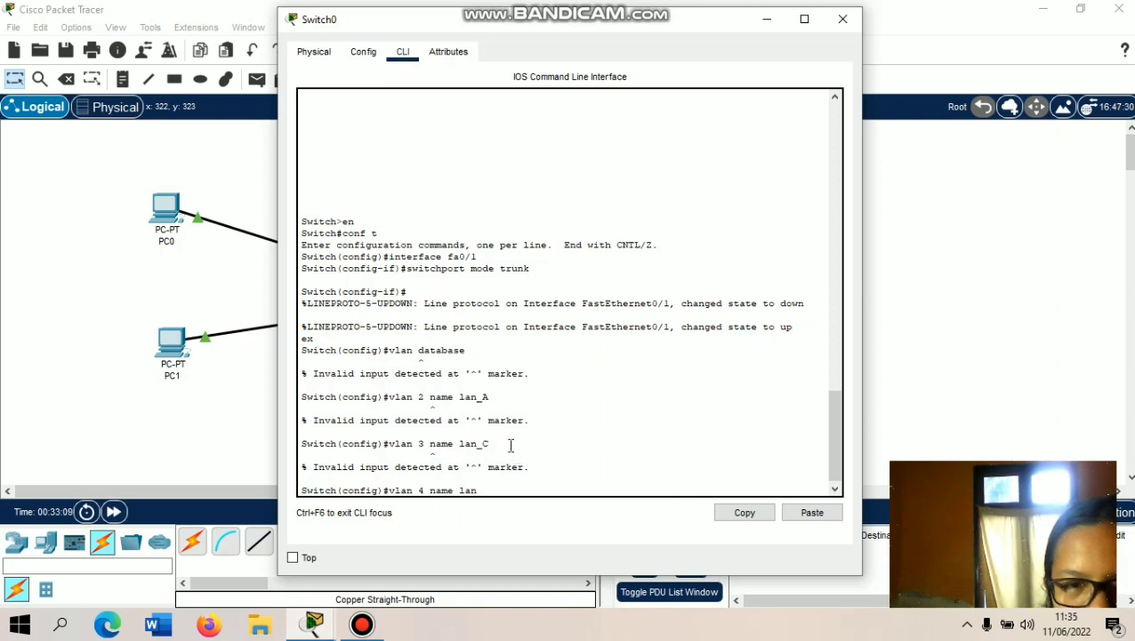
pyautogui.click(486, 443)
pyautogui.click(490, 491)
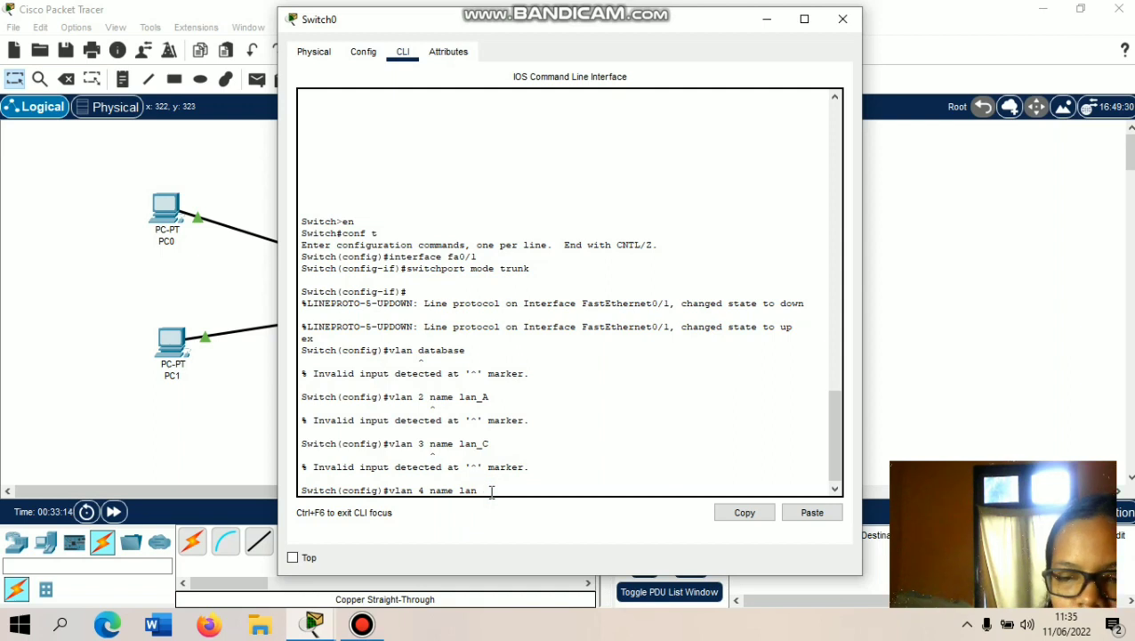
pyautogui.press('Return')
# - Leave global configuration mode and open the switch's VLAN database with the command "vlan database"
pyautogui.write('e')
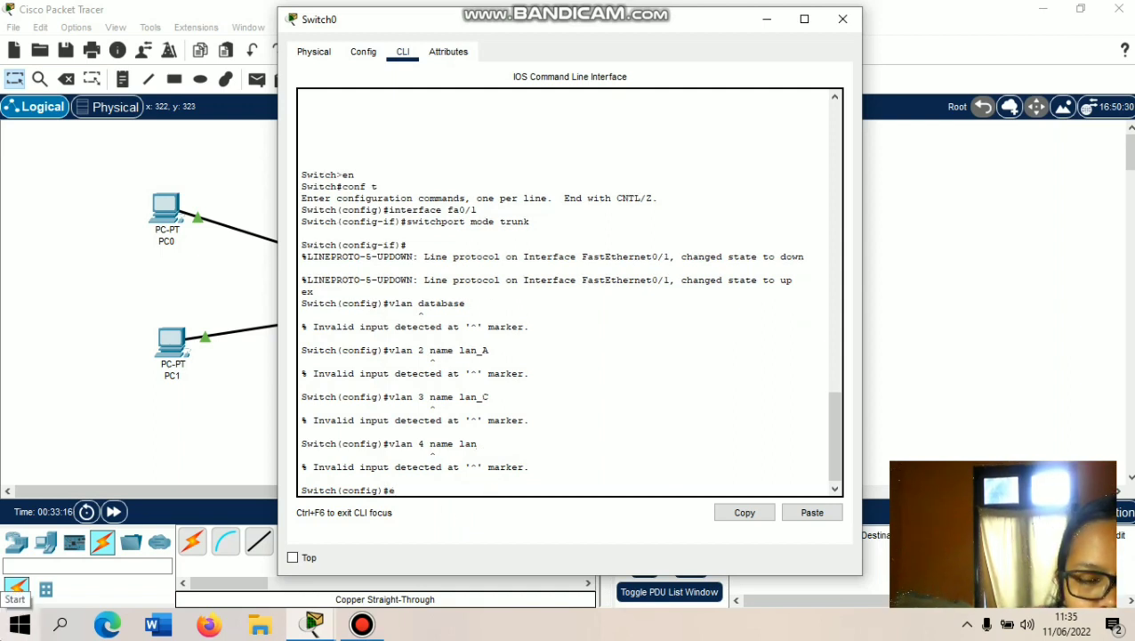
pyautogui.write('x')
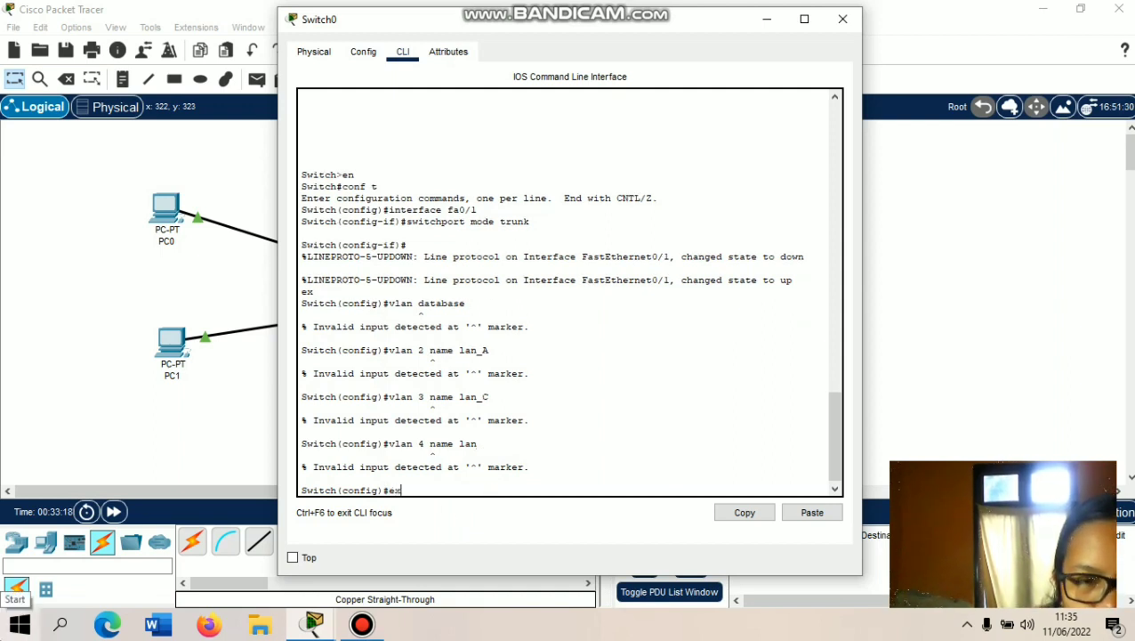
pyautogui.press('Return')
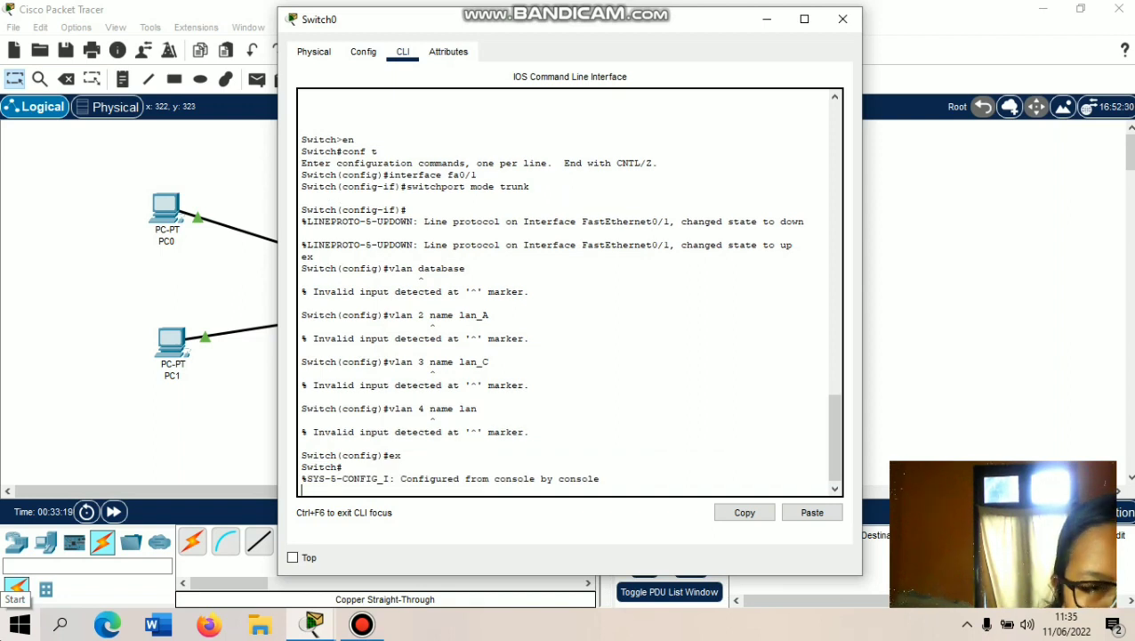
pyautogui.write('vlan ')
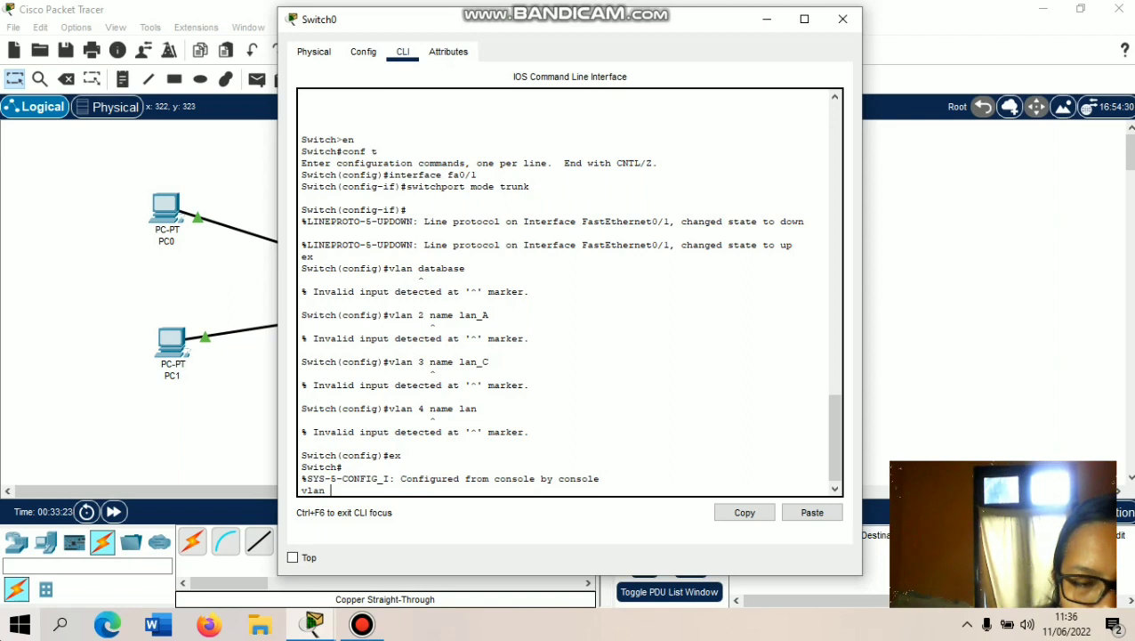
pyautogui.write('dTA')
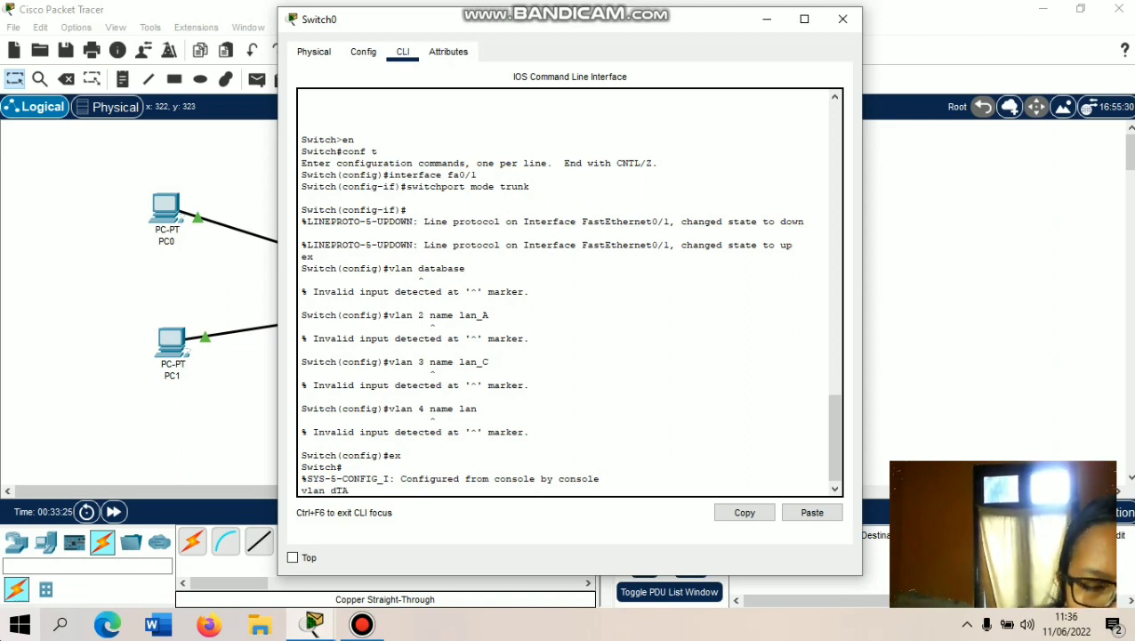
pyautogui.write('BASE')
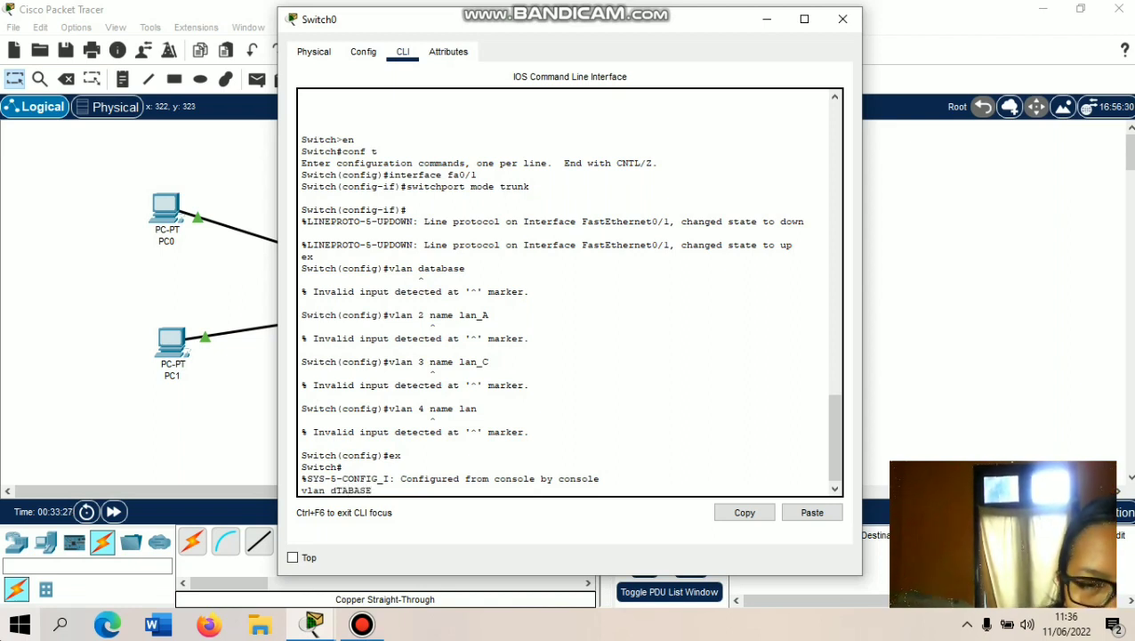
pyautogui.press('BackSpace')
pyautogui.press('BackSpace')
pyautogui.press('BackSpace')
pyautogui.press('BackSpace')
pyautogui.press('BackSpace')
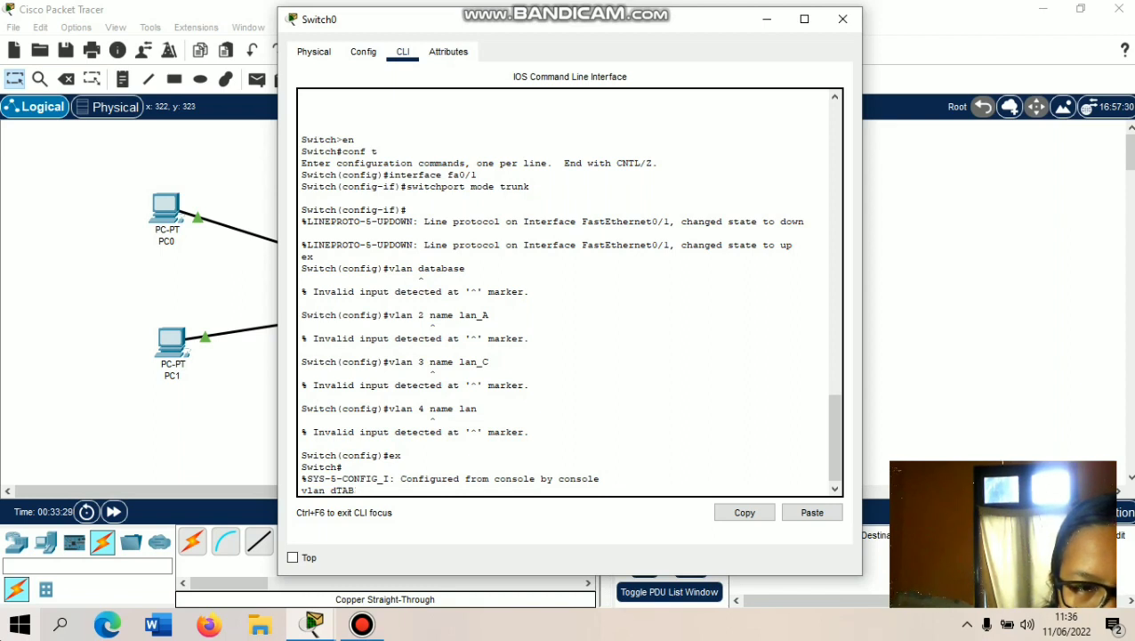
pyautogui.press('BackSpace')
pyautogui.write('ar')
pyautogui.press('BackSpace')
pyautogui.write('tabase')
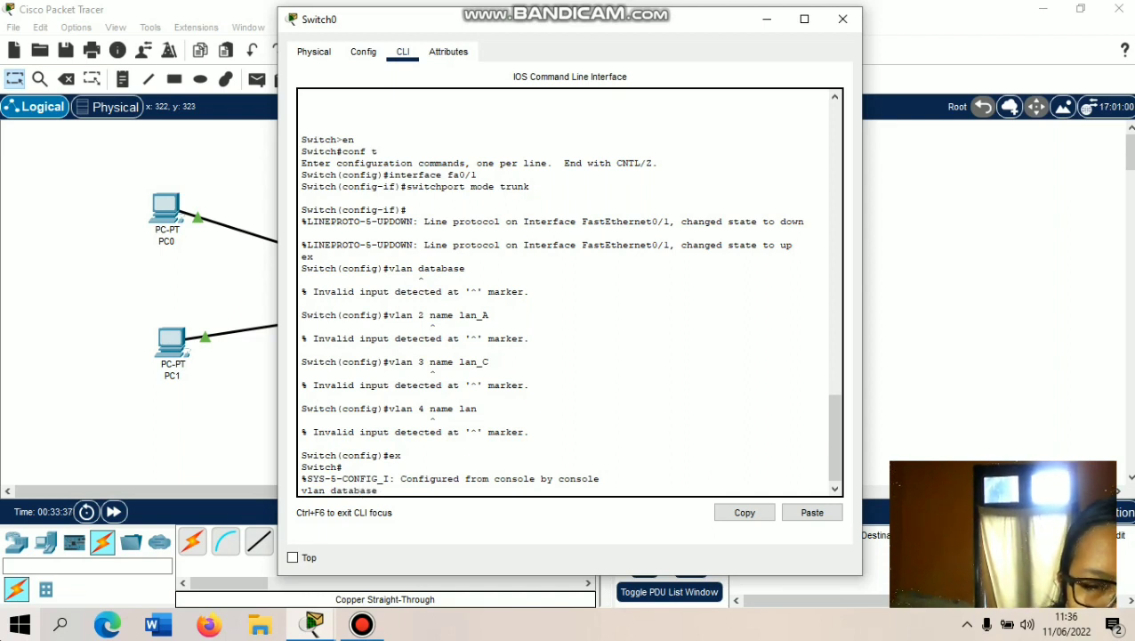
pyautogui.press('Return')
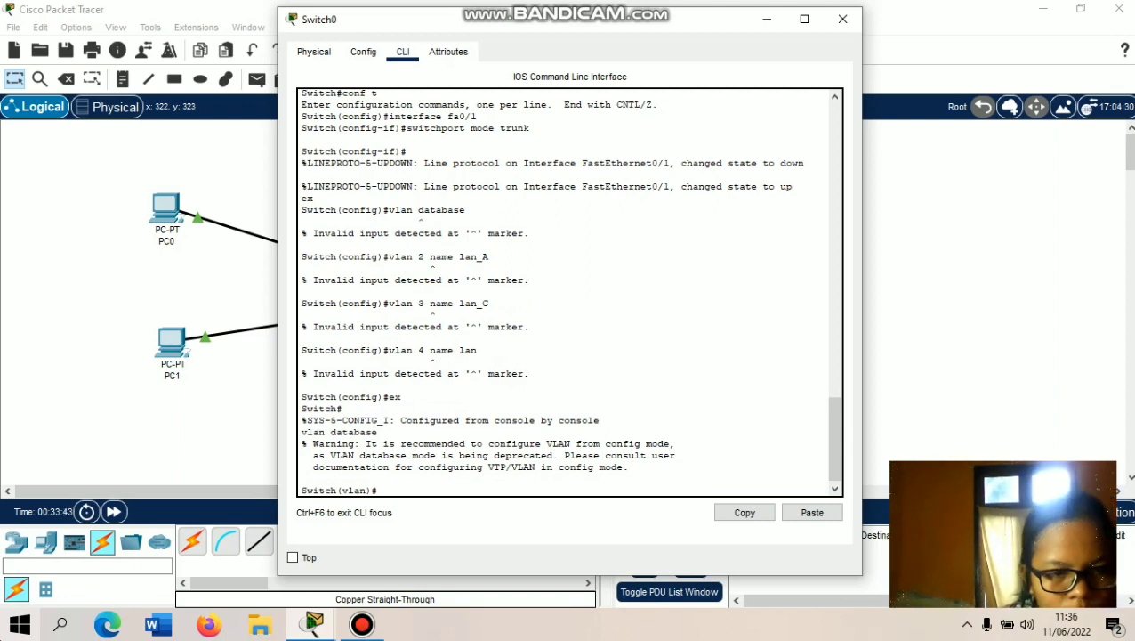
# - Create VLAN 2 named lan_A in the switch's VLAN database with the command "vlan 2 name lan_A"
pyautogui.write('vlan 2n')
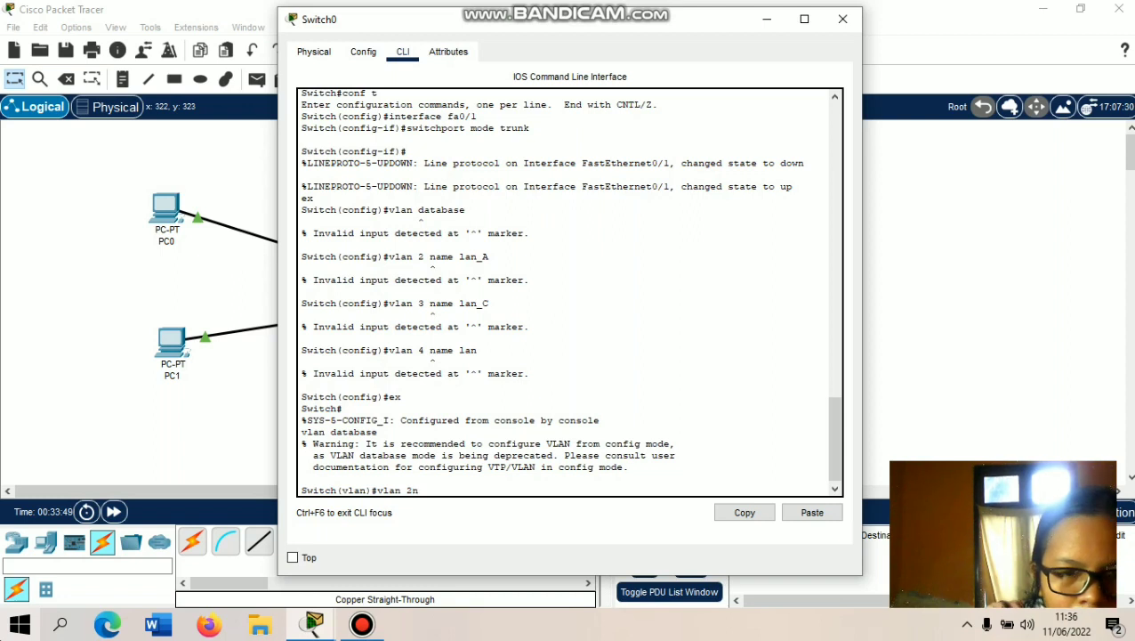
pyautogui.press('BackSpace')
pyautogui.write('NA')
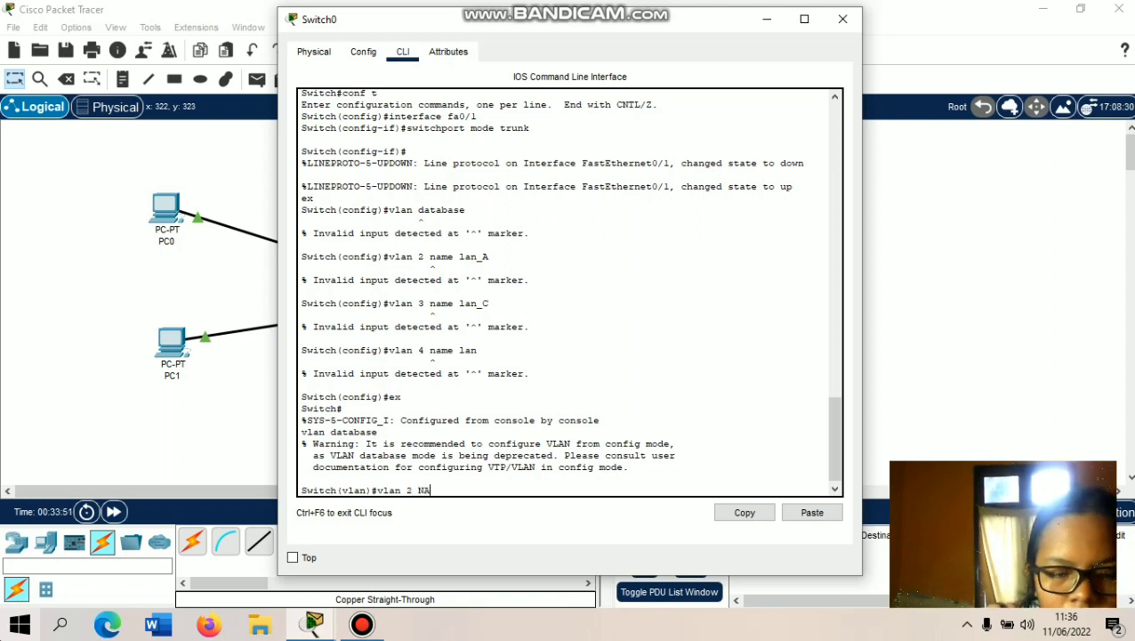
pyautogui.write('ME')
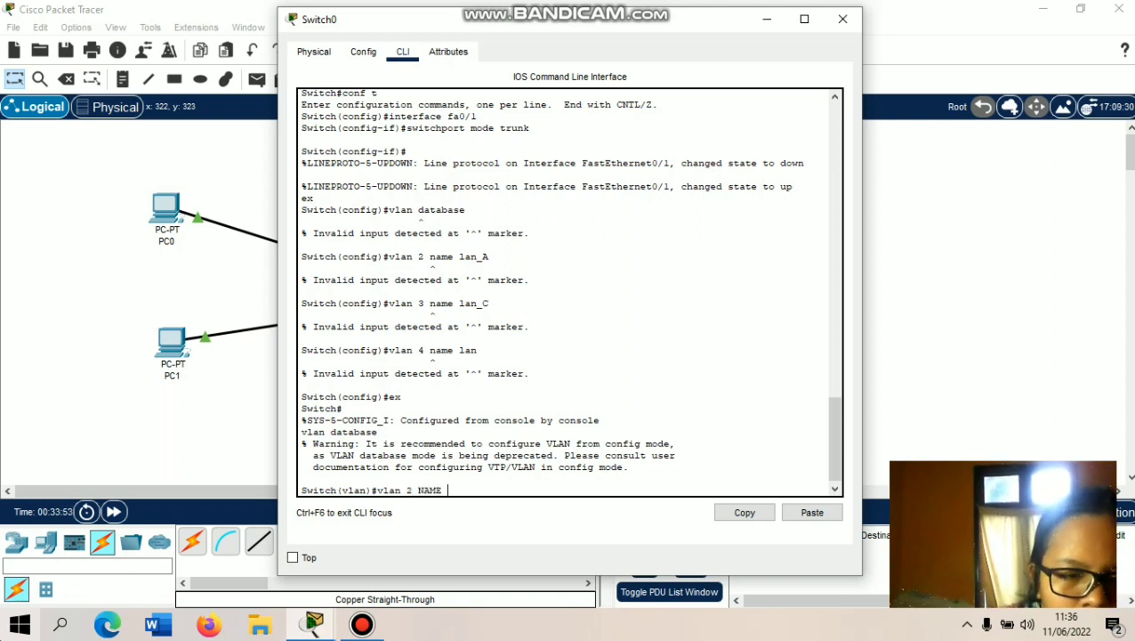
pyautogui.write(' LA')
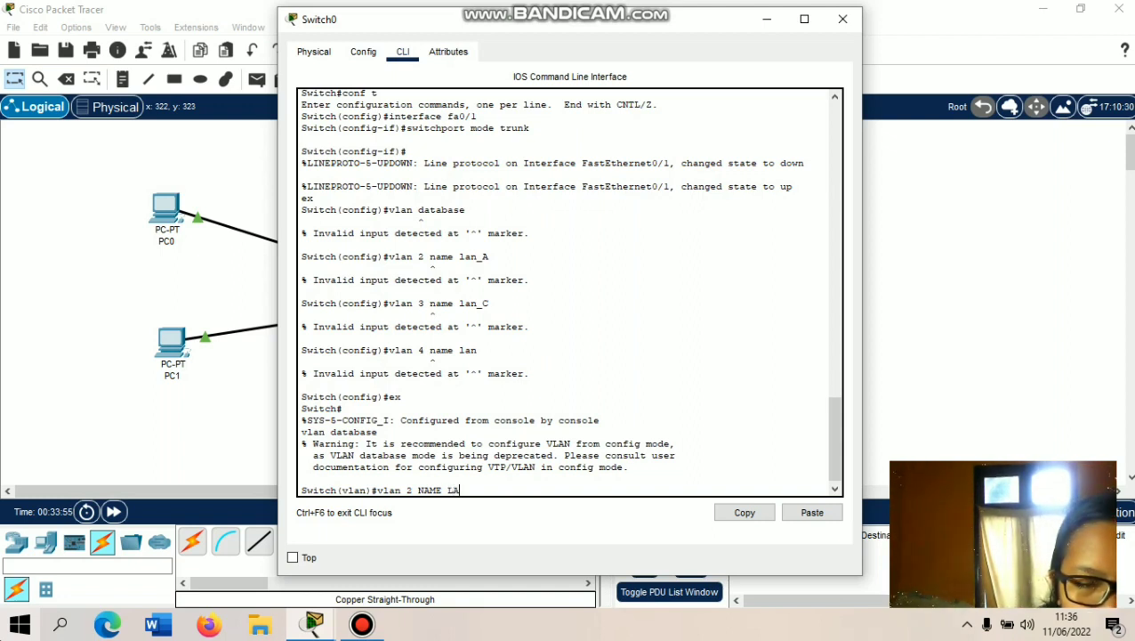
pyautogui.press('BackSpace')
pyautogui.press('BackSpace')
pyautogui.press('BackSpace')
pyautogui.press('BackSpace')
pyautogui.press('BackSpace')
pyautogui.press('BackSpace')
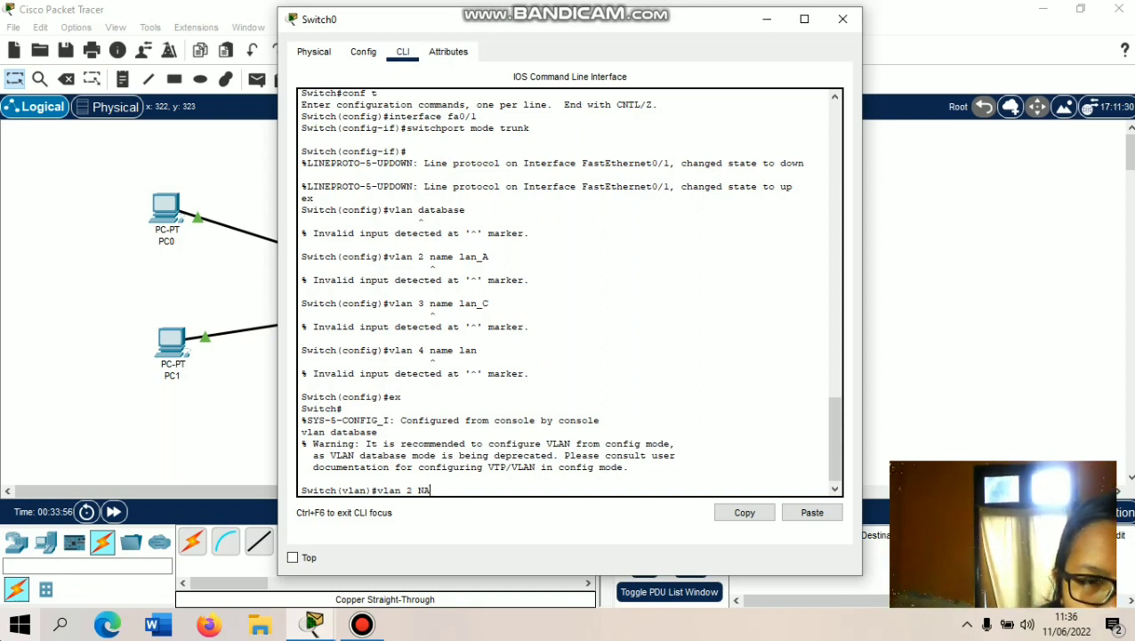
pyautogui.press('BackSpace')
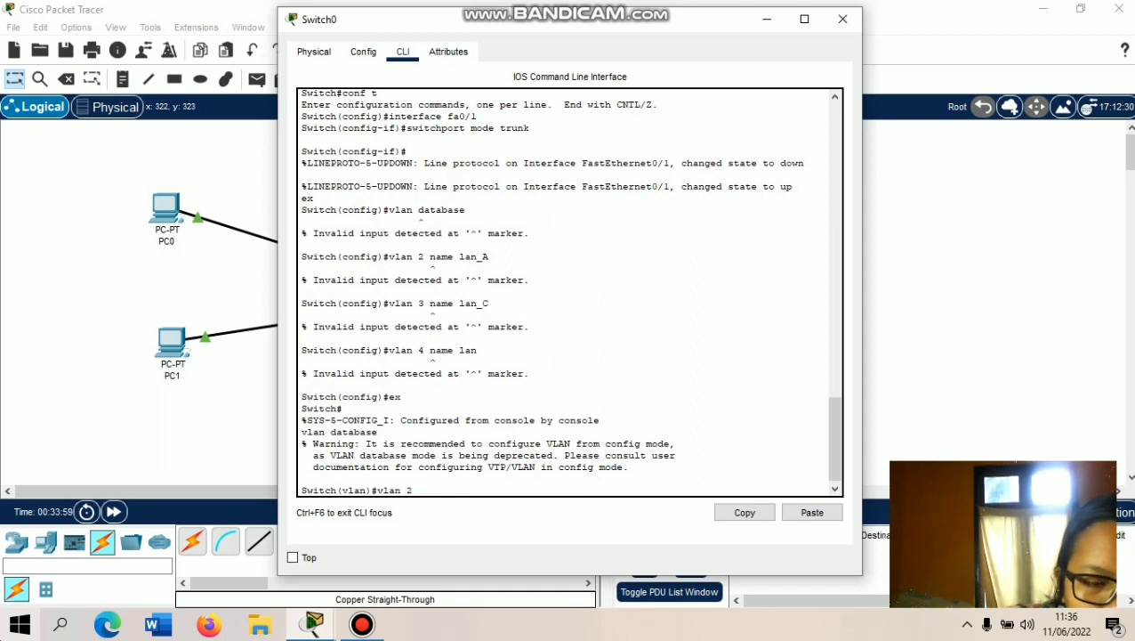
pyautogui.write('n')
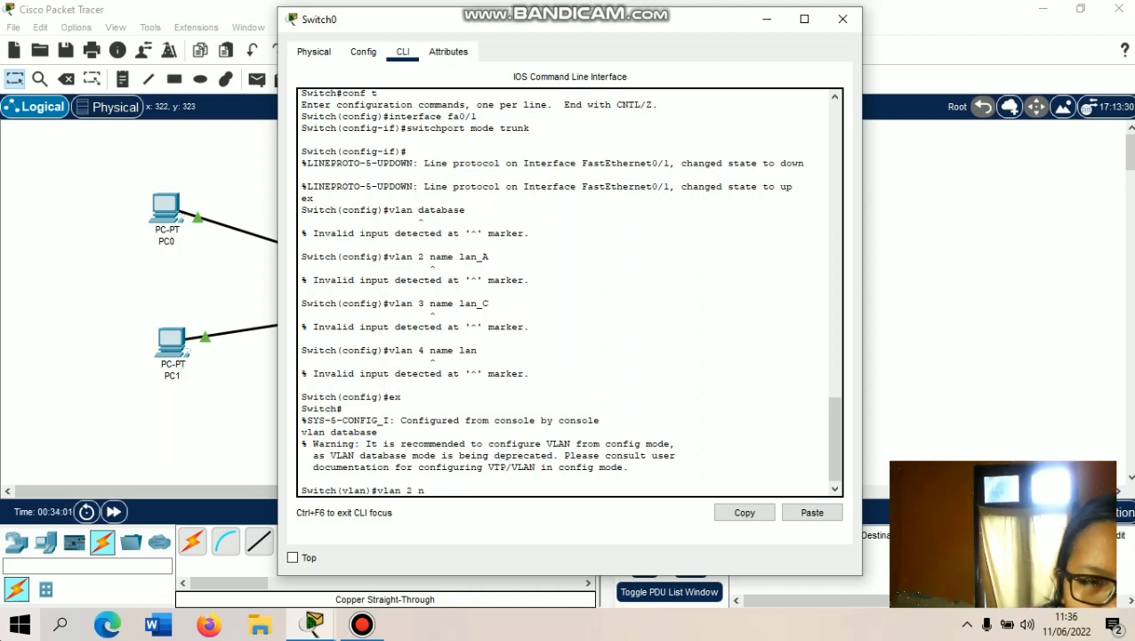
pyautogui.write('ame ')
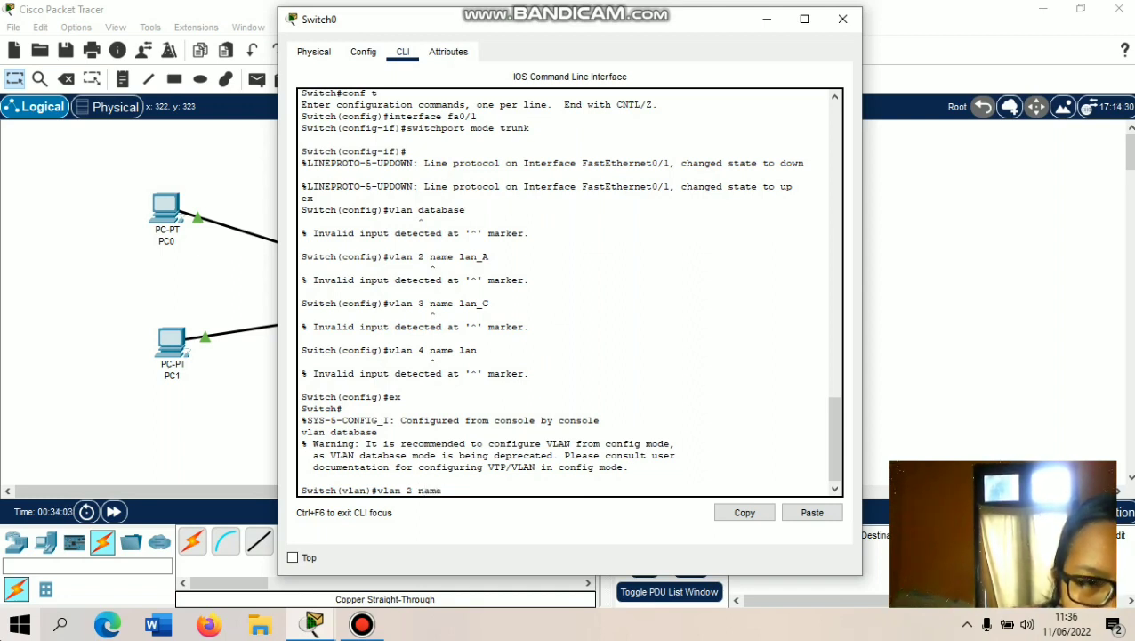
pyautogui.write('lan_')
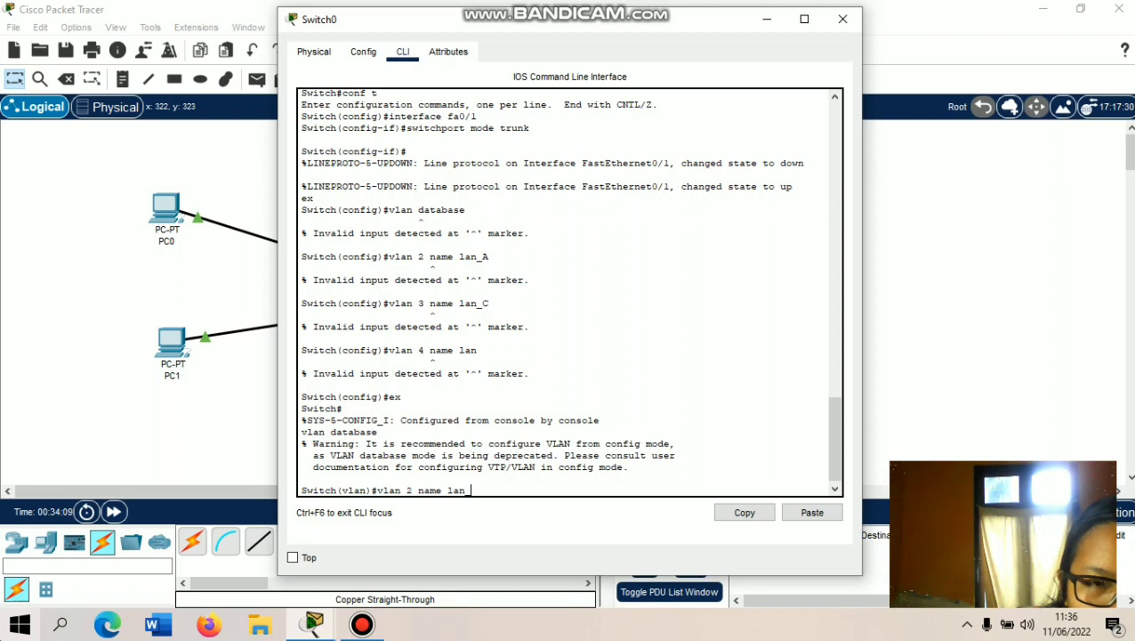
pyautogui.write(' A')
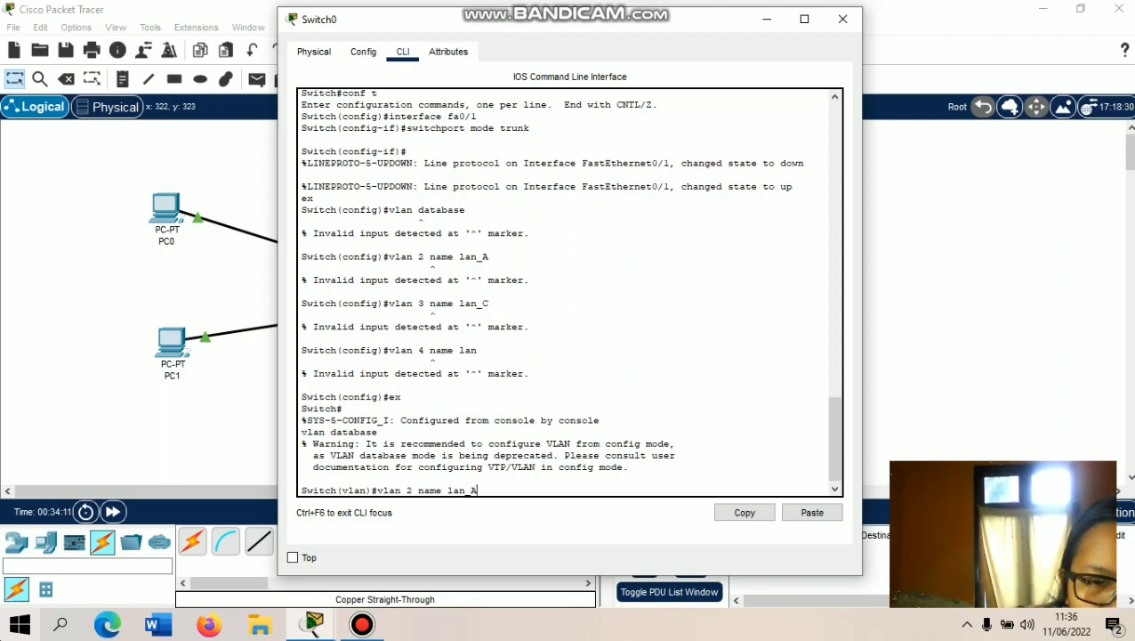
pyautogui.press('Return')
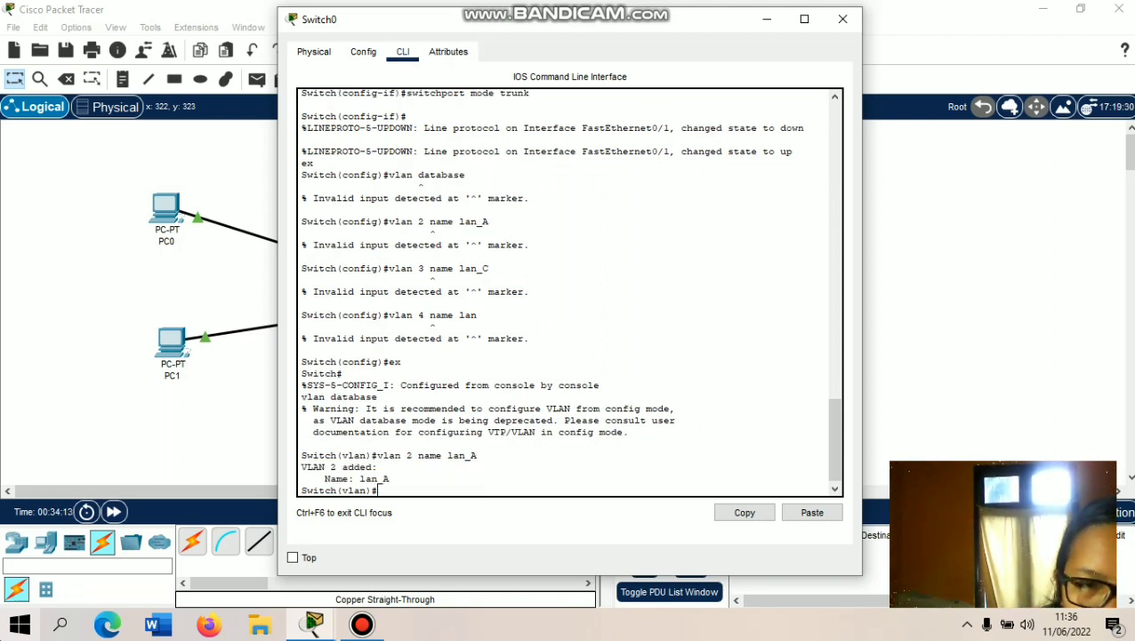
# - Create VLAN 3 named lan_B in the switch's VLAN database with the command "vlan 3 name lan_B"
pyautogui.write('vlan')
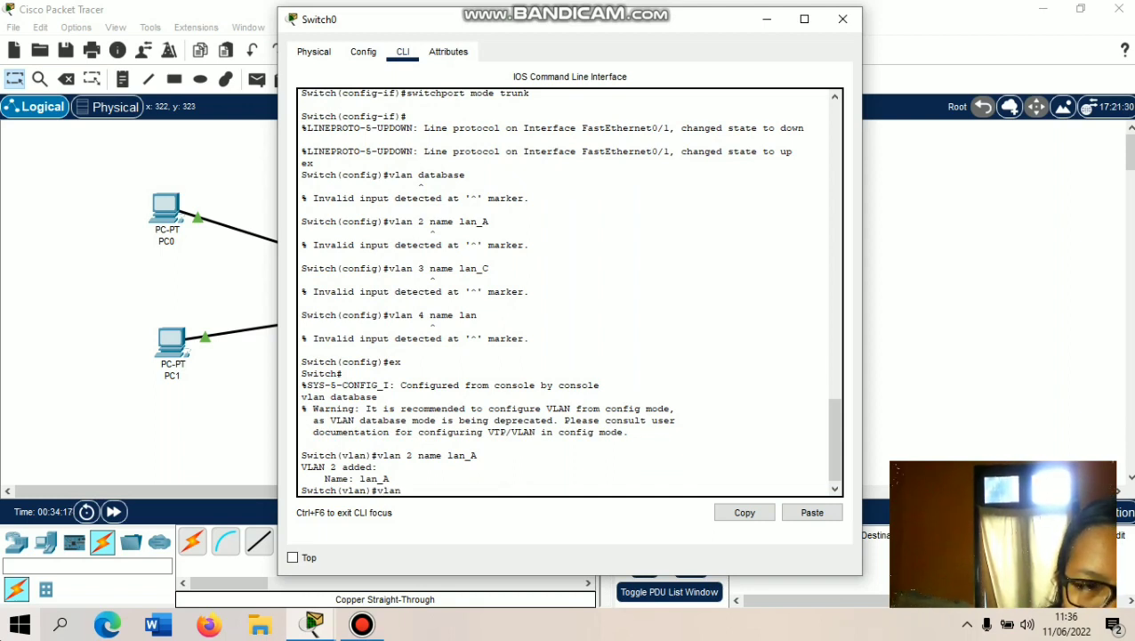
pyautogui.write(' 3 name lA')
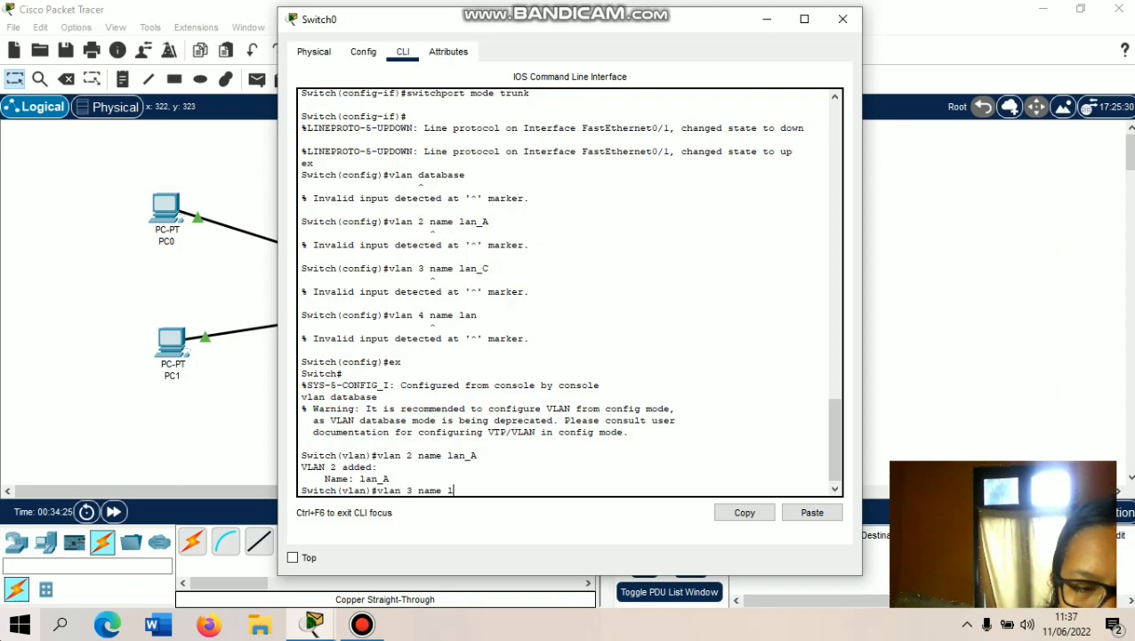
pyautogui.press('BackSpace')
pyautogui.write('an')
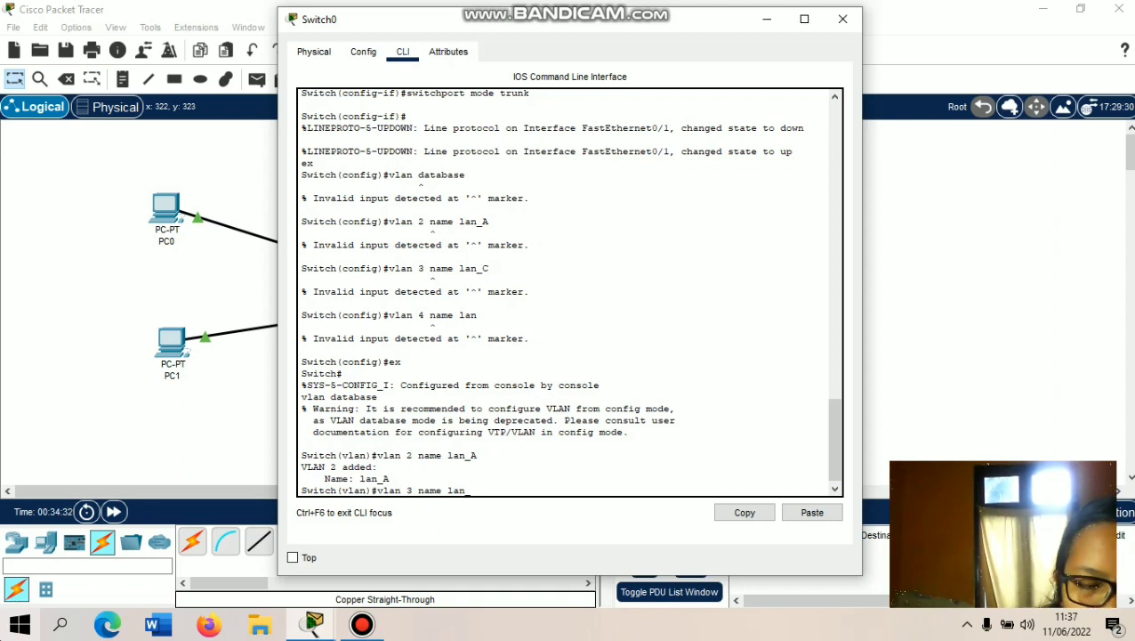
pyautogui.write('_B')
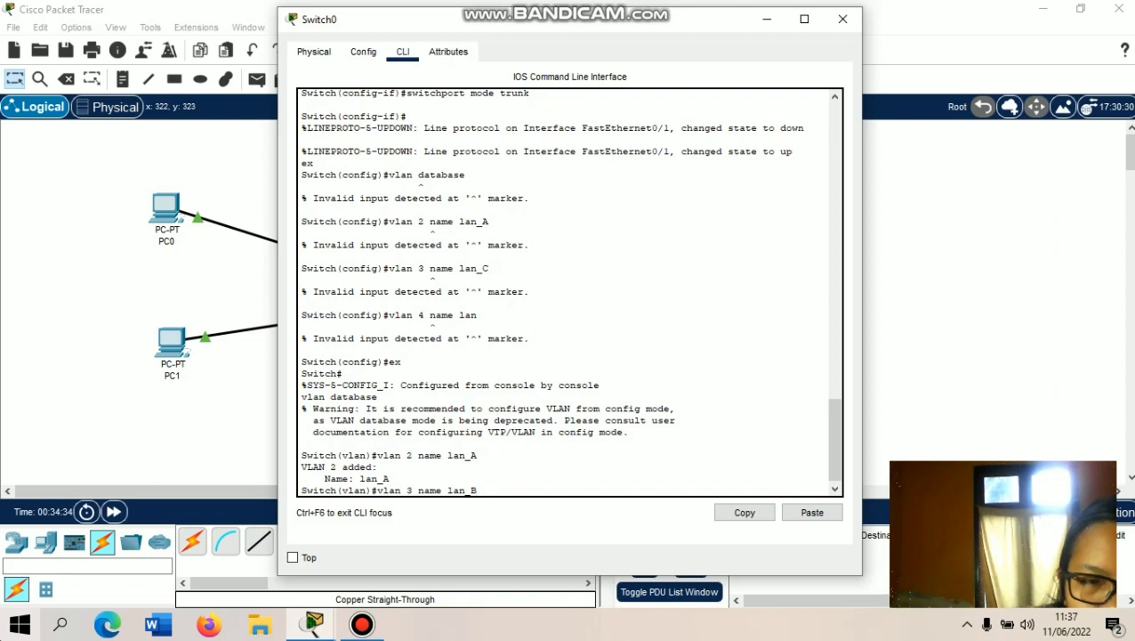
pyautogui.press('Return')
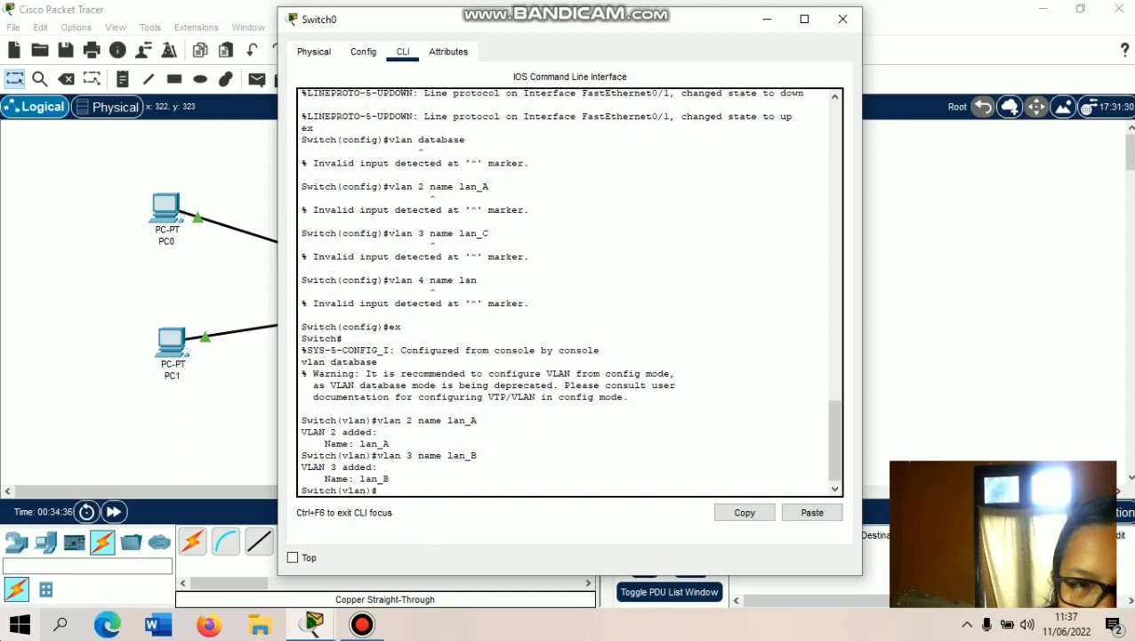
# - Create VLAN 4 named lan_C with the command "vlan 4 name lan_C" and exit the VLAN database
pyautogui.write('vlan 4 name lan_')
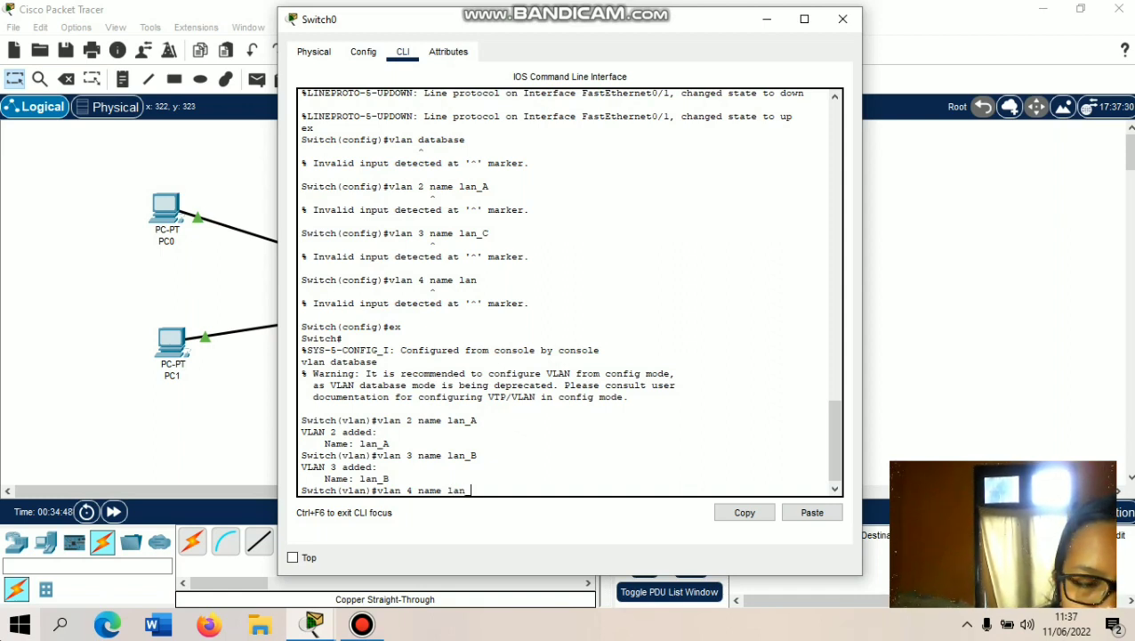
pyautogui.write('C')
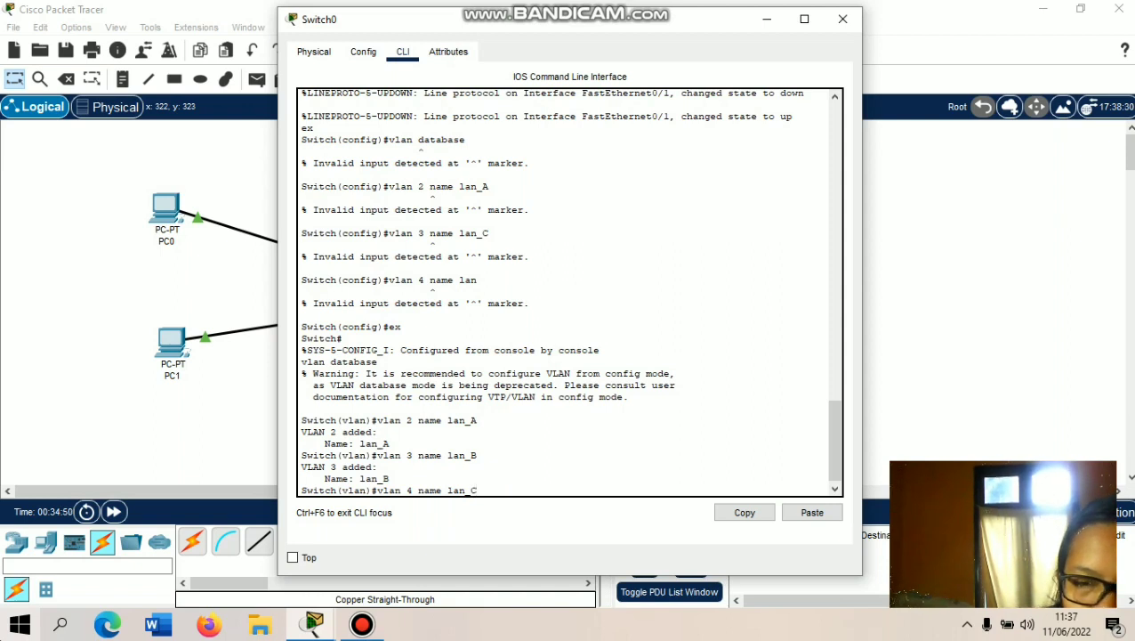
pyautogui.press('Return')
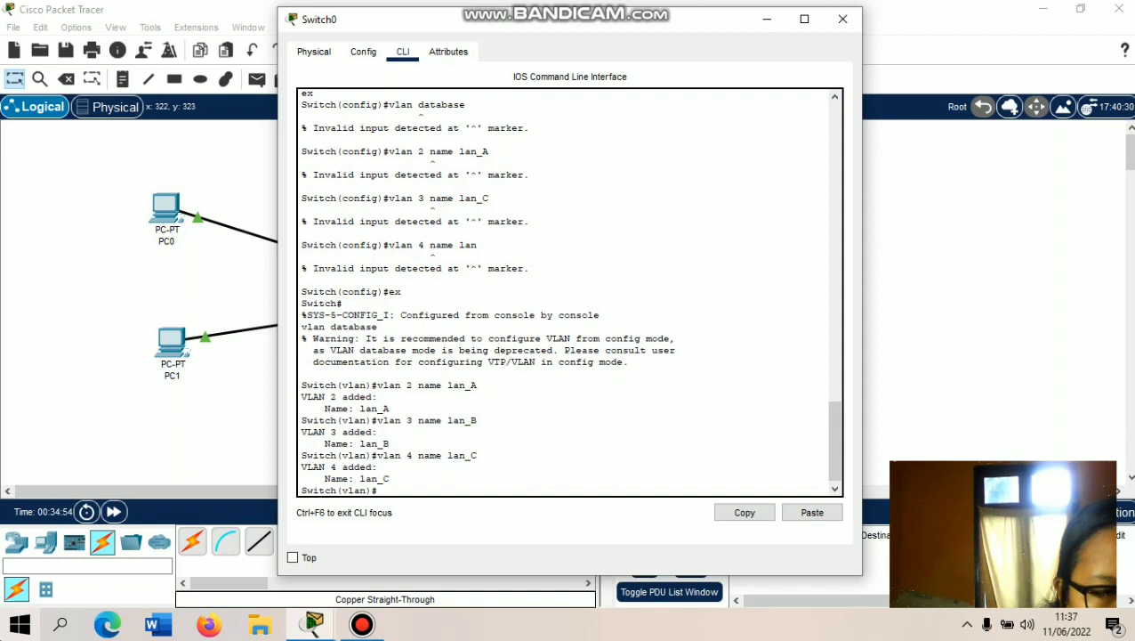
pyautogui.write('ex')
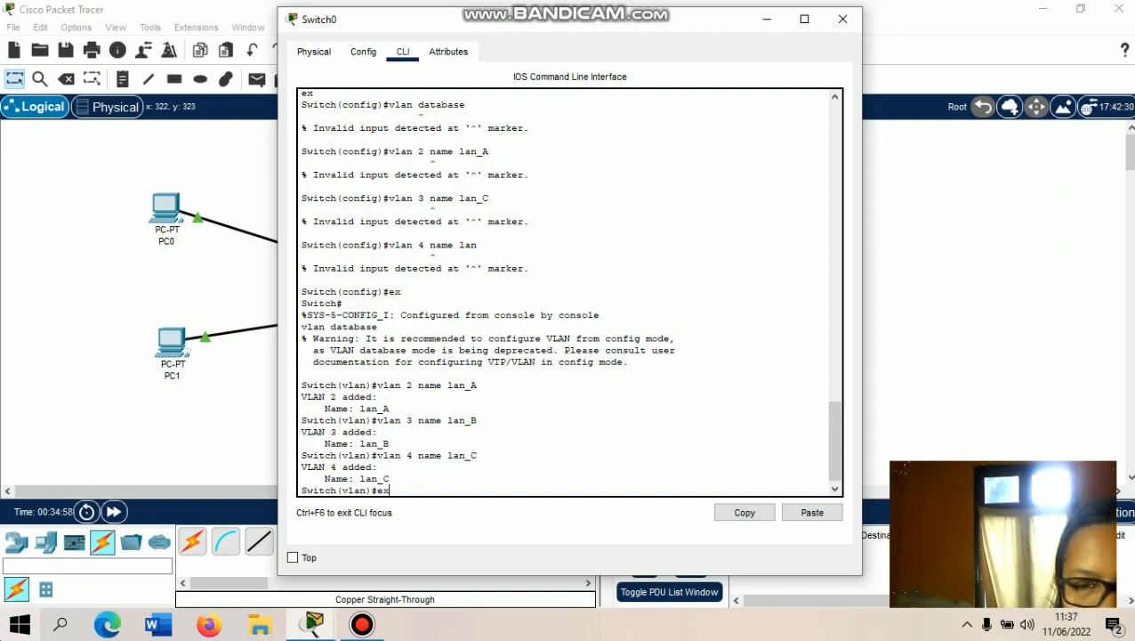
pyautogui.press('Return')
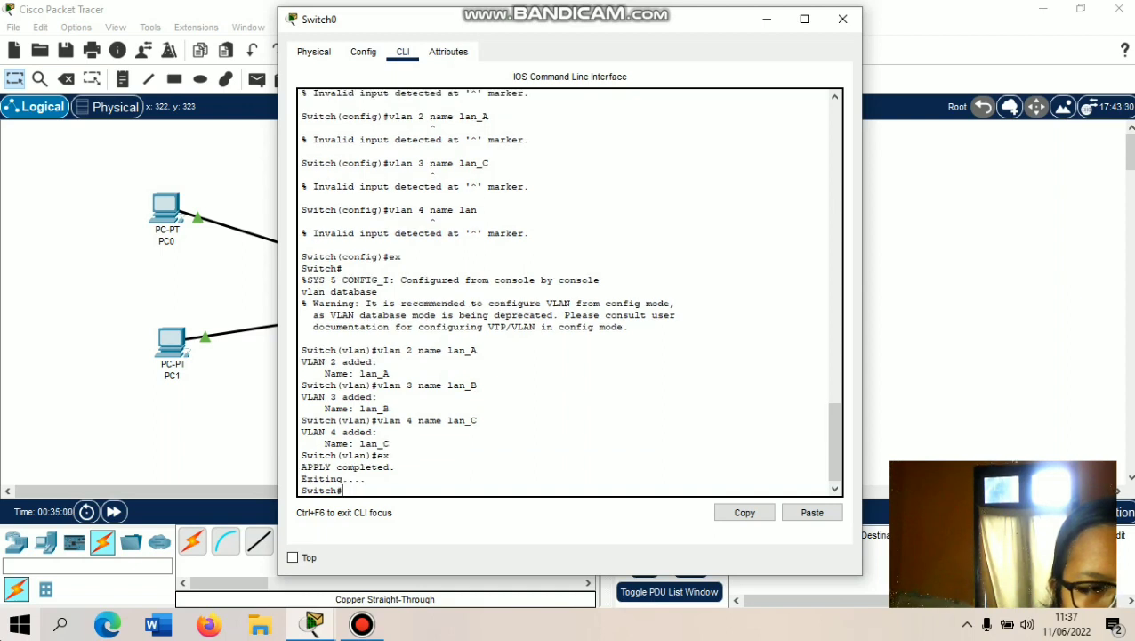
# - Try to list the switch's VLANs from privileged mode with the command "show lan"
pyautogui.write('show')
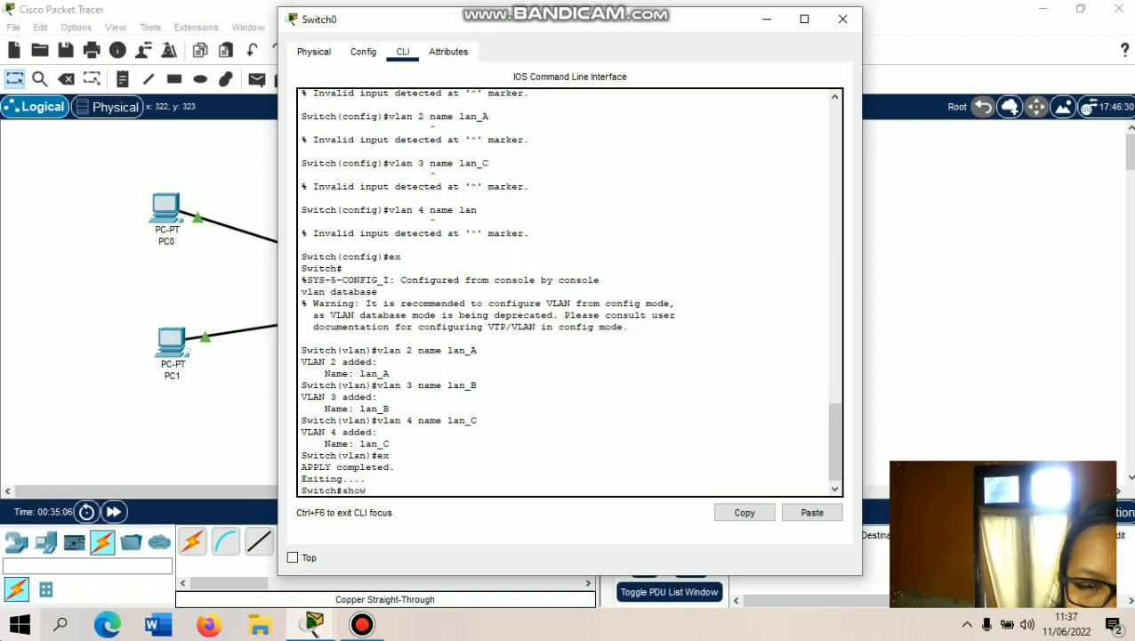
pyautogui.write(' lan')
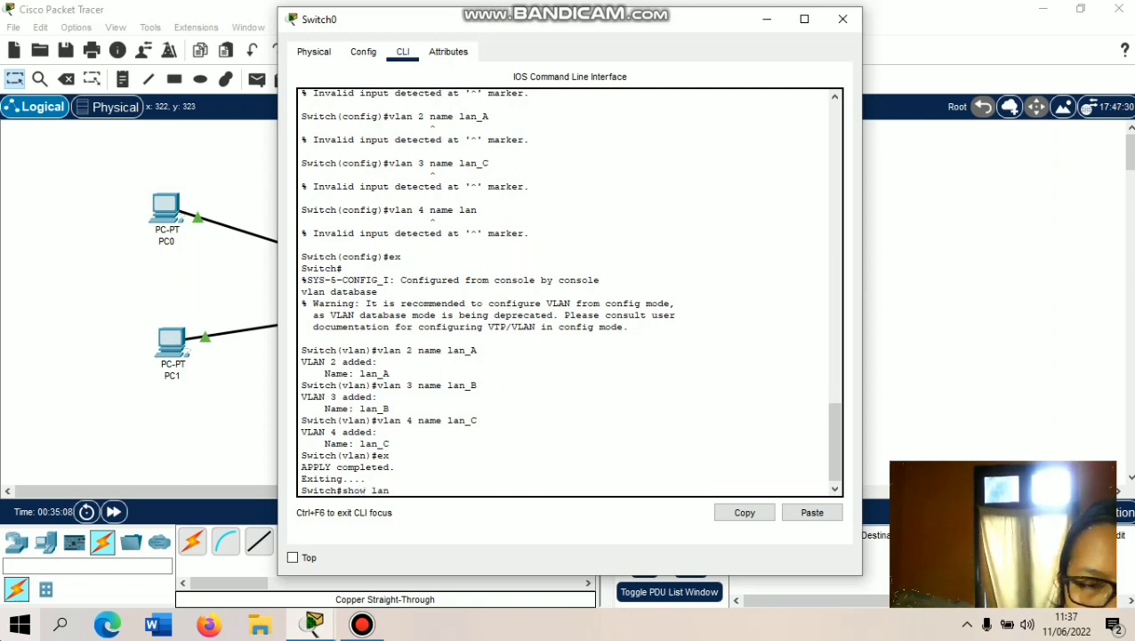
pyautogui.press('Return')
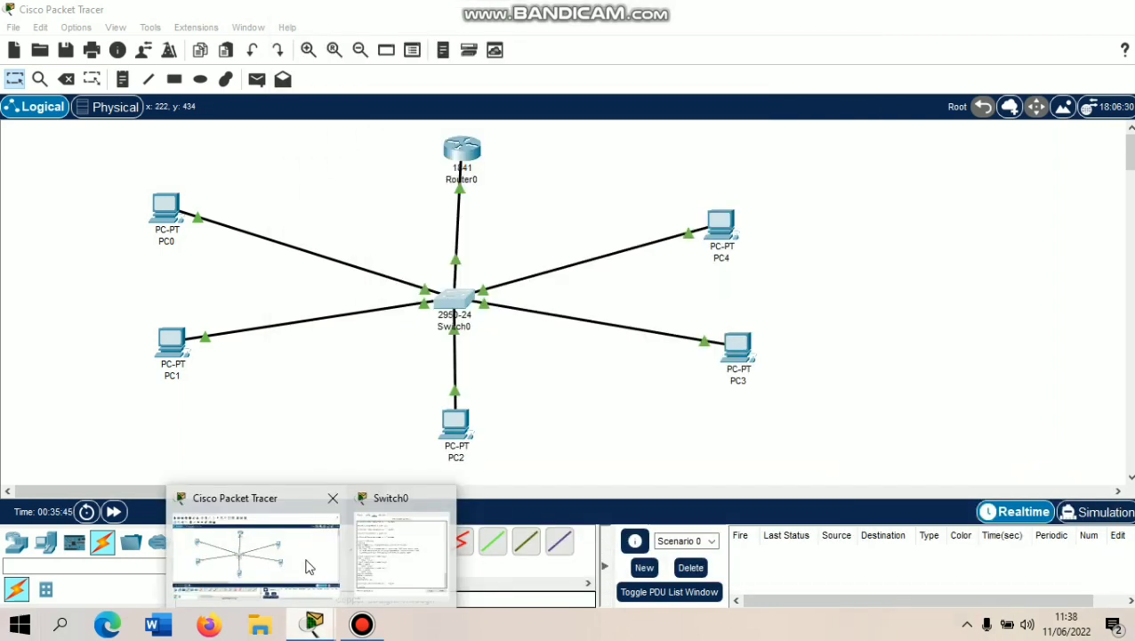
# - Return to the network topology and reopen the command line of Switch0
pyautogui.click(324, 566)
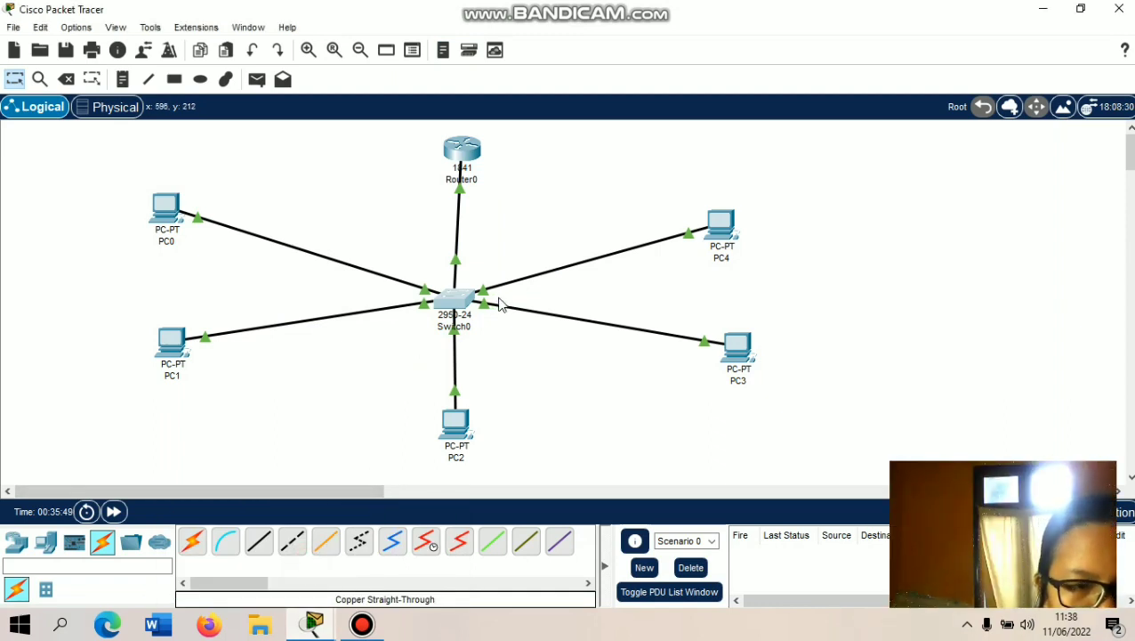
pyautogui.click(451, 322)
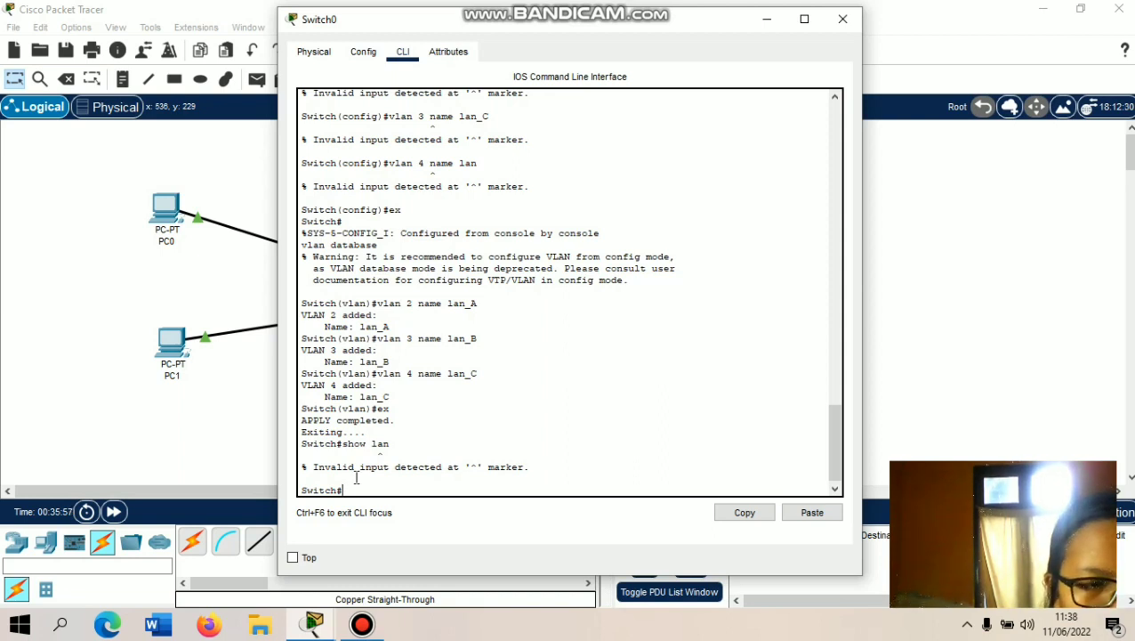
# - Enter global configuration mode with "conf t" and select switch ports 2 and 3 with the command "int ra fa0/2-3"
pyautogui.write('co')
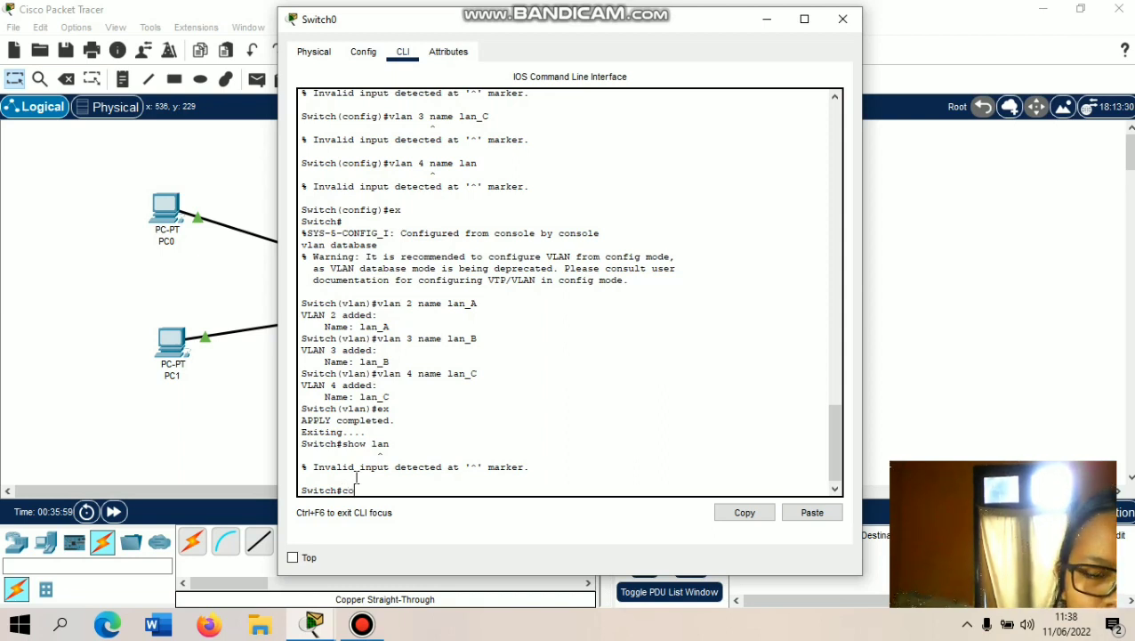
pyautogui.write('nf')
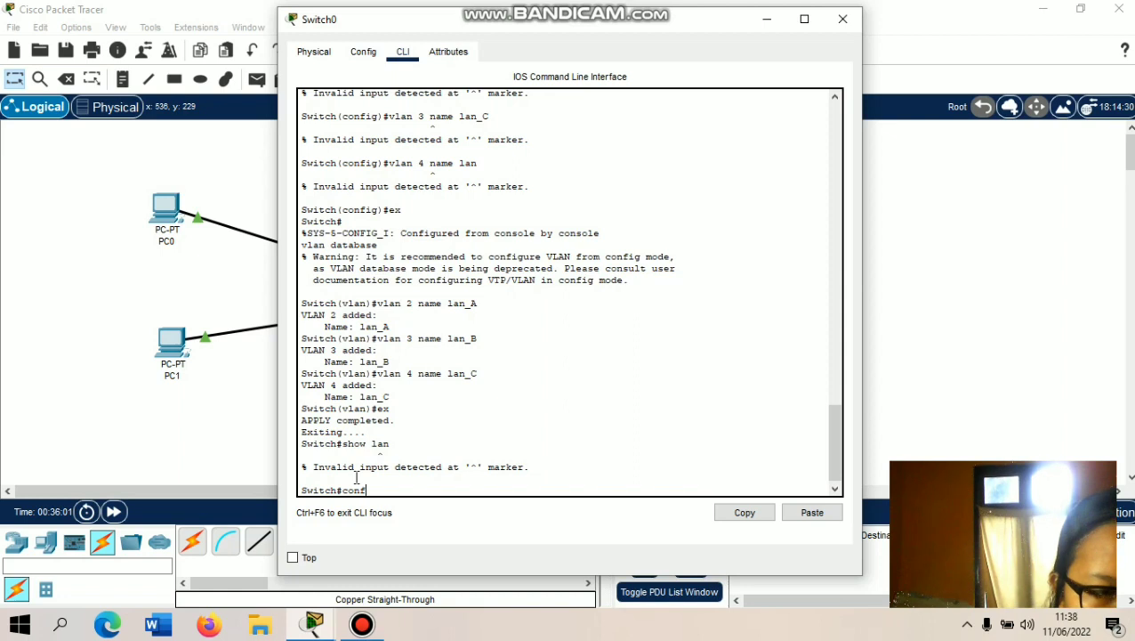
pyautogui.write('t')
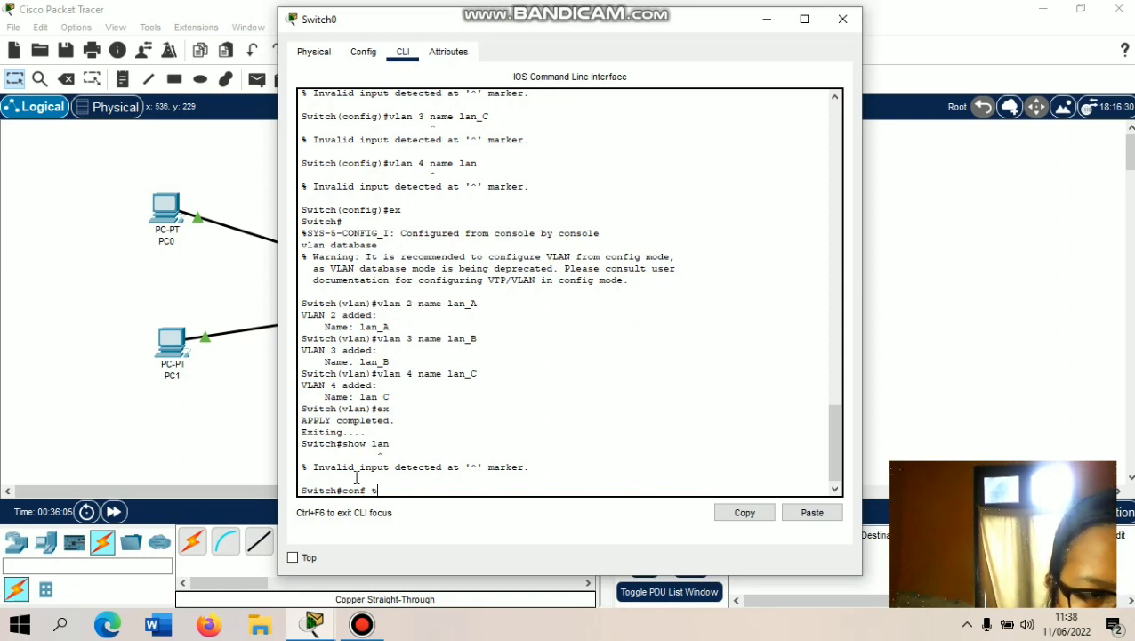
pyautogui.press('Return')
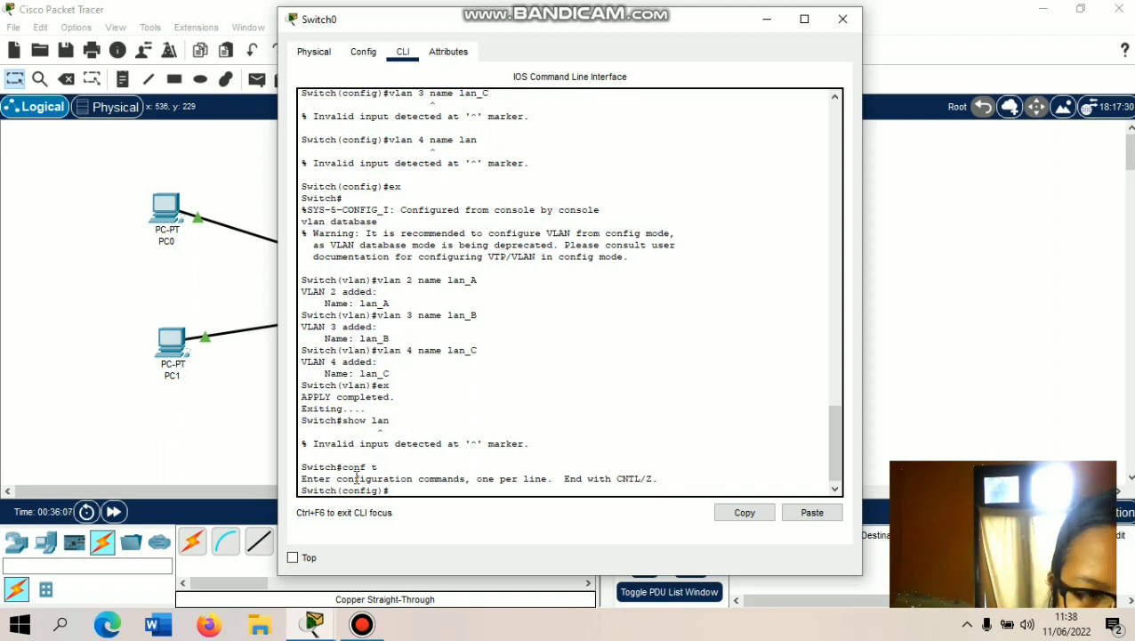
pyautogui.write('in')
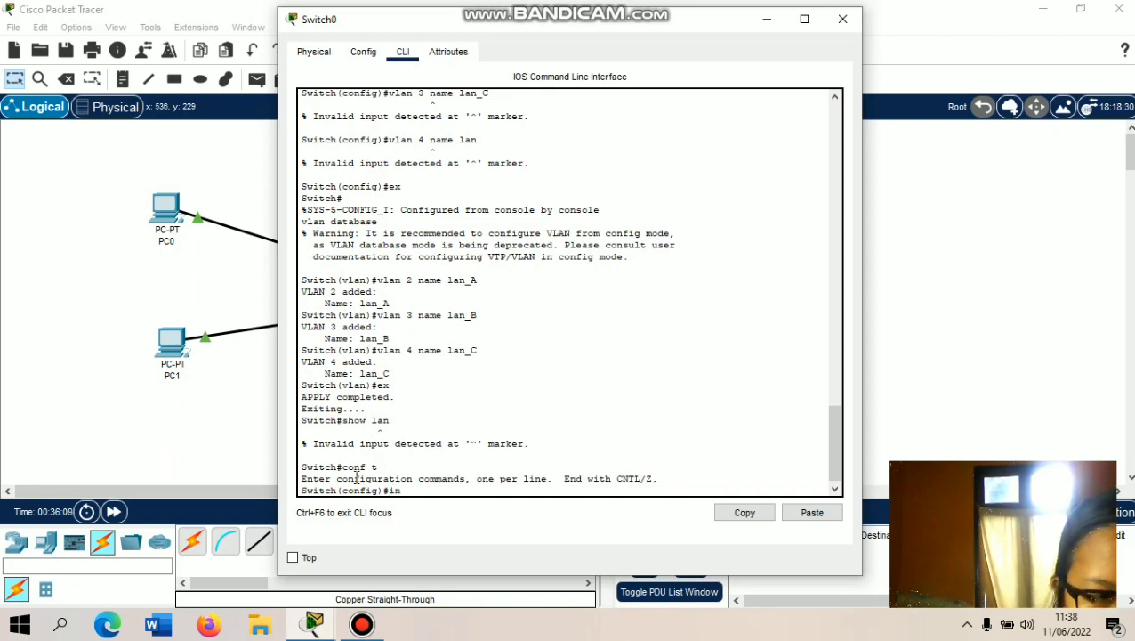
pyautogui.write('t ra fa')
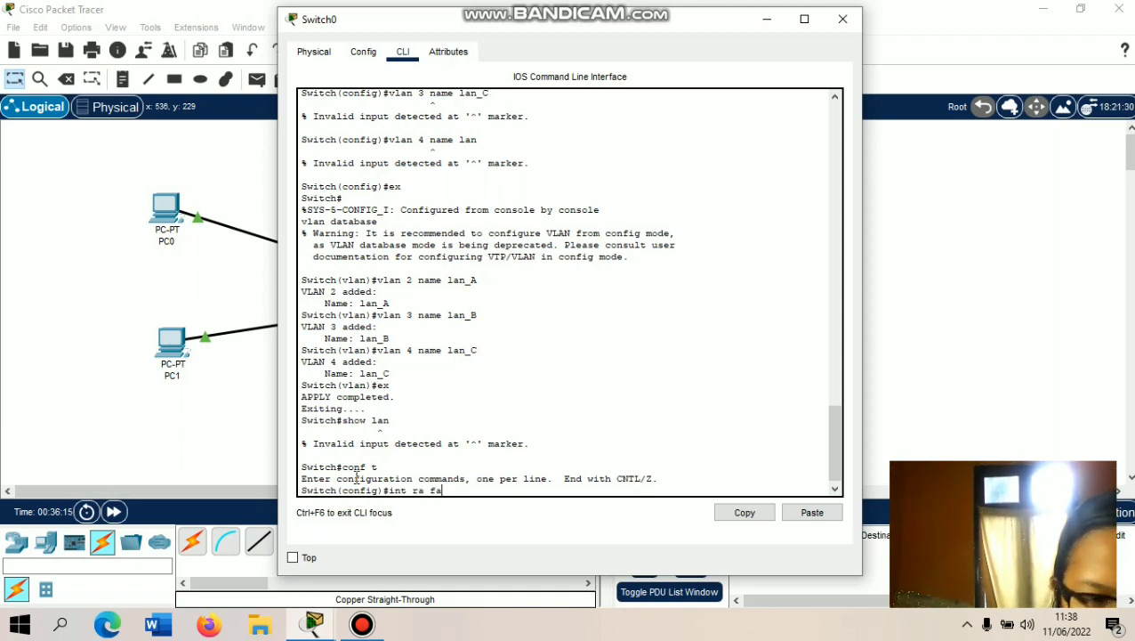
pyautogui.write('0/')
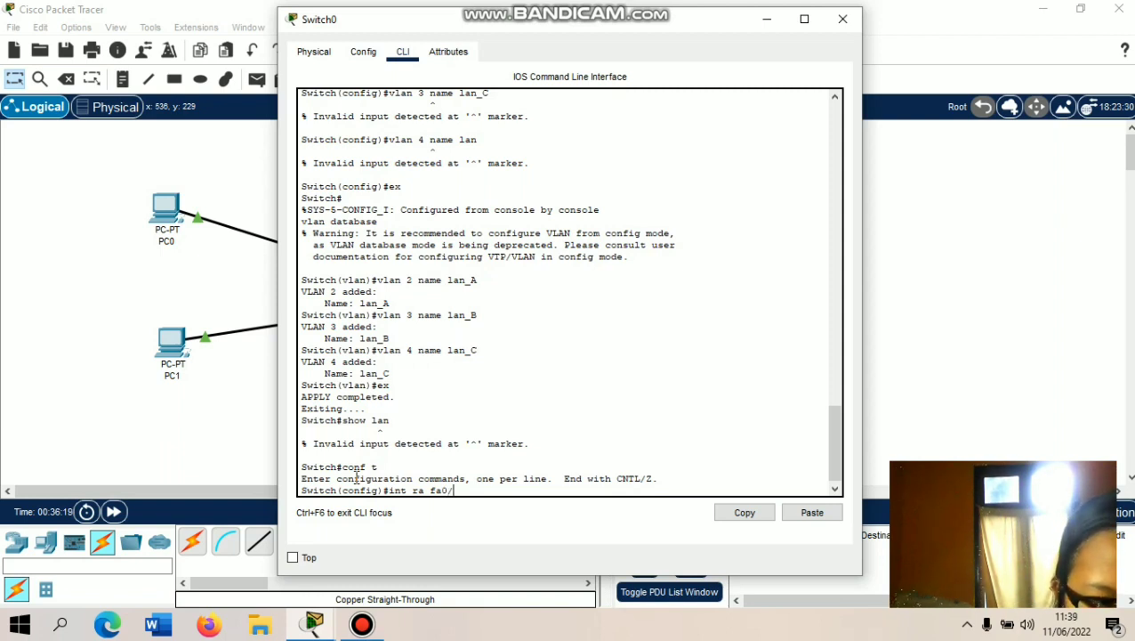
pyautogui.write('2')
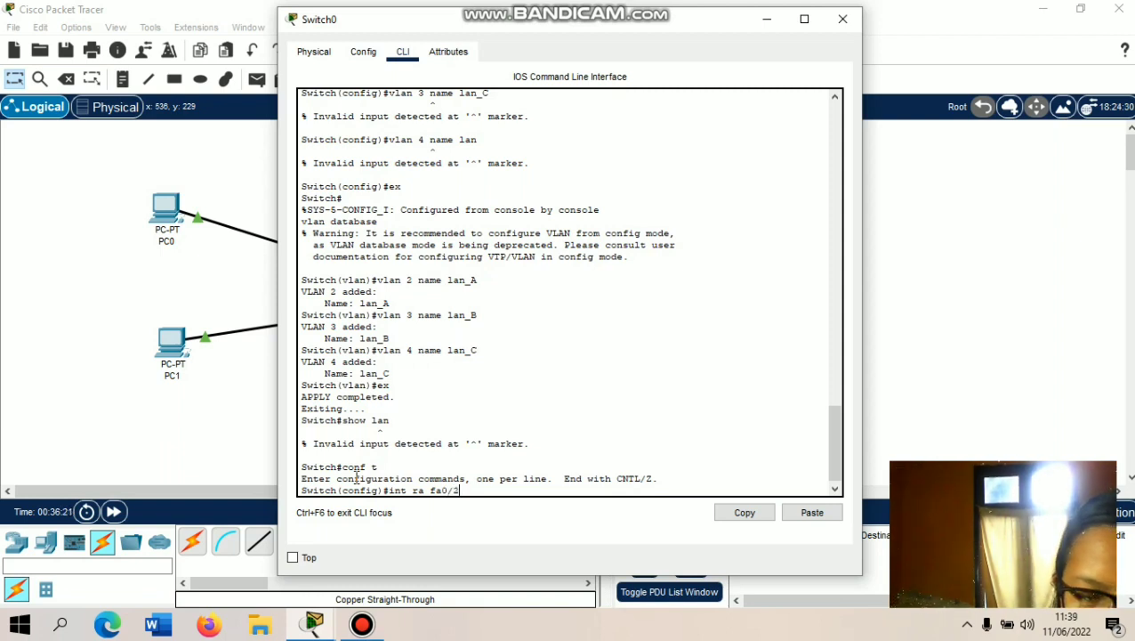
pyautogui.write('-3')
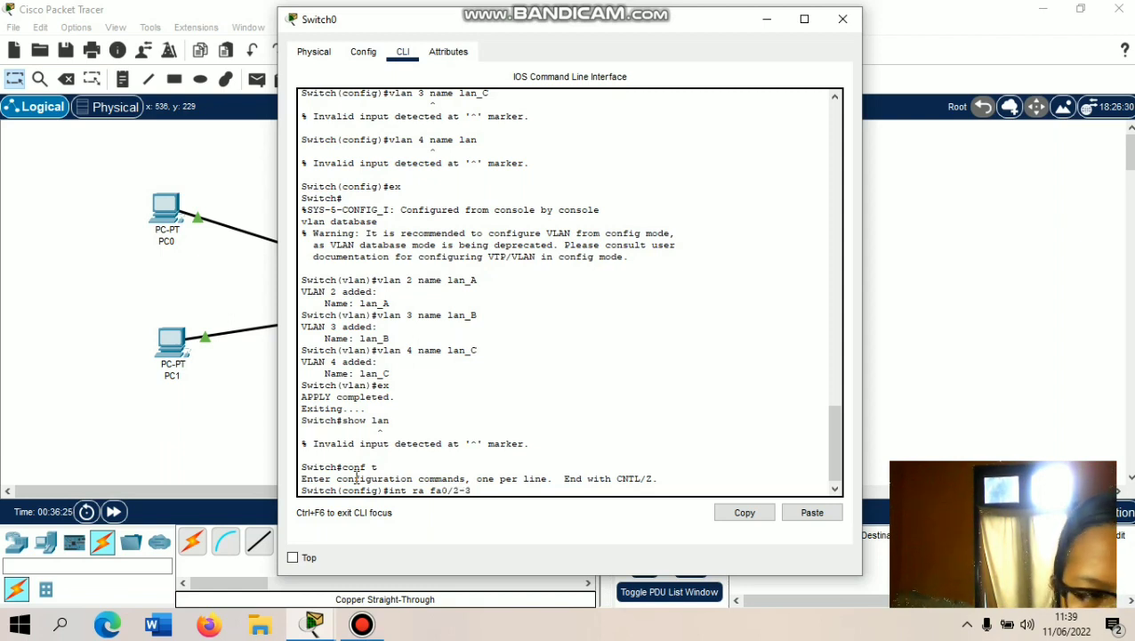
pyautogui.press('Return')
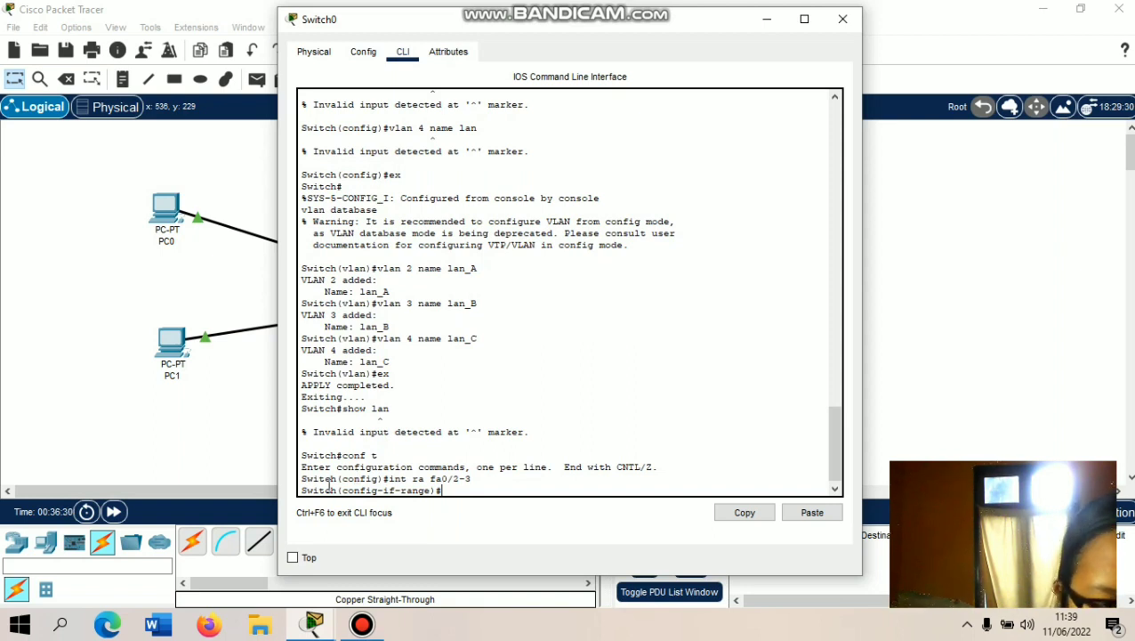
# - Set ports fa0/2-3 to access mode with the command "switchport mode access"
pyautogui.write('s')
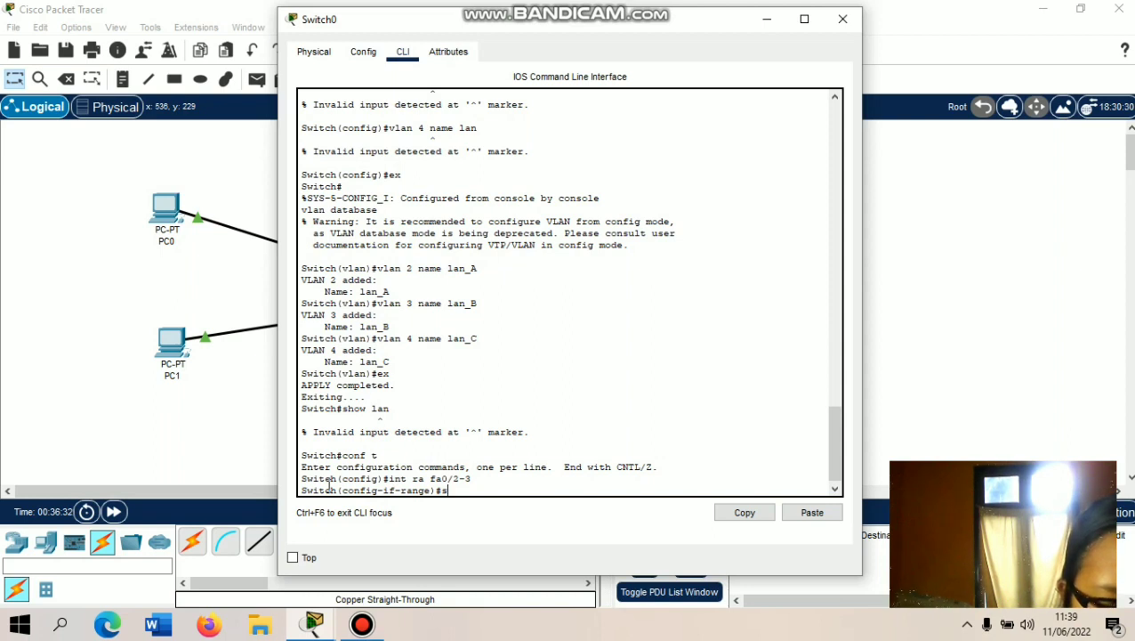
pyautogui.write('wit')
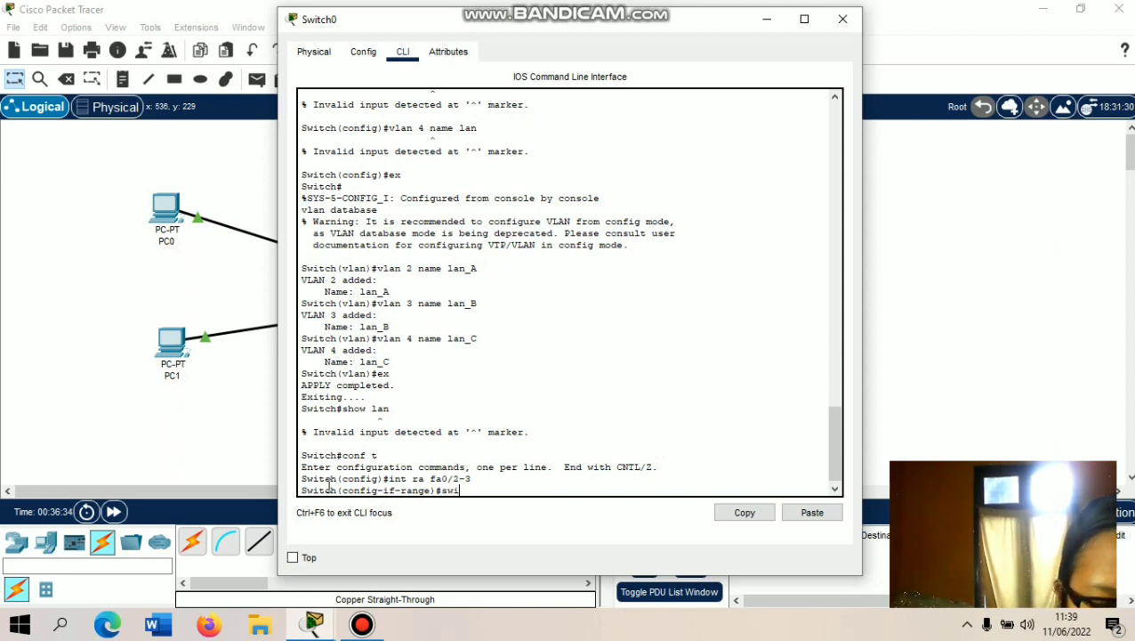
pyautogui.write('ch')
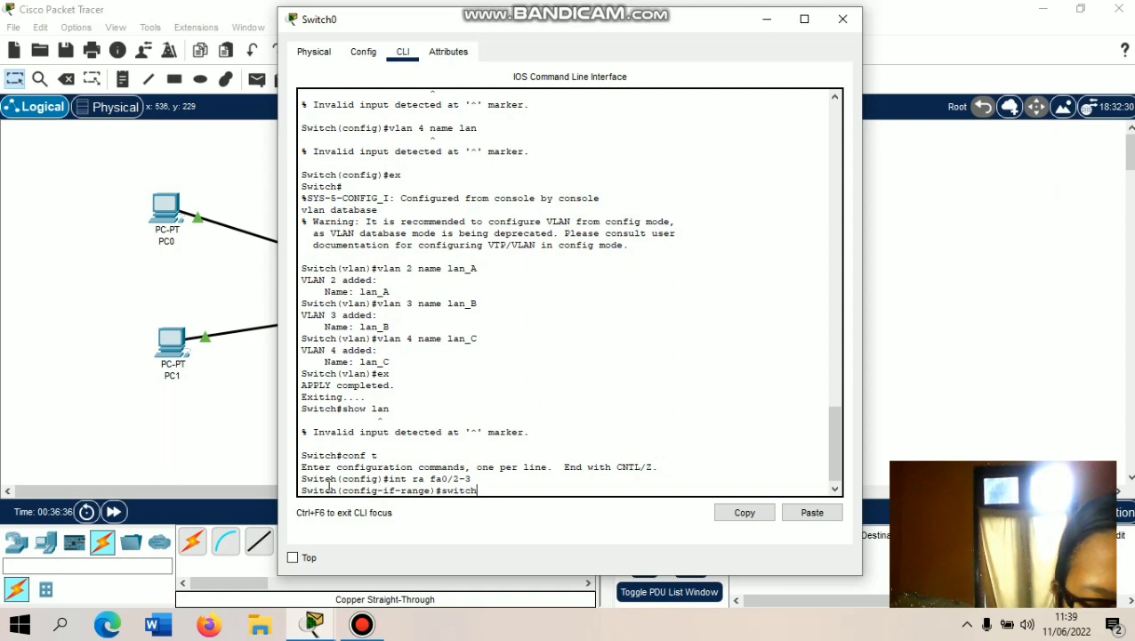
pyautogui.write('p')
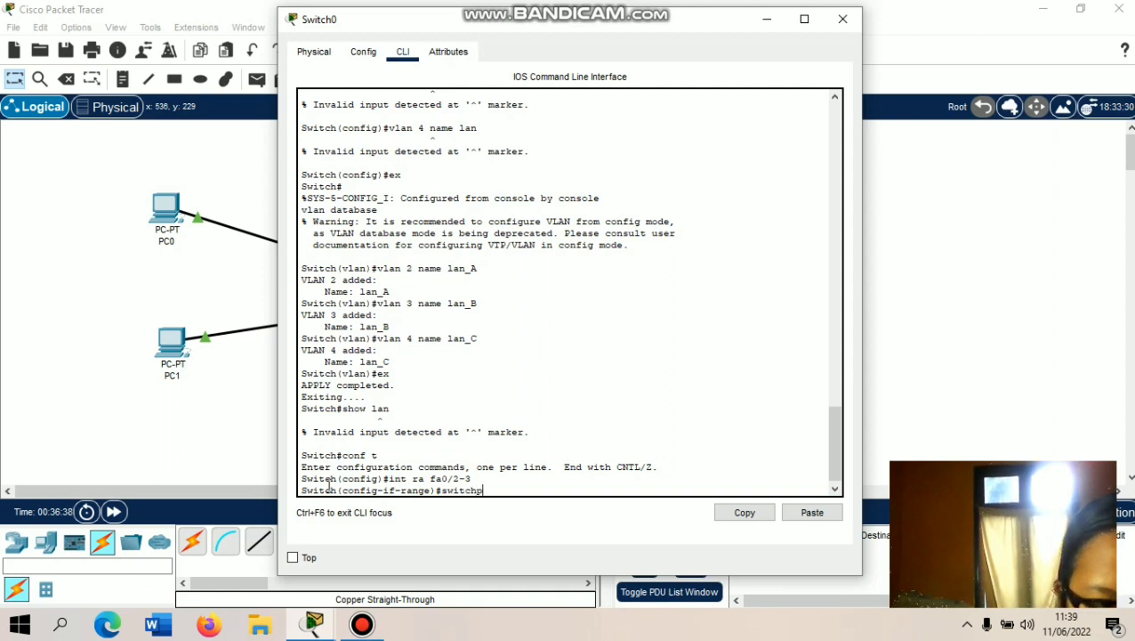
pyautogui.write('ort')
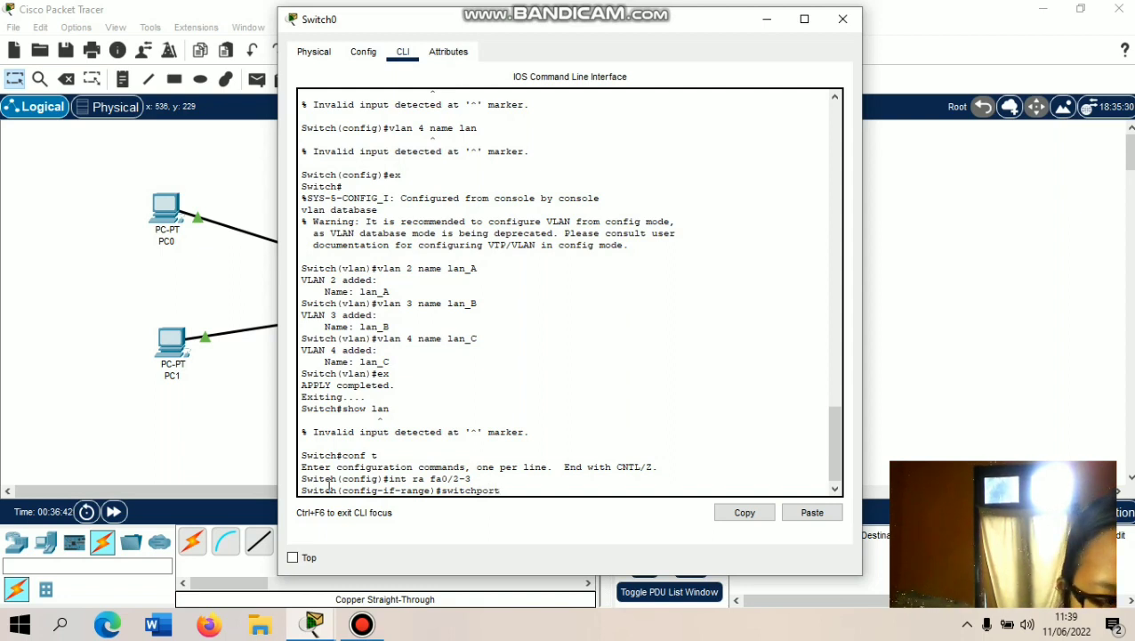
pyautogui.write(' mod')
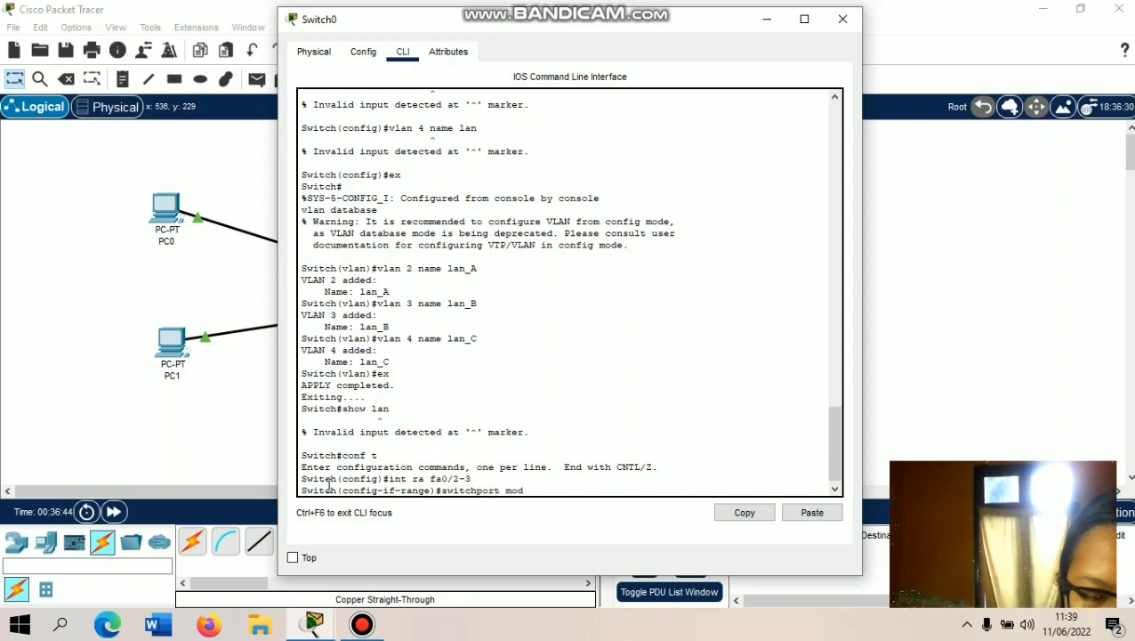
pyautogui.write('e acc')
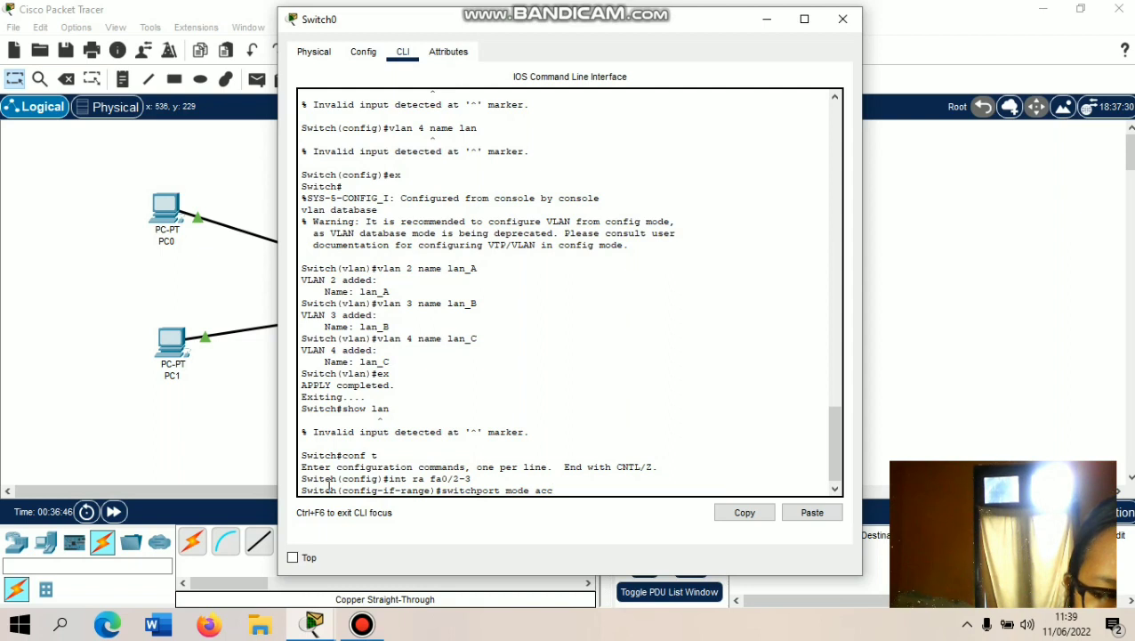
pyautogui.write('ess')
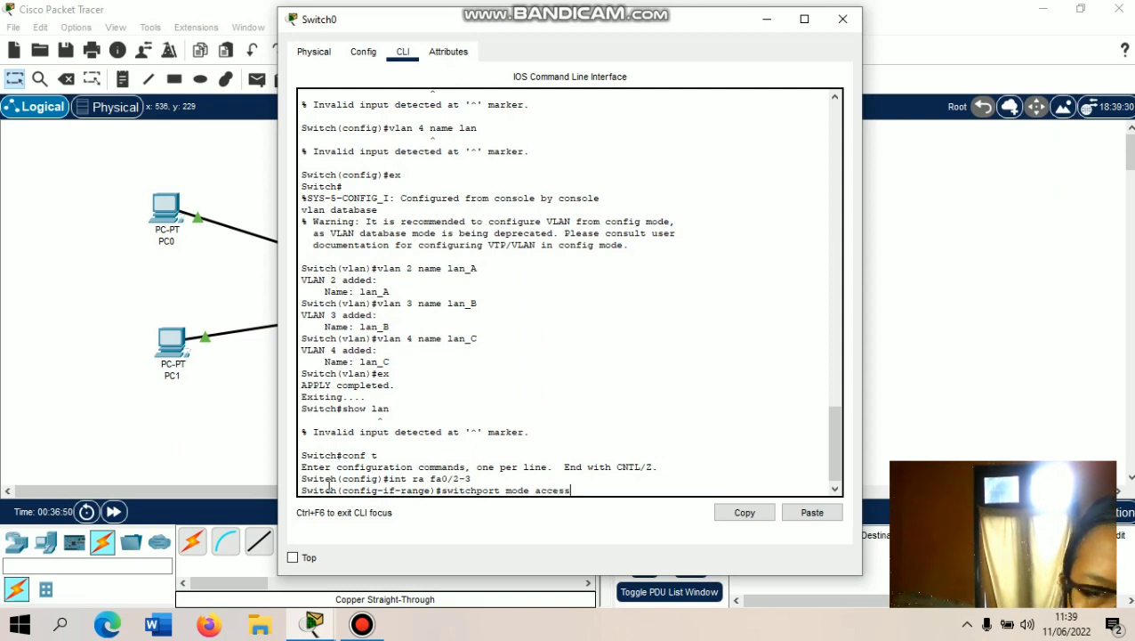
pyautogui.press('Return')
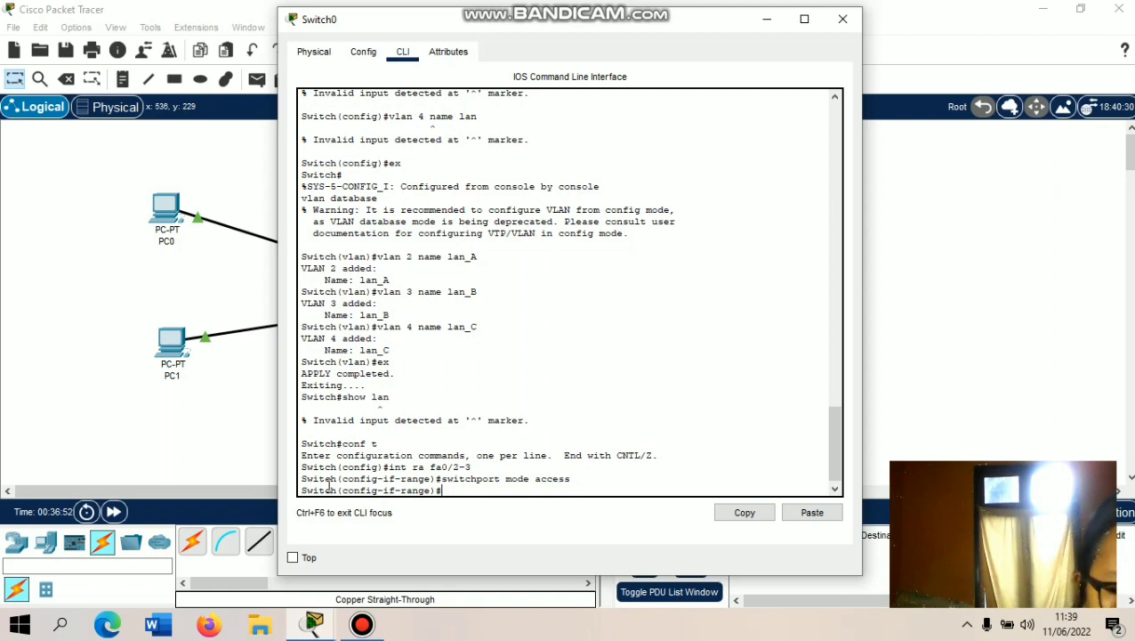
# - Assign ports fa0/2-3 to VLAN 2 with the command "switchport access vlan 2"
pyautogui.write('s')
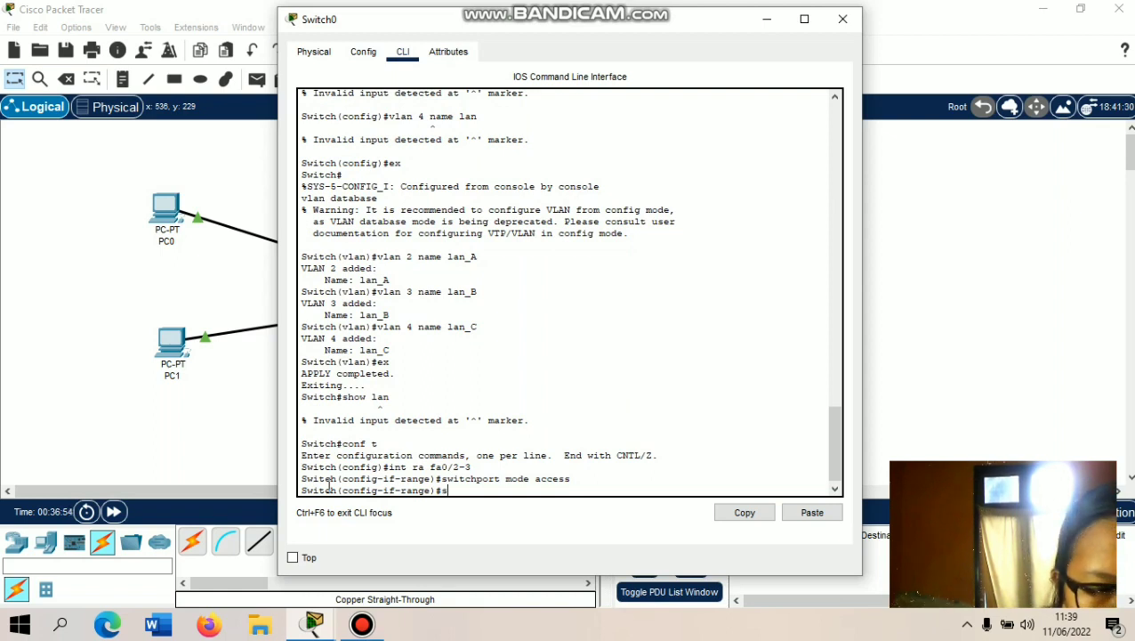
pyautogui.write('wit')
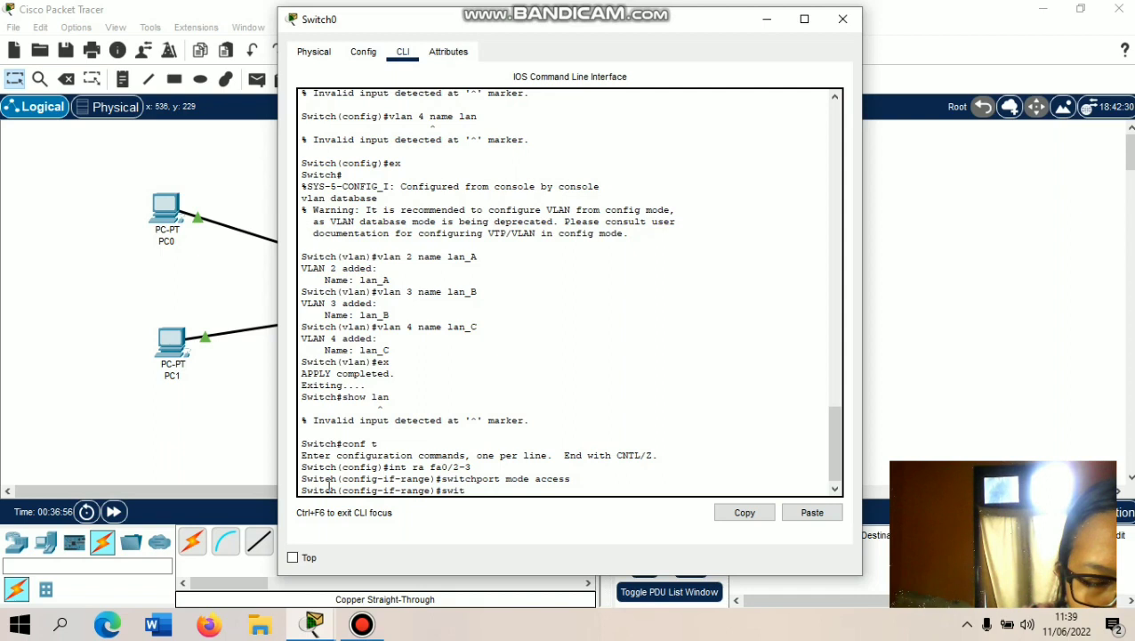
pyautogui.write('chport')
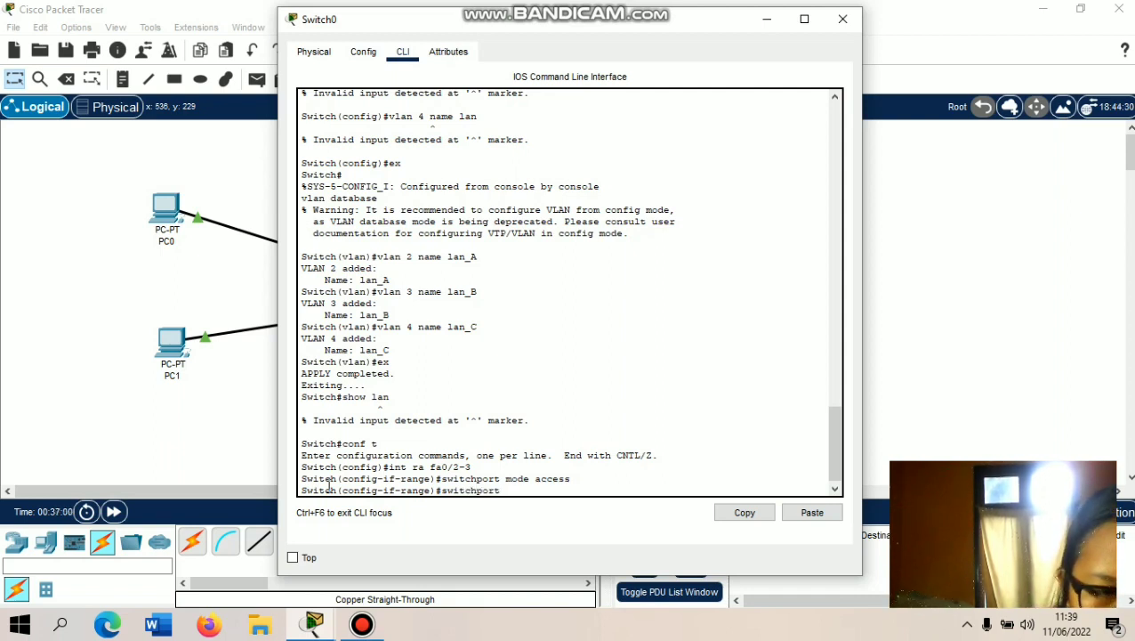
pyautogui.write(' acces')
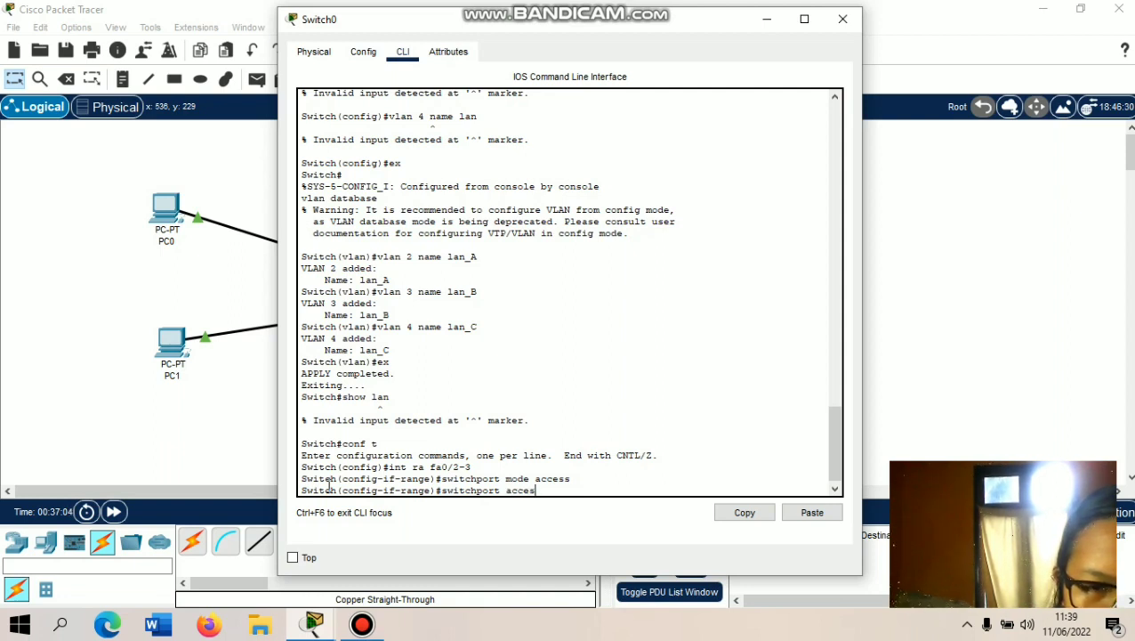
pyautogui.write('s')
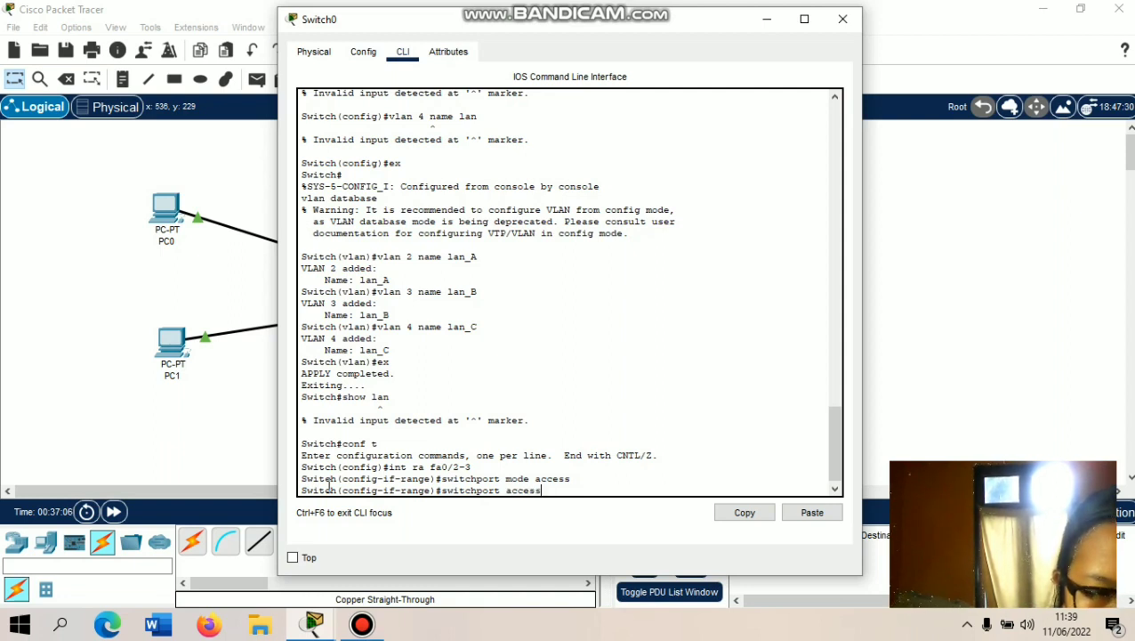
pyautogui.write(' vla')
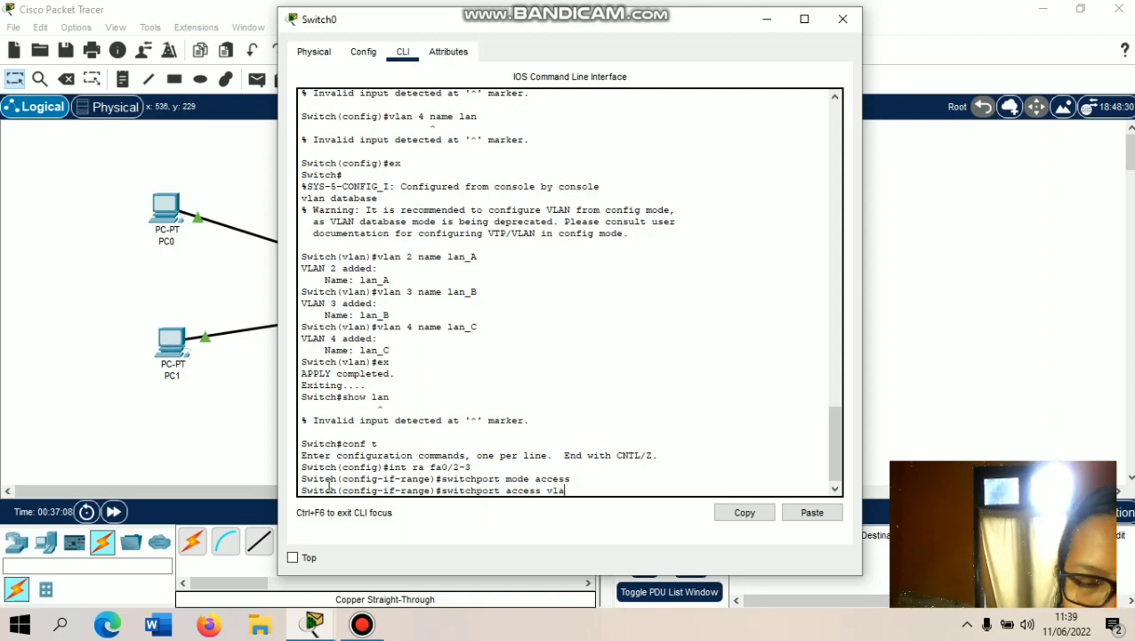
pyautogui.write('n 2')
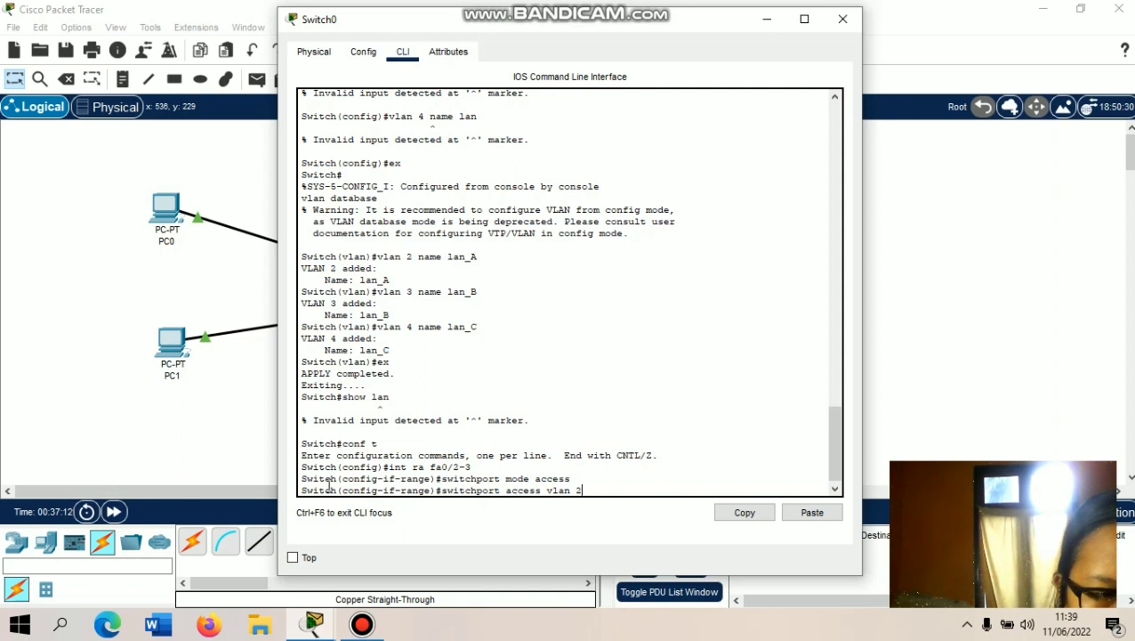
pyautogui.press('Return')
# - Switch the configuration to port fa0/4 with the command "int ra fa0/4"
pyautogui.write('int')
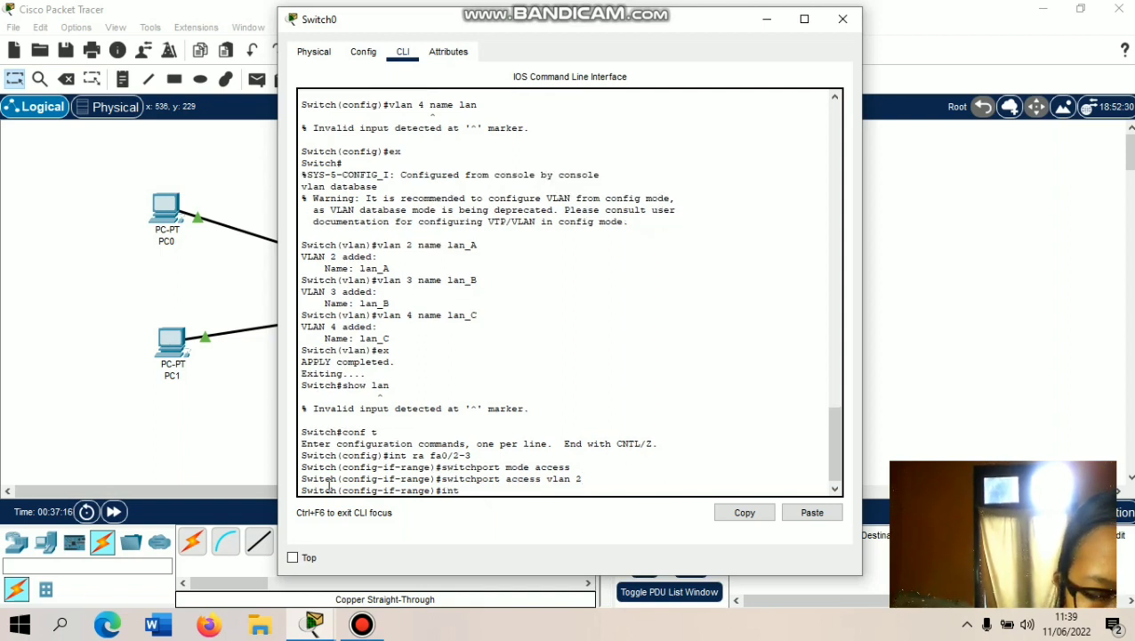
pyautogui.write(' ra fa')
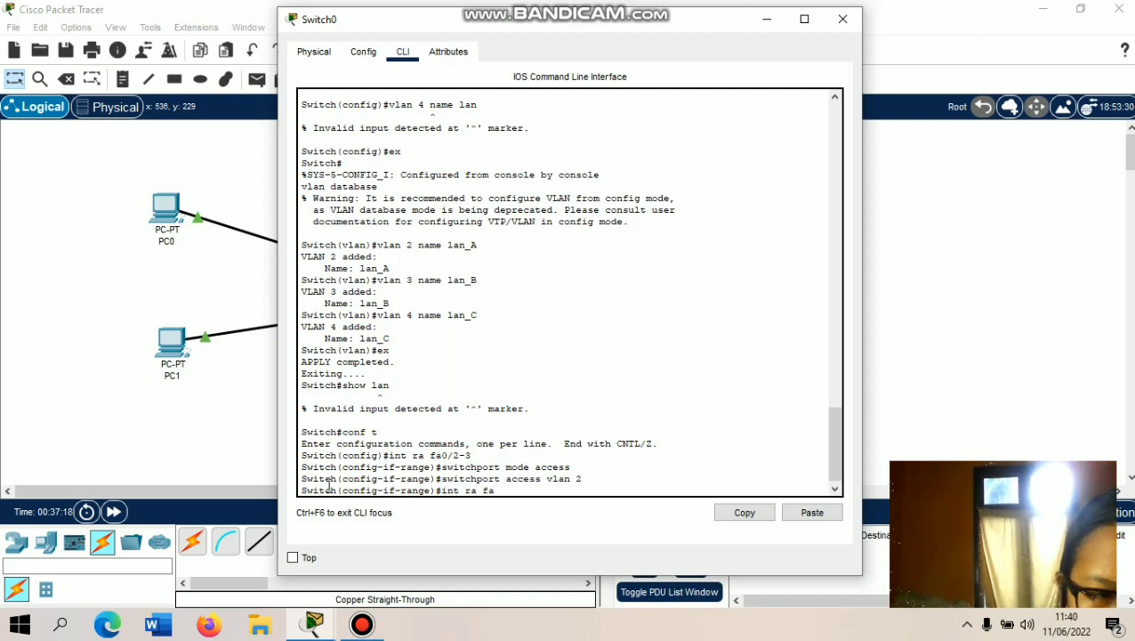
pyautogui.write('0/')
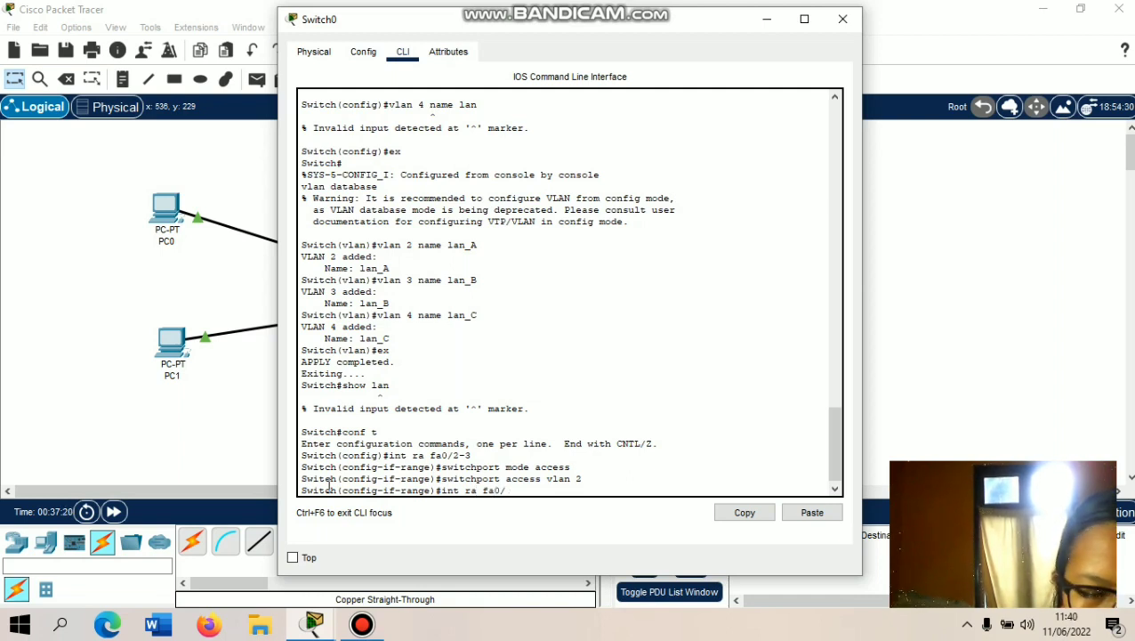
pyautogui.write('4')
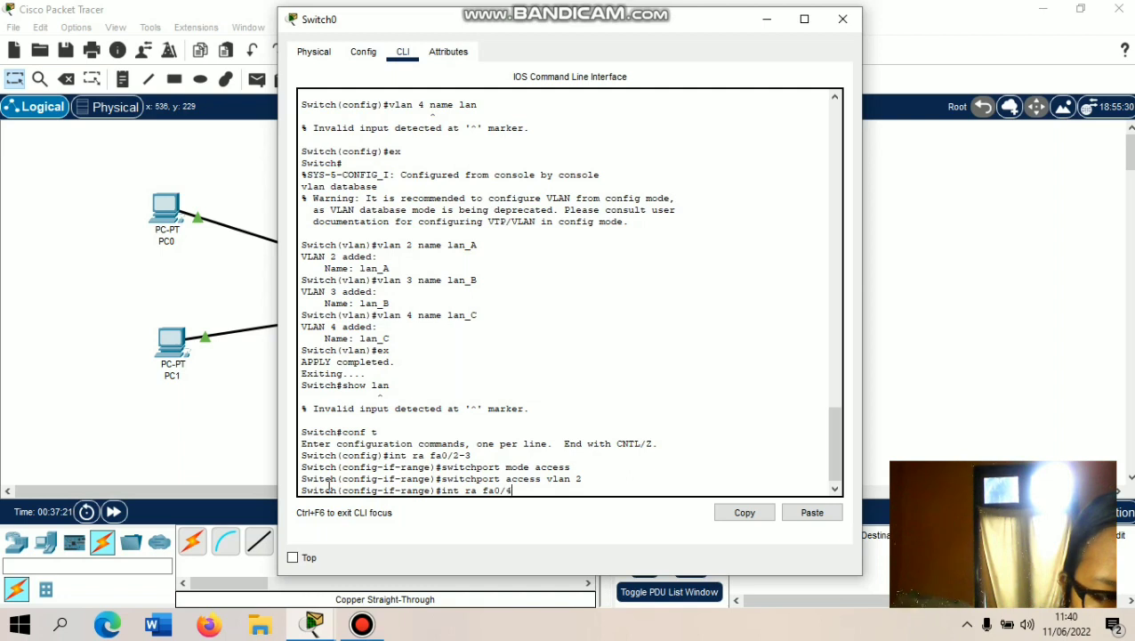
pyautogui.press('Return')
# - Set port fa0/4 to access mode with the command "switchport mode access"
pyautogui.write('w')
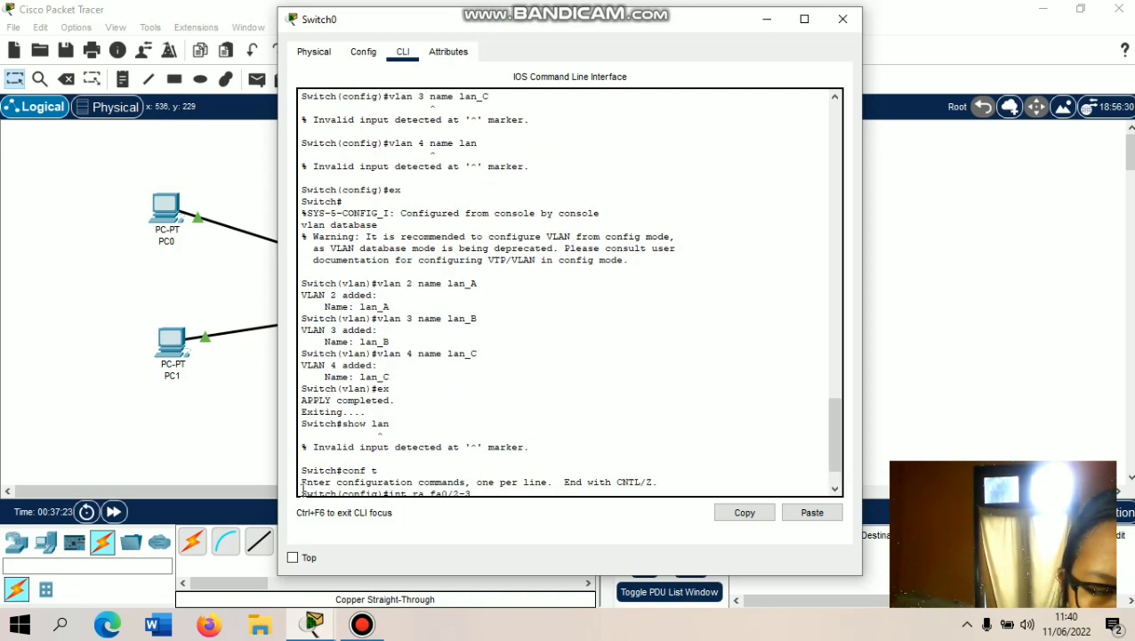
pyautogui.write('witch(config-if-range)#swi')
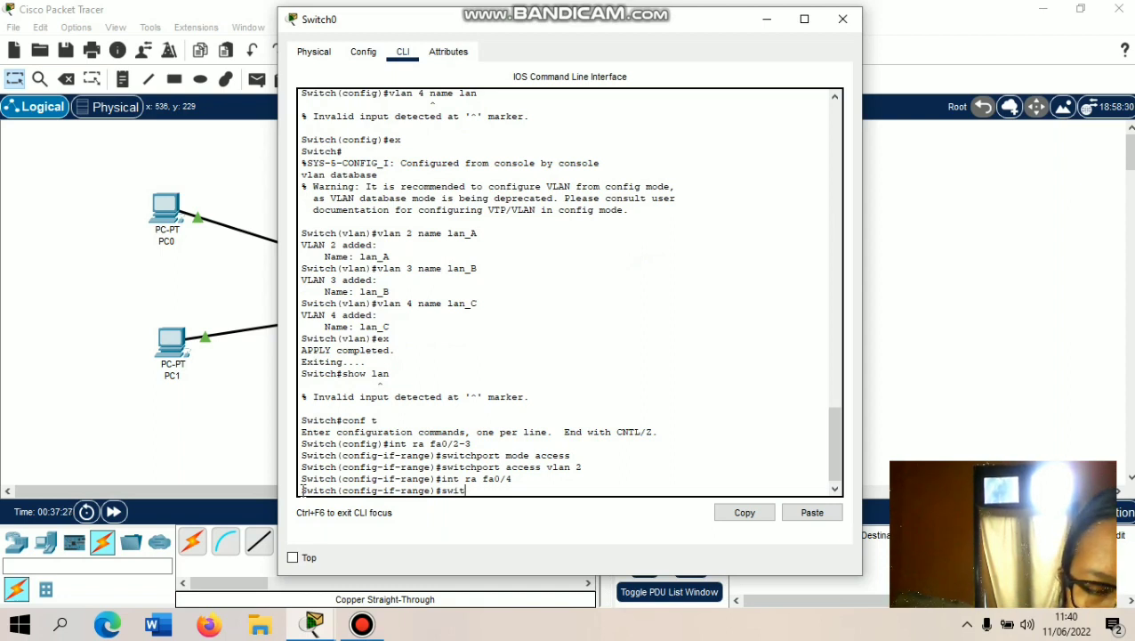
pyautogui.write('t')
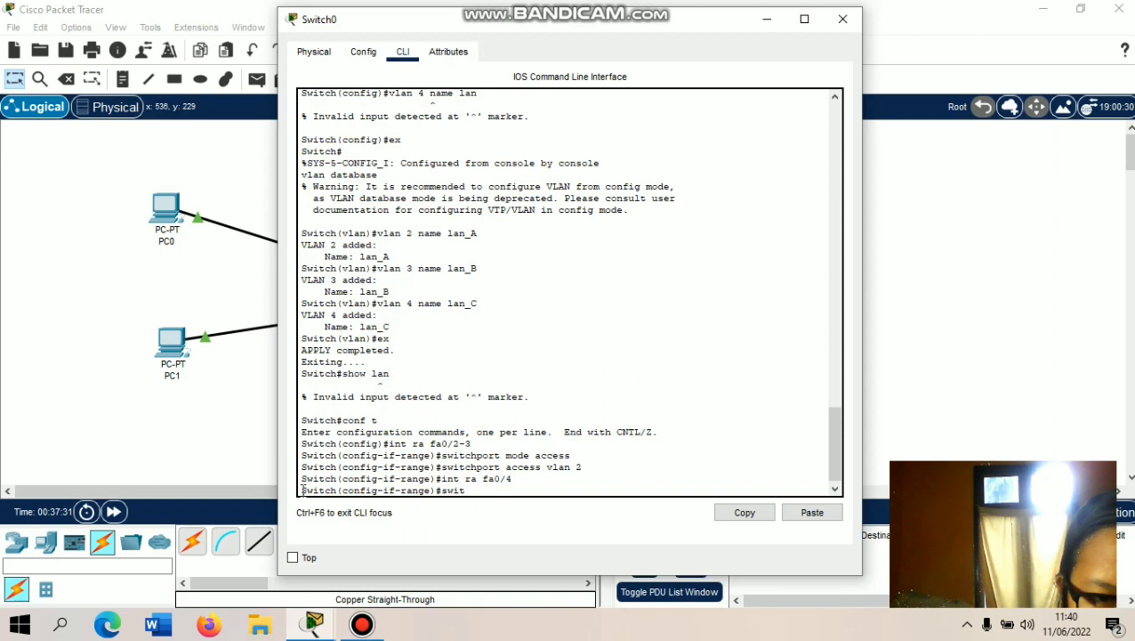
pyautogui.write('chport')
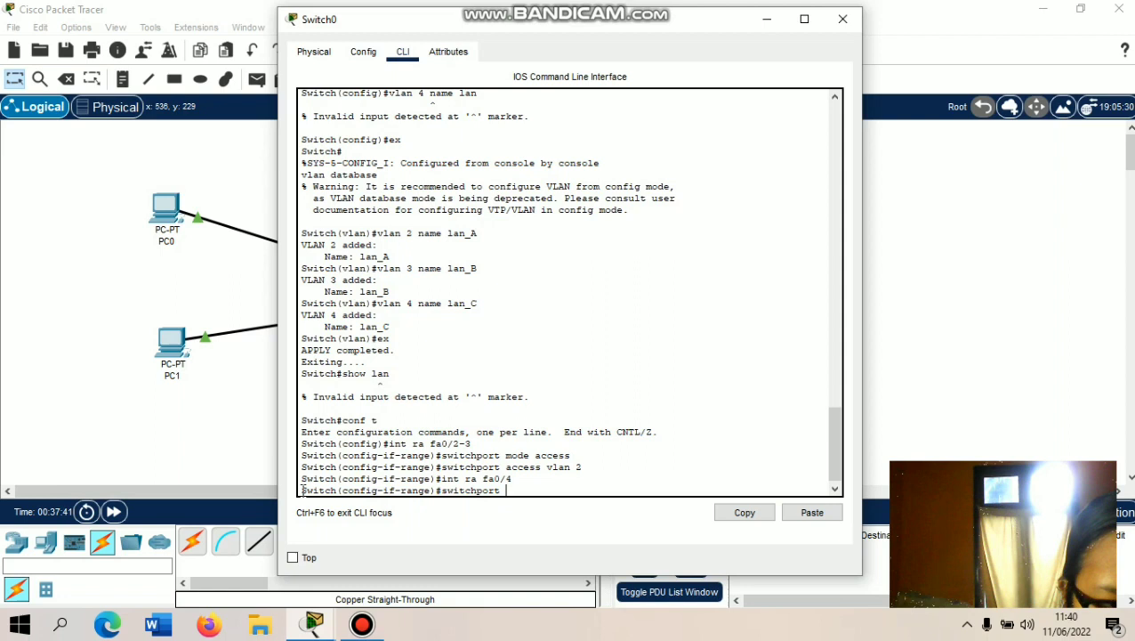
pyautogui.write(' mode')
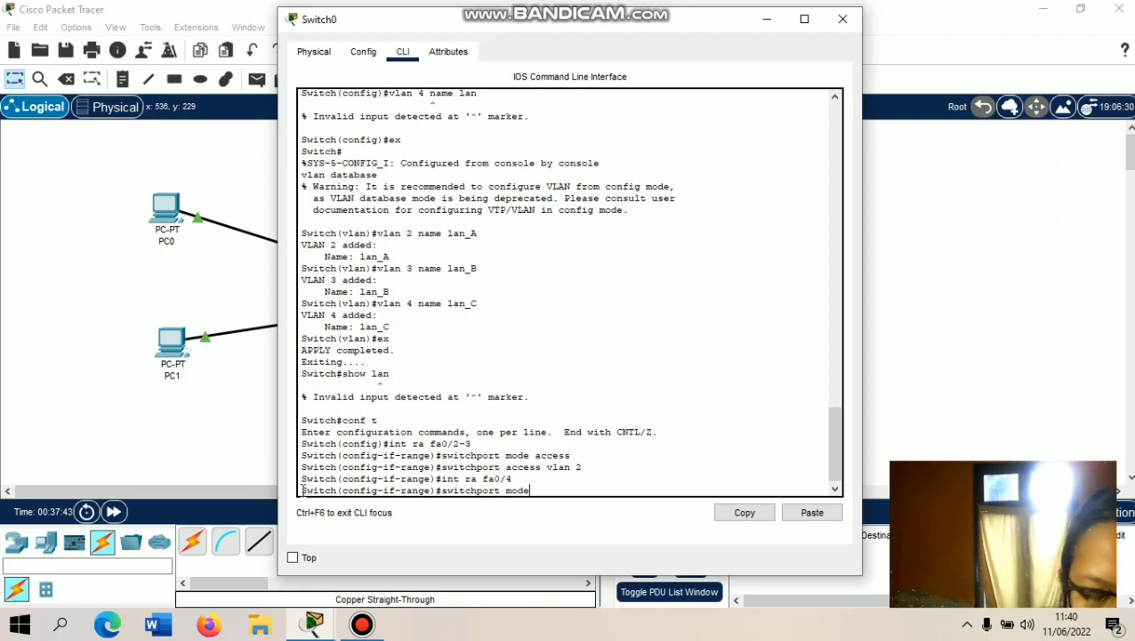
pyautogui.write(' access')
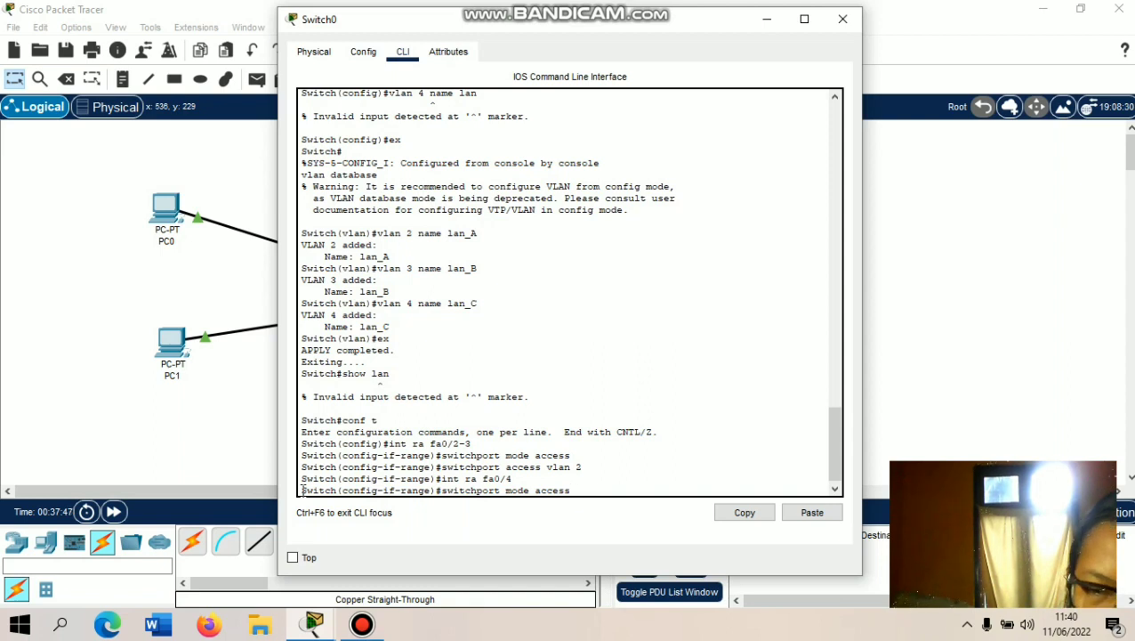
pyautogui.press('Return')
# - Try to assign port fa0/4 to VLAN 3 with the command "switcport access vlan 3"
pyautogui.write('sw')
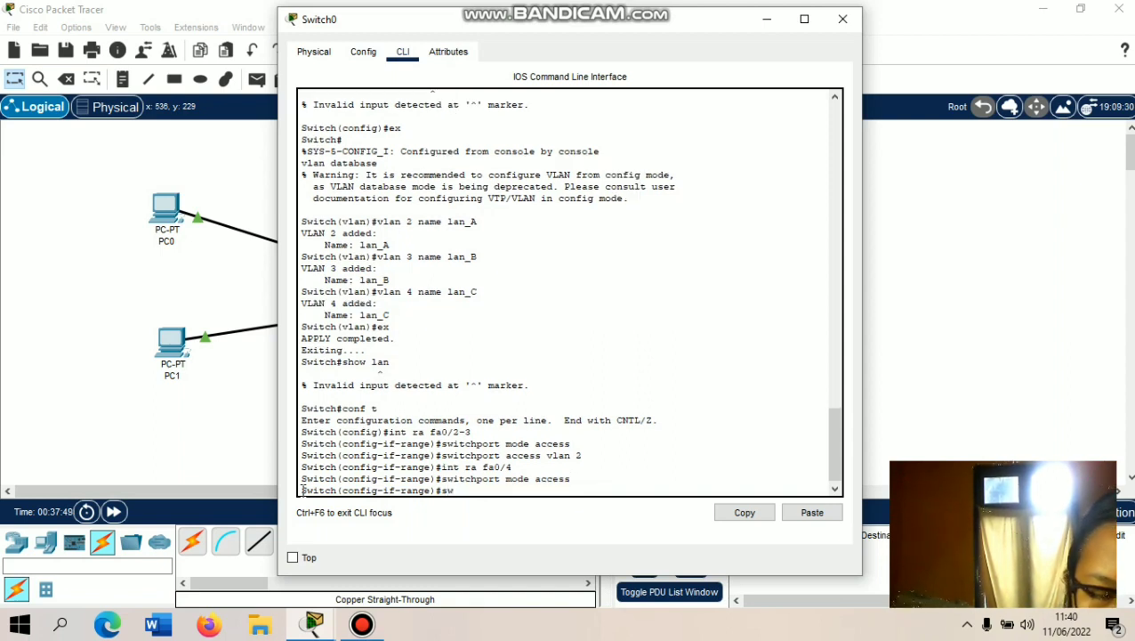
pyautogui.write('itcport')
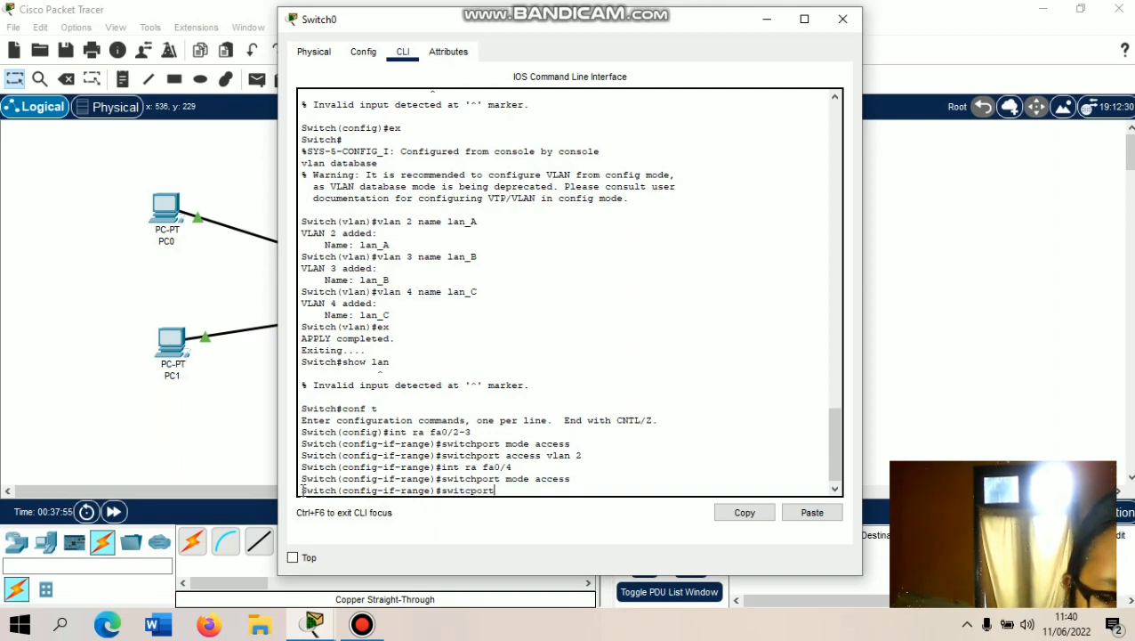
pyautogui.write(' acc')
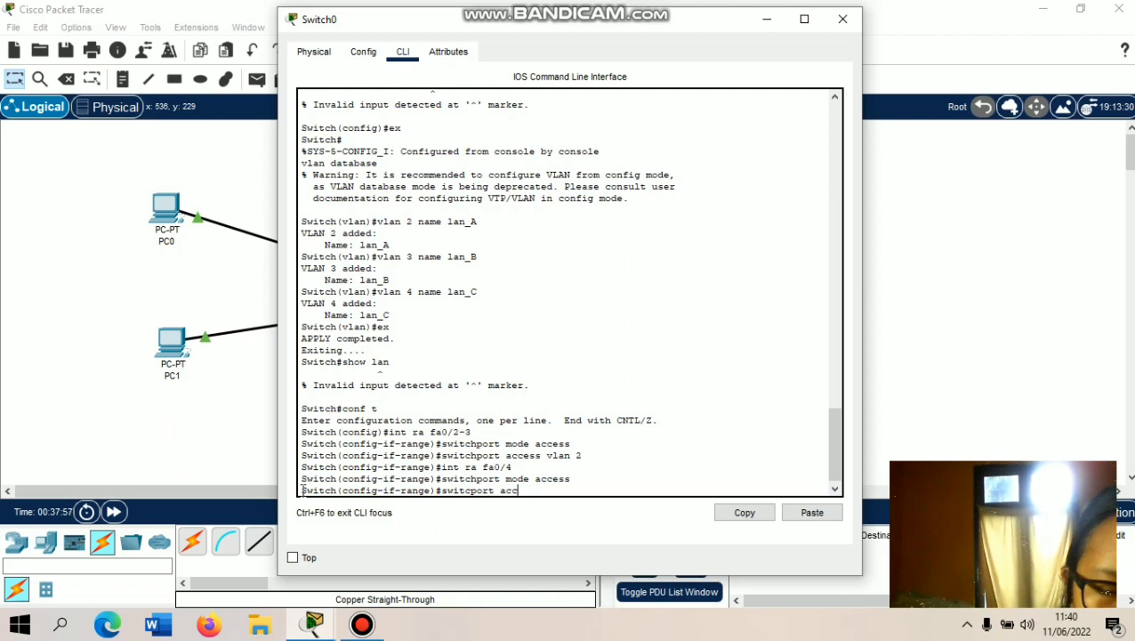
pyautogui.write('ess ')
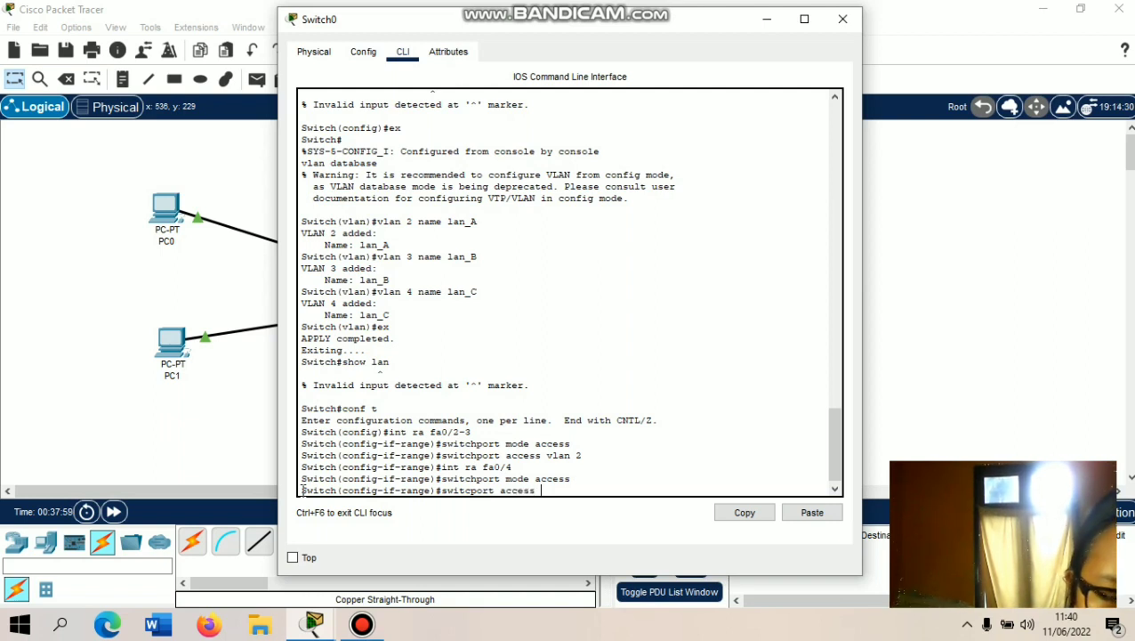
pyautogui.write('vlan')
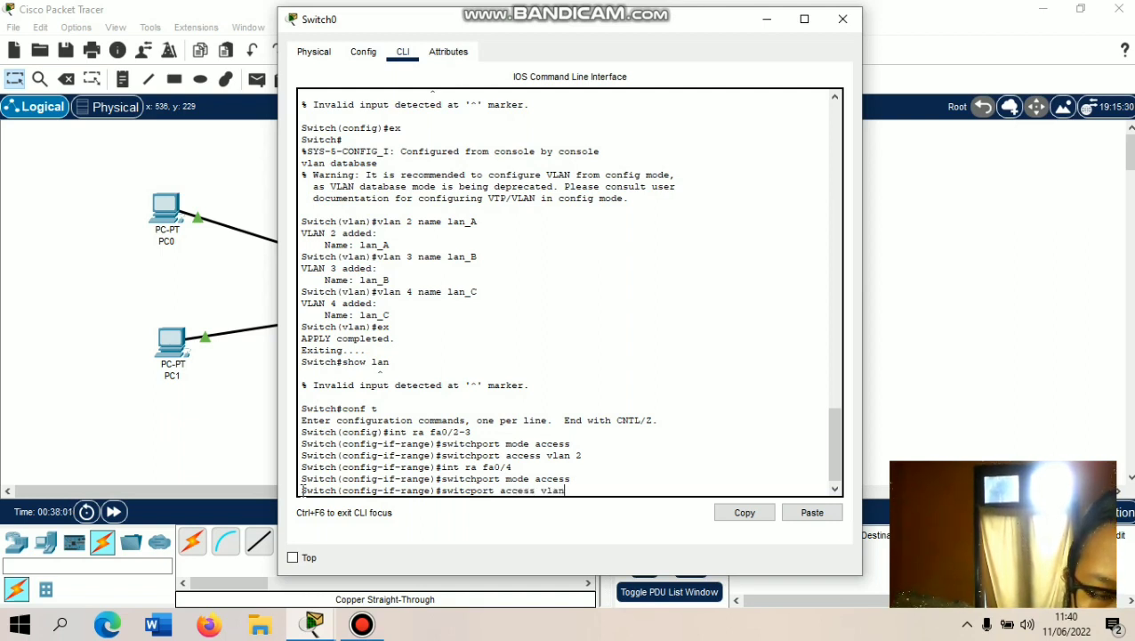
pyautogui.write(' 3')
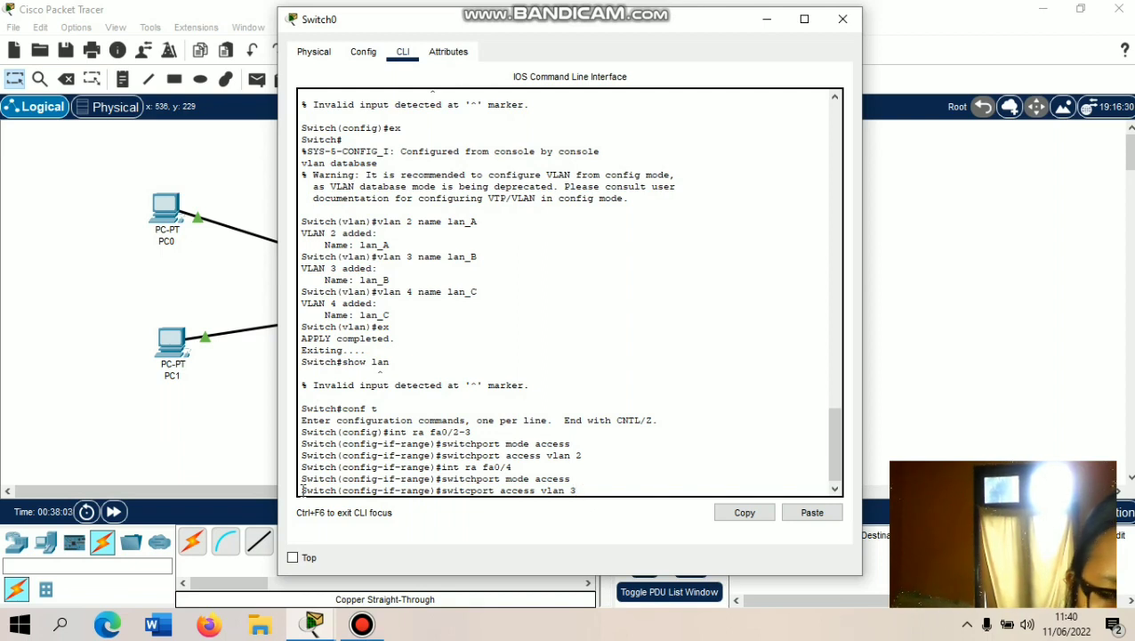
pyautogui.press('Return')
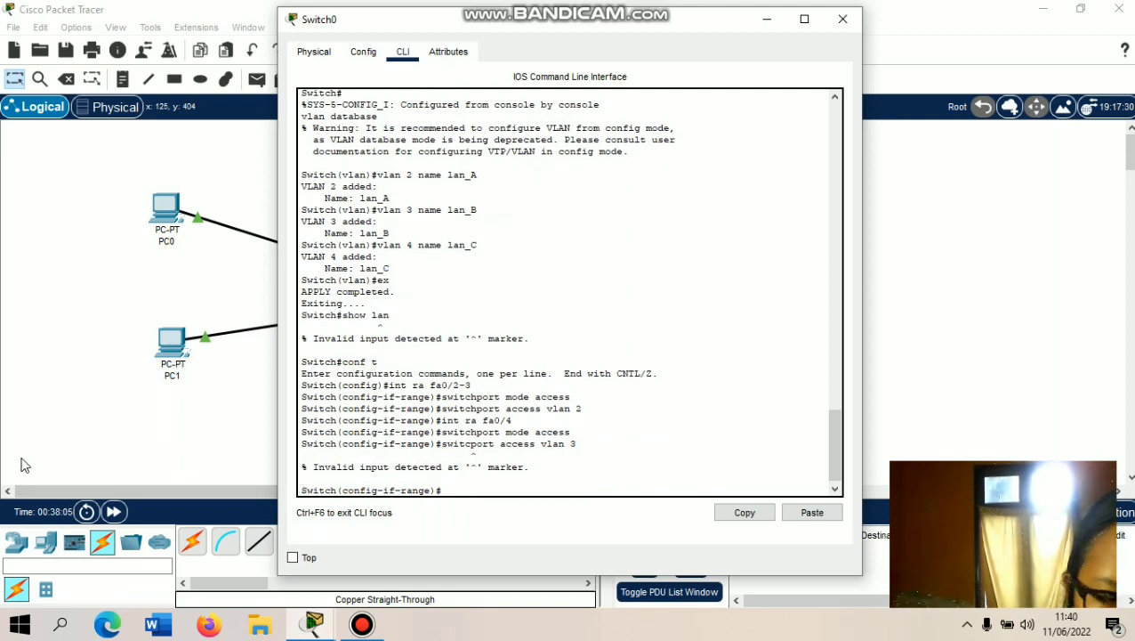
# - Return to global configuration mode with "ex" and select switch ports 5 and 6 with the command "int ra fa0/5-6"
pyautogui.write('ex')
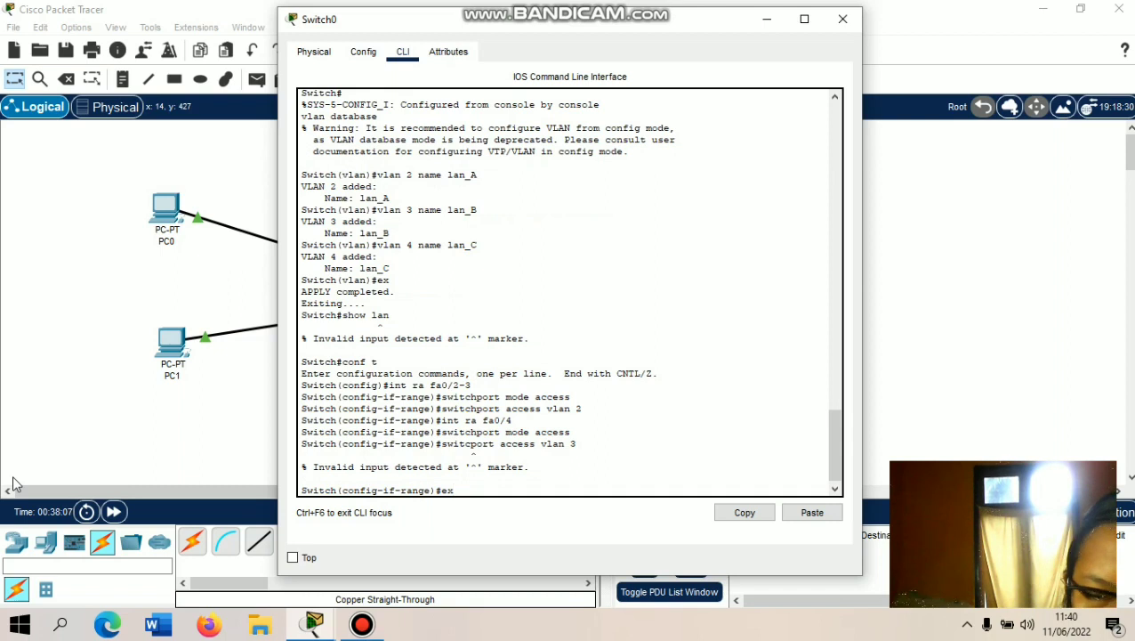
pyautogui.press('Return')
pyautogui.write('in')
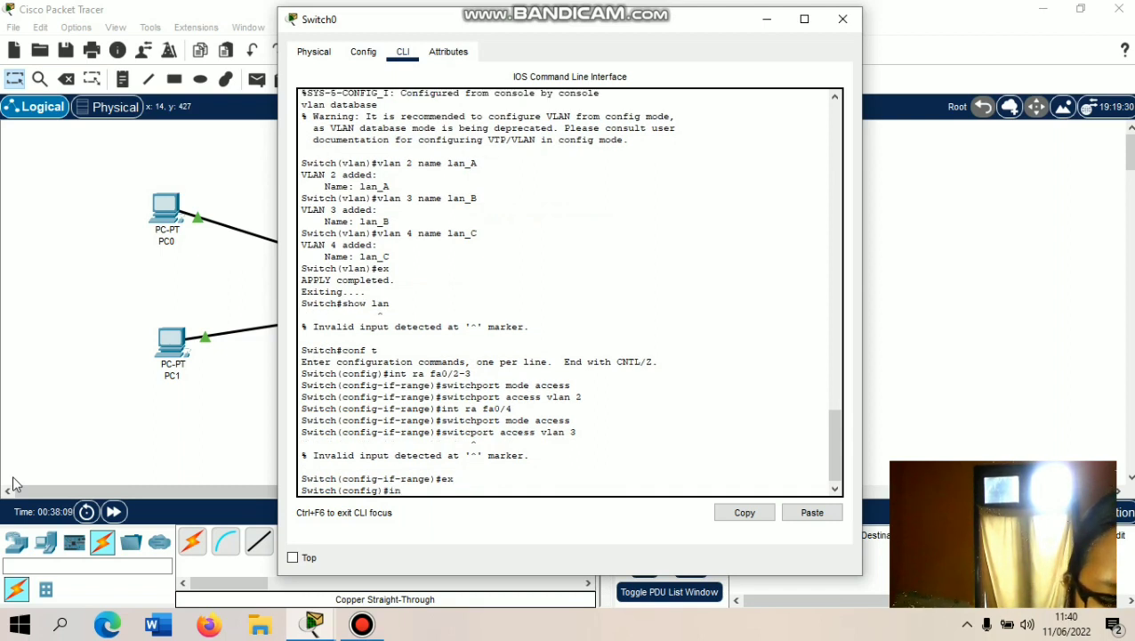
pyautogui.write('t e')
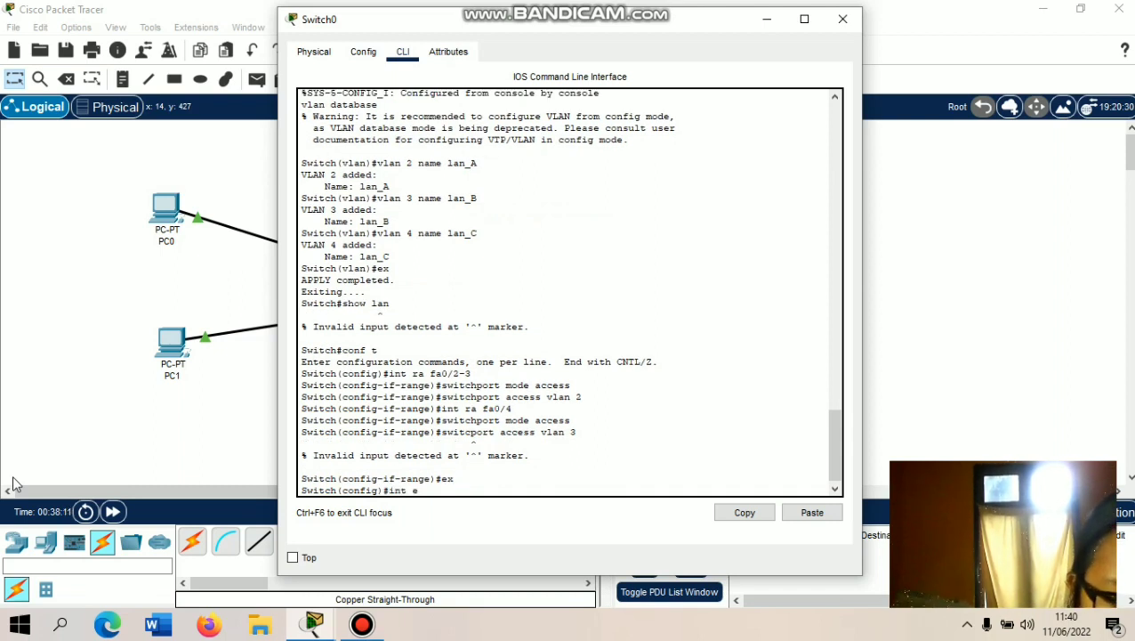
pyautogui.press('BackSpace')
pyautogui.write('r')
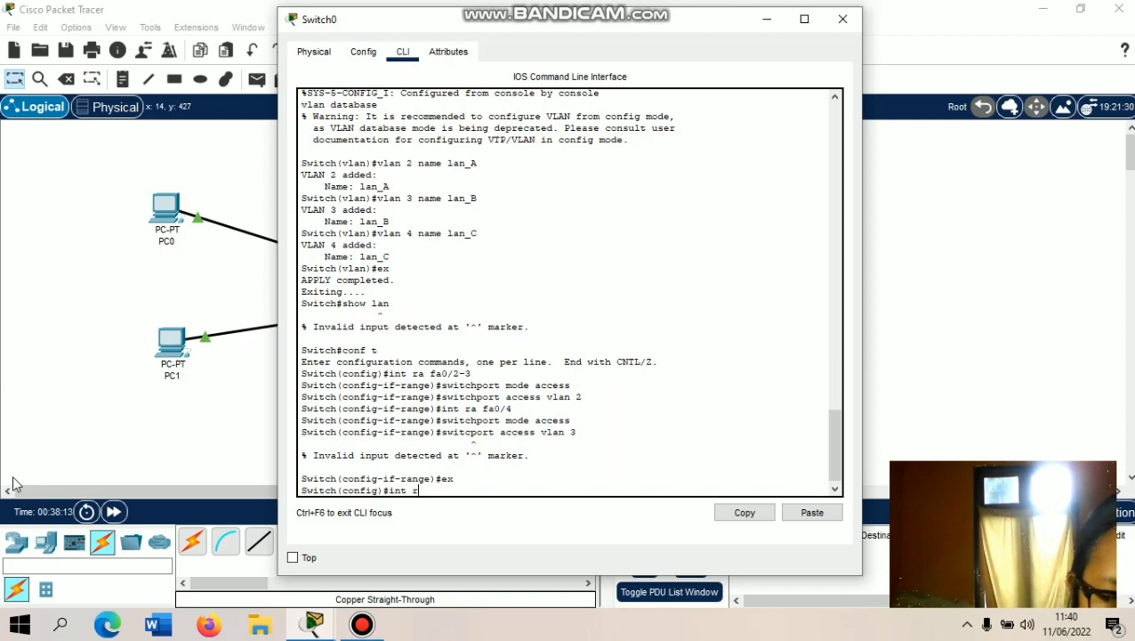
pyautogui.write('a')
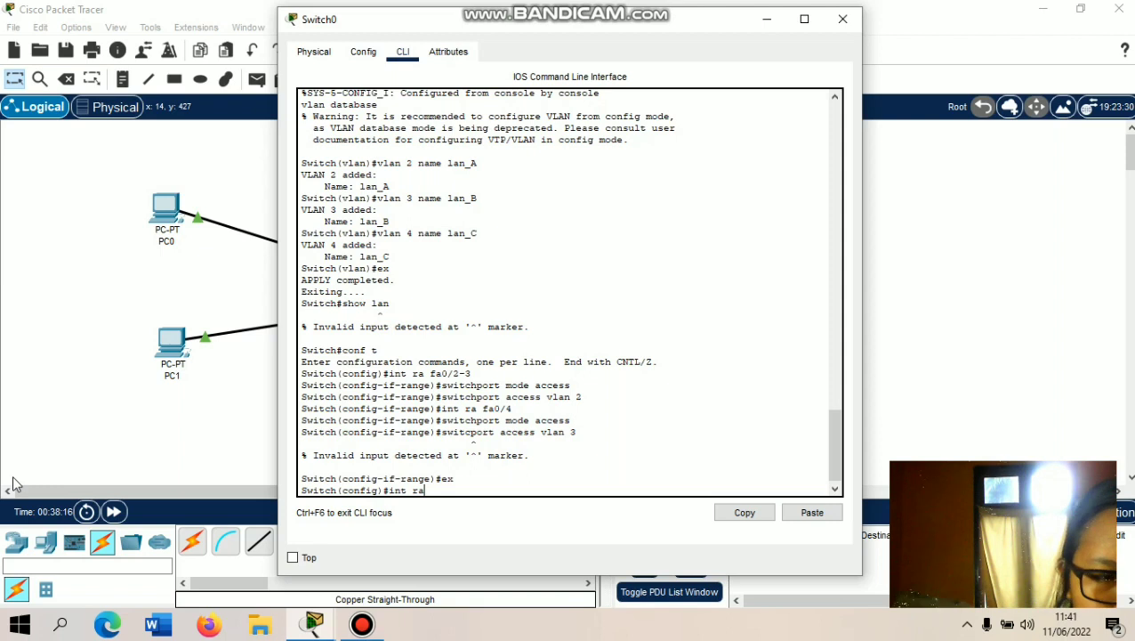
pyautogui.write('fa')
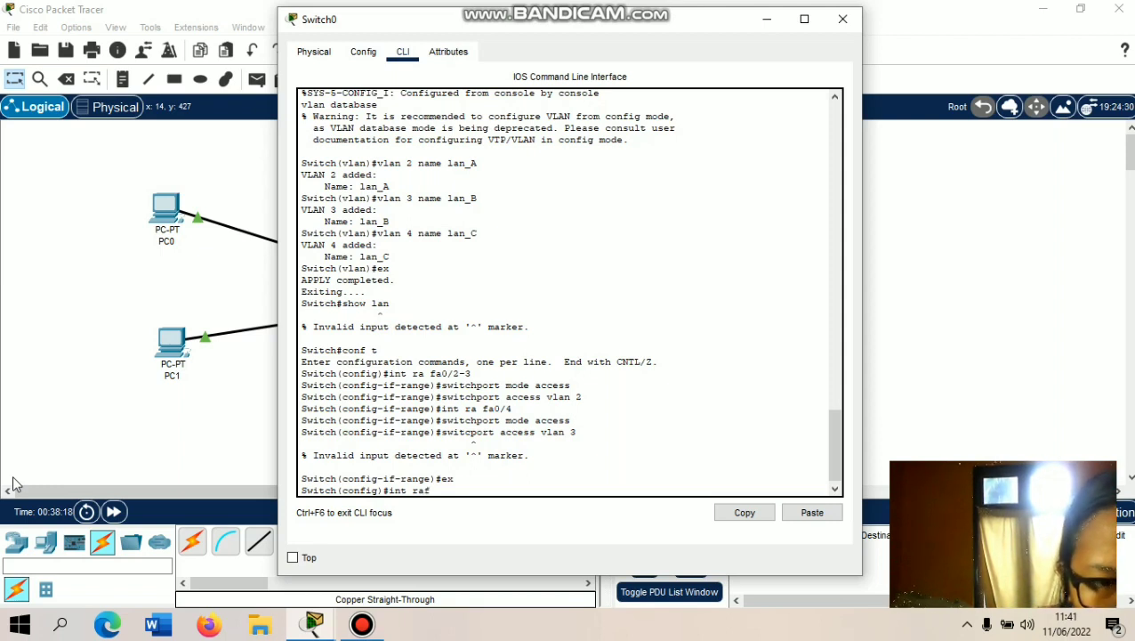
pyautogui.press('BackSpace')
pyautogui.press('BackSpace')
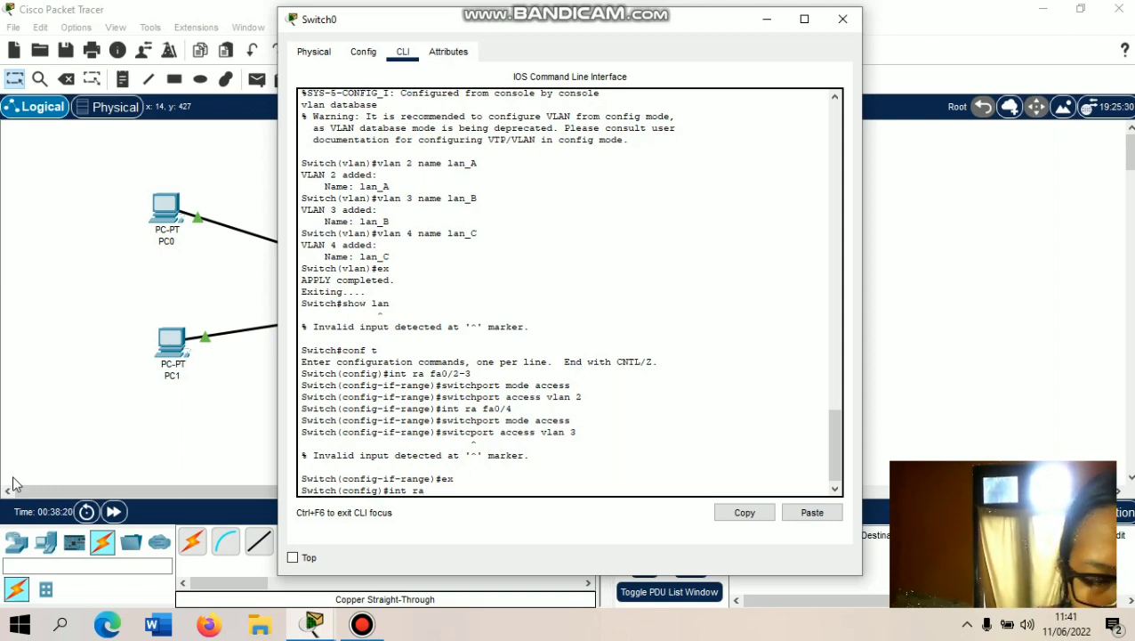
pyautogui.write('fa0')
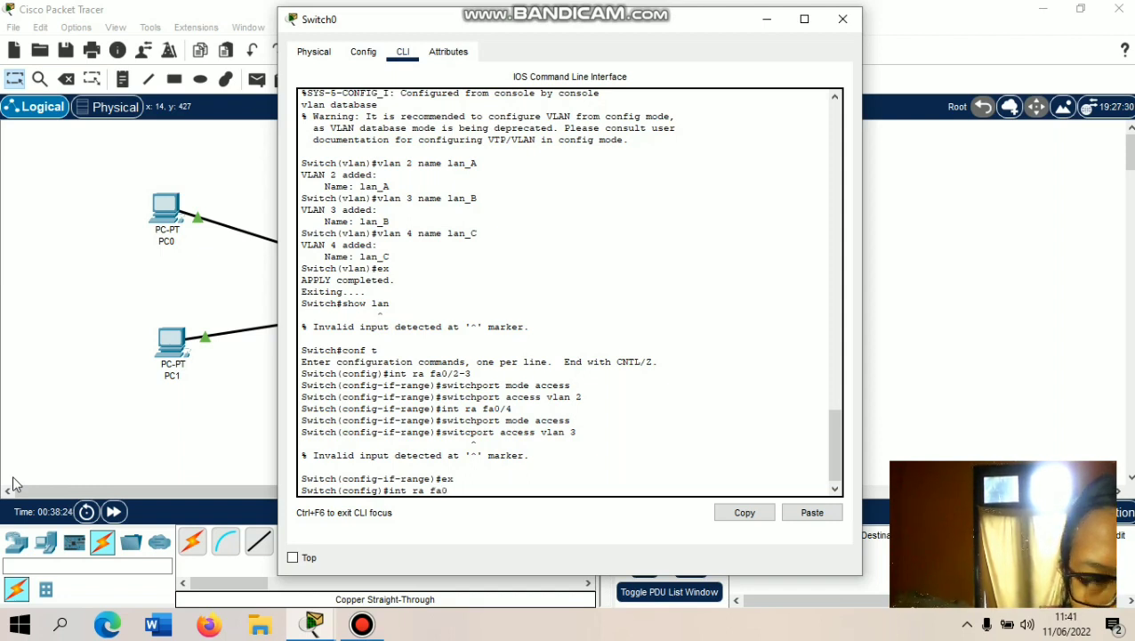
pyautogui.write('/')
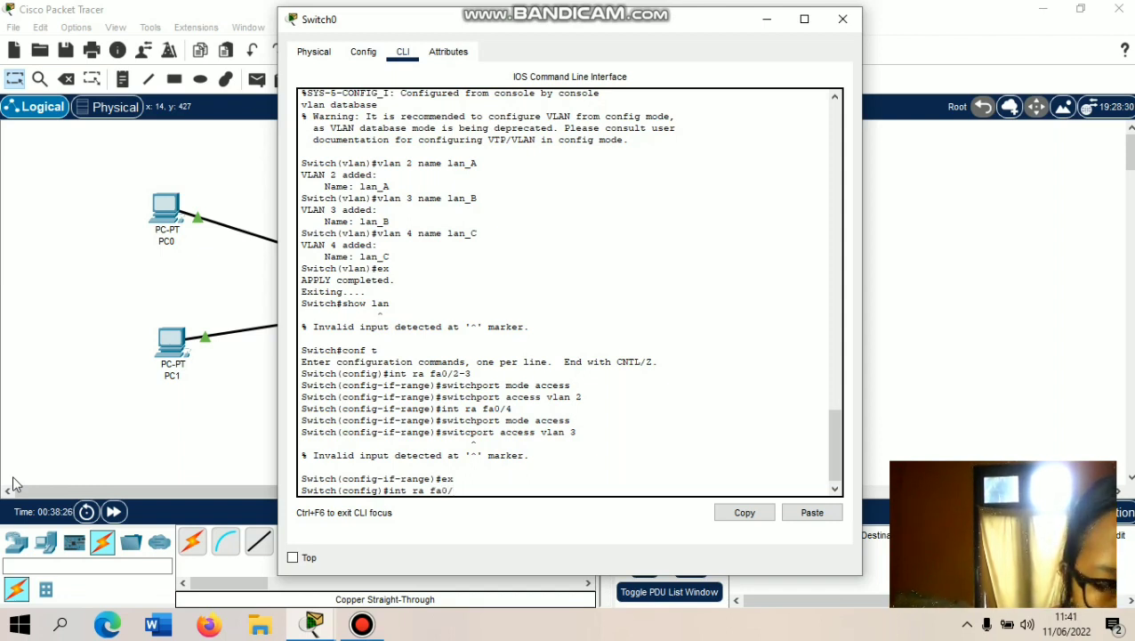
pyautogui.write('5')
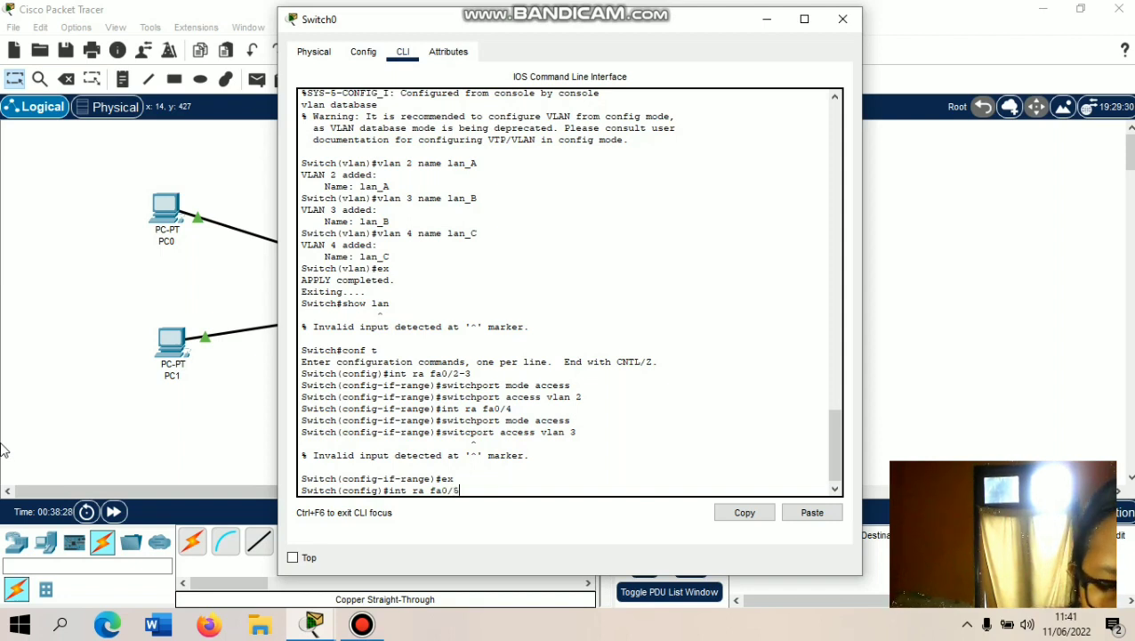
pyautogui.write('-6')
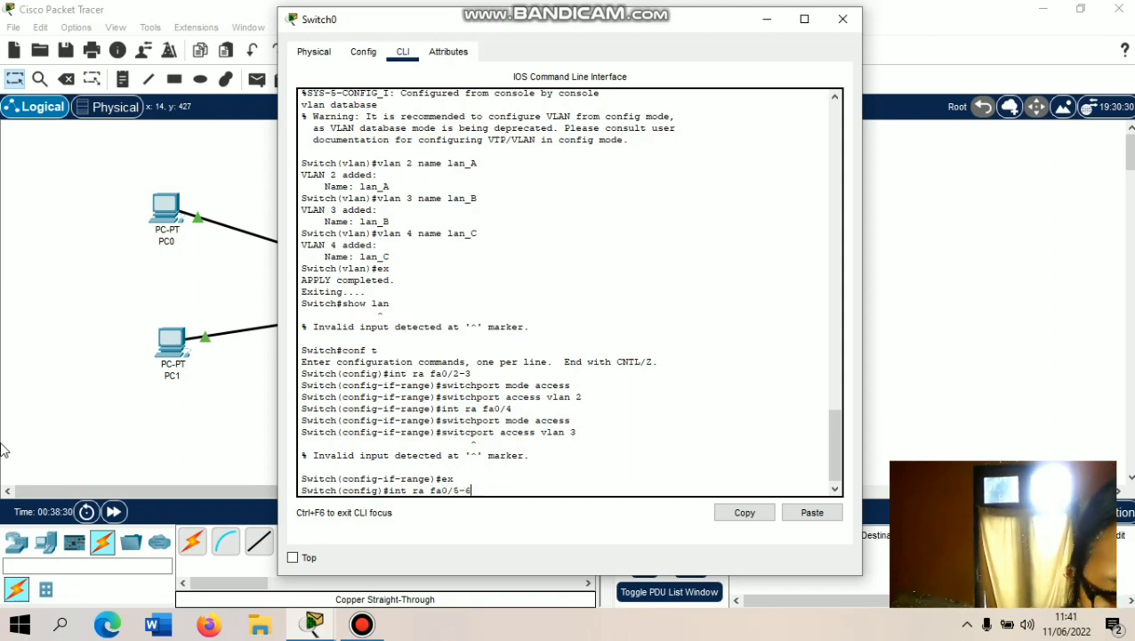
pyautogui.press('Return')
# - Set ports fa0/5-6 to access mode with the command "switchport mode access"
pyautogui.write('swit')
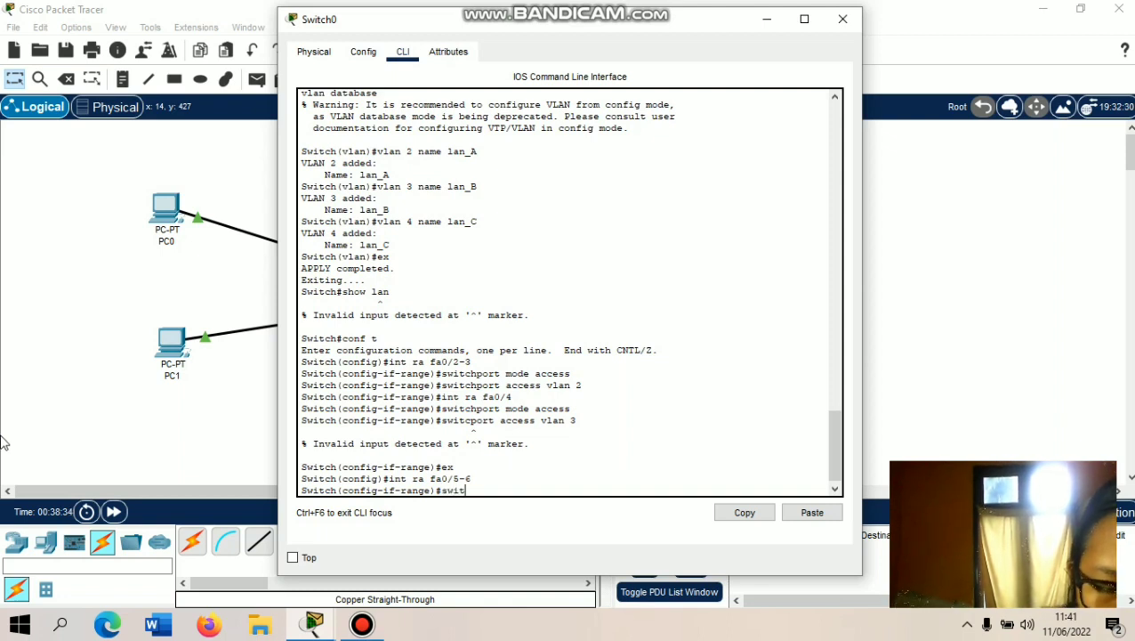
pyautogui.write('ch')
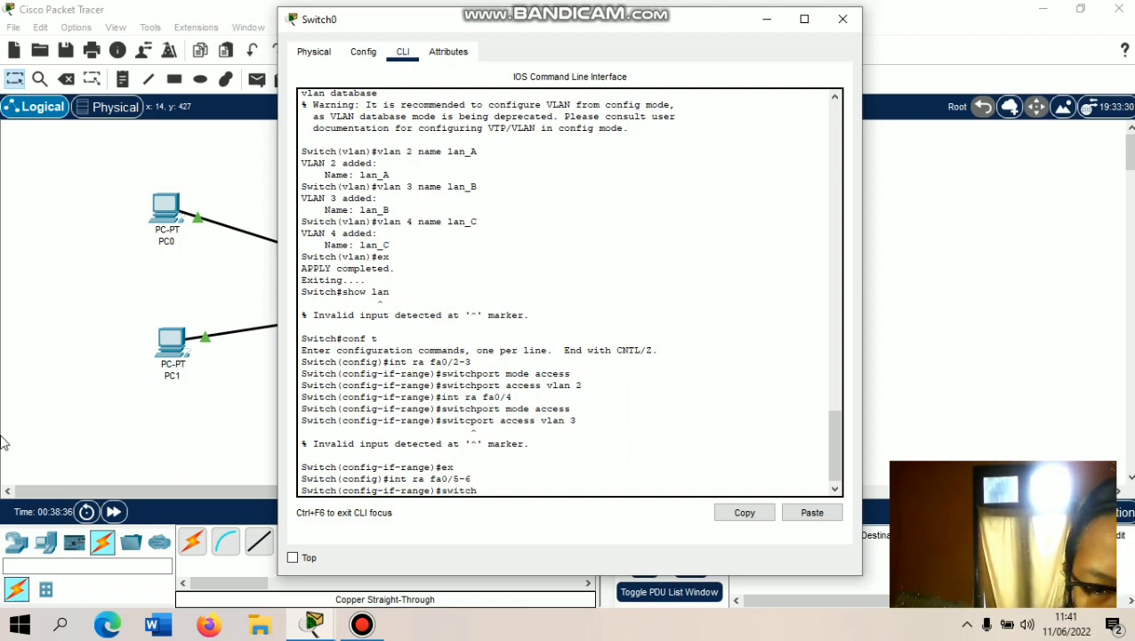
pyautogui.write('port')
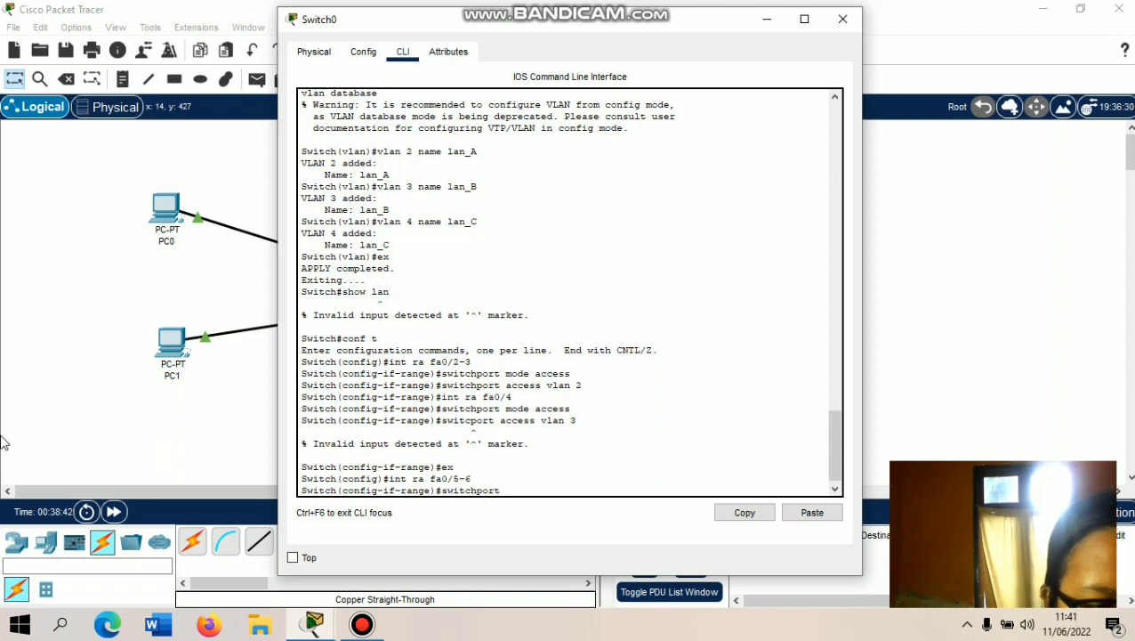
pyautogui.write(' access')
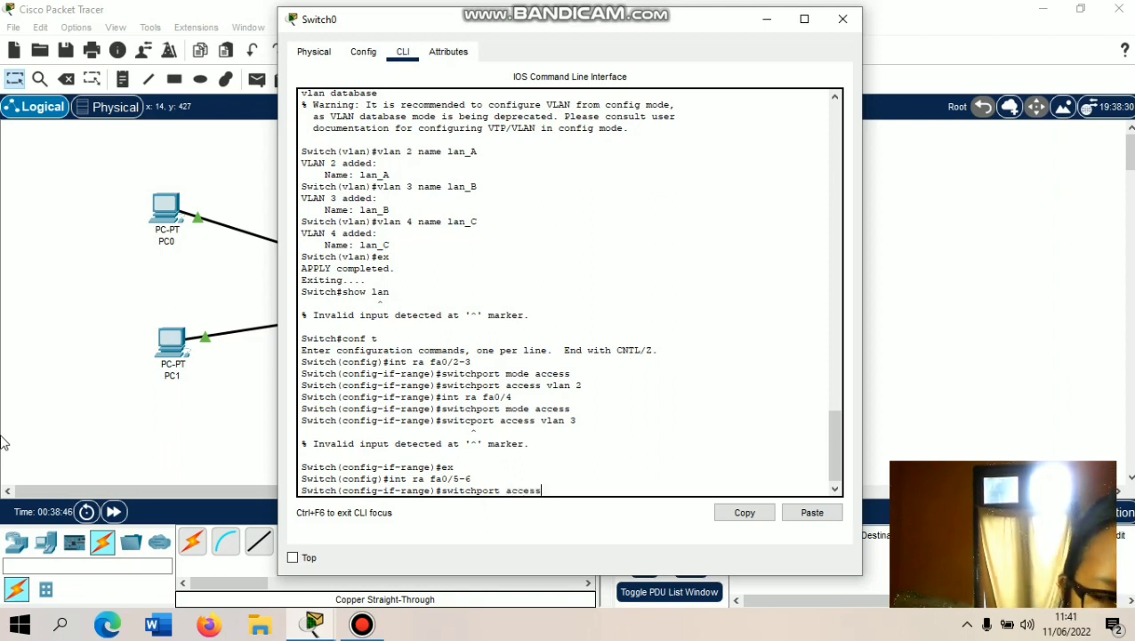
pyautogui.write(' v')
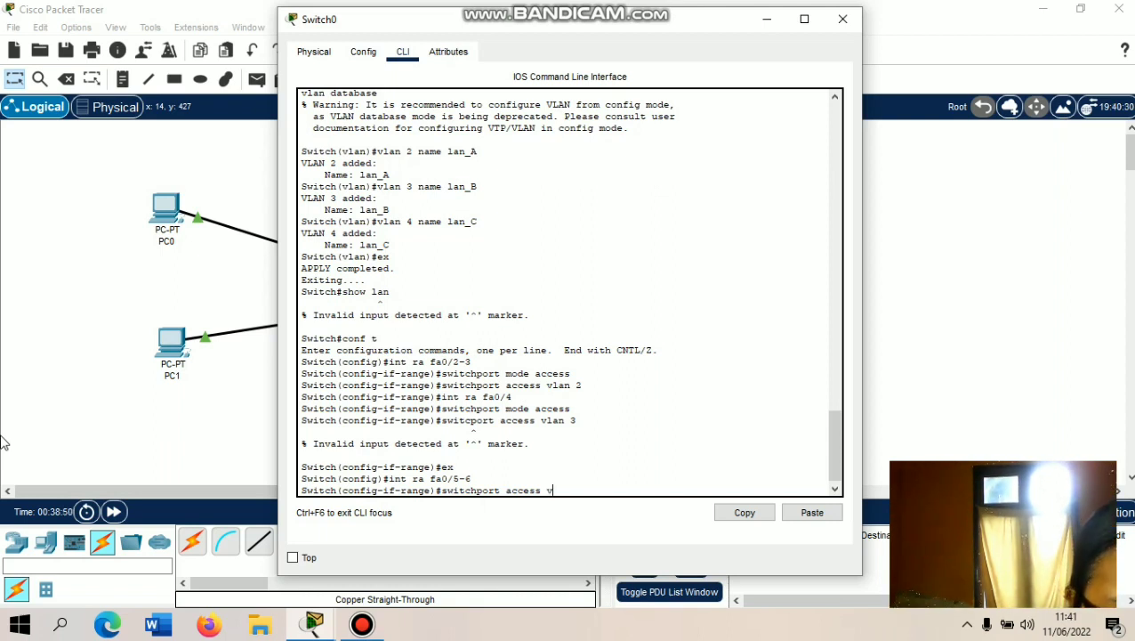
pyautogui.press('BackSpace')
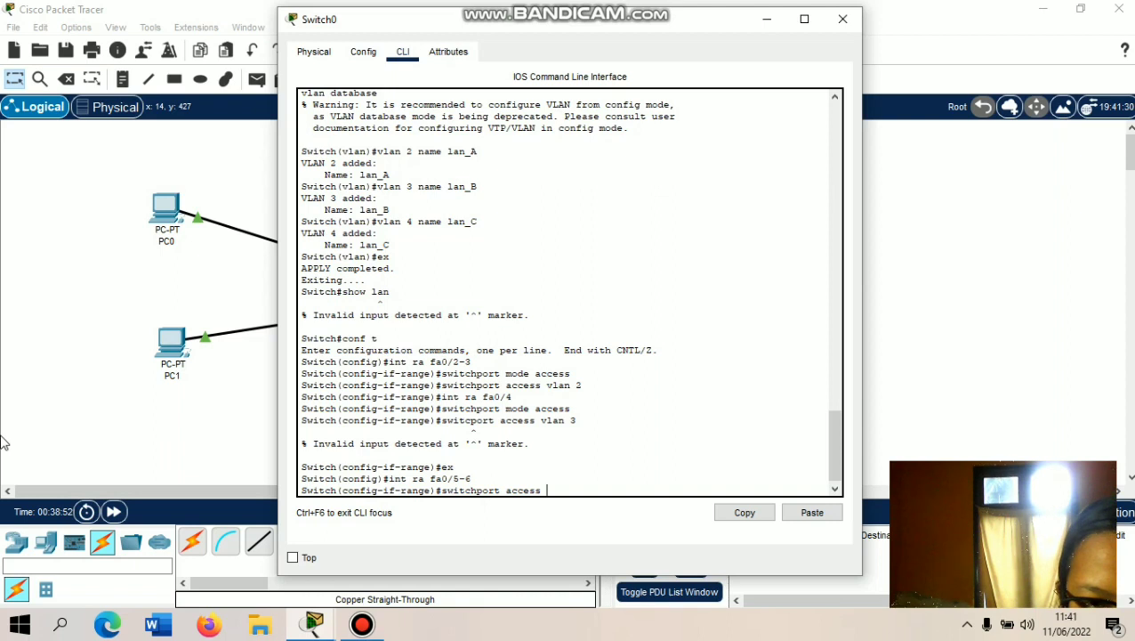
pyautogui.press('BackSpace')
pyautogui.press('BackSpace')
pyautogui.press('BackSpace')
pyautogui.press('BackSpace')
pyautogui.press('BackSpace')
pyautogui.press('BackSpace')
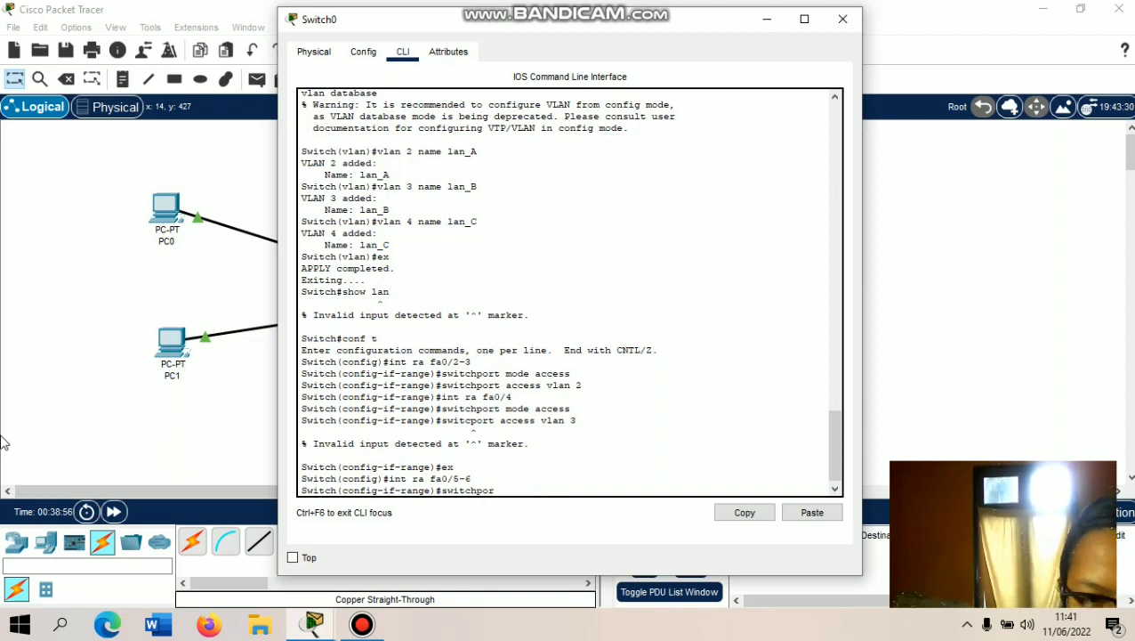
pyautogui.write('mde')
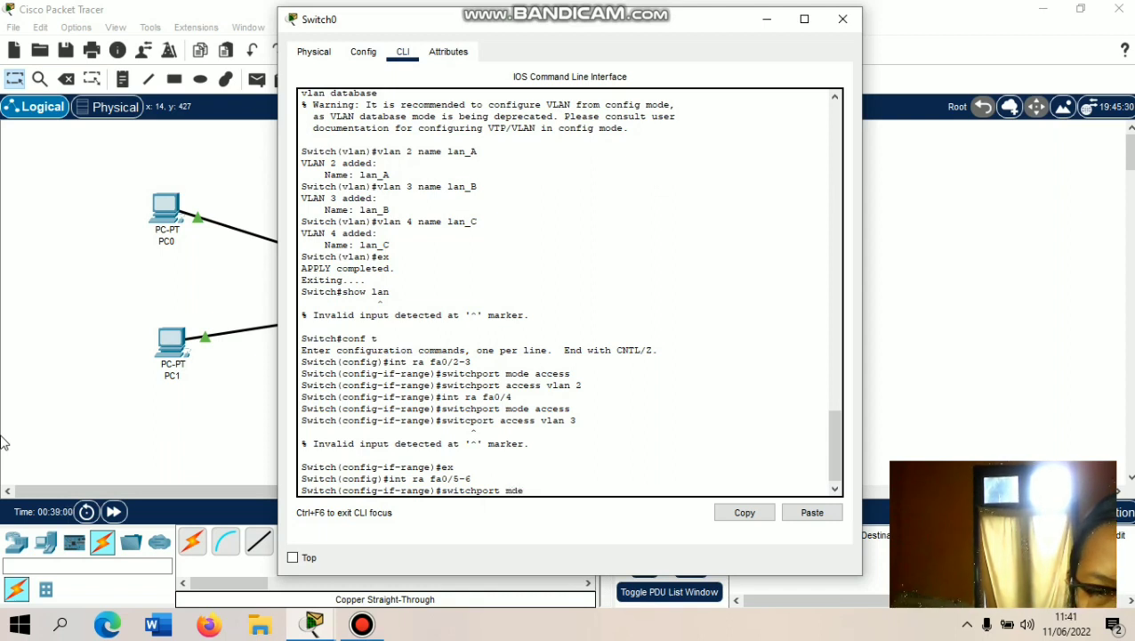
pyautogui.press('BackSpace')
pyautogui.press('BackSpace')
pyautogui.write('ode access')
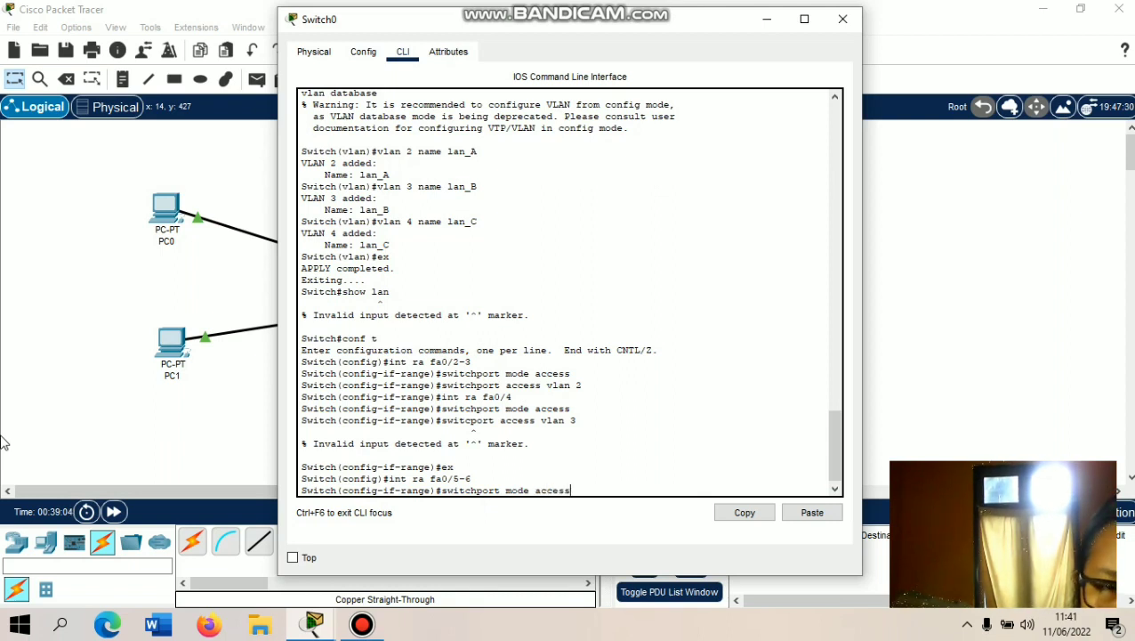
pyautogui.press('Return')
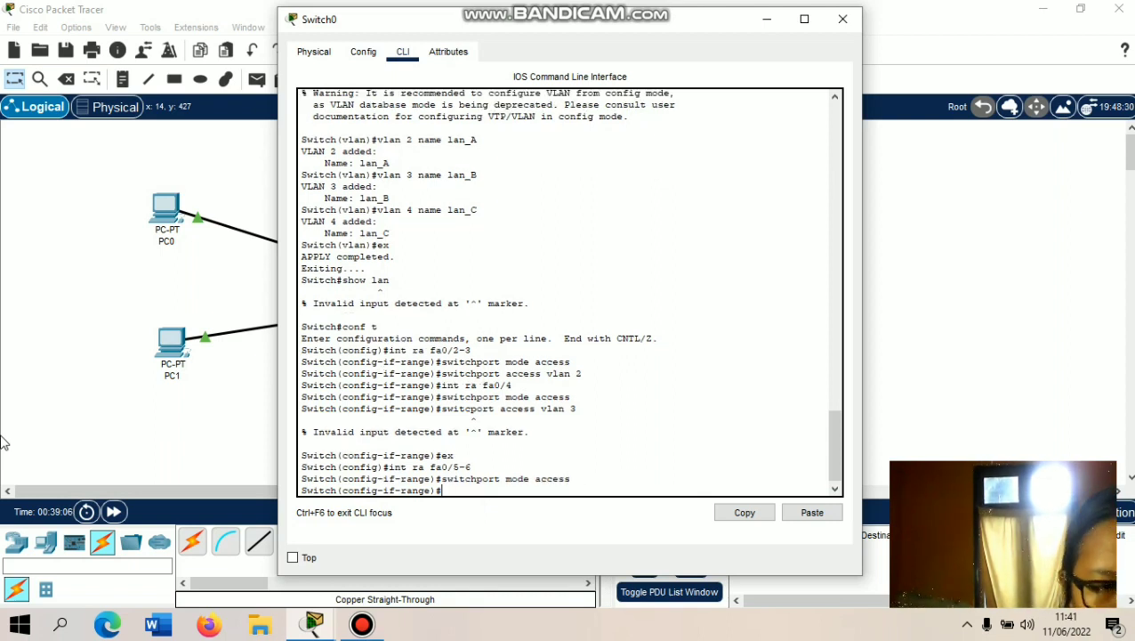
# - Assign ports fa0/5-6 to VLAN 4 with the command "switchport access vlan 4" and return to global configuration mode with "ex"
pyautogui.write('swi')
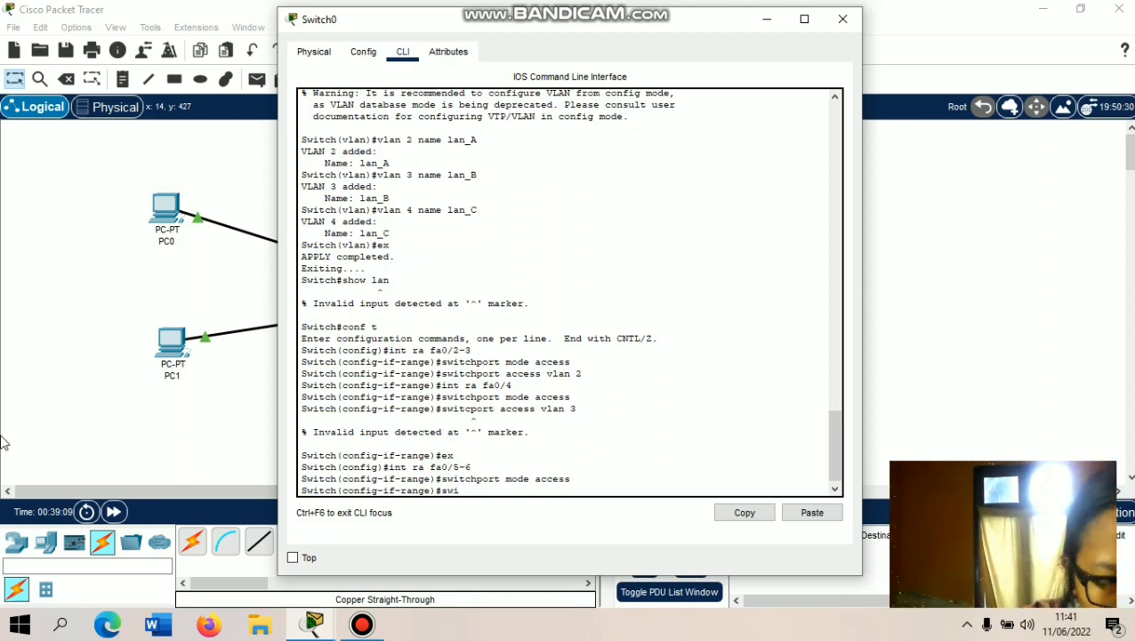
pyautogui.write('tchport')
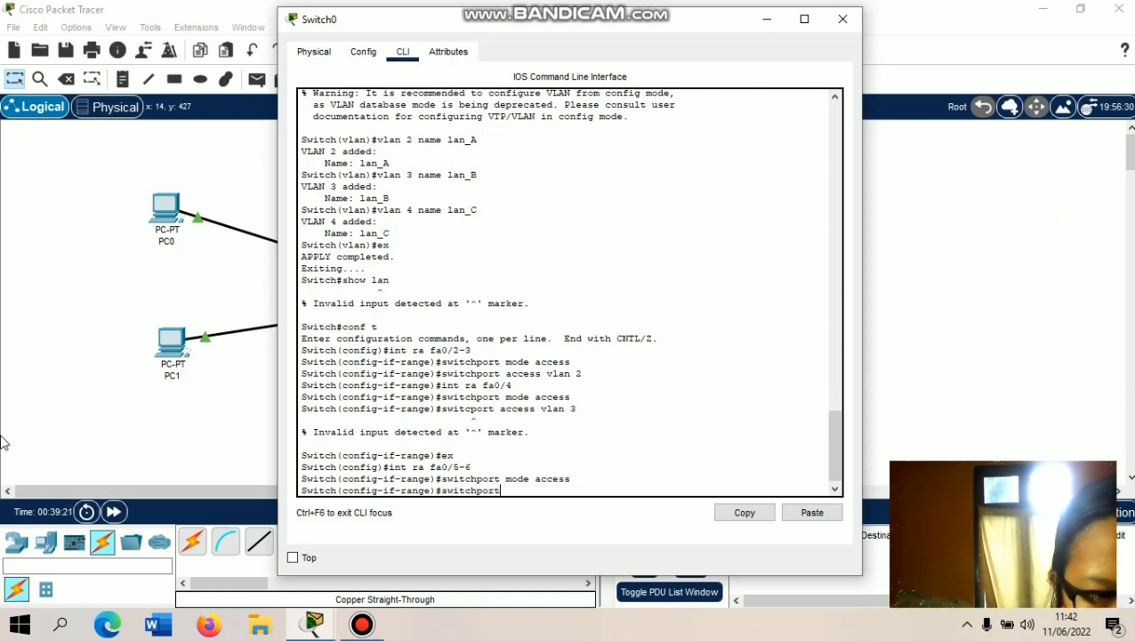
pyautogui.write('access vlan 4')
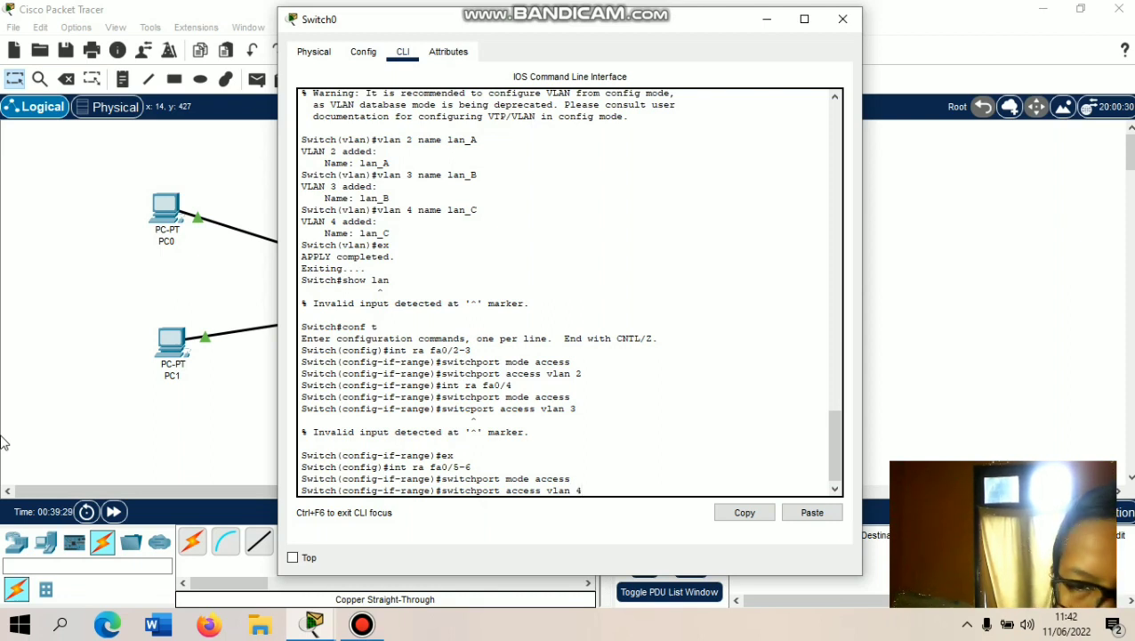
pyautogui.press('Return')
pyautogui.write('ex')
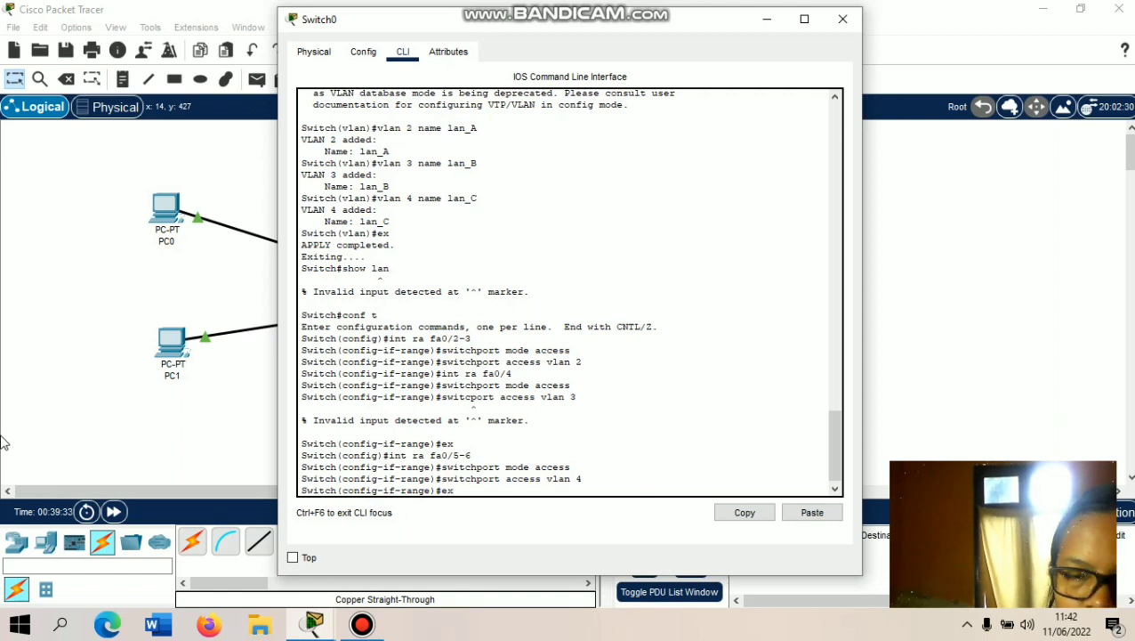
pyautogui.press('Return')
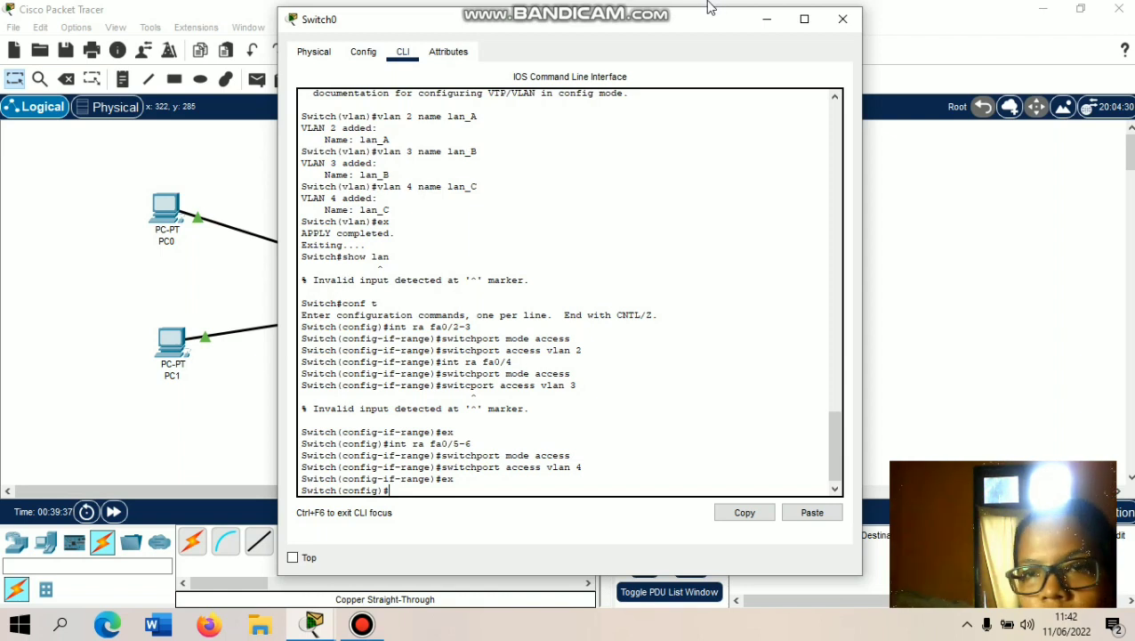
pyautogui.click(845, 21)
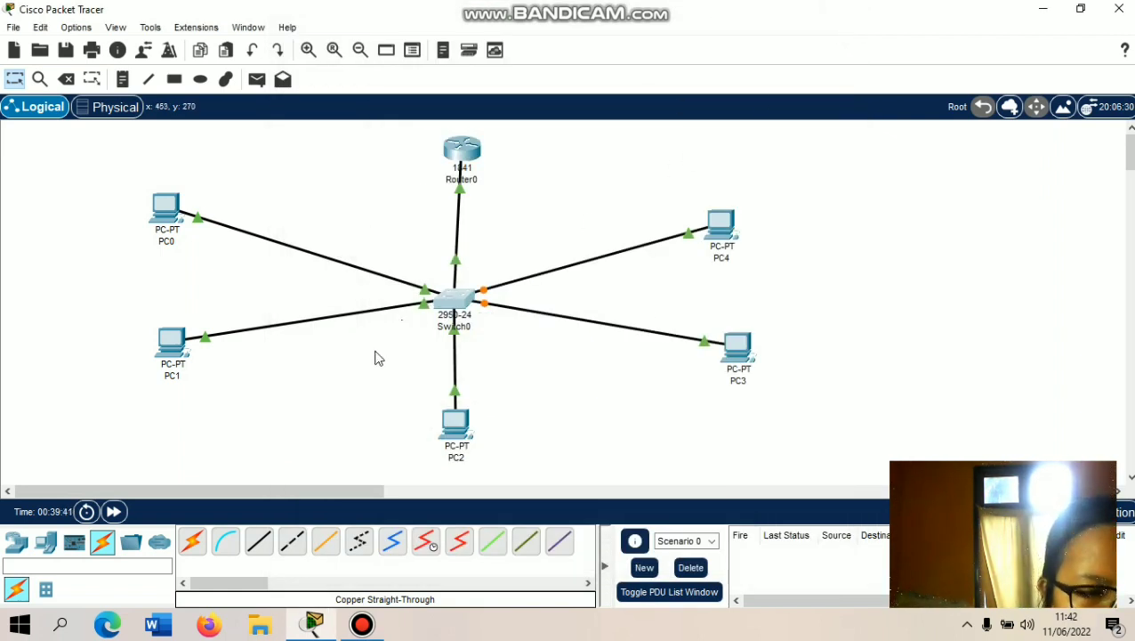
pyautogui.click(445, 302)
pyautogui.click(447, 52)
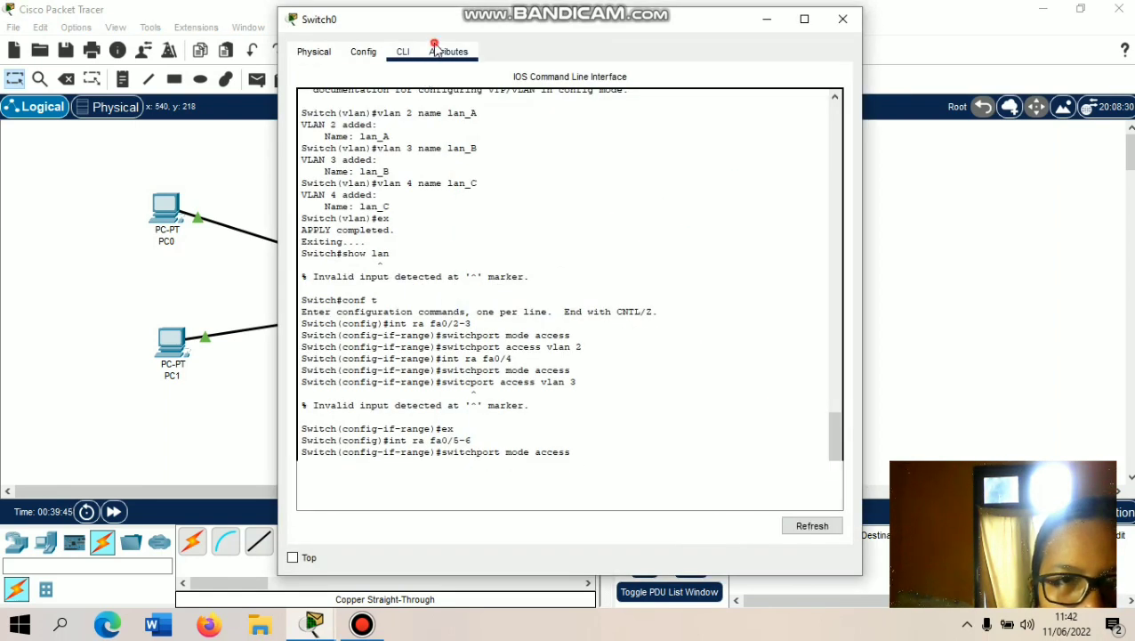
pyautogui.click(353, 55)
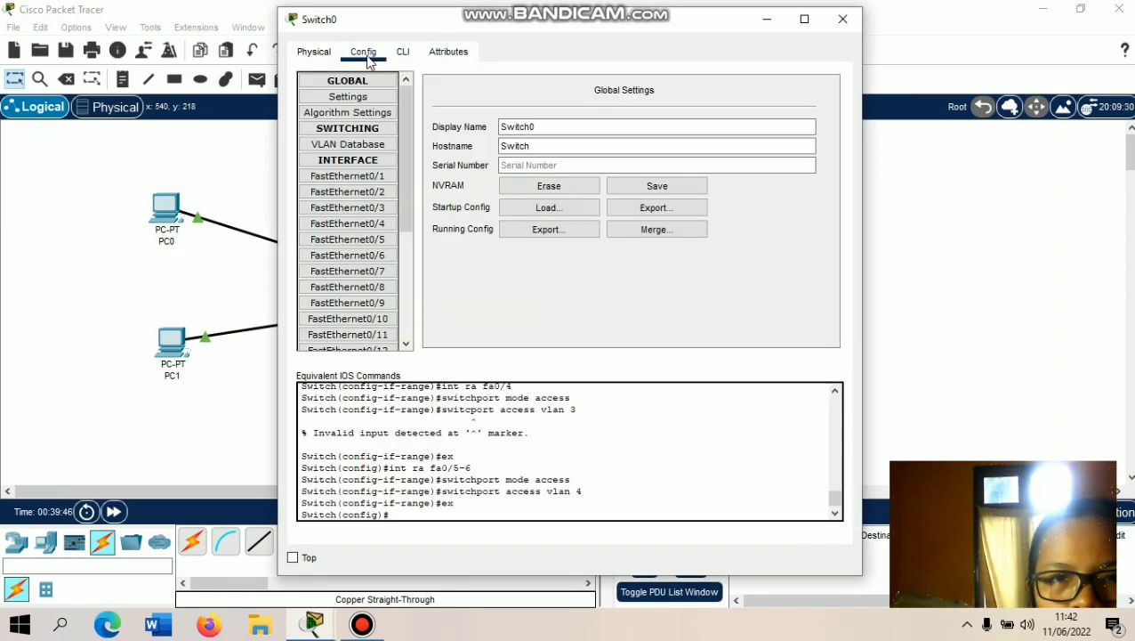
pyautogui.click(312, 52)
pyautogui.click(220, 232)
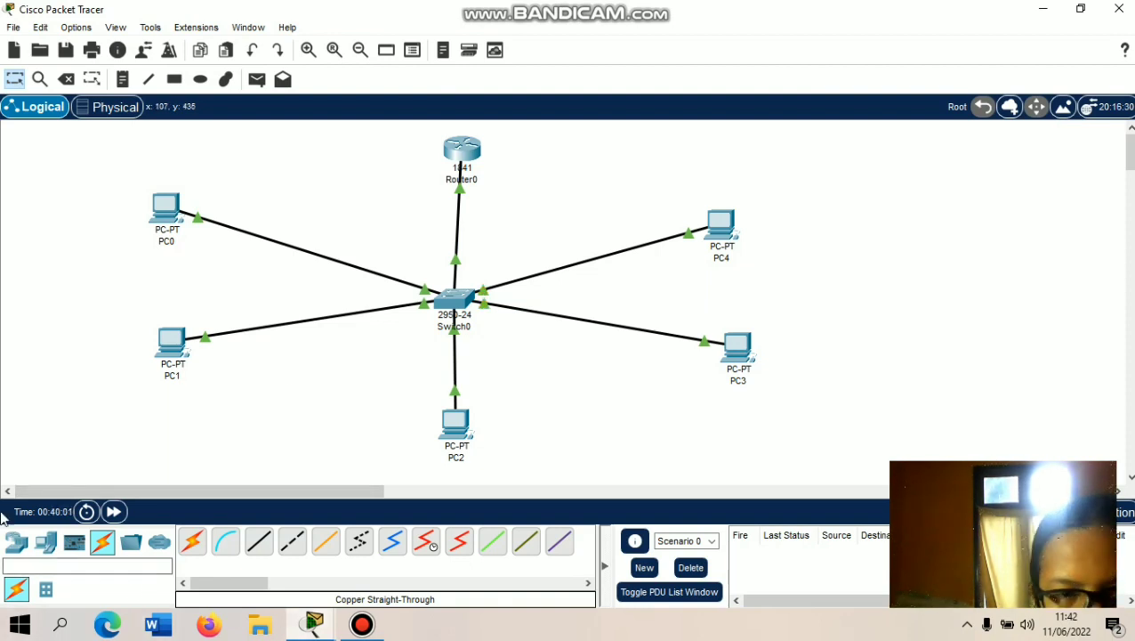
pyautogui.click(458, 313)
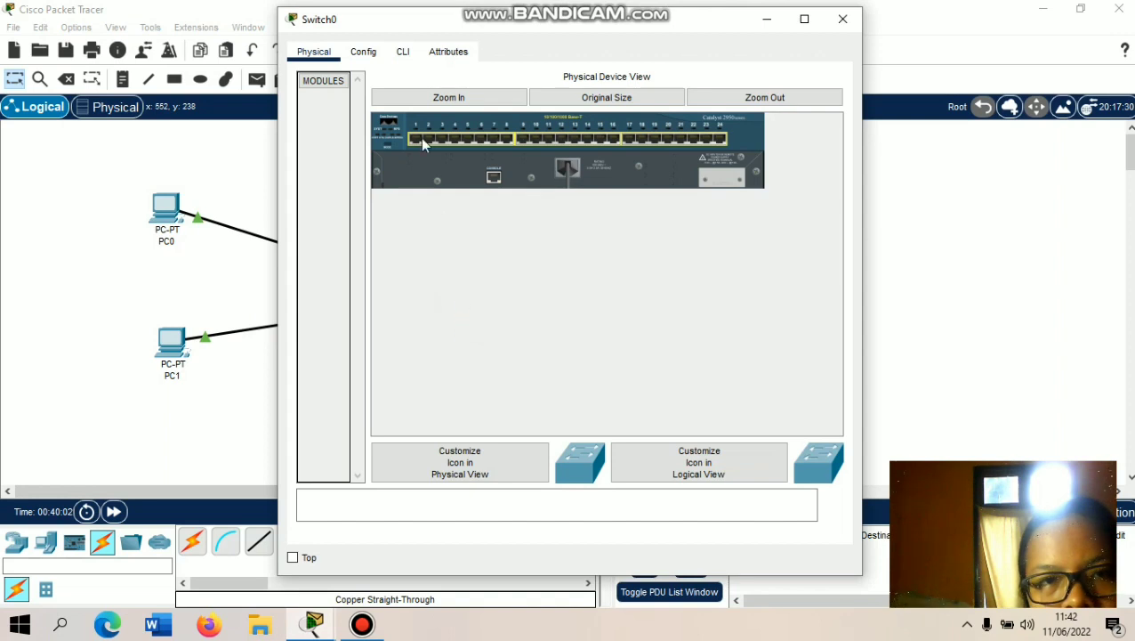
pyautogui.click(364, 52)
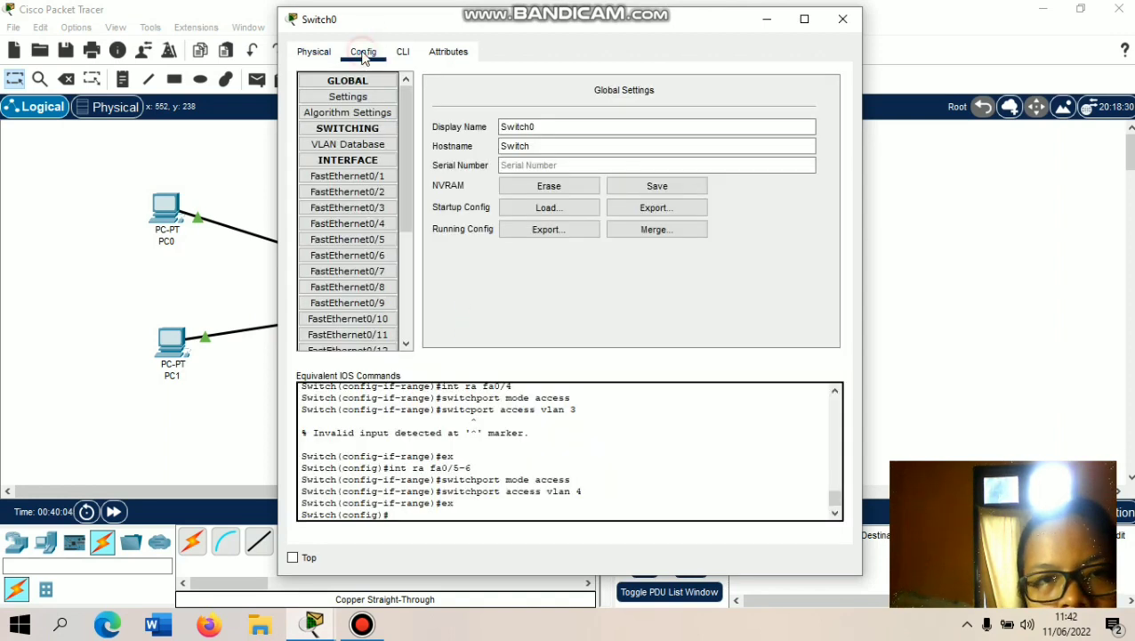
pyautogui.click(402, 52)
pyautogui.click(448, 51)
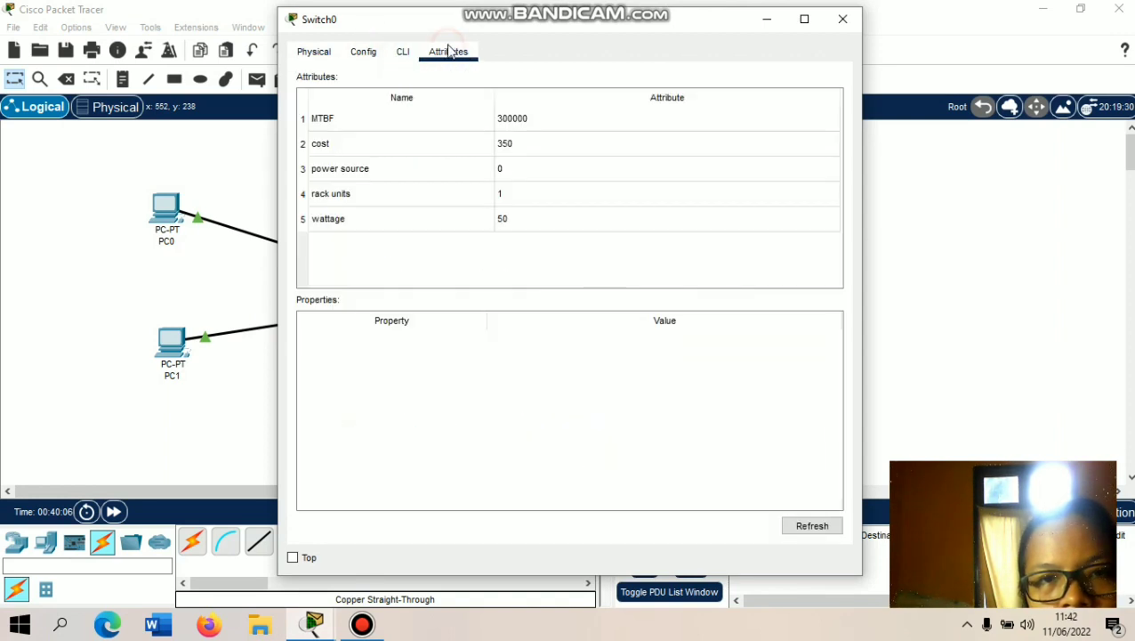
pyautogui.click(402, 52)
pyautogui.click(364, 51)
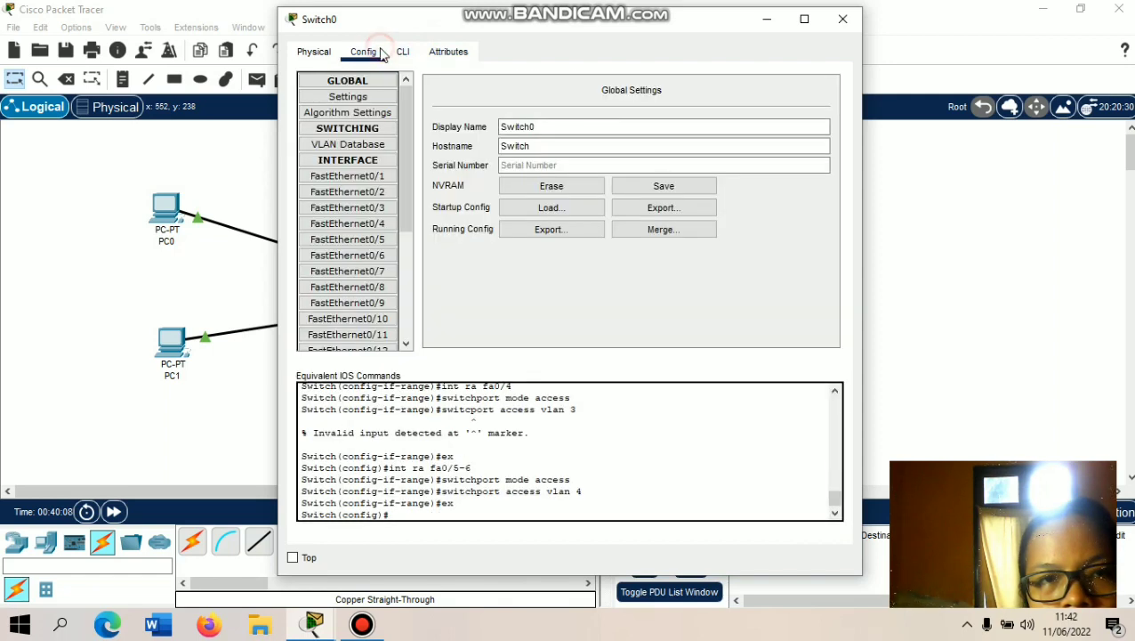
pyautogui.click(315, 50)
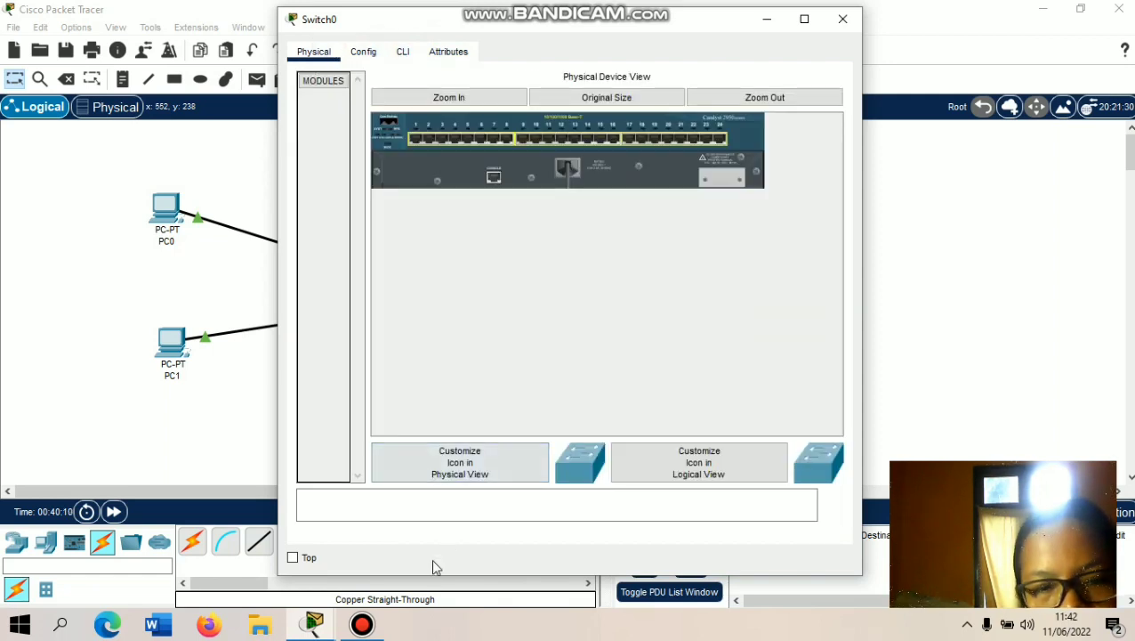
pyautogui.click(362, 625)
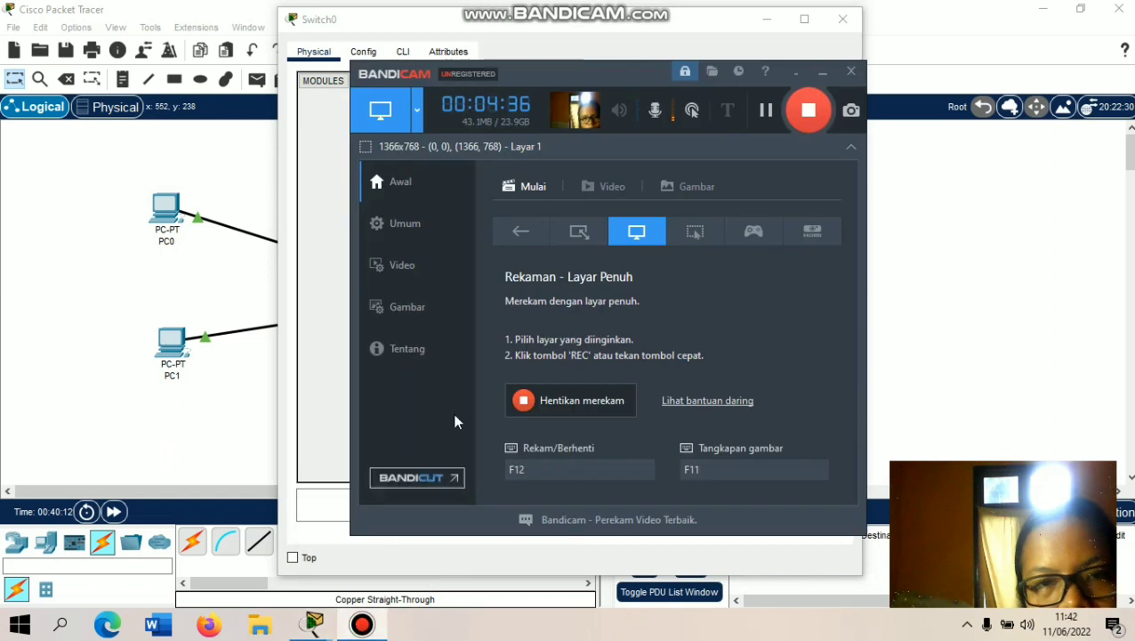
pyautogui.click(810, 109)
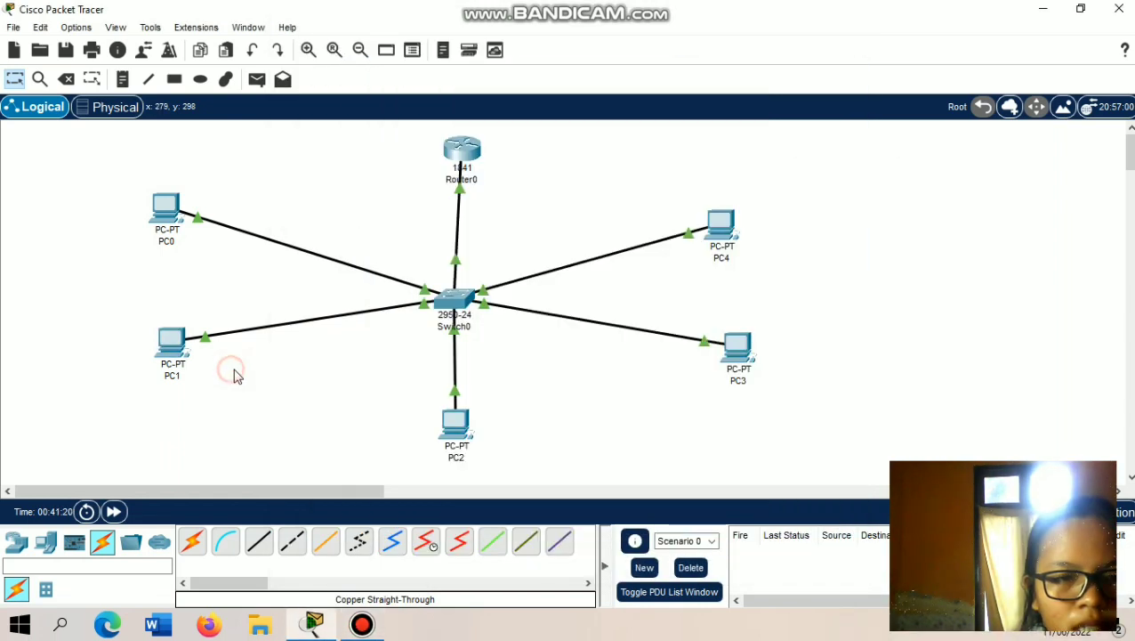
# - Test connectivity from PC1 by running "ping 192.168.3.2" in its Command Prompt
pyautogui.doubleClick(175, 361)
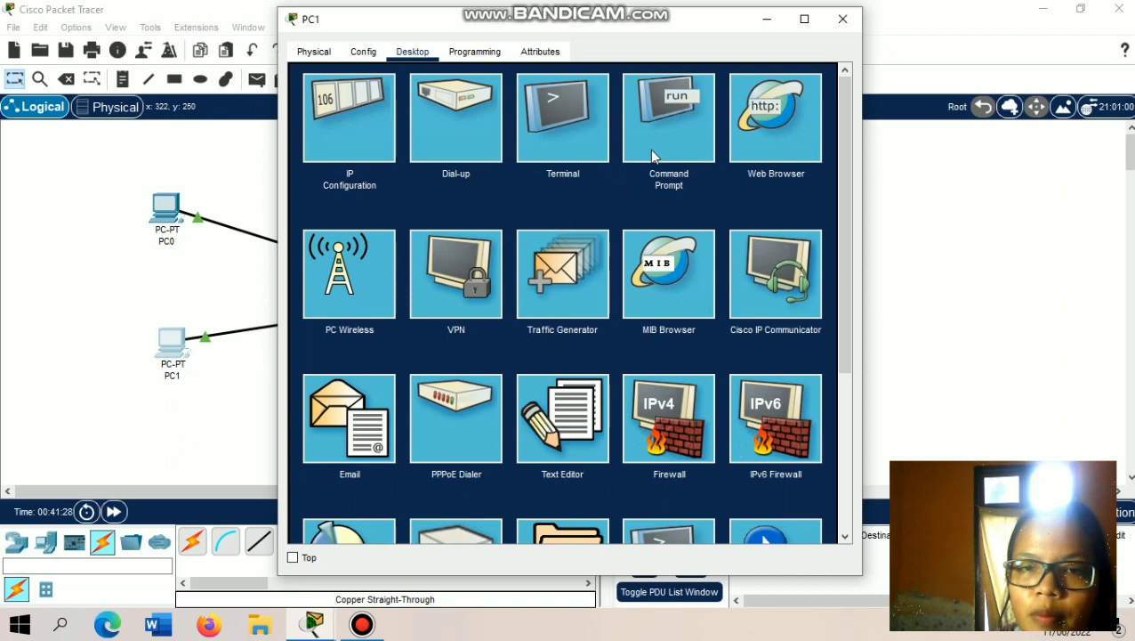
pyautogui.click(678, 148)
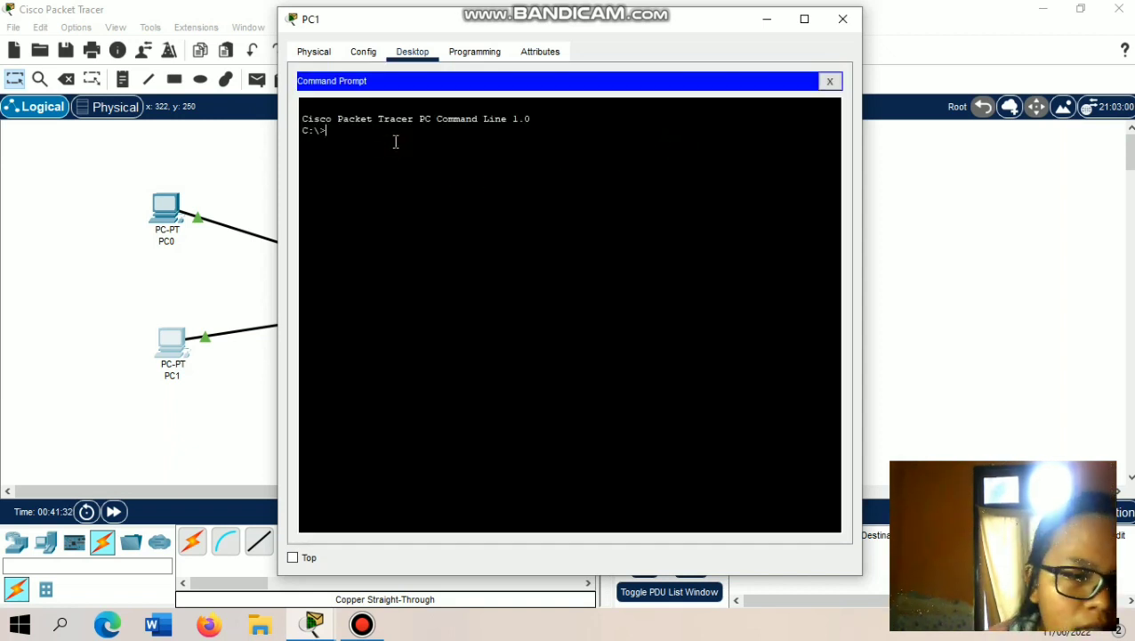
pyautogui.write('p')
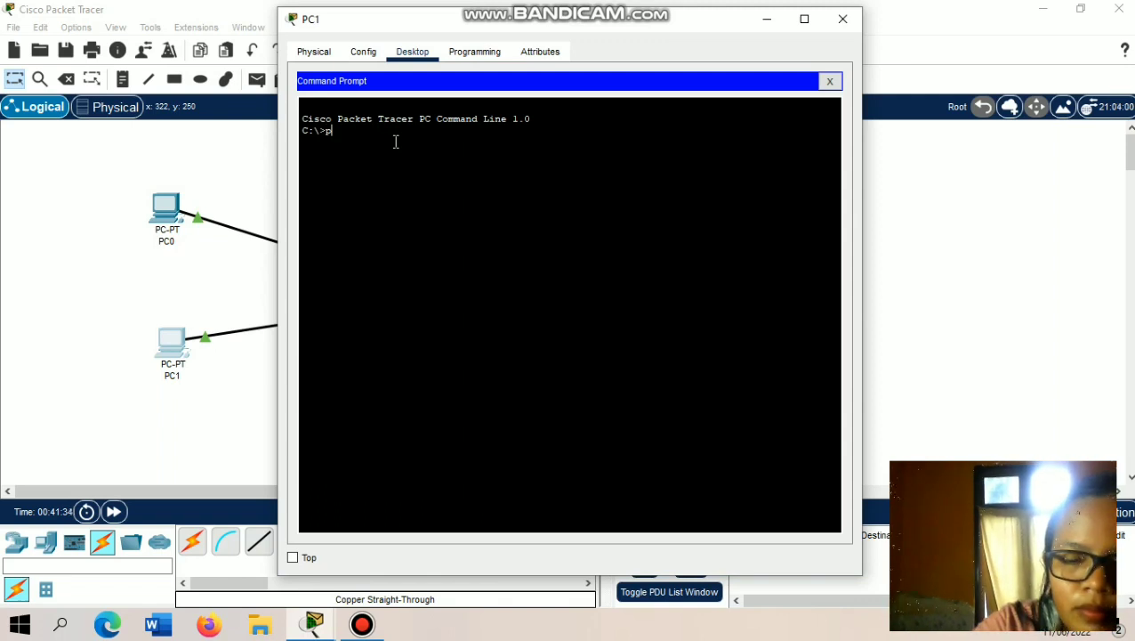
pyautogui.write('ing ')
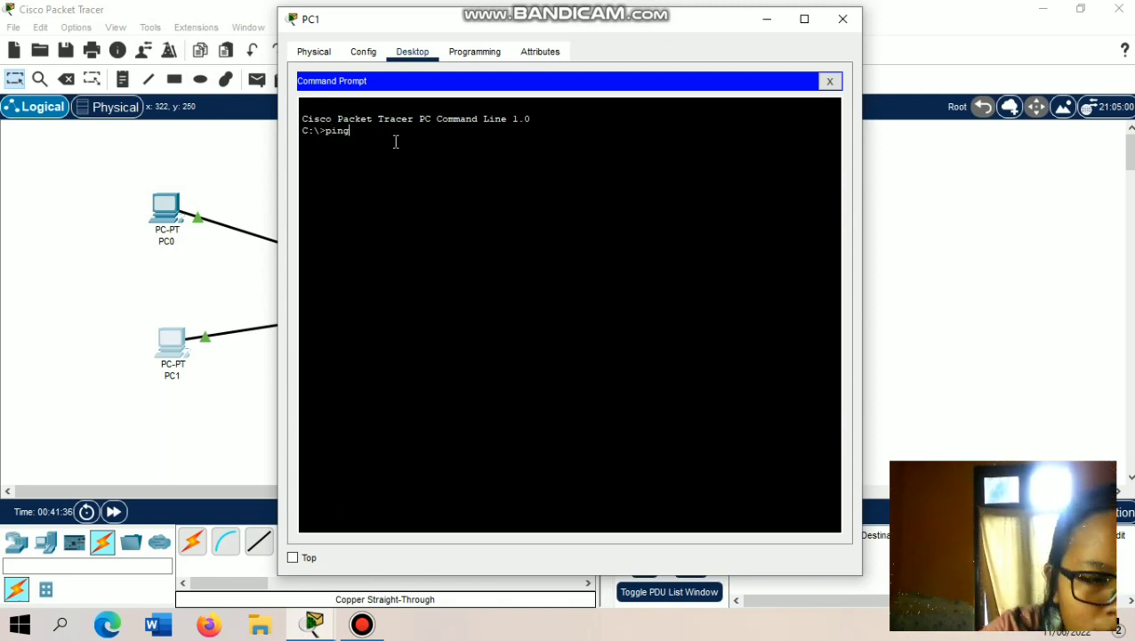
pyautogui.write('192.')
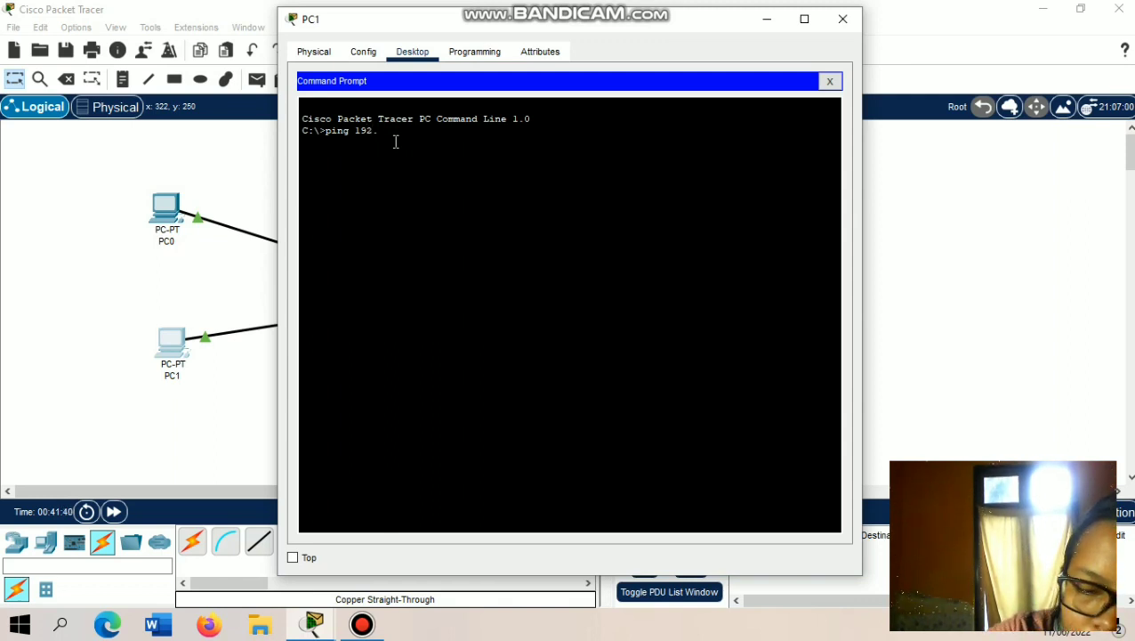
pyautogui.write('169')
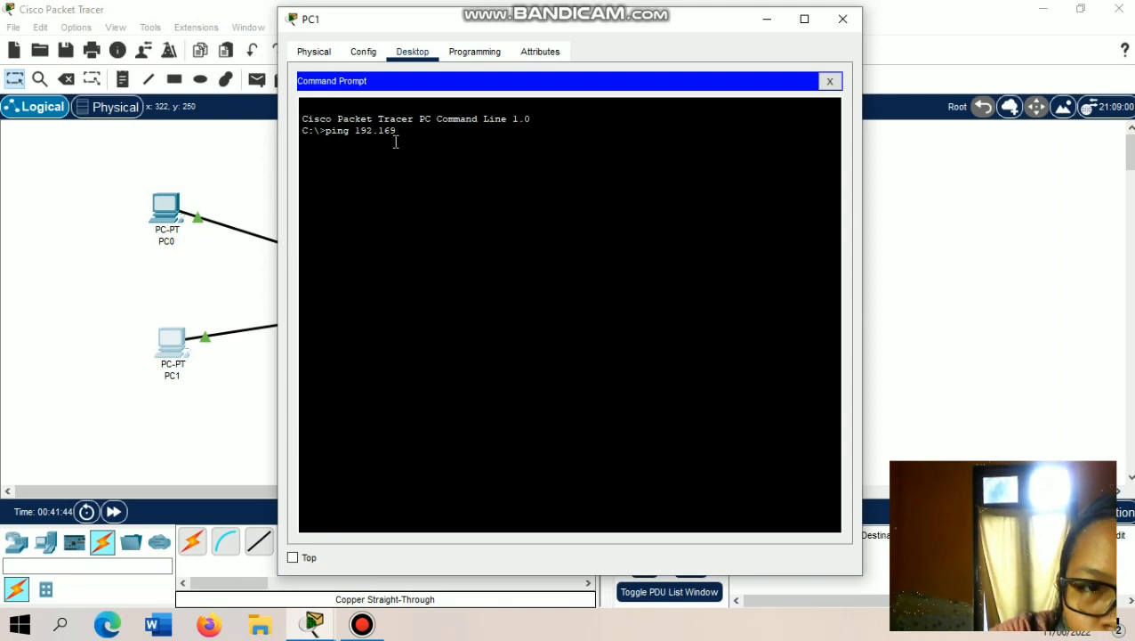
pyautogui.press('BackSpace')
pyautogui.write('8.3.2')
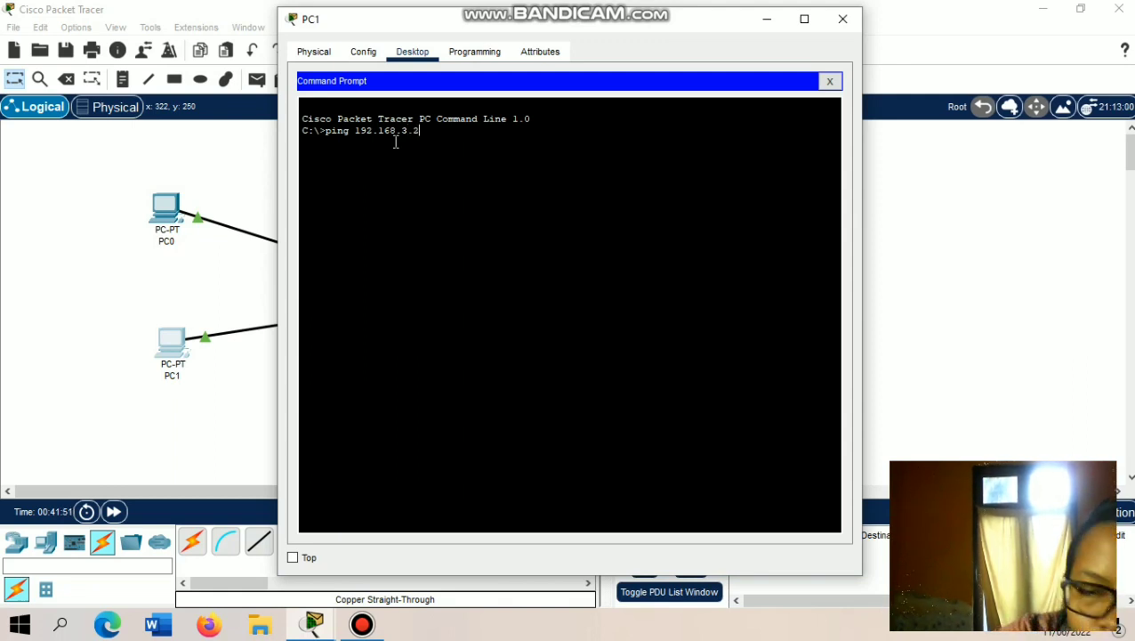
pyautogui.press('Return')
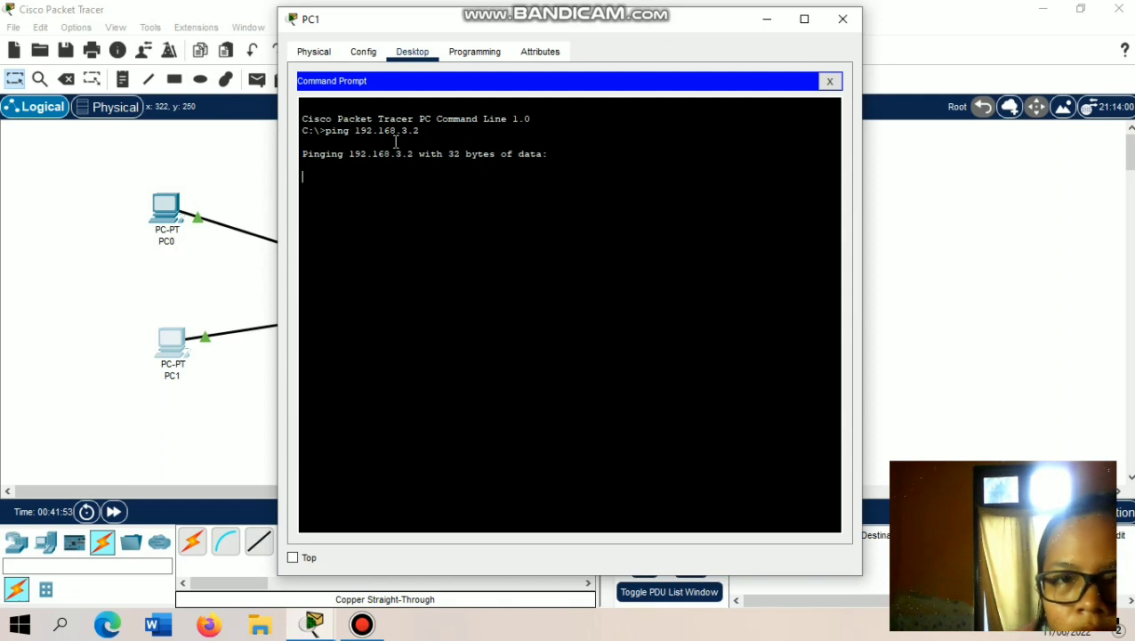